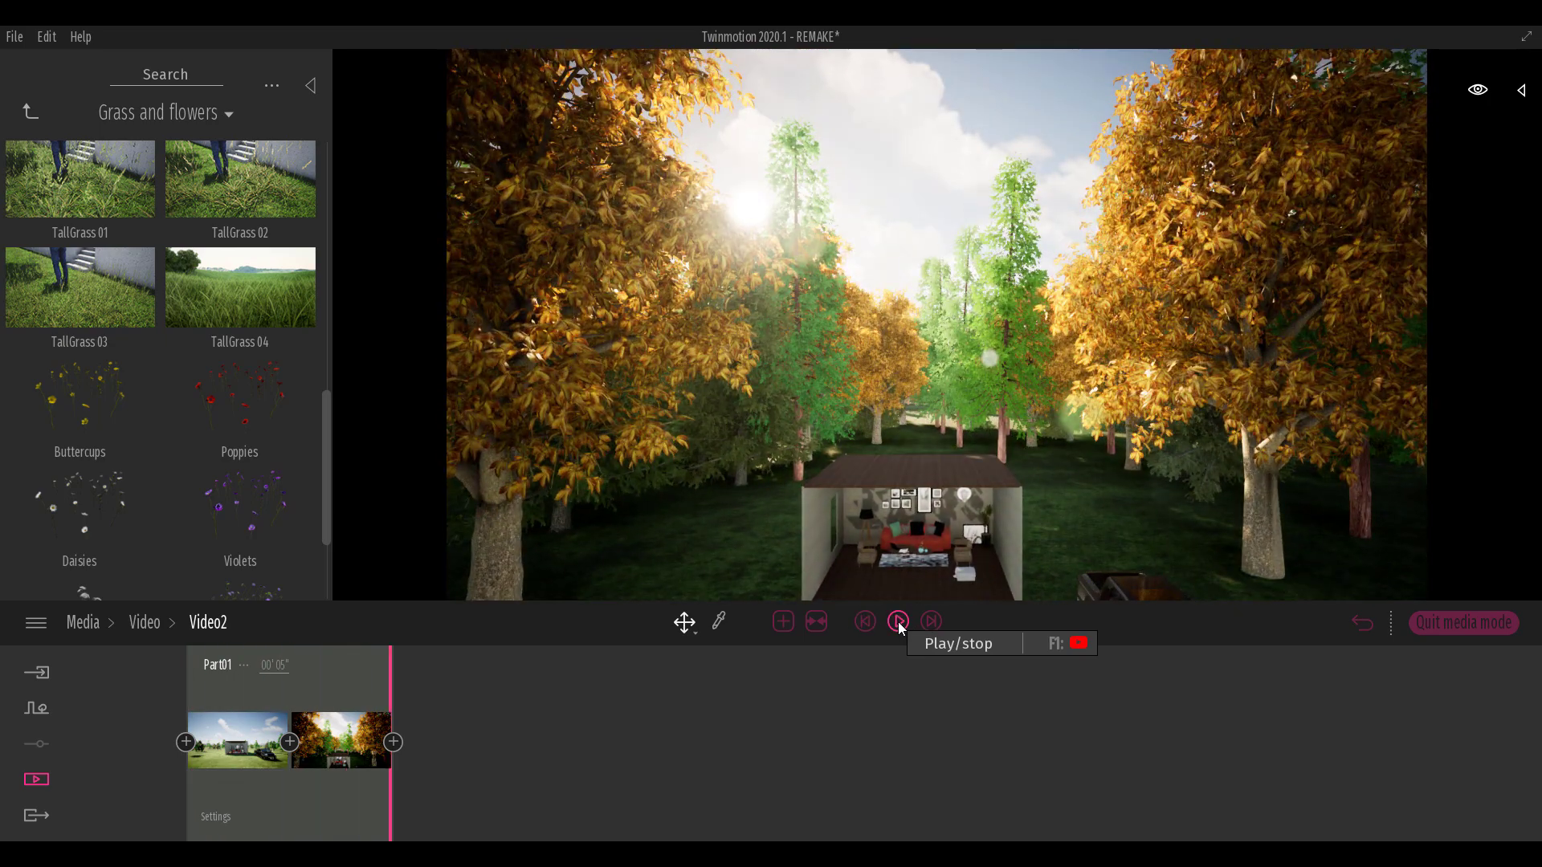
{"action": "scroll", "coordinate": [951, 349], "scroll_direction": "up", "scroll_amount": 5}
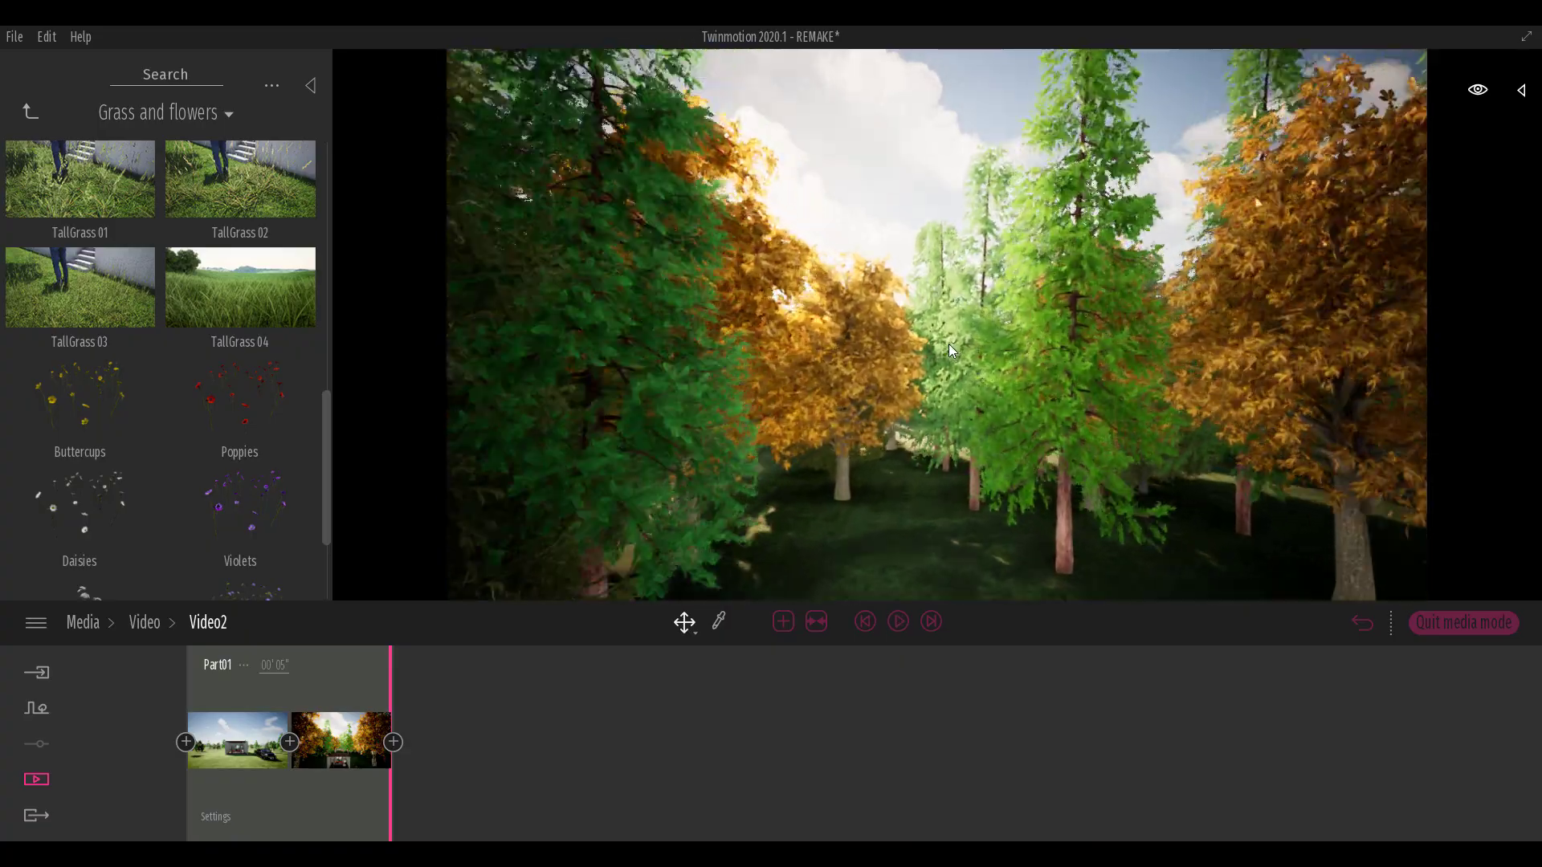
{"action": "right_click_drag", "start_coordinate": [872, 354], "coordinate": [795, 474]}
{"action": "key", "text": "s"}
{"action": "key", "text": "e"}
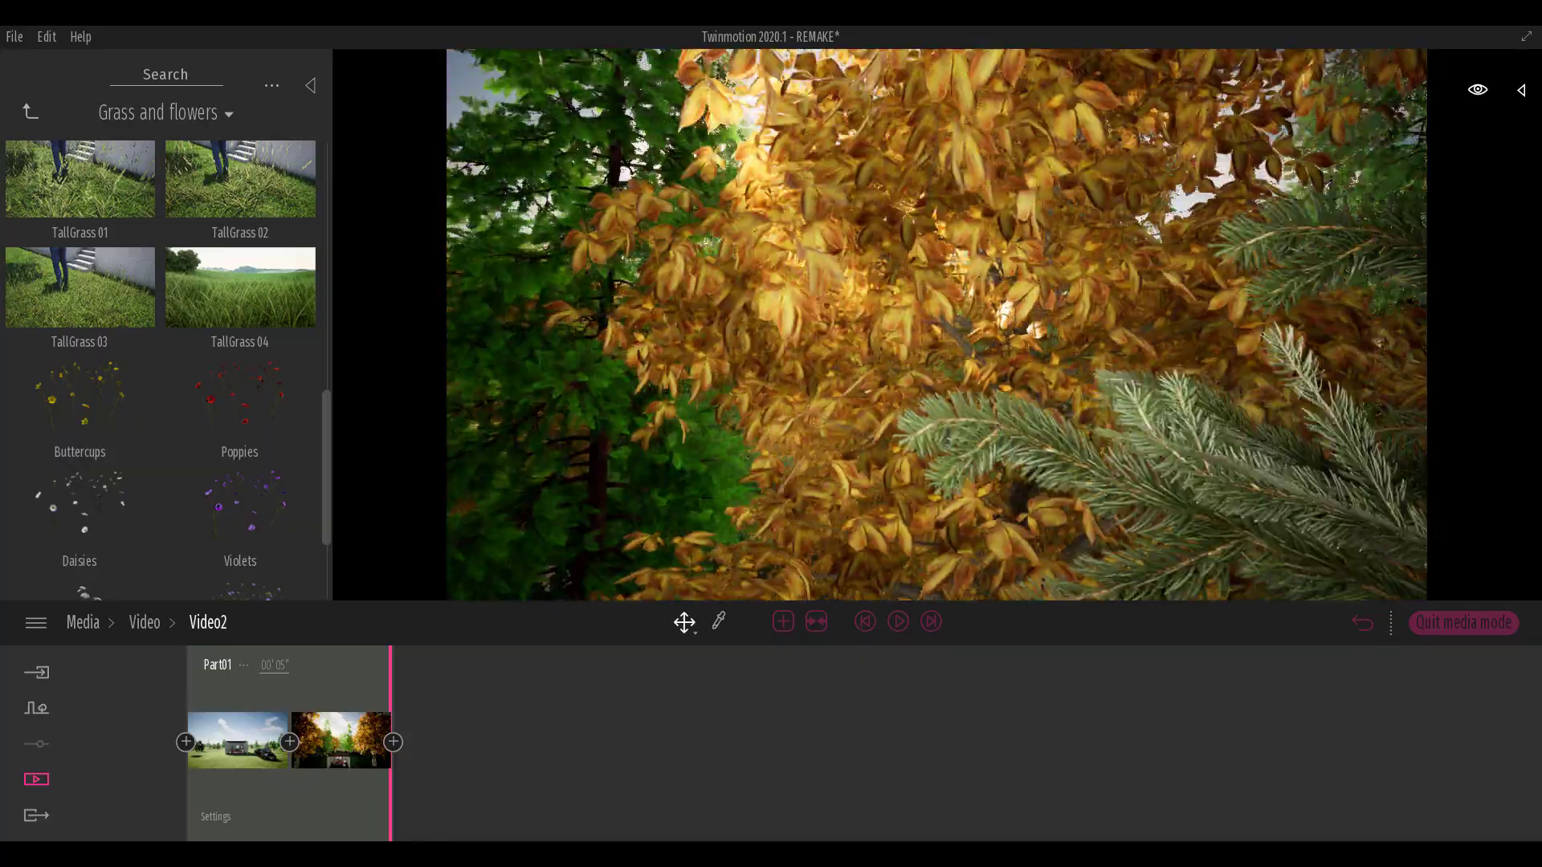
{"action": "scroll", "coordinate": [936, 324], "scroll_direction": "down", "scroll_amount": 5}
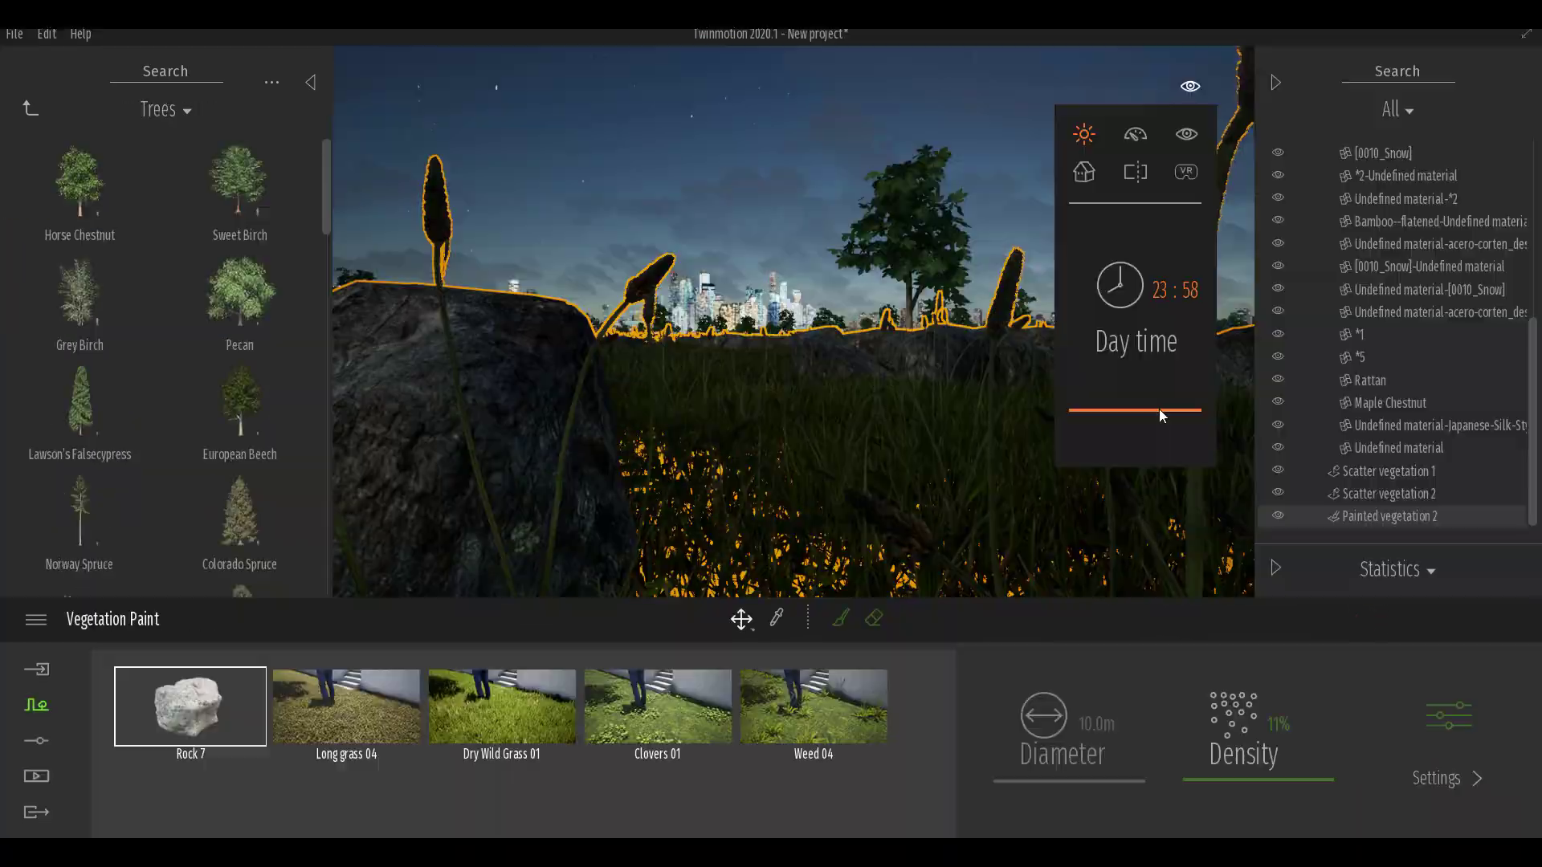
Change the time of day from night to daylight and select the scattered Horse Chestnut vegetation
{"action": "left_click_drag", "start_coordinate": [1159, 408], "coordinate": [1098, 324]}
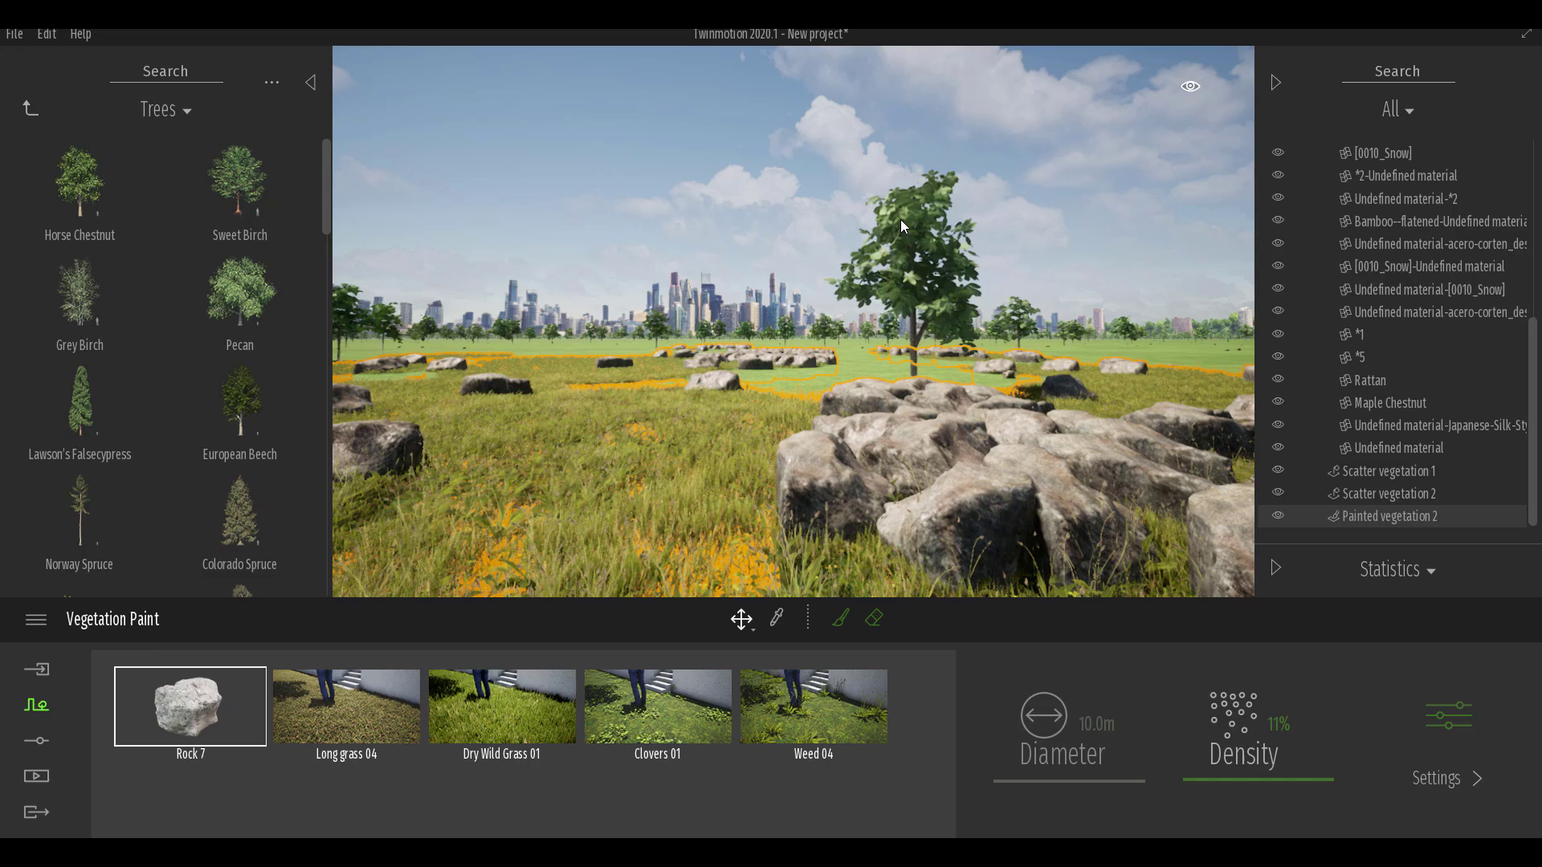
{"action": "left_click", "coordinate": [914, 229]}
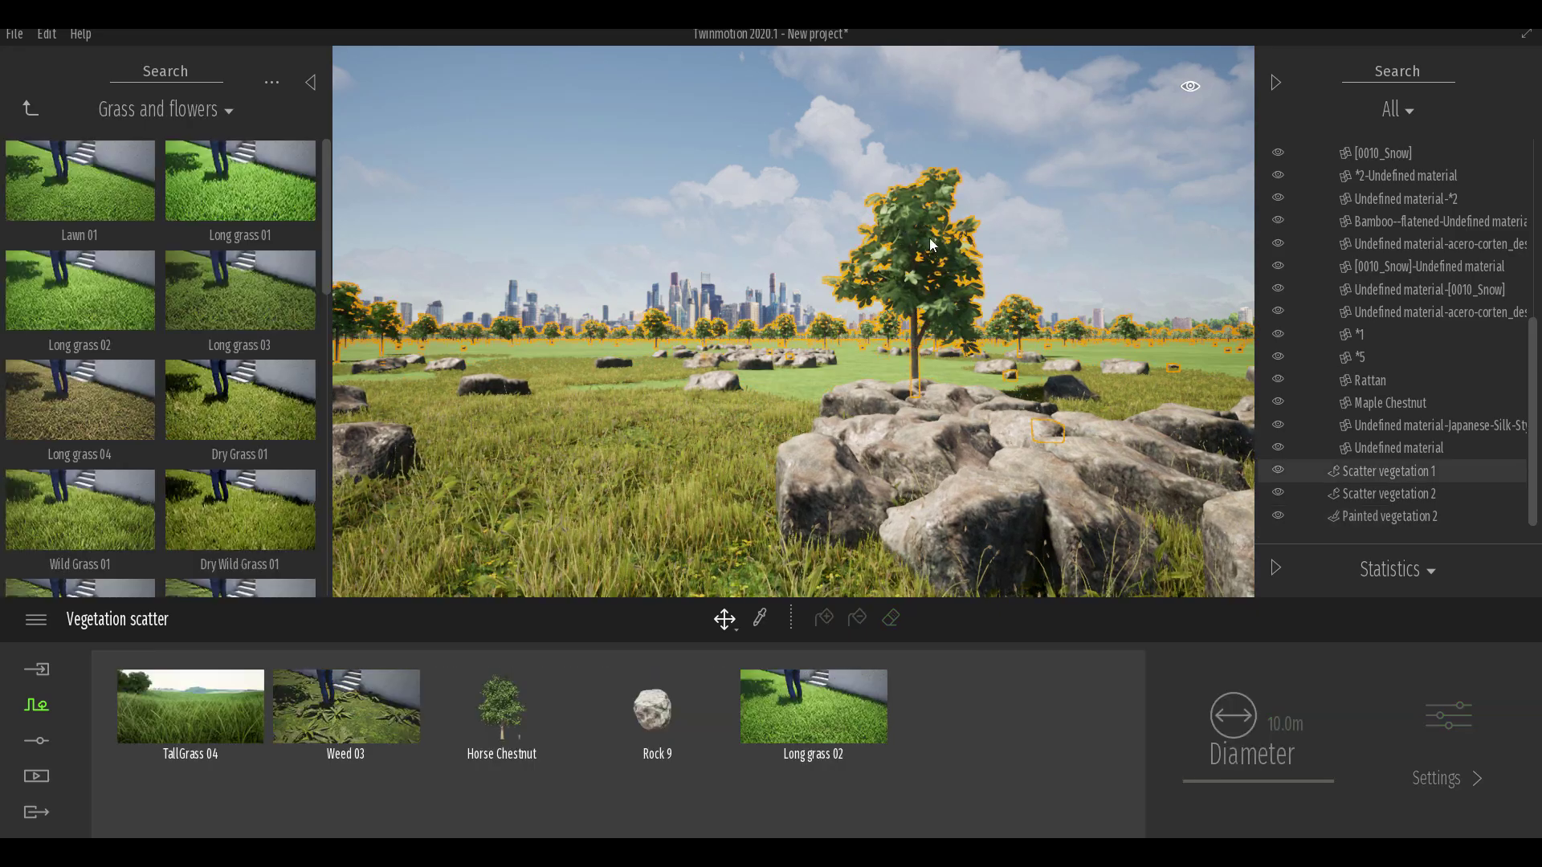
{"action": "scroll", "coordinate": [1008, 281], "scroll_direction": "up", "scroll_amount": 4}
{"action": "scroll", "coordinate": [764, 340], "scroll_direction": "down", "scroll_amount": 3}
{"action": "scroll", "coordinate": [1049, 378], "scroll_direction": "up", "scroll_amount": 3}
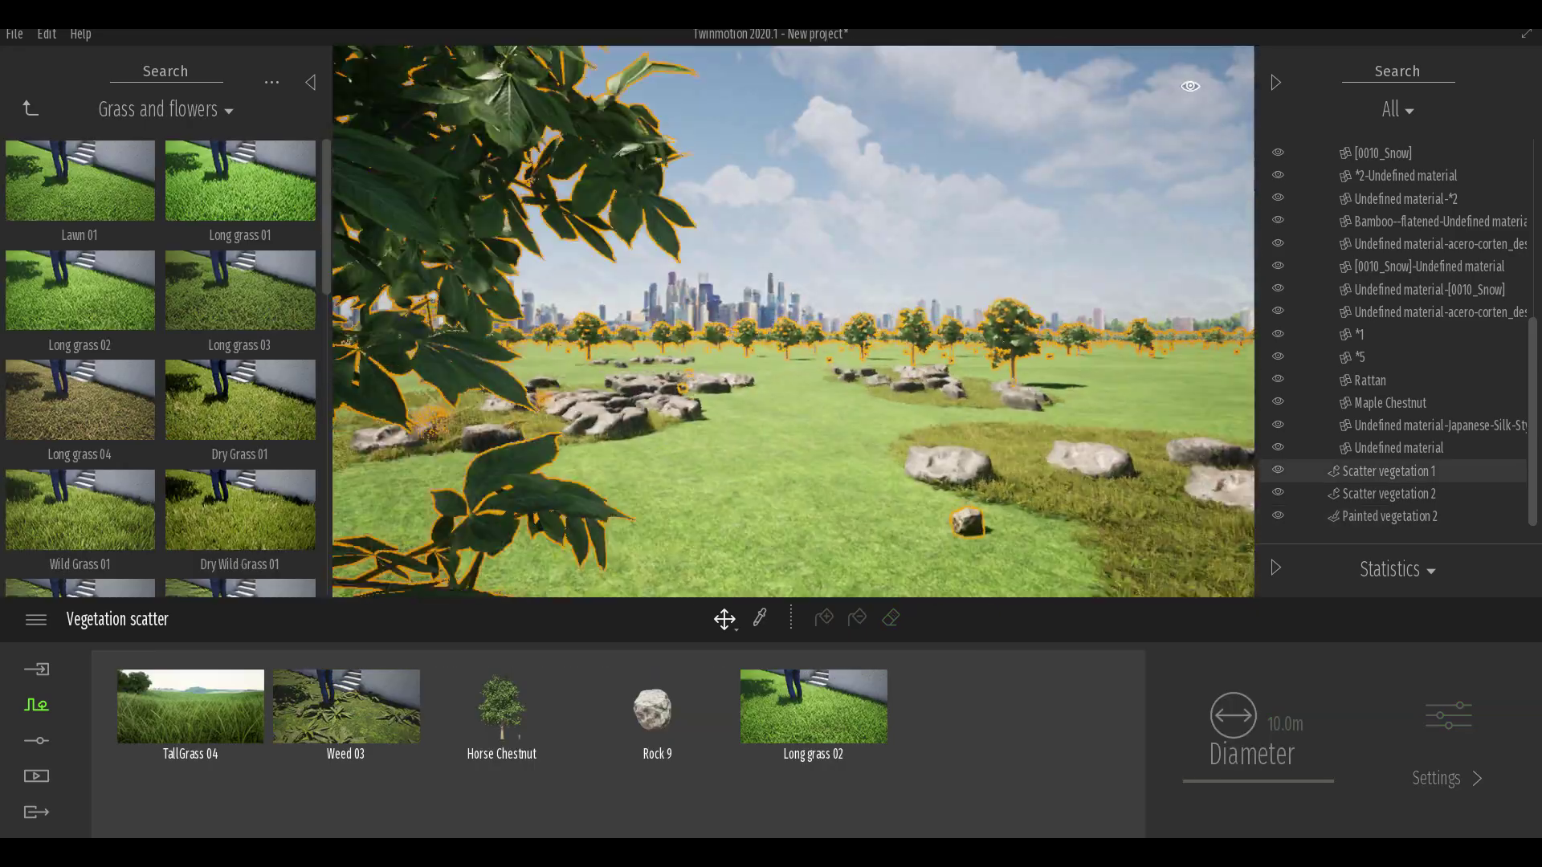
{"action": "scroll", "coordinate": [1049, 377], "scroll_direction": "down", "scroll_amount": 3}
{"action": "scroll", "coordinate": [1049, 376], "scroll_direction": "down", "scroll_amount": 3}
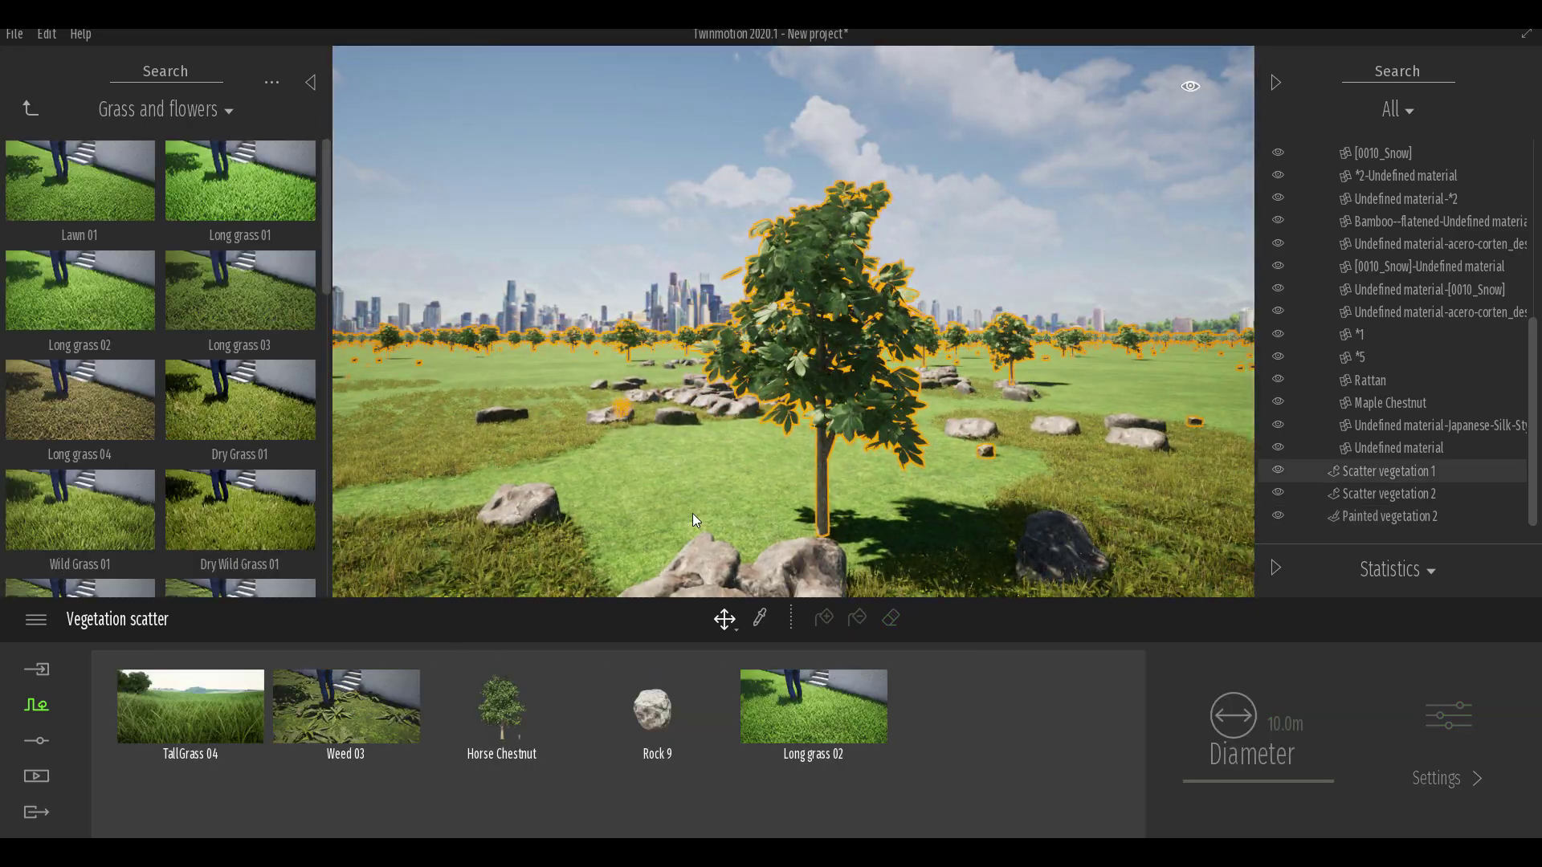
{"action": "scroll", "coordinate": [691, 515], "scroll_direction": "down", "scroll_amount": 3}
{"action": "middle_click_drag", "start_coordinate": [688, 519], "coordinate": [514, 519]}
{"action": "left_click", "coordinate": [490, 739]}
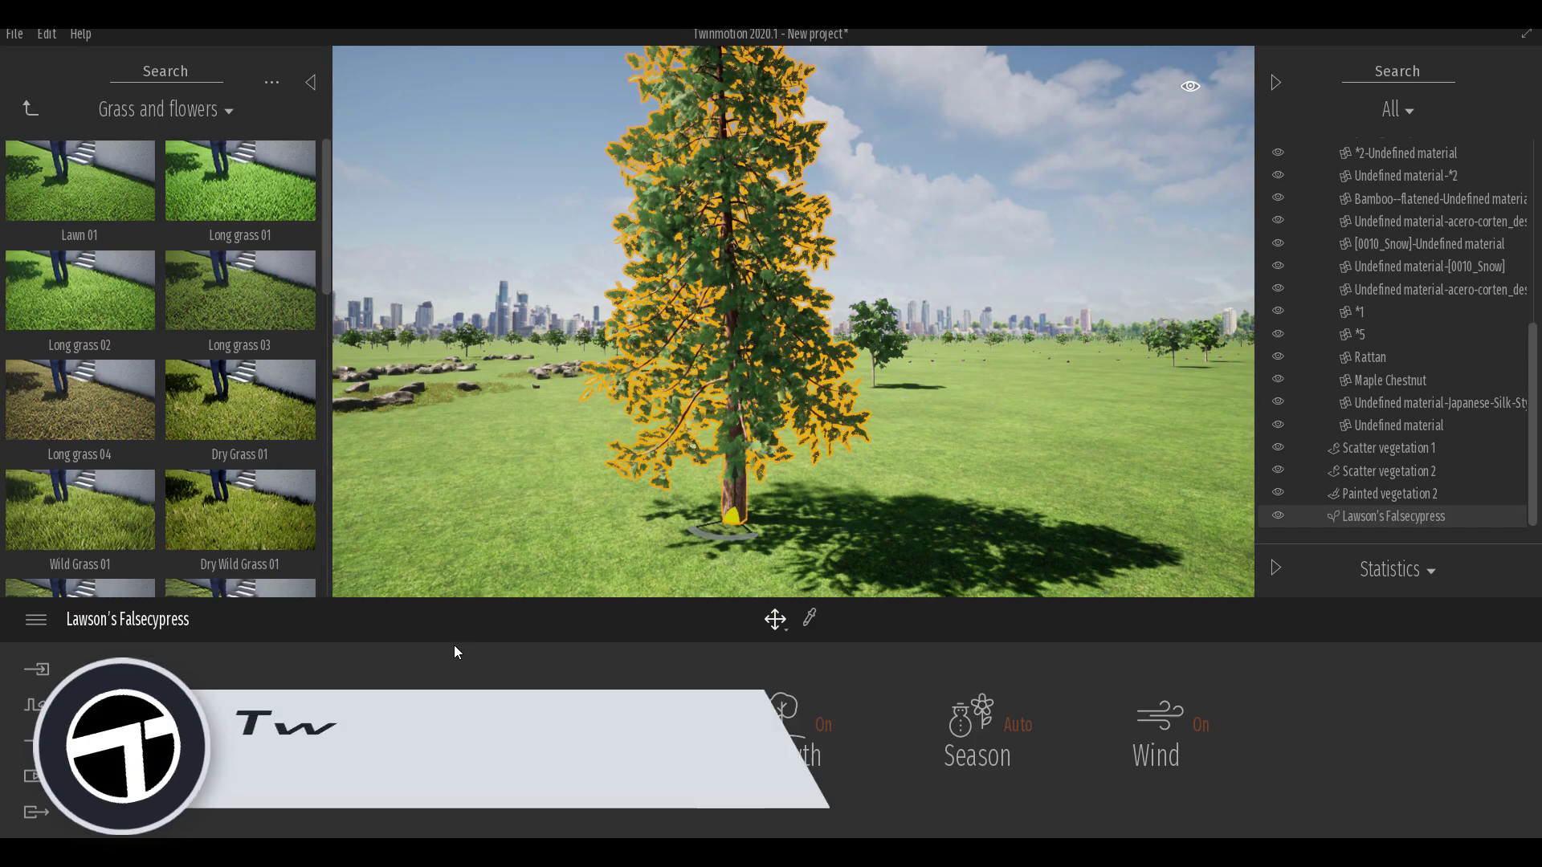
Adjust the age of the placed Lawson's Falsecypress tree
{"action": "left_click_drag", "start_coordinate": [378, 670], "coordinate": [505, 670]}
{"action": "key", "text": "s"}
{"action": "key", "text": "e"}
{"action": "key", "text": "d"}
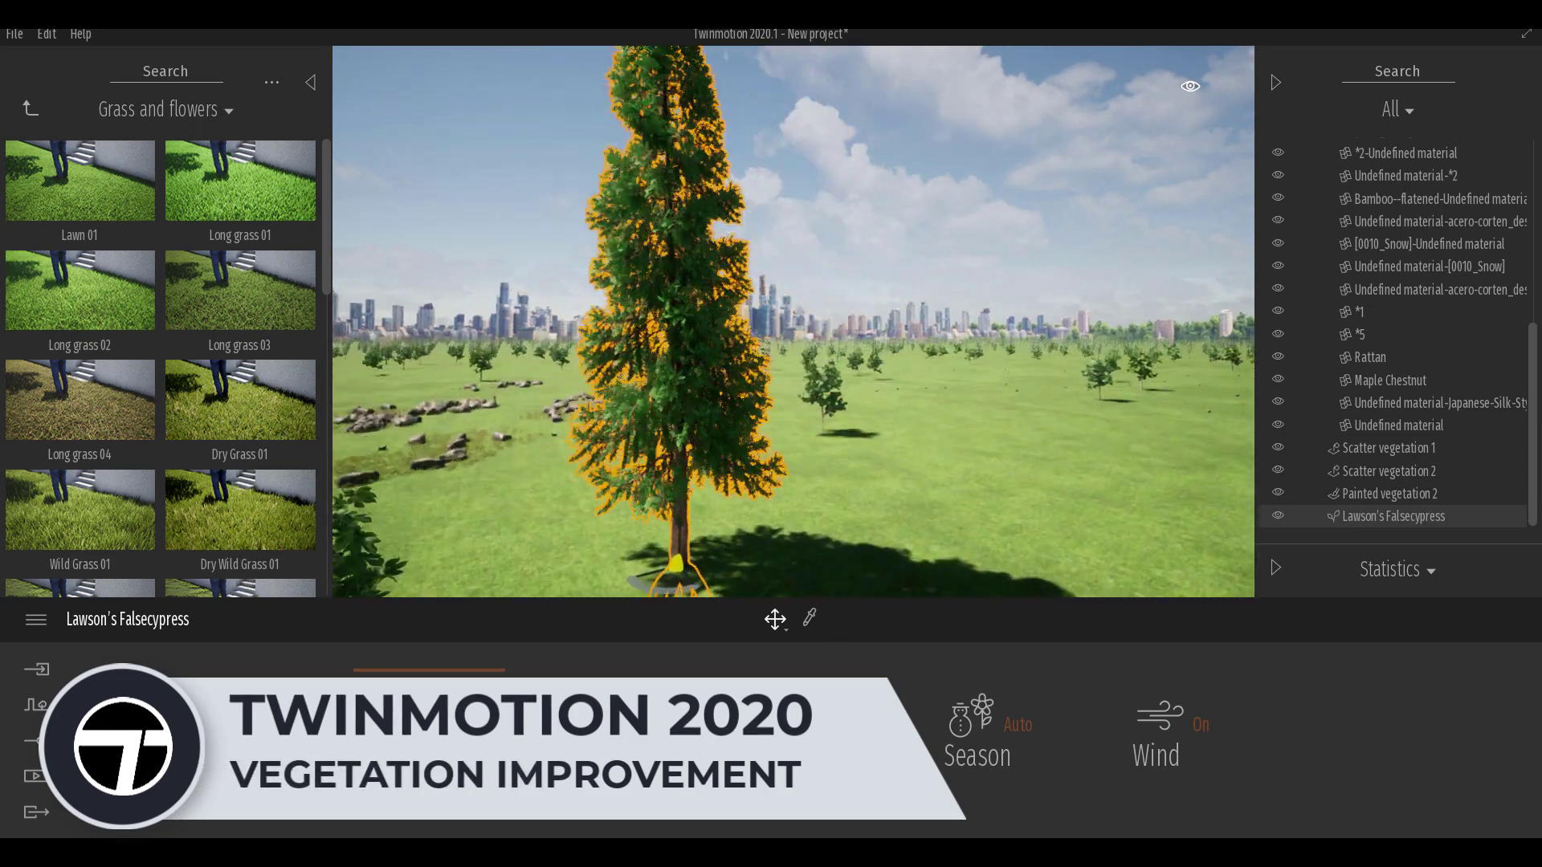
Open the Trees category of the vegetation library
{"action": "left_click", "coordinate": [32, 108]}
{"action": "left_click", "coordinate": [255, 191]}
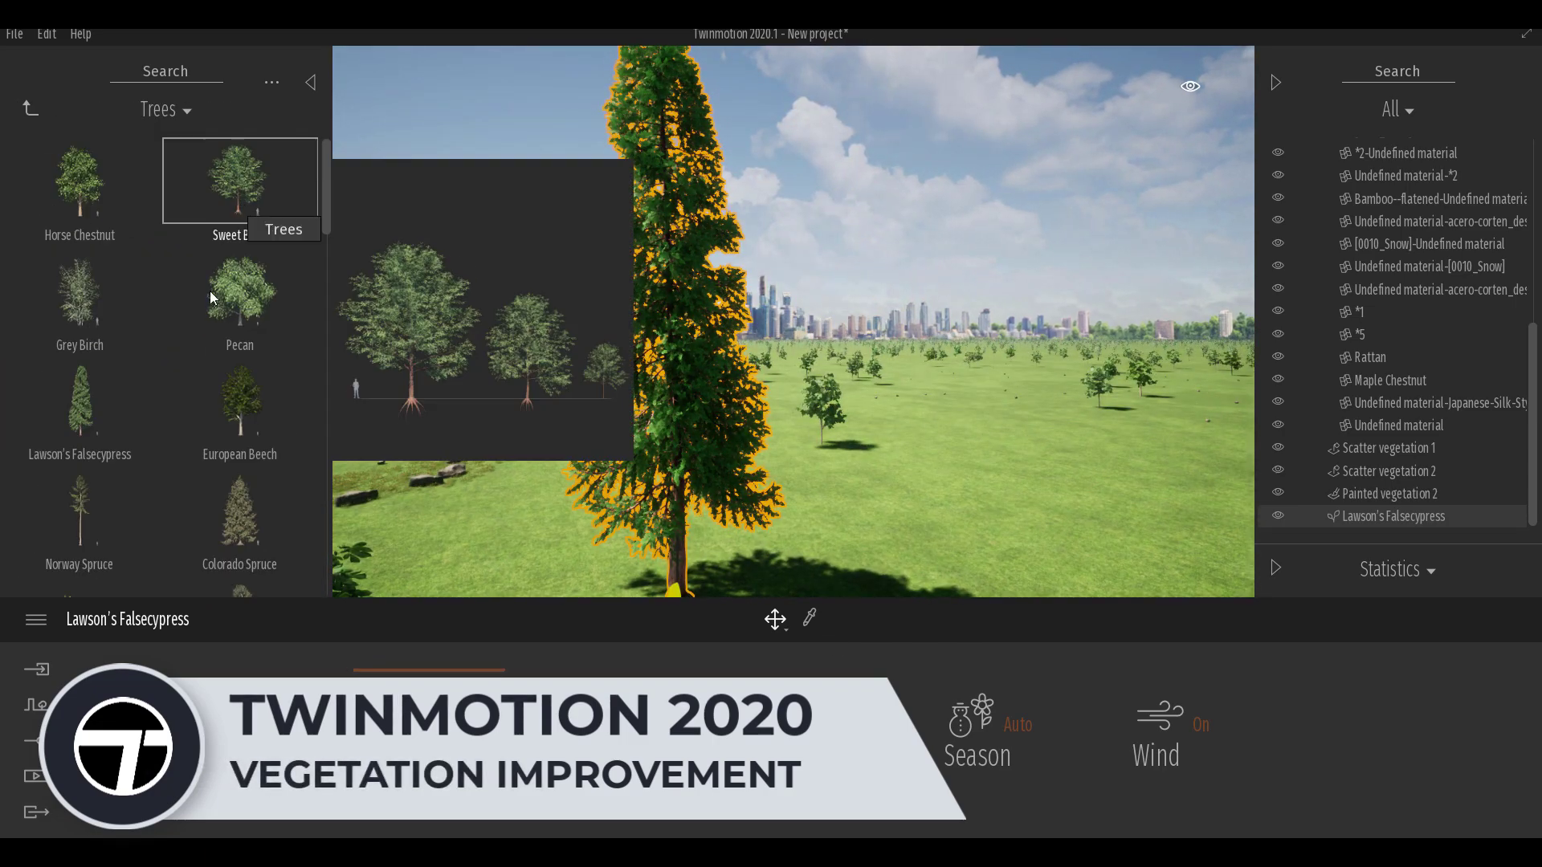
{"action": "left_click_drag", "start_coordinate": [1055, 552], "coordinate": [937, 552]}
{"action": "middle_click_drag", "start_coordinate": [936, 553], "coordinate": [1032, 448], "text": "shift"}
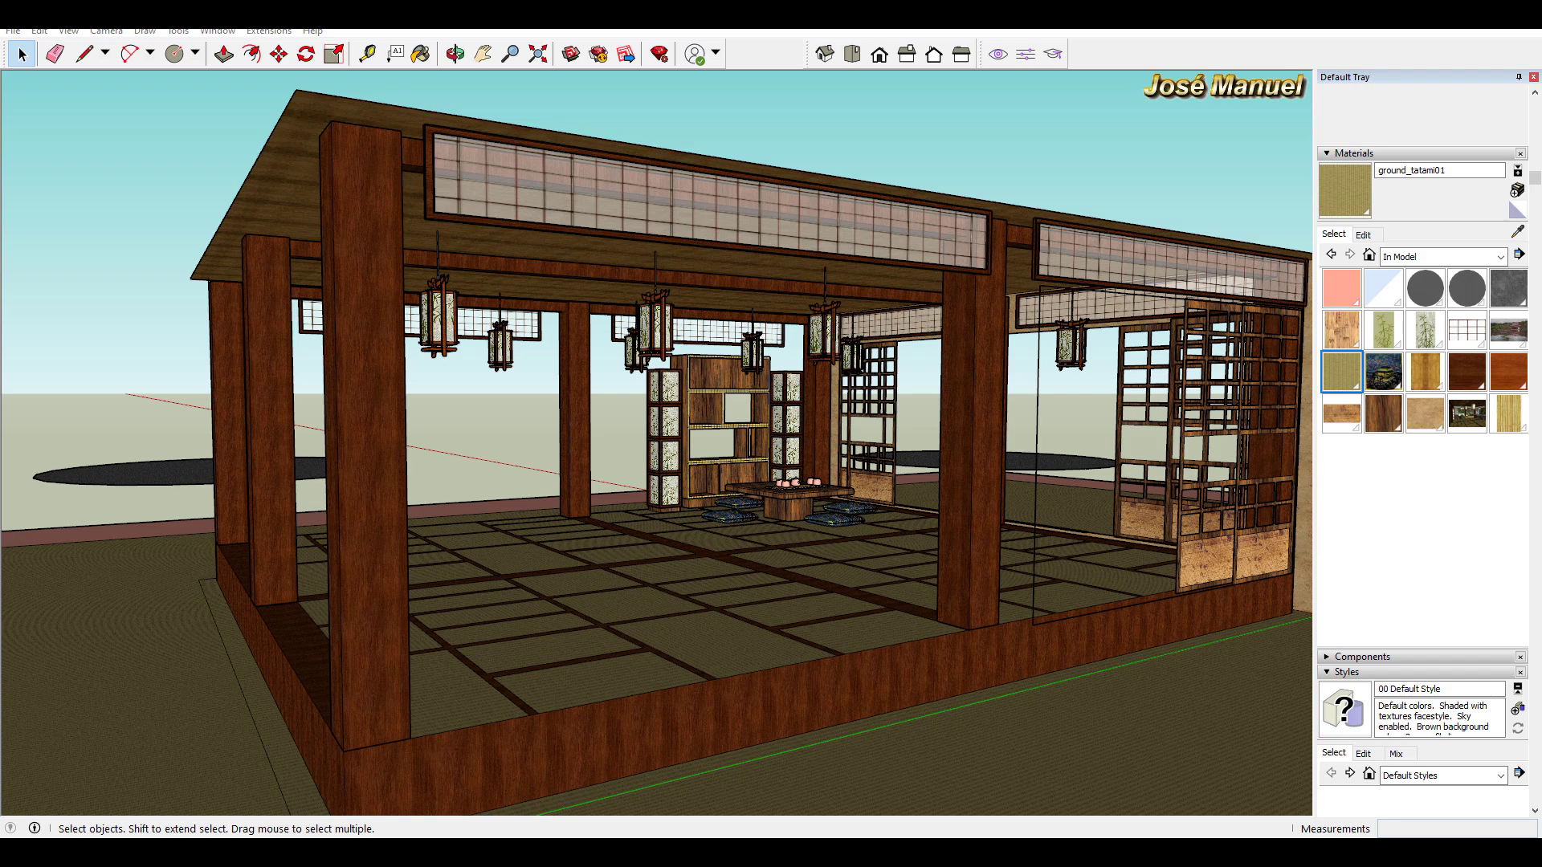
Examine the pavilion model in SketchUp together with its surrounding plot and the circular surfaces around it
{"action": "scroll", "coordinate": [823, 510], "scroll_direction": "down", "scroll_amount": 10}
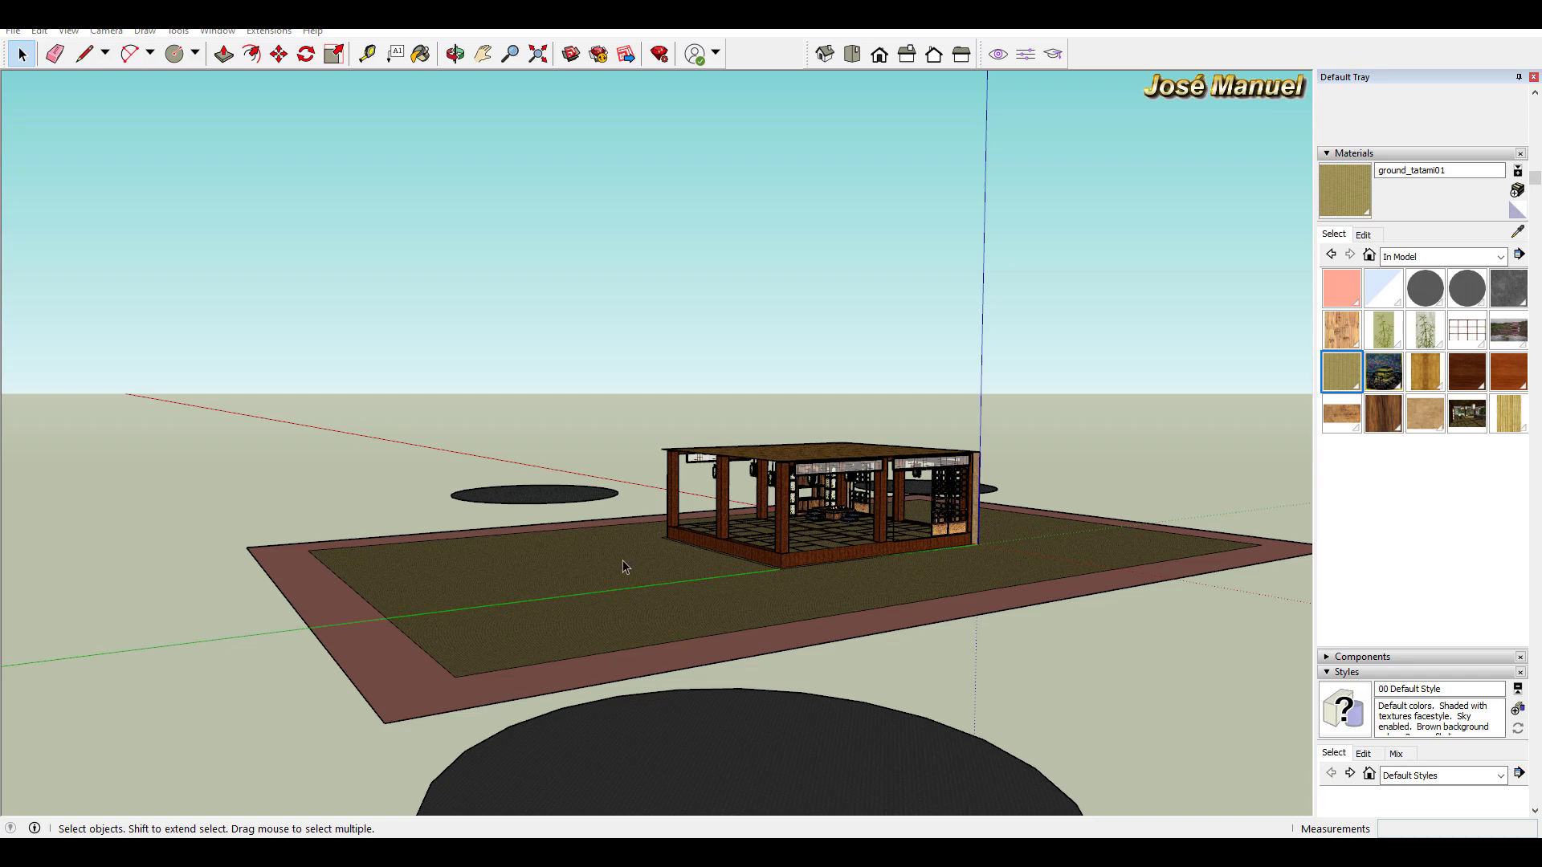
{"action": "middle_click_drag", "start_coordinate": [626, 566], "coordinate": [823, 608]}
{"action": "scroll", "coordinate": [824, 608], "scroll_direction": "up", "scroll_amount": 2}
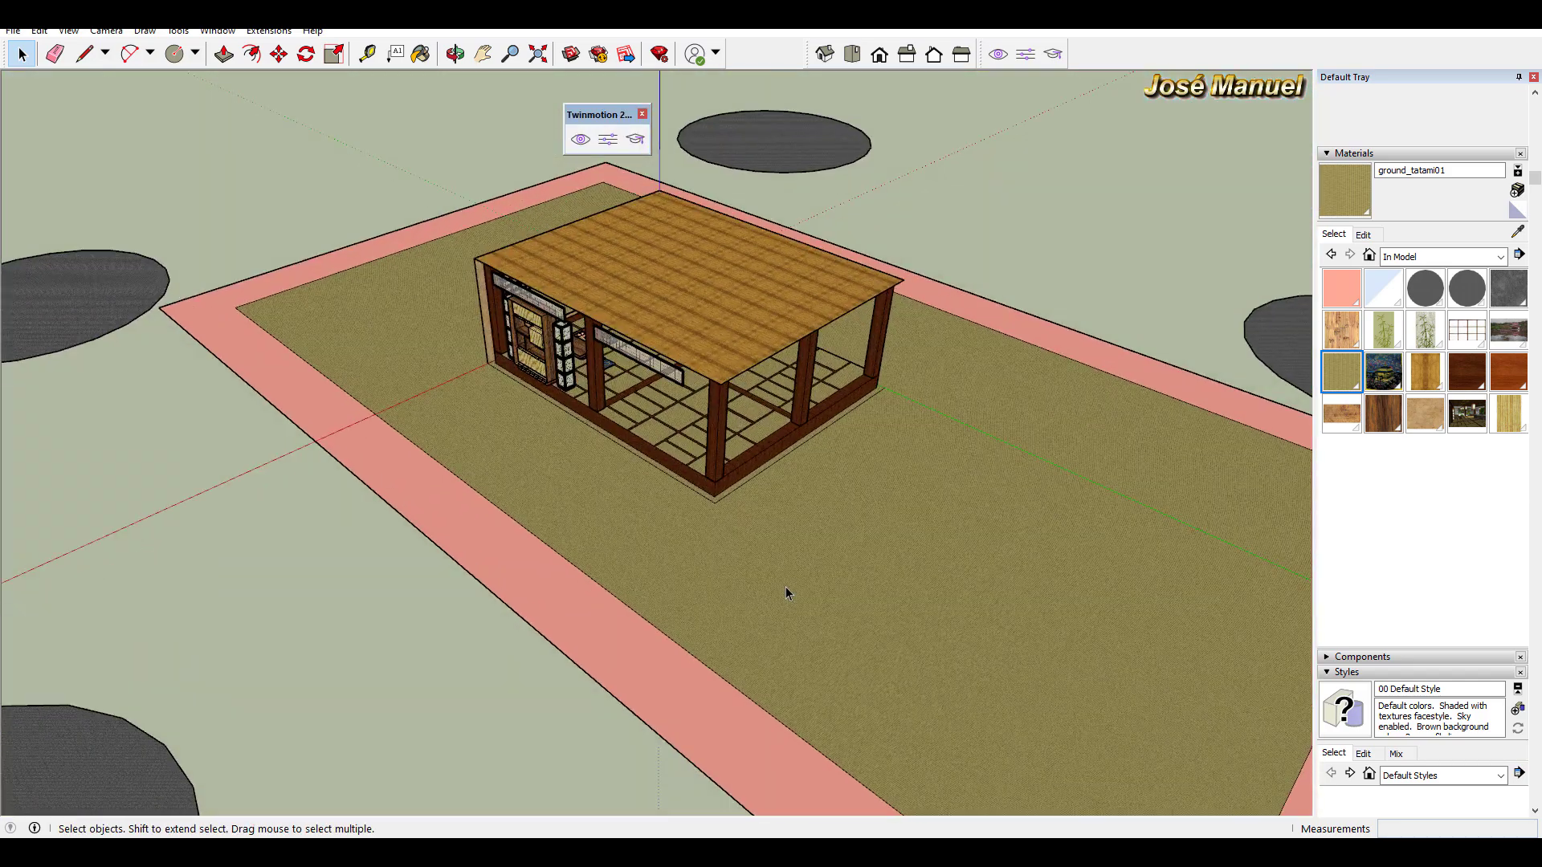
{"action": "scroll", "coordinate": [265, 594], "scroll_direction": "down", "scroll_amount": 3}
{"action": "middle_click_drag", "start_coordinate": [265, 594], "coordinate": [136, 652]}
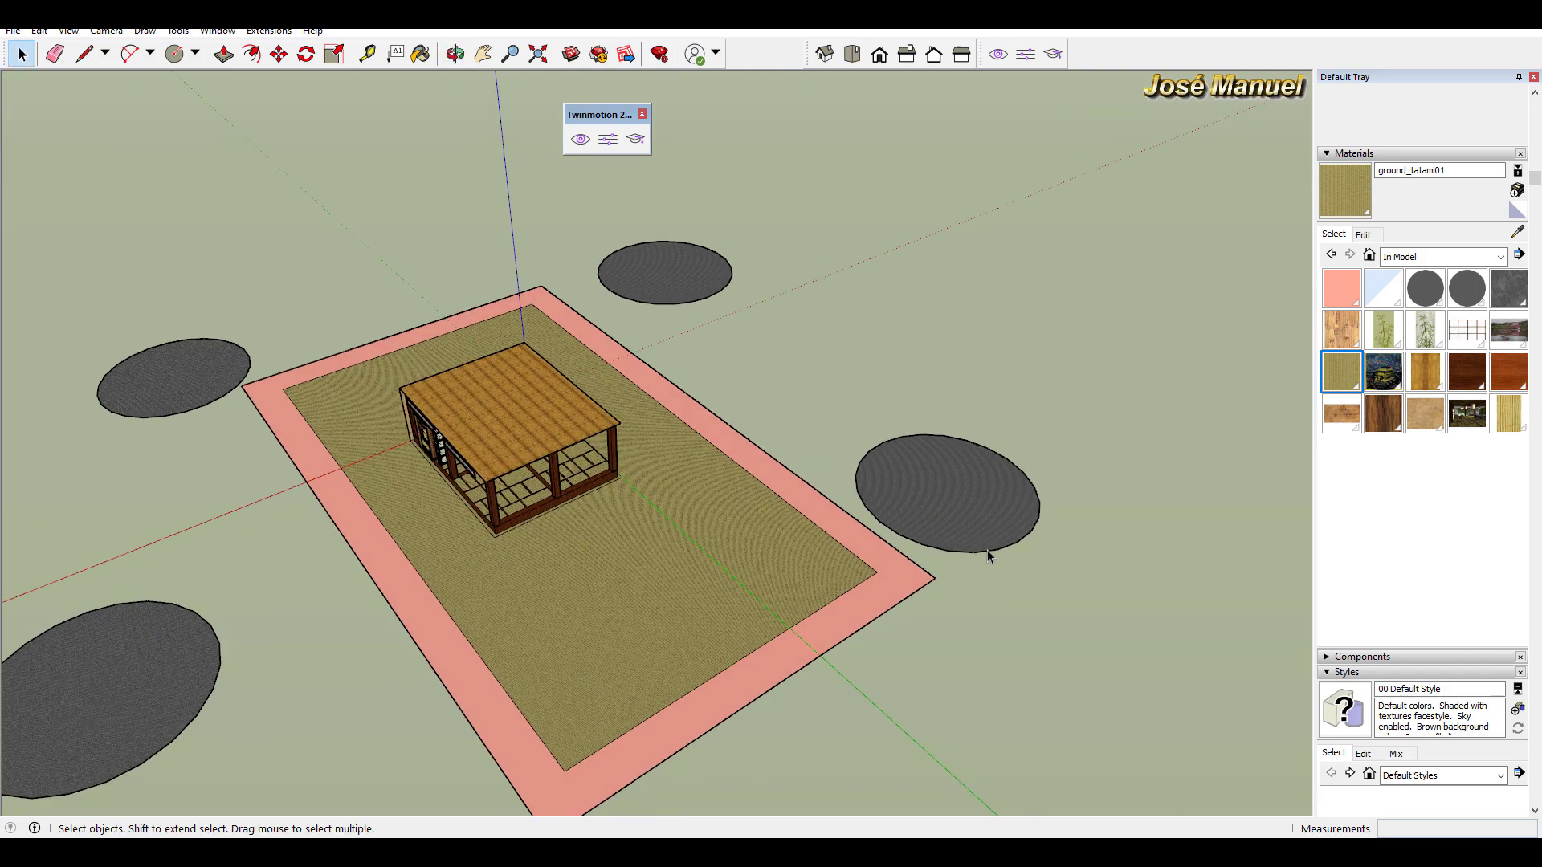
{"action": "middle_click_drag", "start_coordinate": [986, 549], "coordinate": [843, 595]}
{"action": "scroll", "coordinate": [787, 598], "scroll_direction": "up", "scroll_amount": 4}
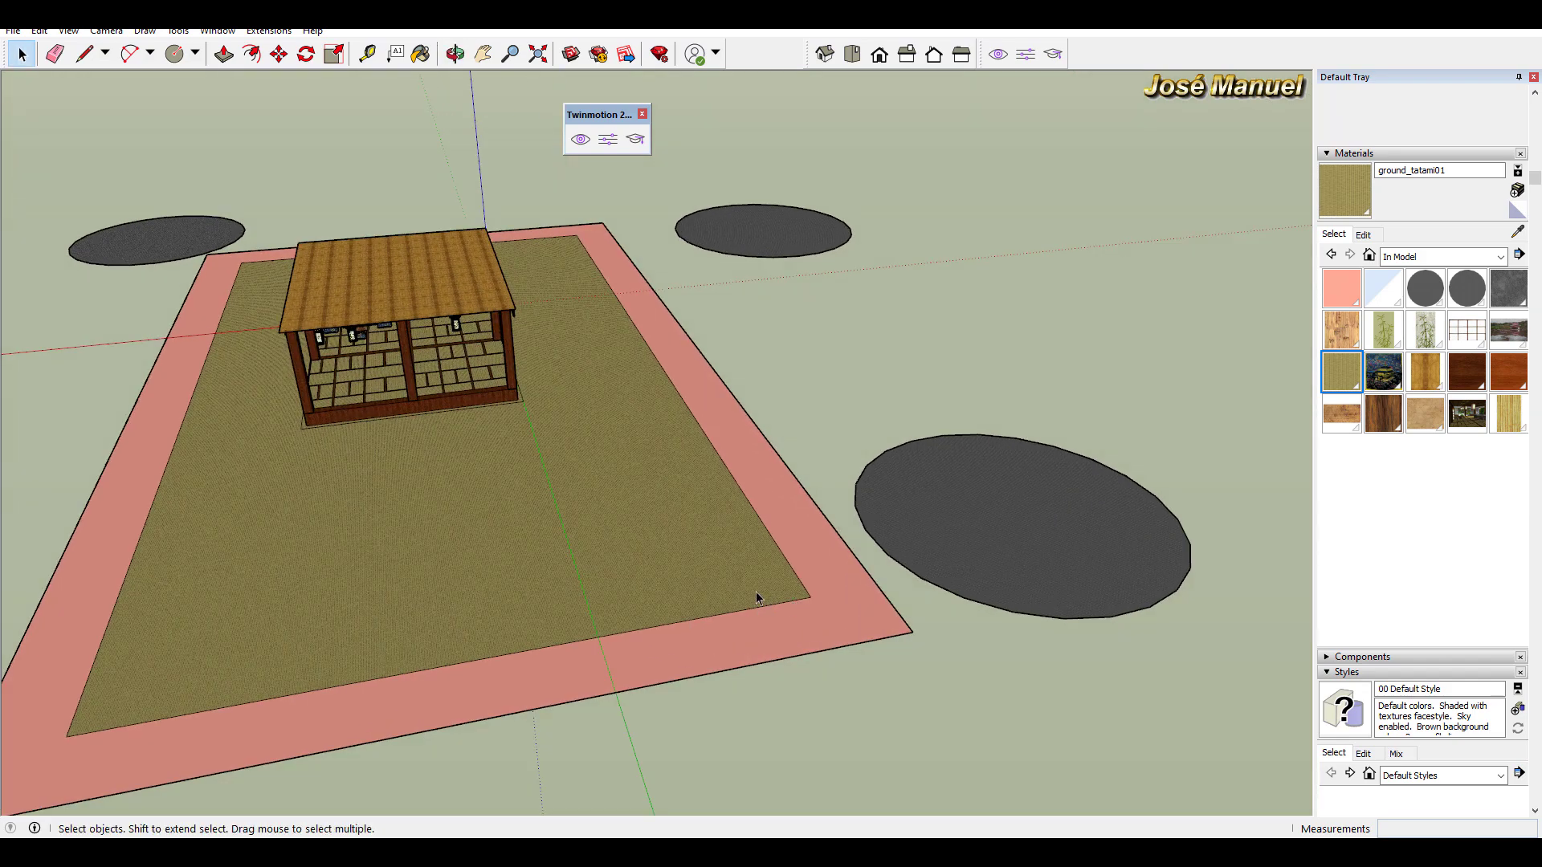
{"action": "middle_click_drag", "start_coordinate": [786, 576], "coordinate": [1092, 442]}
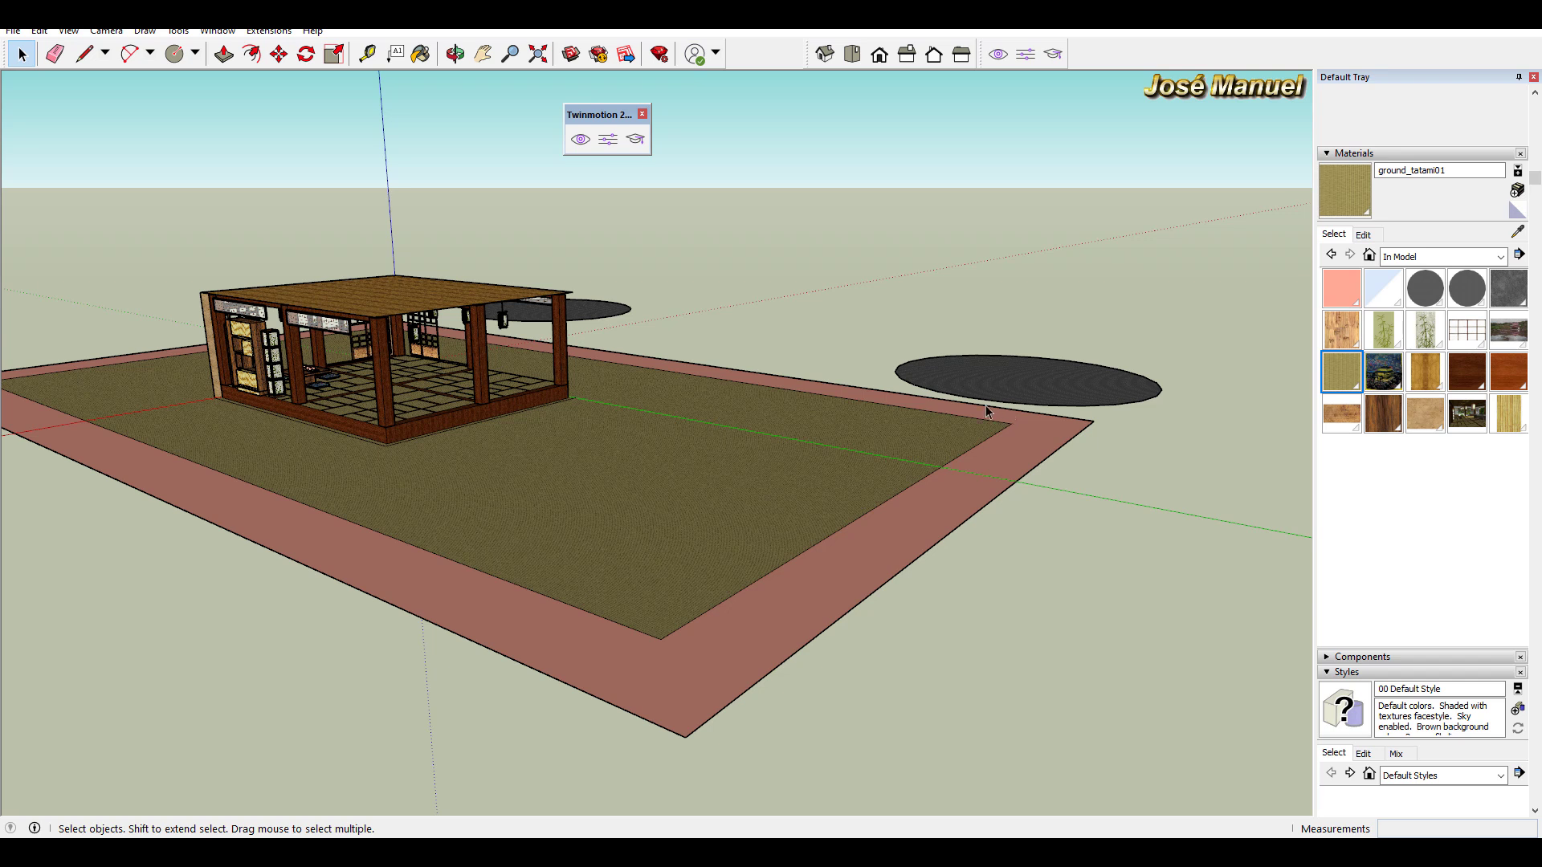
Synchronize the SketchUp model into the existing Twinmotion project through Direct Link, accept the save reminder, and switch back to Twinmotion
{"action": "left_click", "coordinate": [579, 140]}
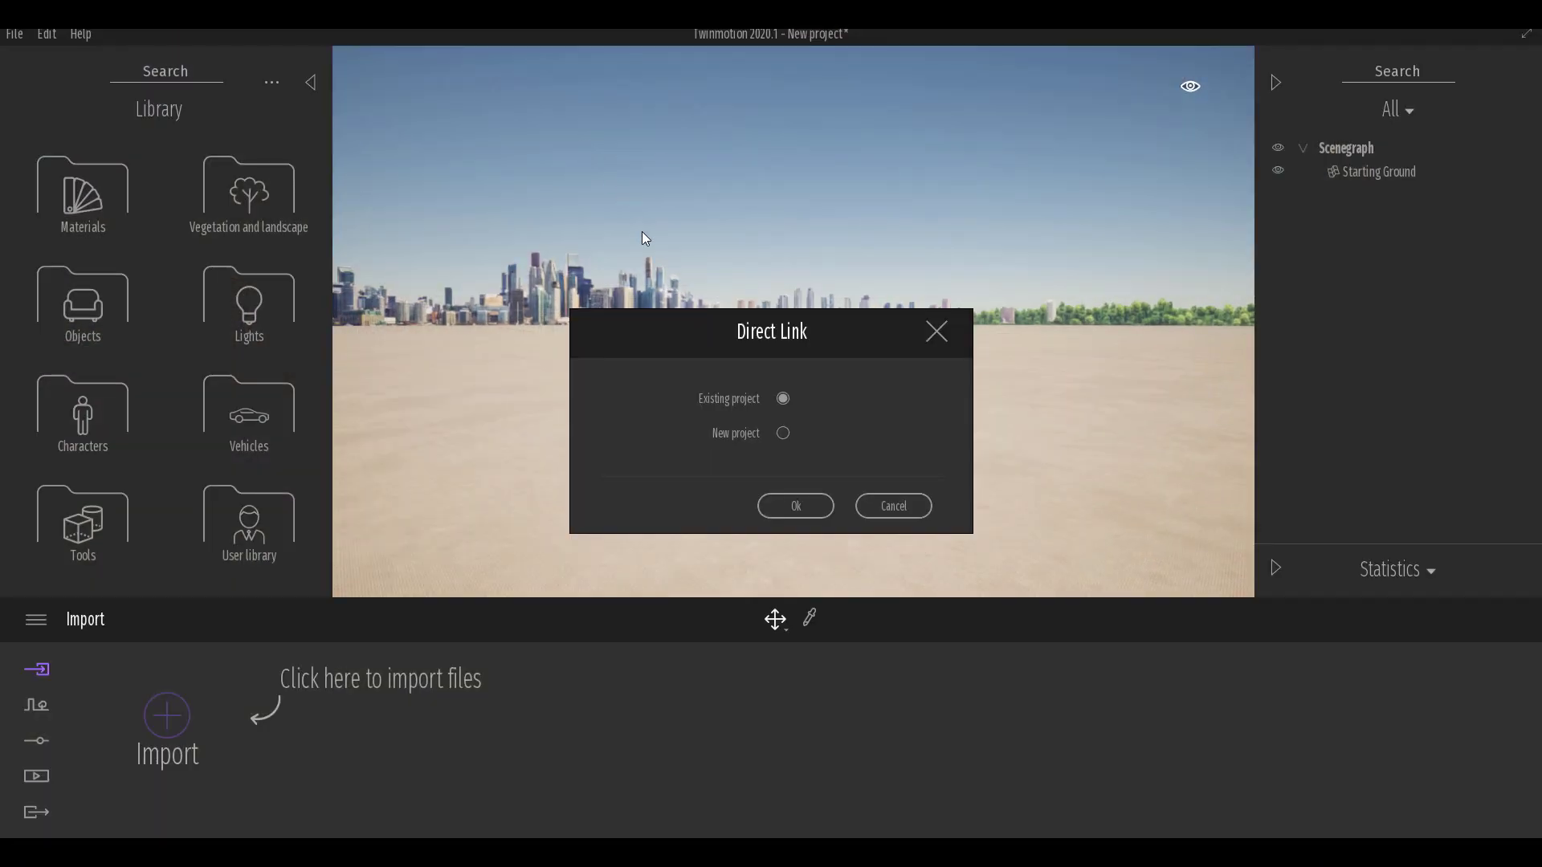
{"action": "left_click", "coordinate": [804, 506]}
{"action": "left_click", "coordinate": [803, 501]}
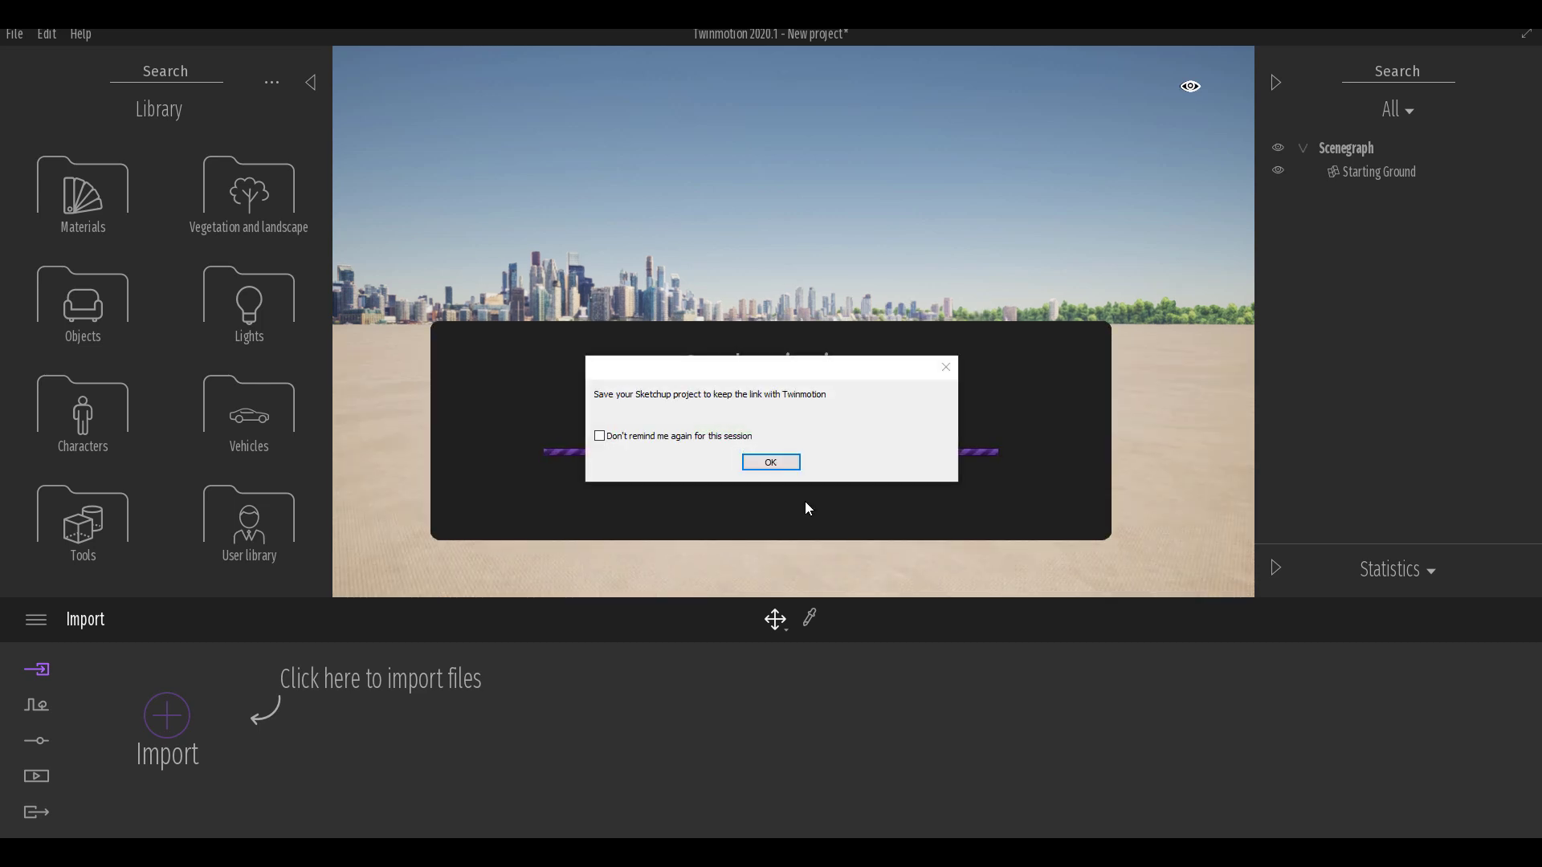
{"action": "left_click", "coordinate": [775, 462]}
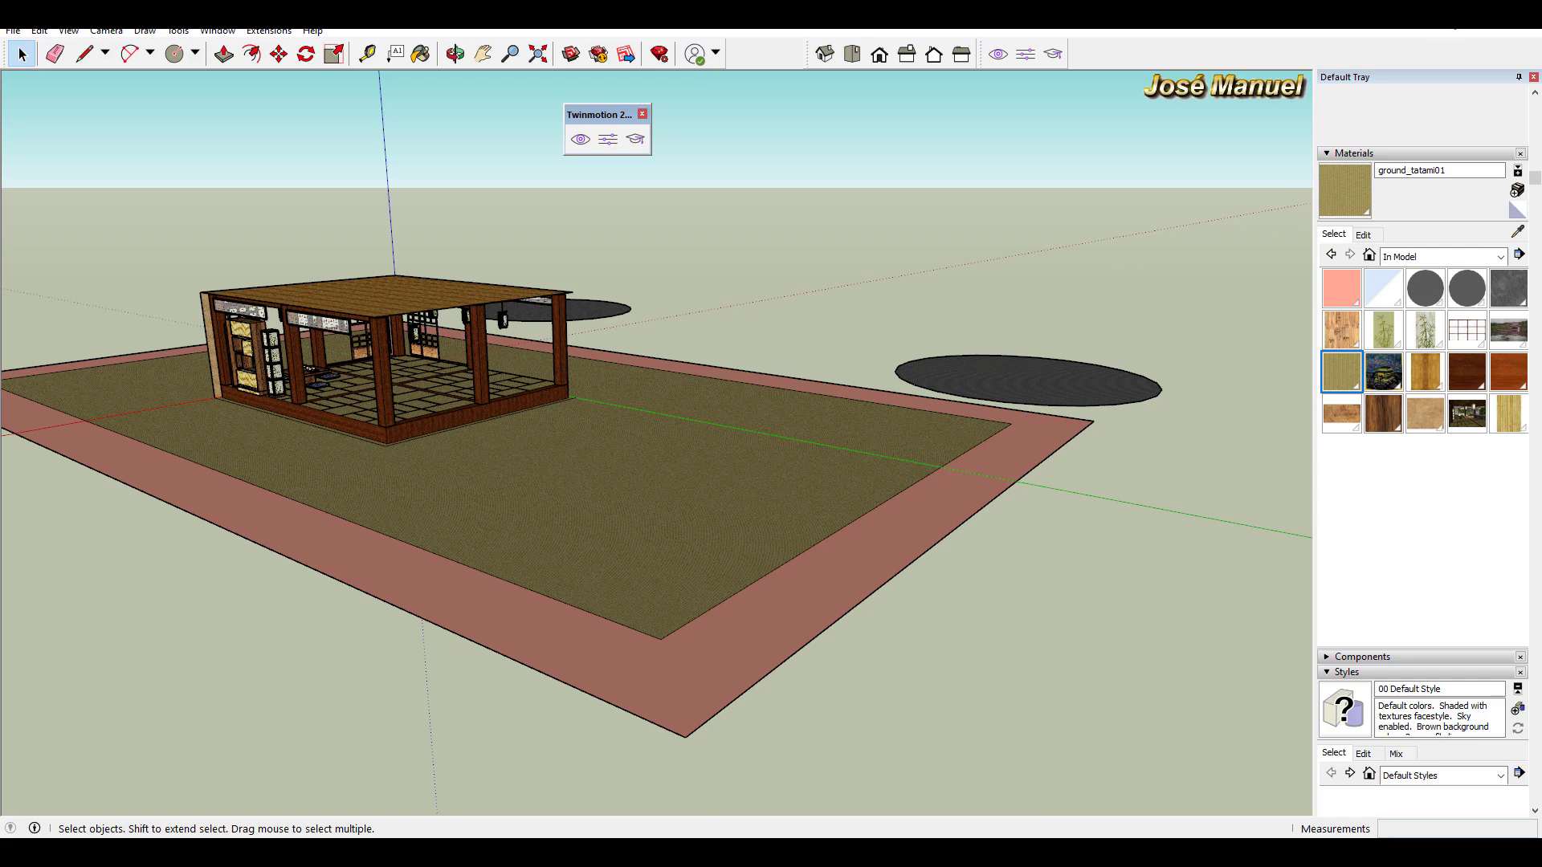
{"action": "left_click", "coordinate": [1448, 14]}
Select the Starting Ground and raise it vertically by about 0.34
{"action": "left_click", "coordinate": [964, 529]}
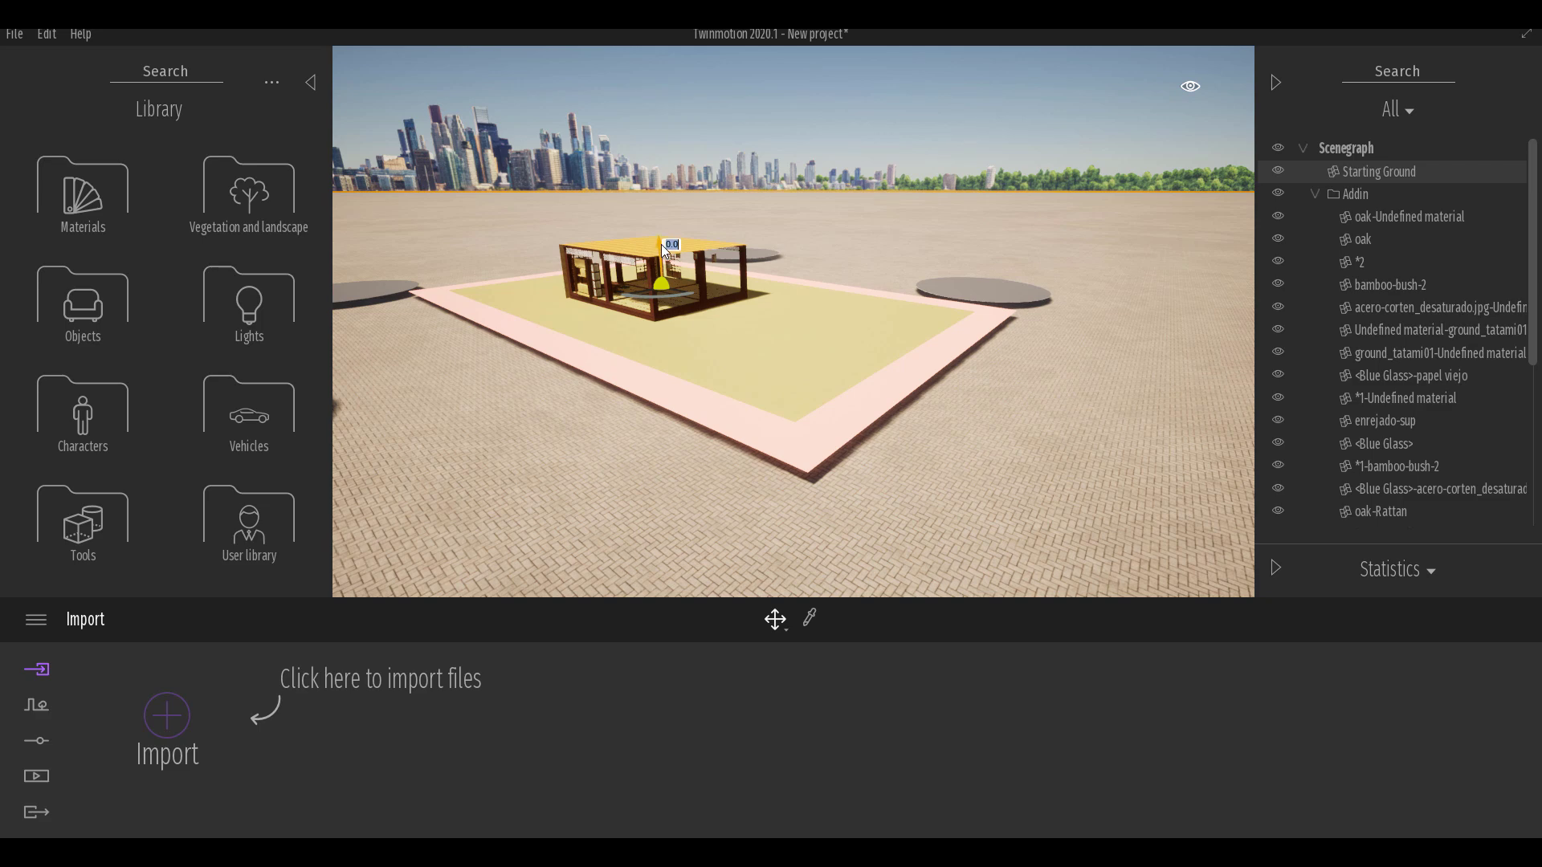
{"action": "left_click_drag", "start_coordinate": [662, 244], "coordinate": [657, 238]}
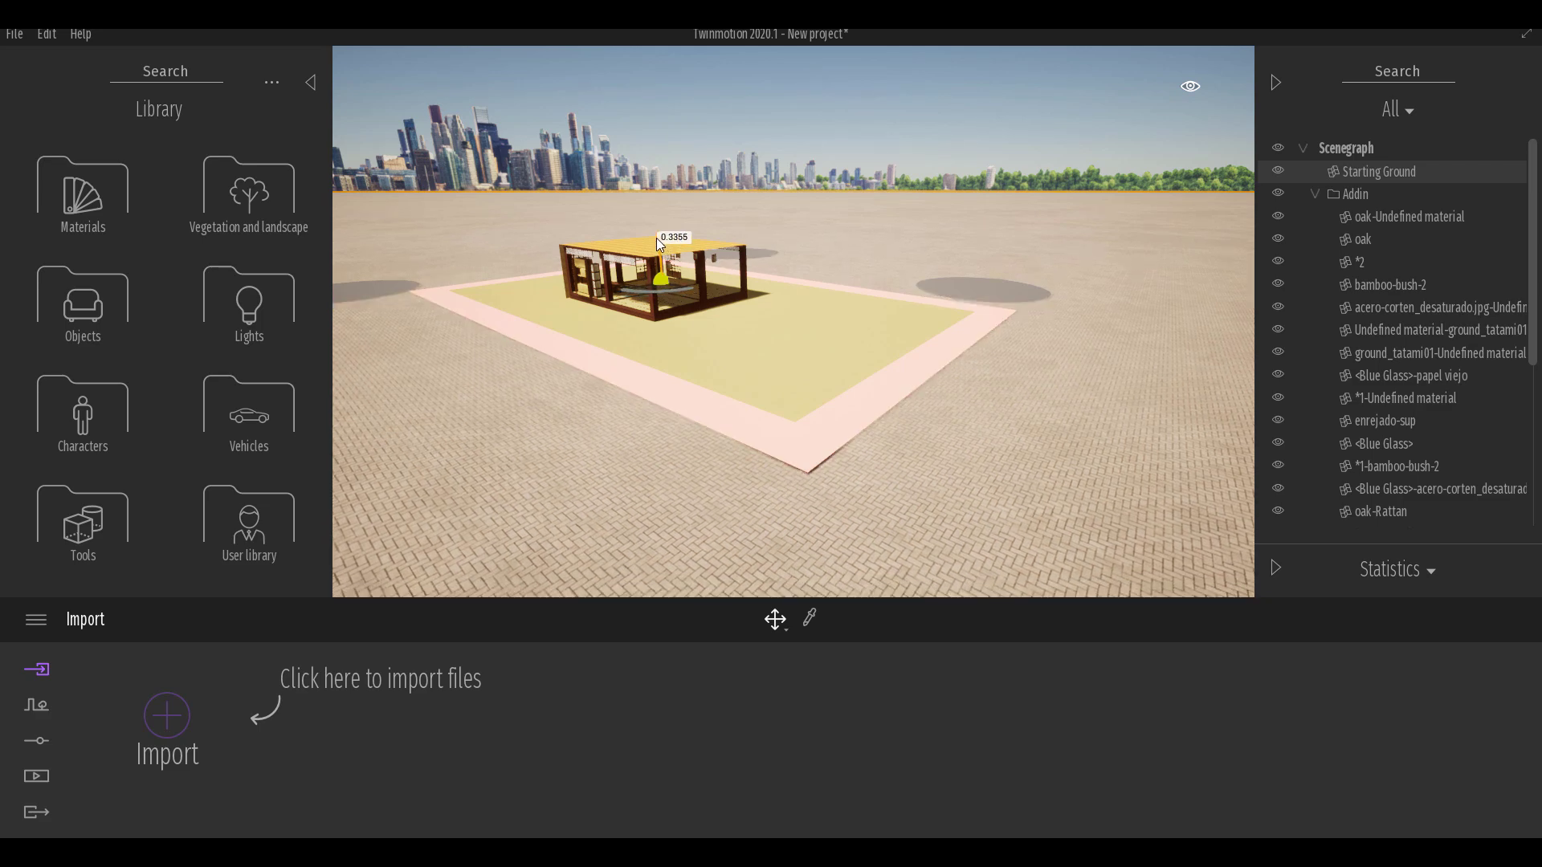
{"action": "mouse_move", "coordinate": [923, 324]}
{"action": "middle_mouse_down"}
{"action": "mouse_move", "coordinate": [1004, 297]}
{"action": "mouse_move", "coordinate": [924, 321]}
{"action": "middle_mouse_up"}
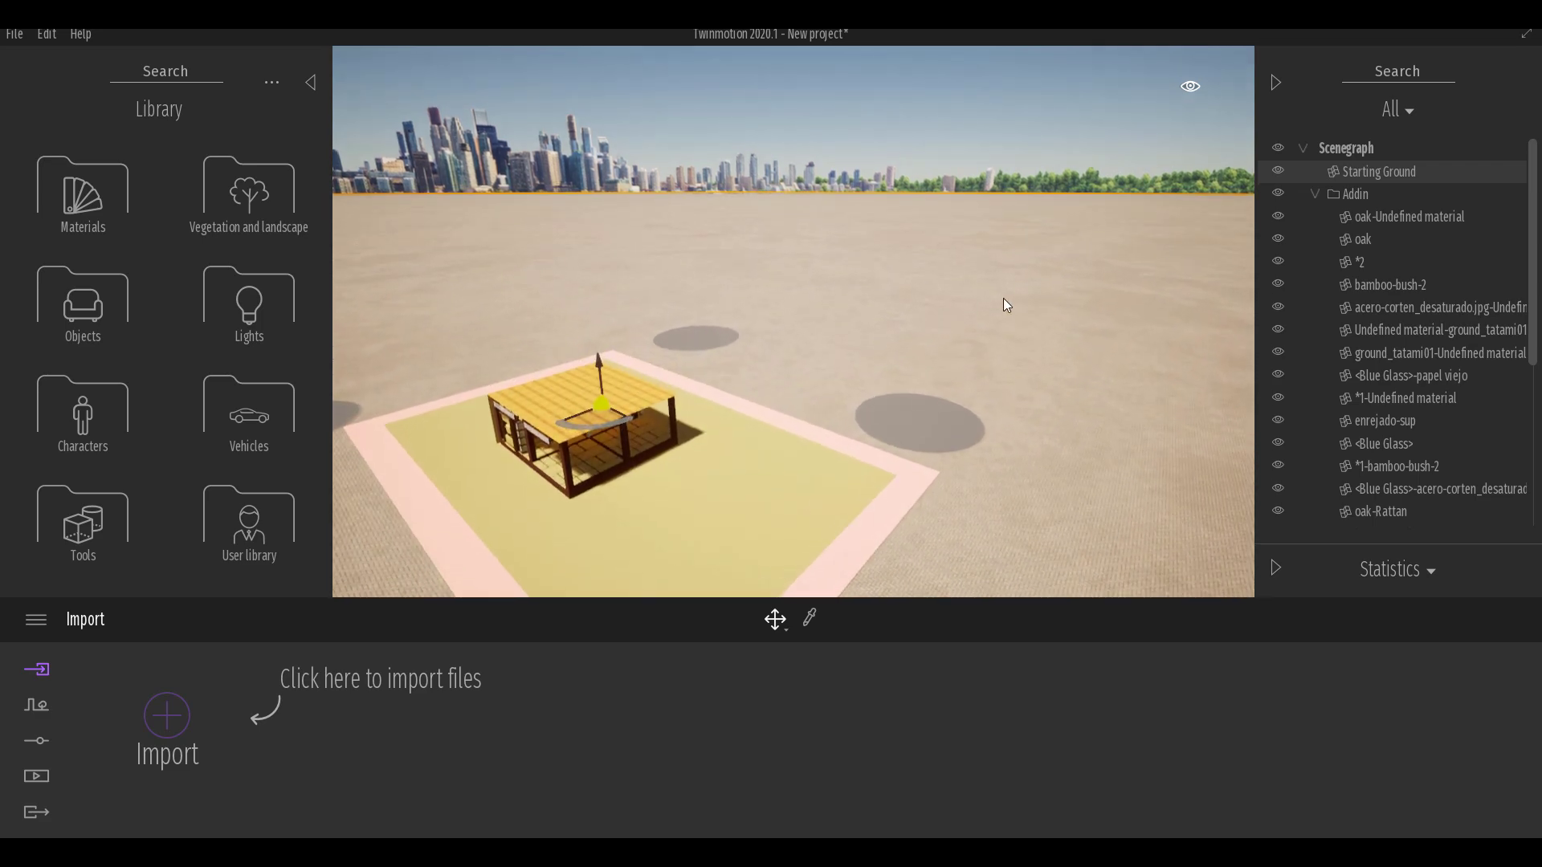
{"action": "left_click_drag", "start_coordinate": [1007, 296], "coordinate": [1025, 313]}
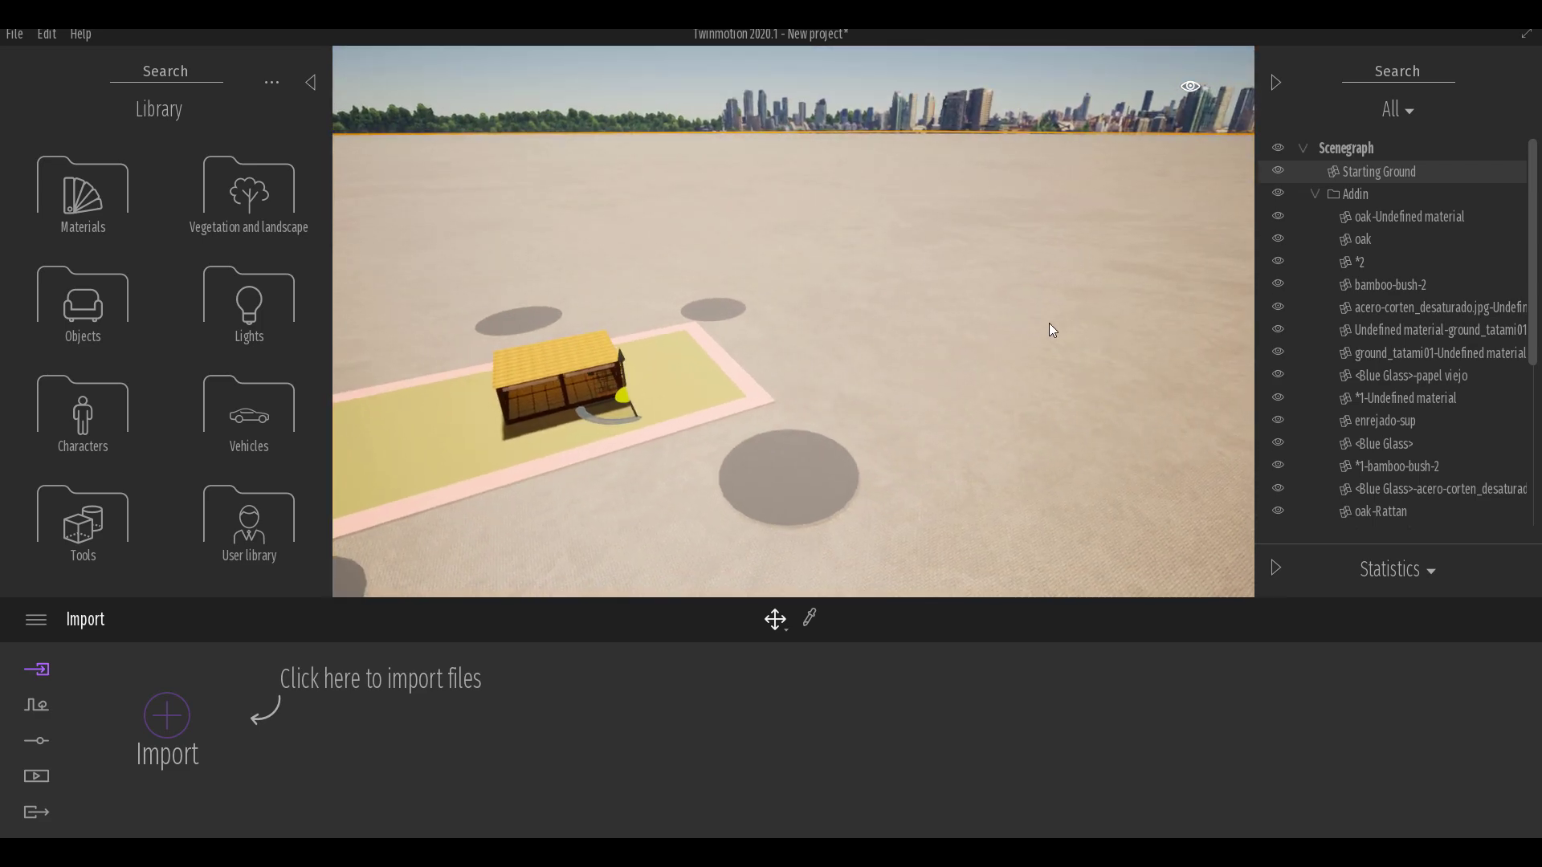
Browse the Trees and Detail grasses categories of the Vegetation and landscape library
{"action": "left_click", "coordinate": [257, 205]}
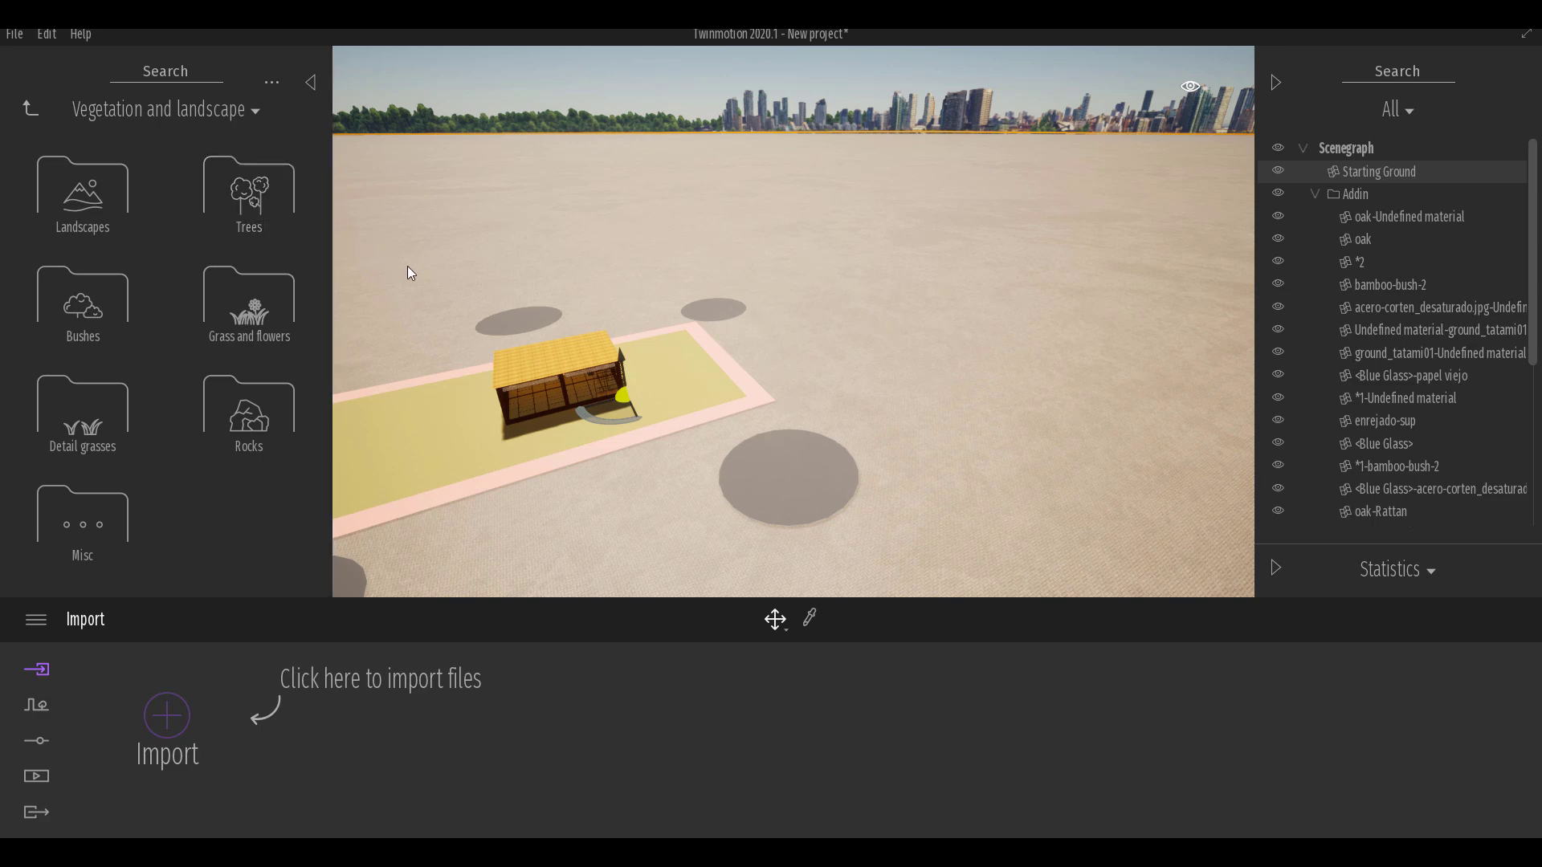
{"action": "left_click", "coordinate": [224, 192]}
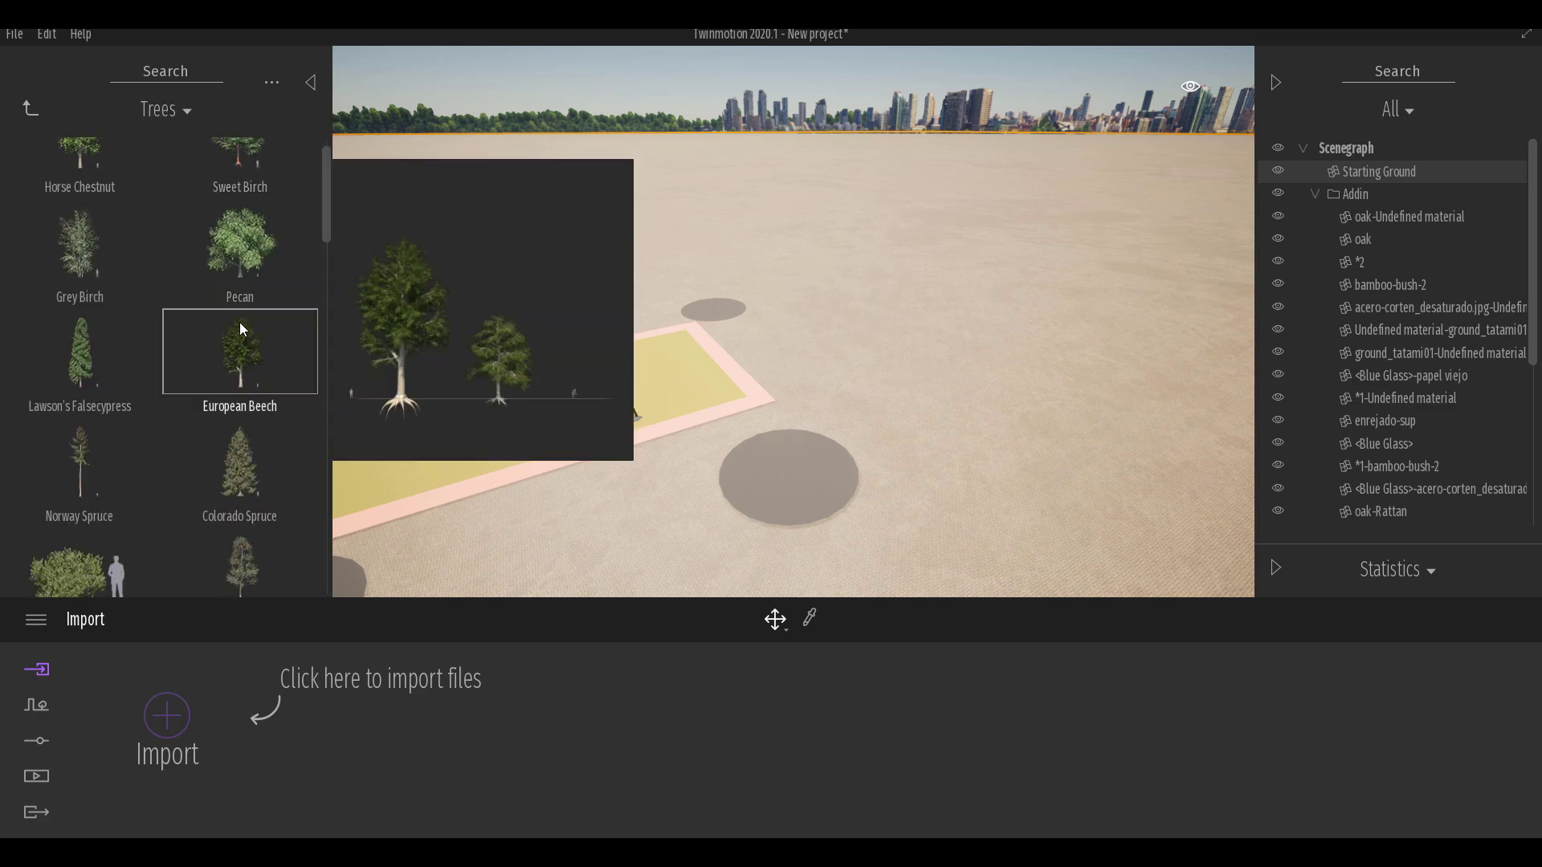
{"action": "scroll", "coordinate": [239, 321], "scroll_direction": "down", "scroll_amount": 10}
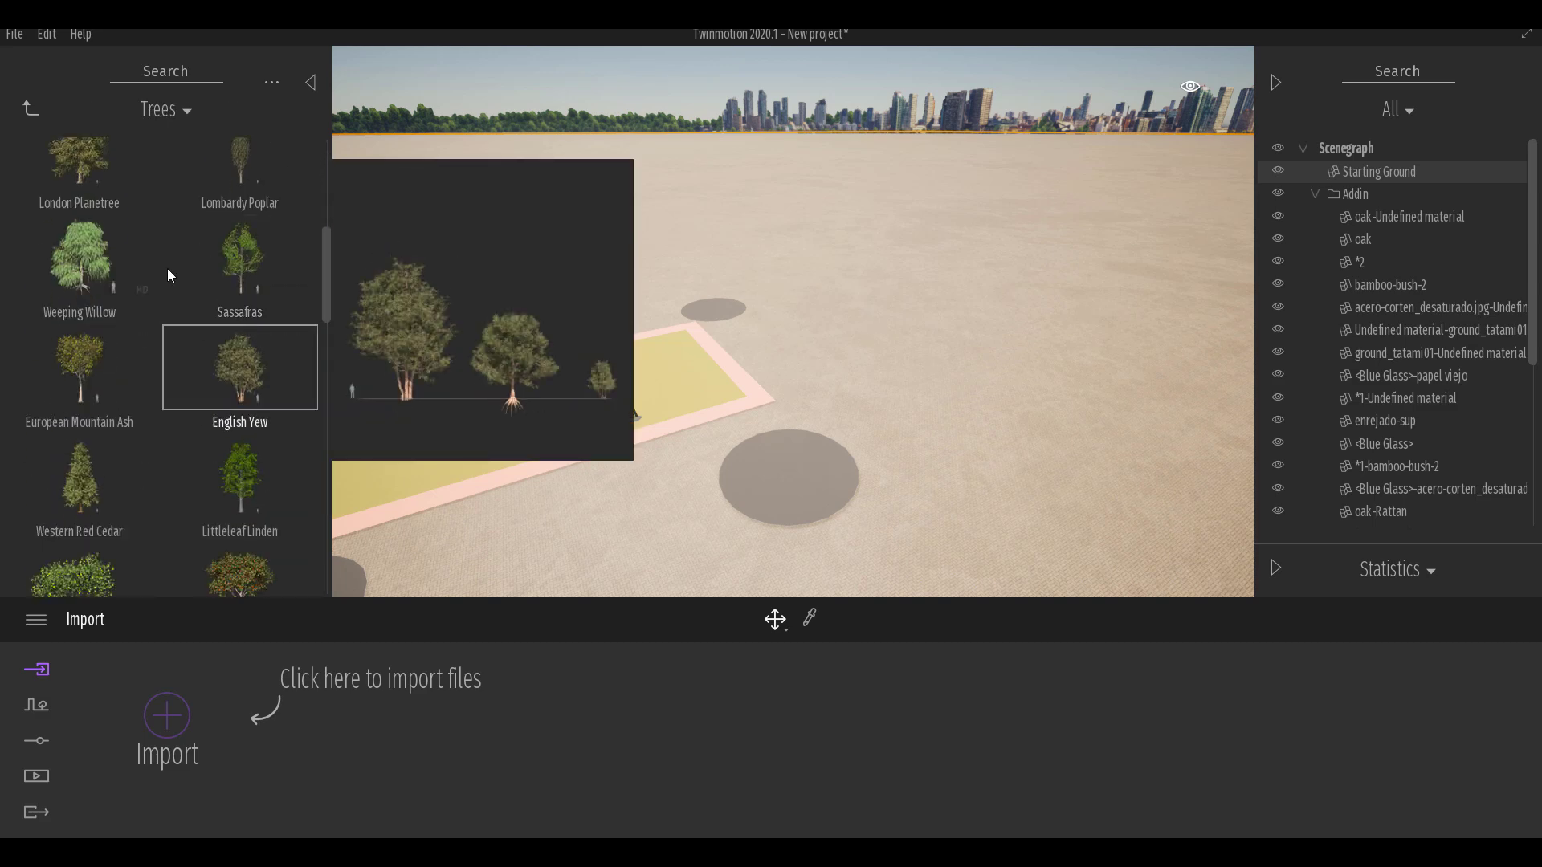
{"action": "left_click", "coordinate": [31, 108]}
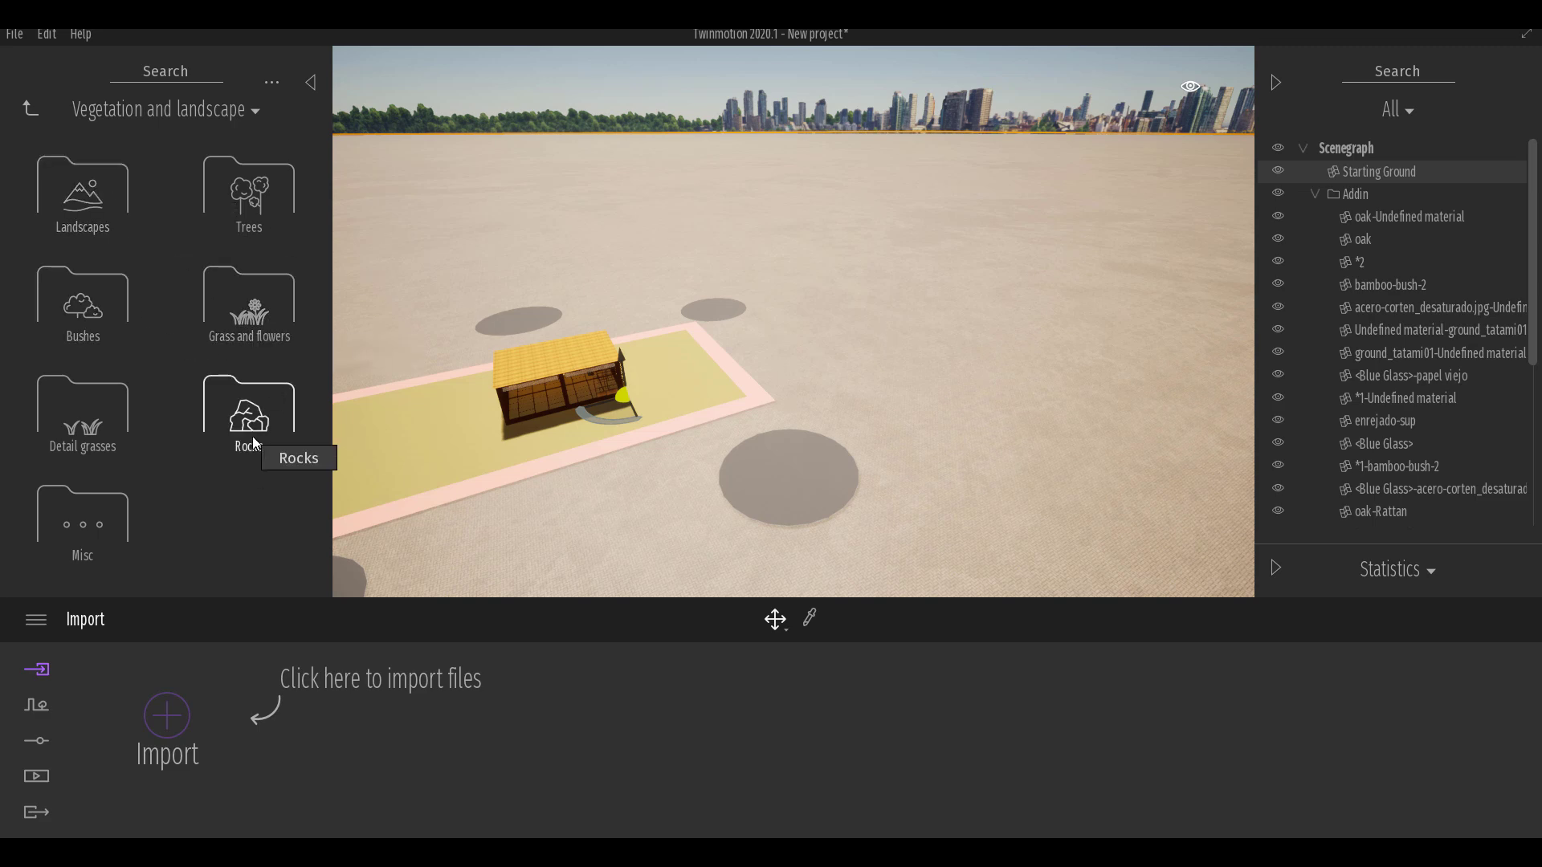
{"action": "left_click", "coordinate": [90, 430]}
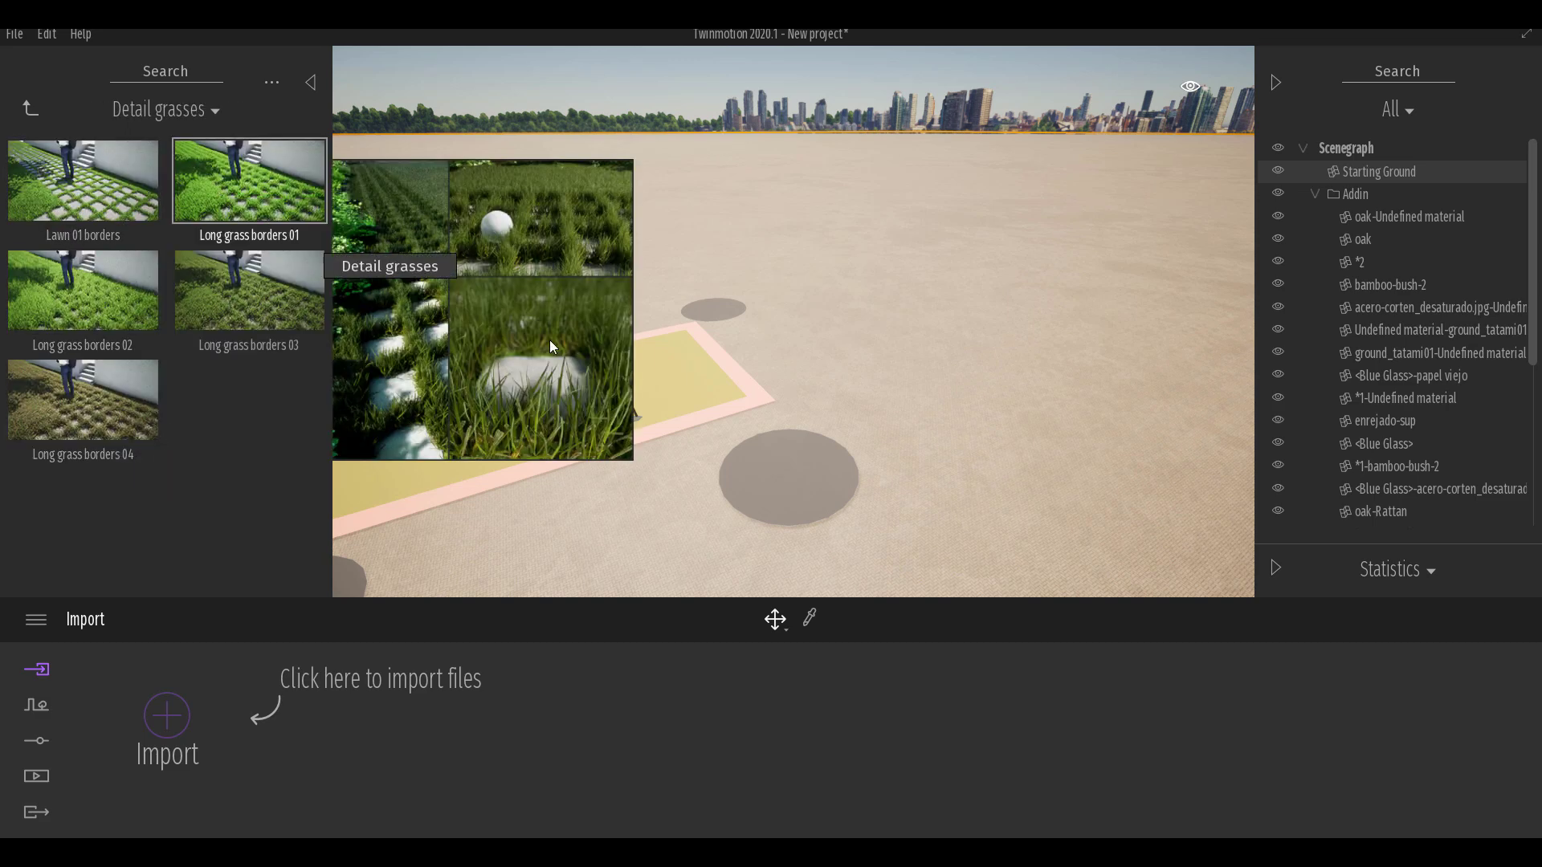
{"action": "middle_click_drag", "start_coordinate": [522, 522], "coordinate": [721, 446]}
{"action": "scroll", "coordinate": [721, 435], "scroll_direction": "up", "scroll_amount": 3}
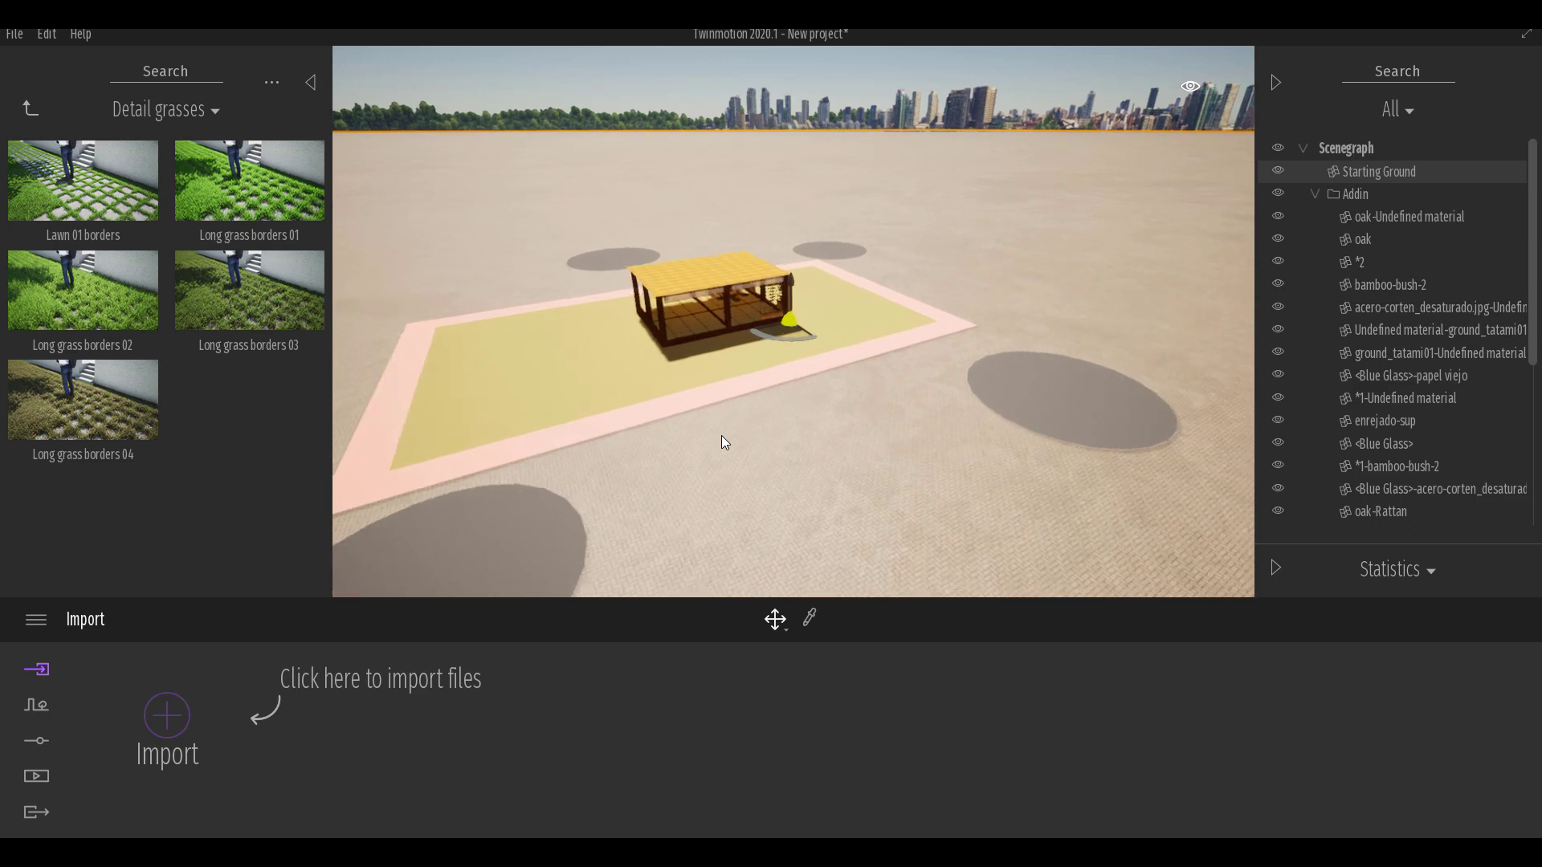
{"action": "scroll", "coordinate": [618, 446], "scroll_direction": "up", "scroll_amount": 3}
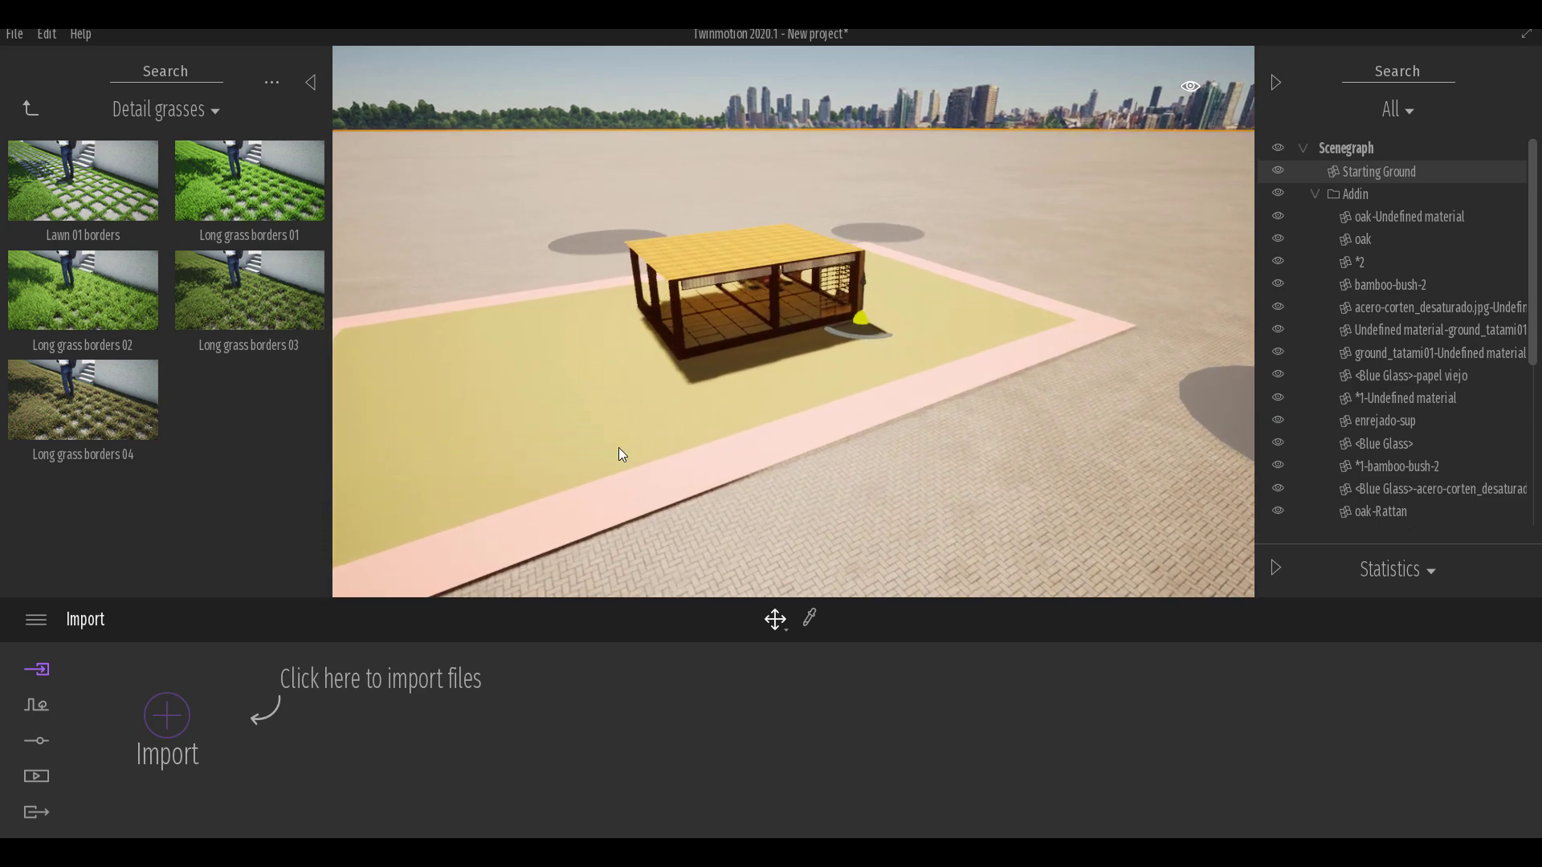
Place a Horse Chestnut tree from the library on the paved ground beside the pavilion plot and focus on it
{"action": "left_click", "coordinate": [29, 107]}
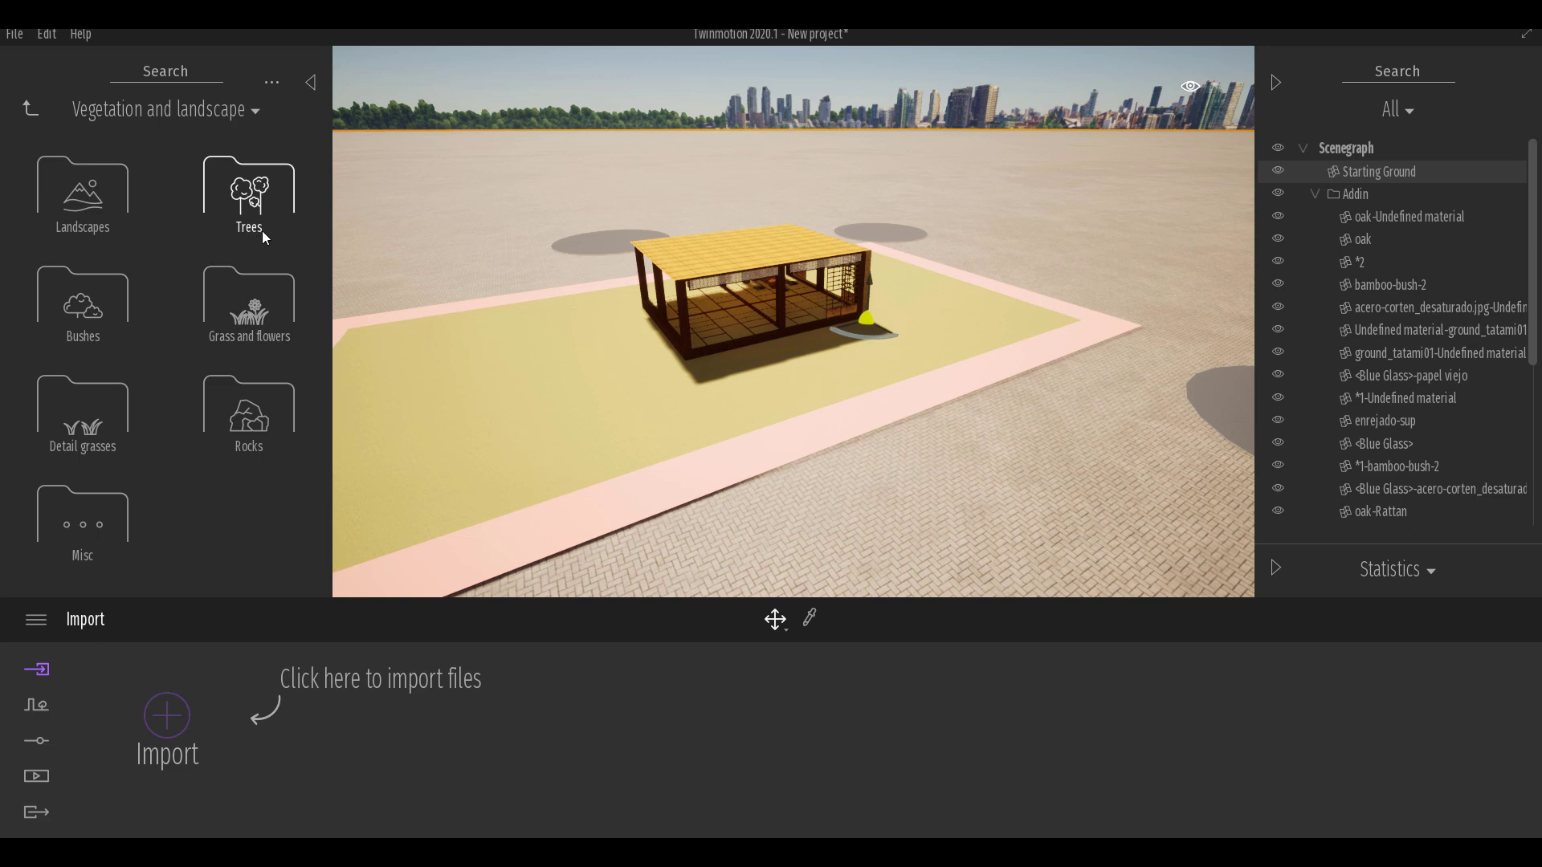
{"action": "left_click", "coordinate": [247, 200]}
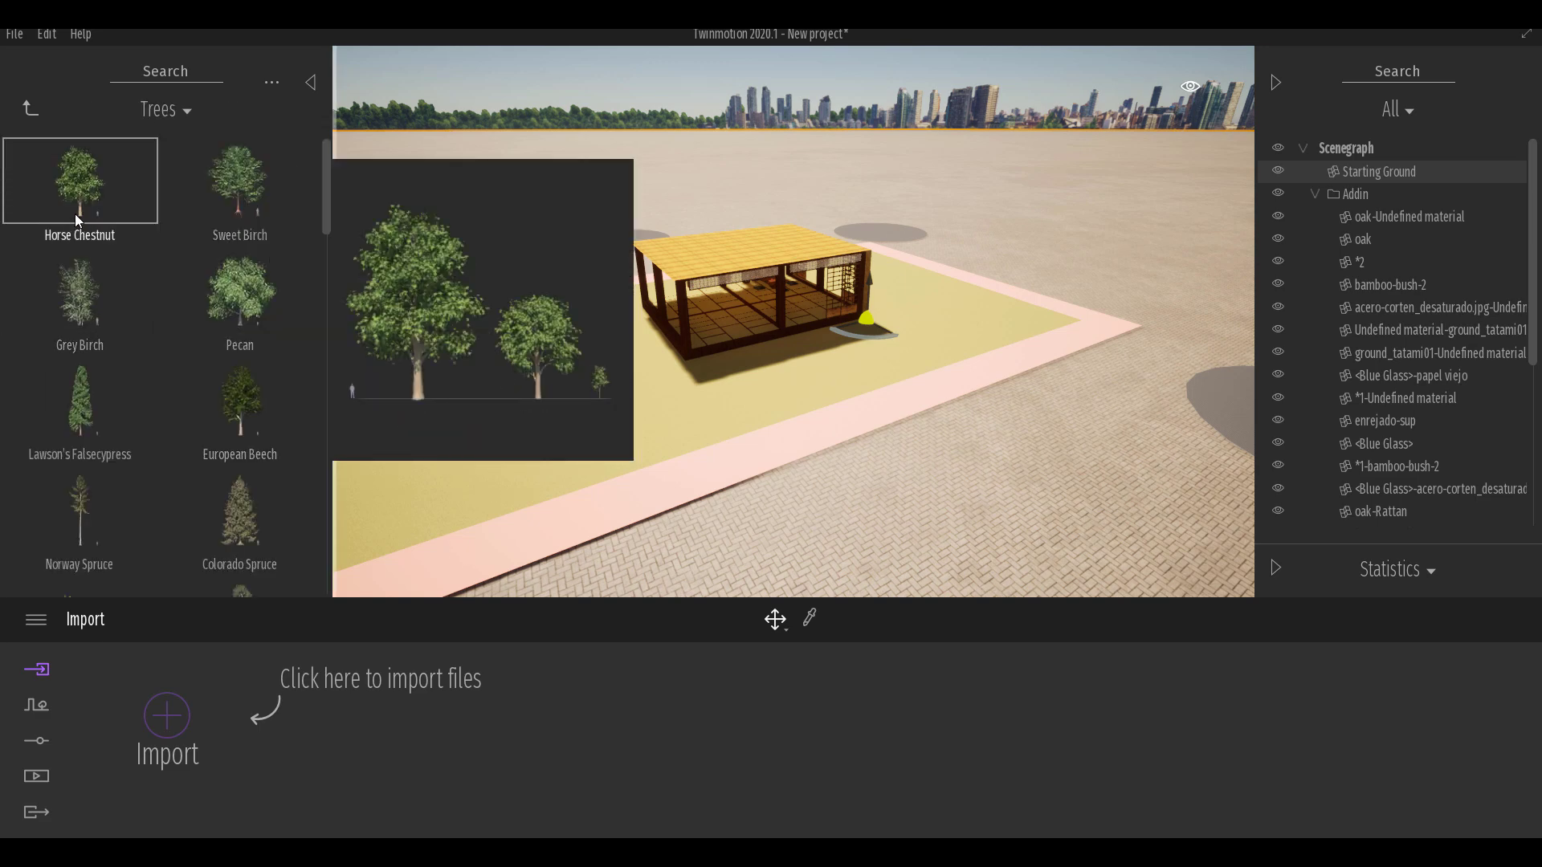
{"action": "left_click_drag", "start_coordinate": [75, 213], "coordinate": [1013, 463]}
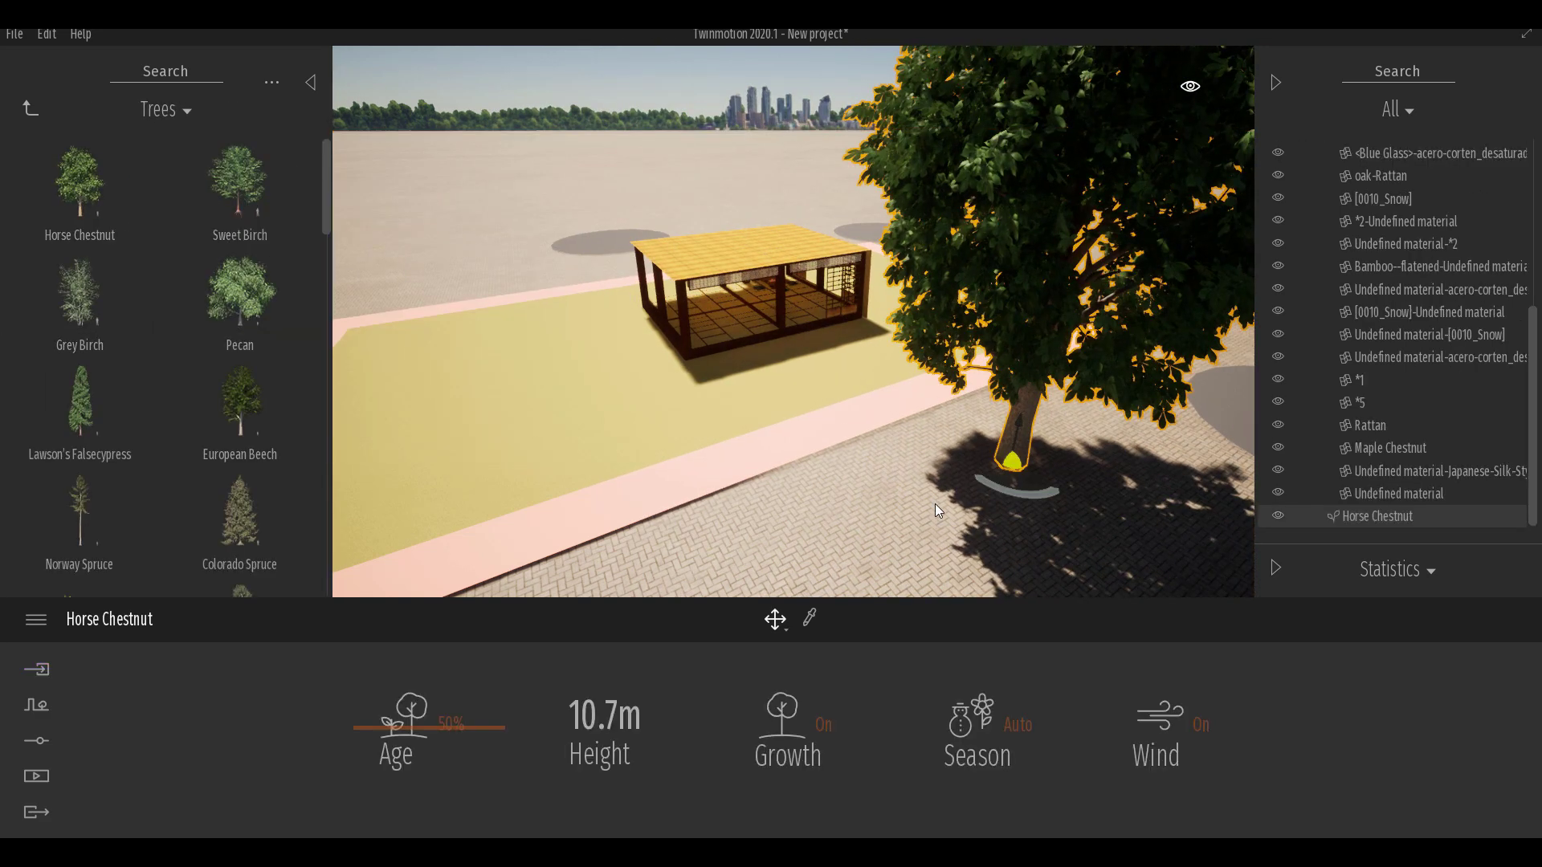
{"action": "key", "text": "f"}
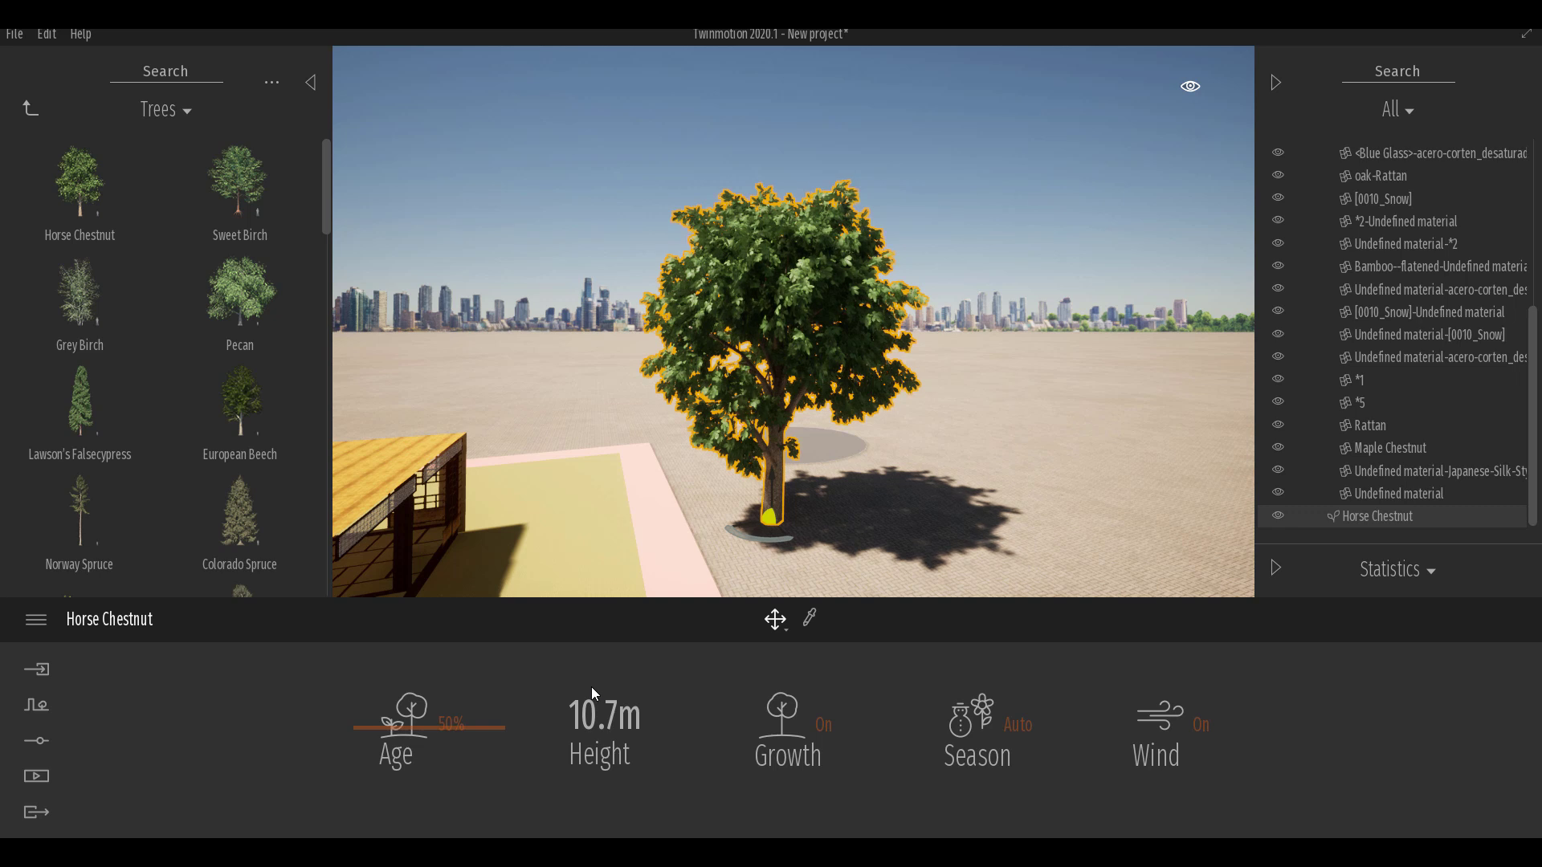
Set the Horse Chestnut tree's age to 0%
{"action": "left_click_drag", "start_coordinate": [368, 729], "coordinate": [389, 799]}
{"action": "middle_click_drag", "start_coordinate": [796, 488], "coordinate": [772, 466]}
{"action": "scroll", "coordinate": [727, 494], "scroll_direction": "up", "scroll_amount": 3}
{"action": "middle_click_drag", "start_coordinate": [973, 487], "coordinate": [907, 470]}
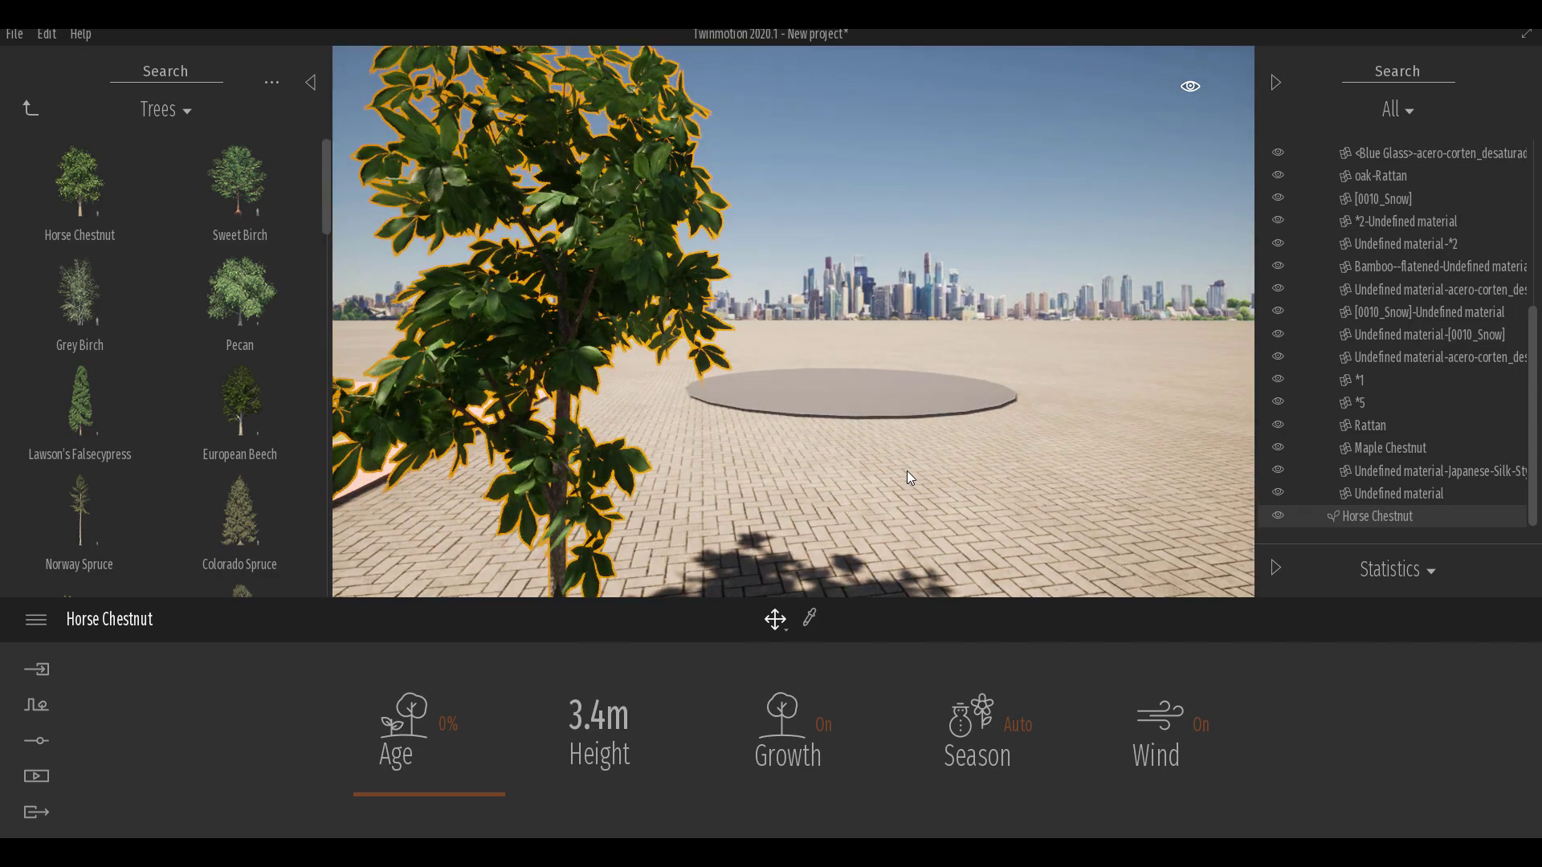
Set the Horse Chestnut tree's age to 3%
{"action": "scroll", "coordinate": [900, 472], "scroll_direction": "down", "scroll_amount": 2}
{"action": "scroll", "coordinate": [899, 472], "scroll_direction": "up", "scroll_amount": 3}
{"action": "scroll", "coordinate": [936, 451], "scroll_direction": "down", "scroll_amount": 5}
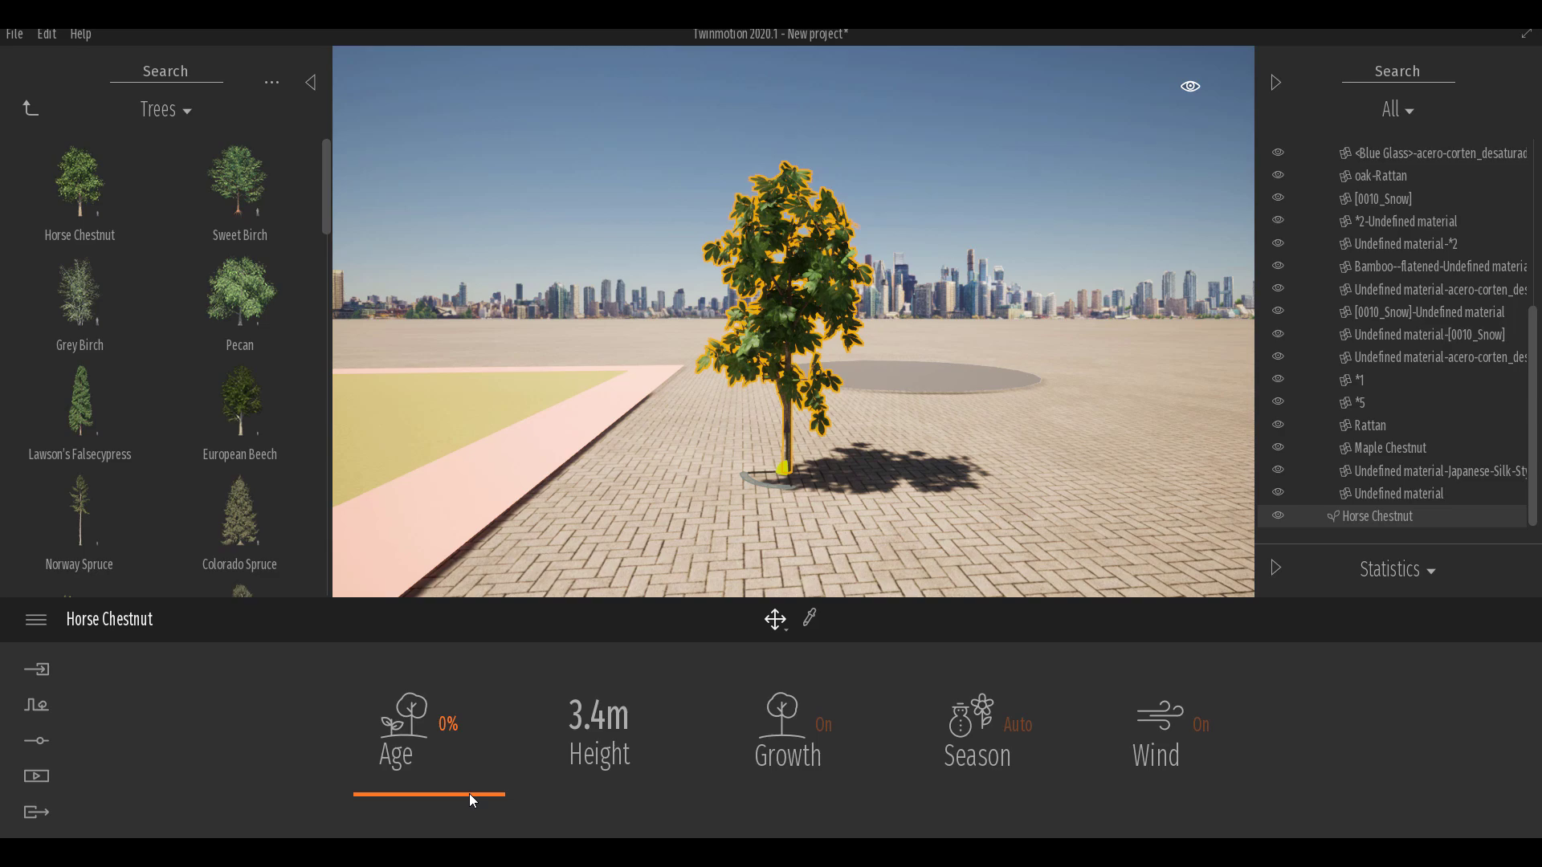
{"action": "left_click_drag", "start_coordinate": [471, 793], "coordinate": [515, 792]}
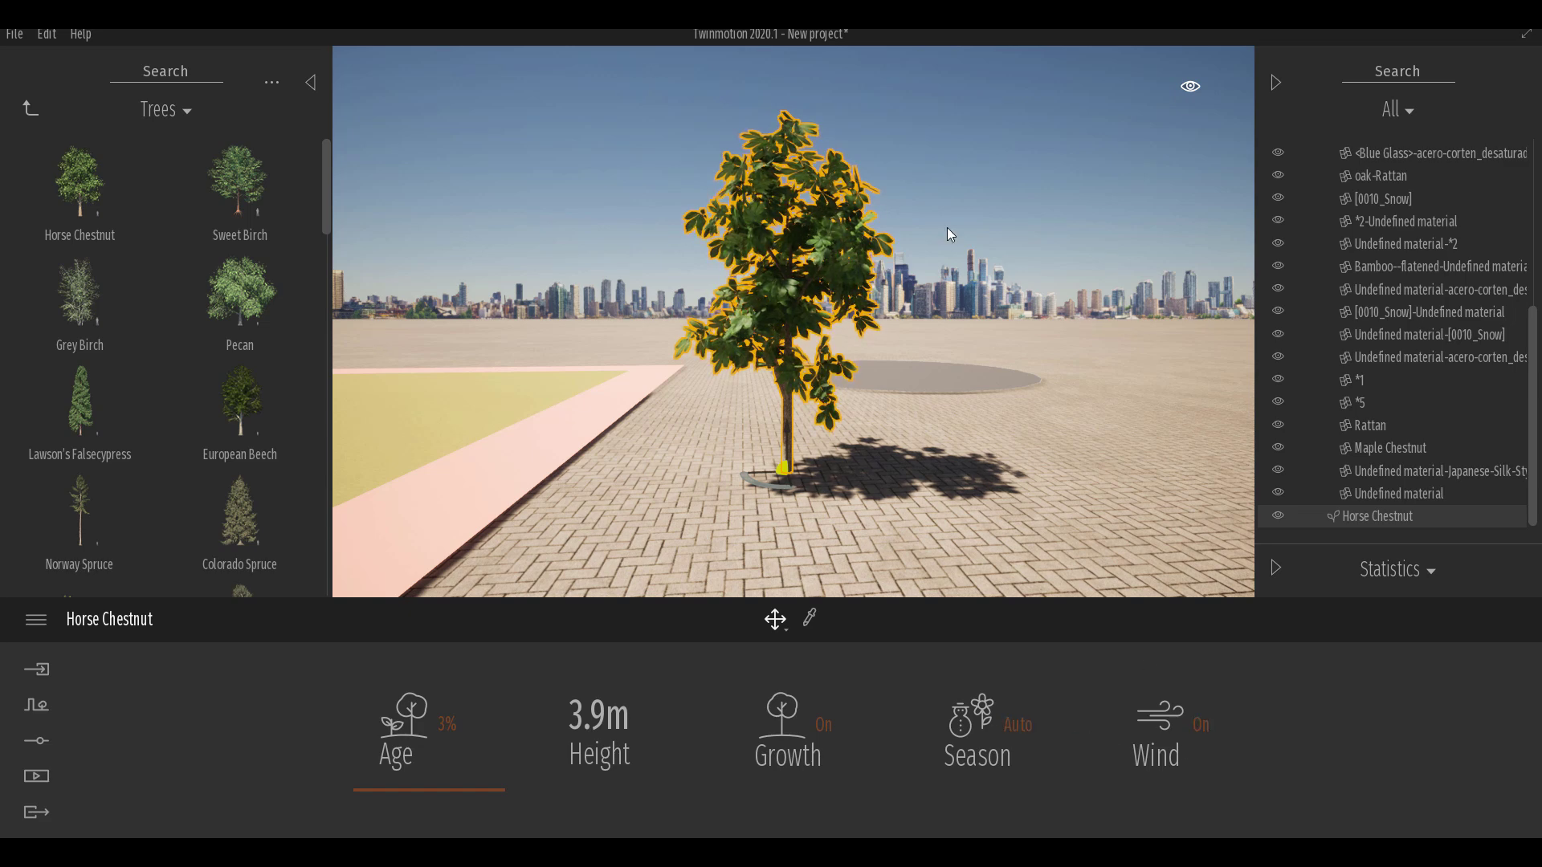
Switch the Horse Chestnut's wind effect off, inspect the foliage, and switch the wind on again
{"action": "double_click", "coordinate": [830, 198]}
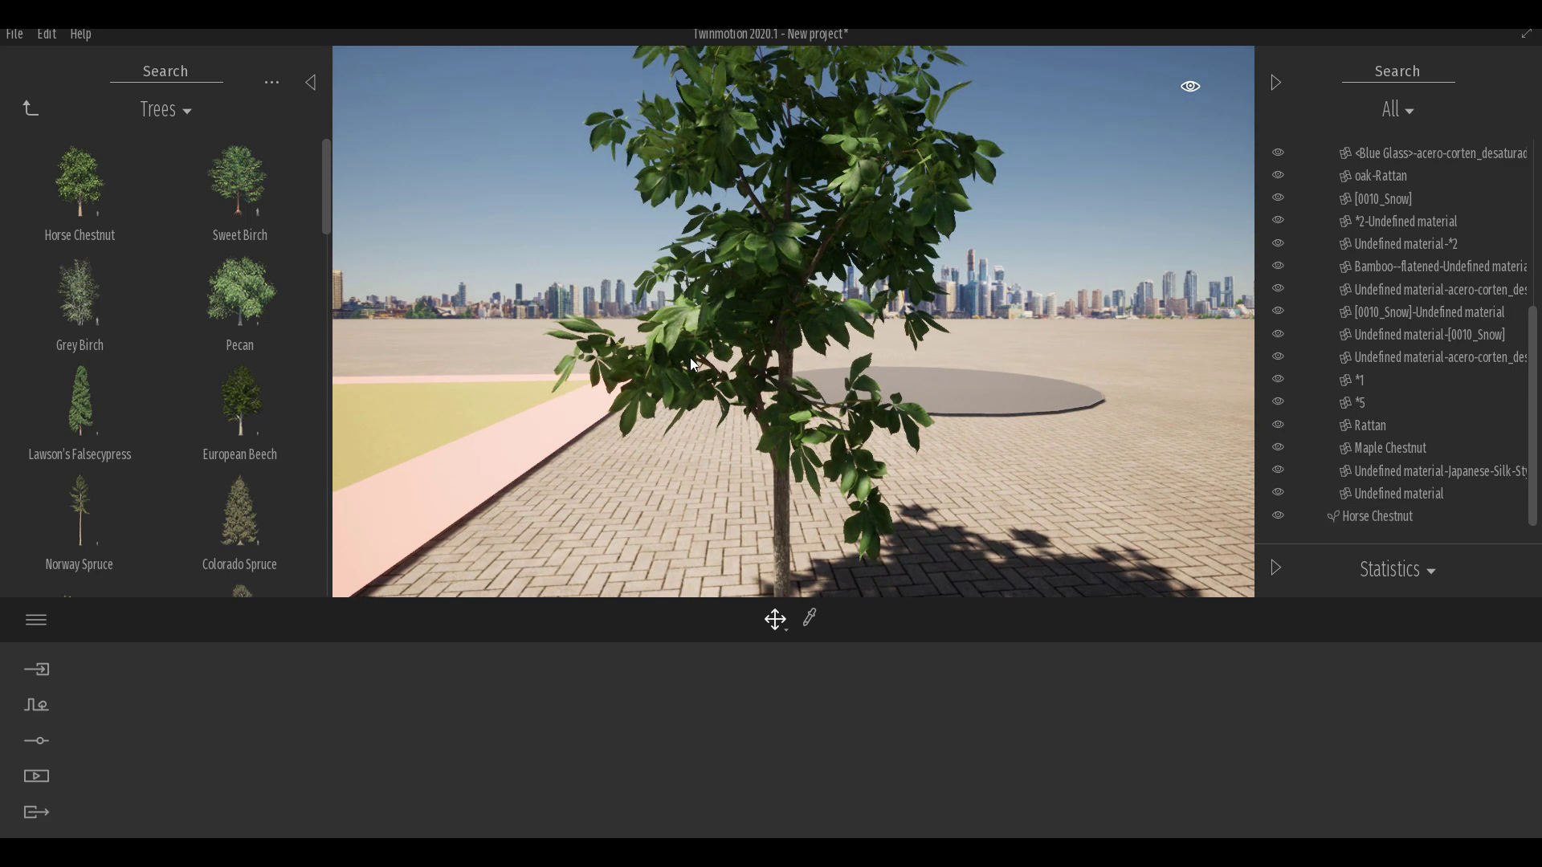
{"action": "left_click", "coordinate": [772, 425]}
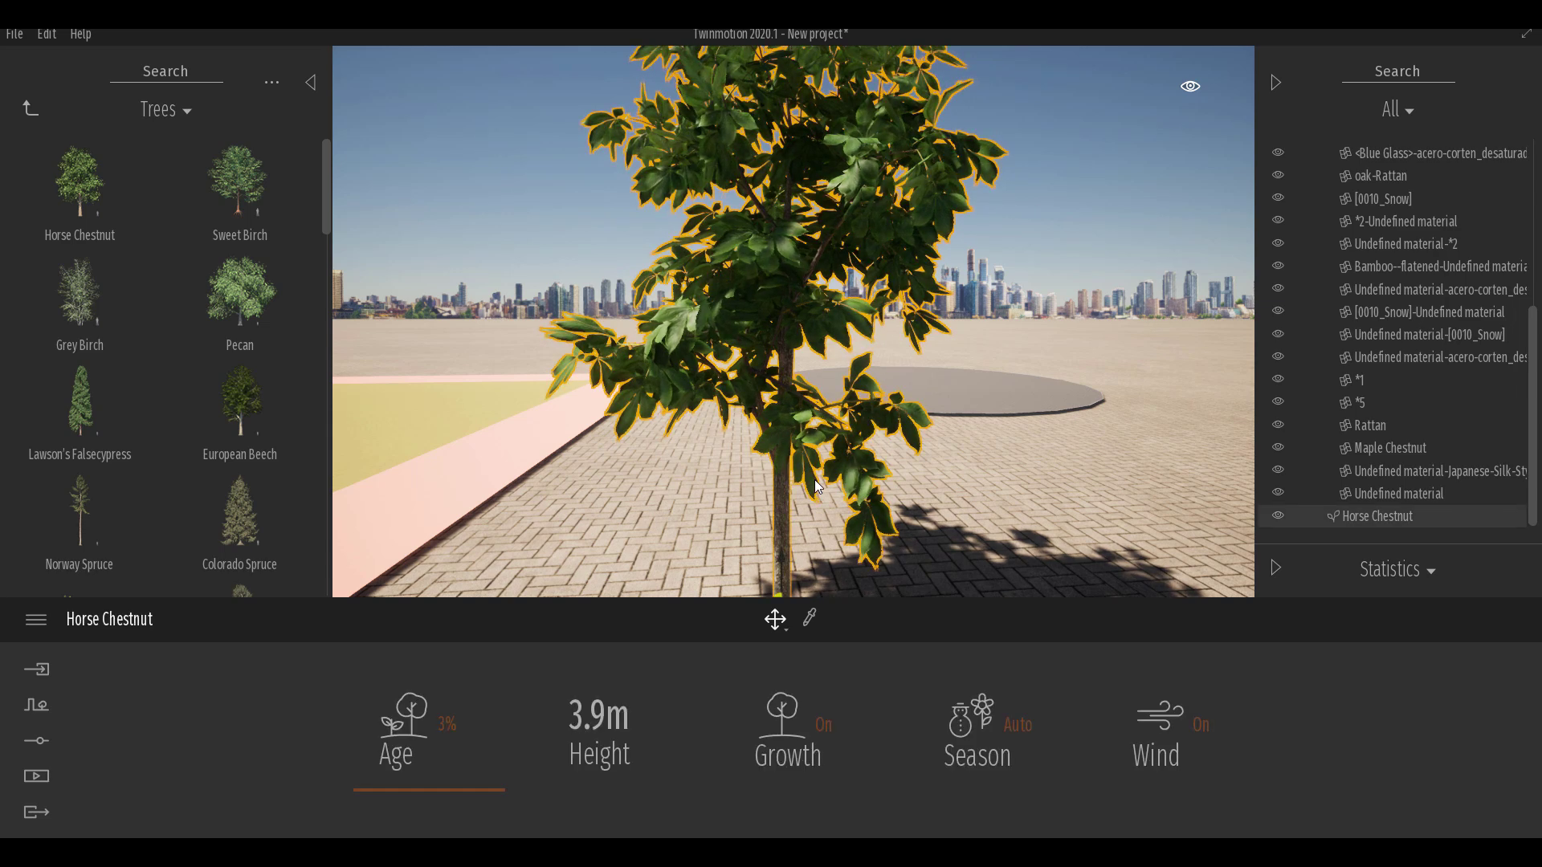
{"action": "left_click", "coordinate": [1201, 726]}
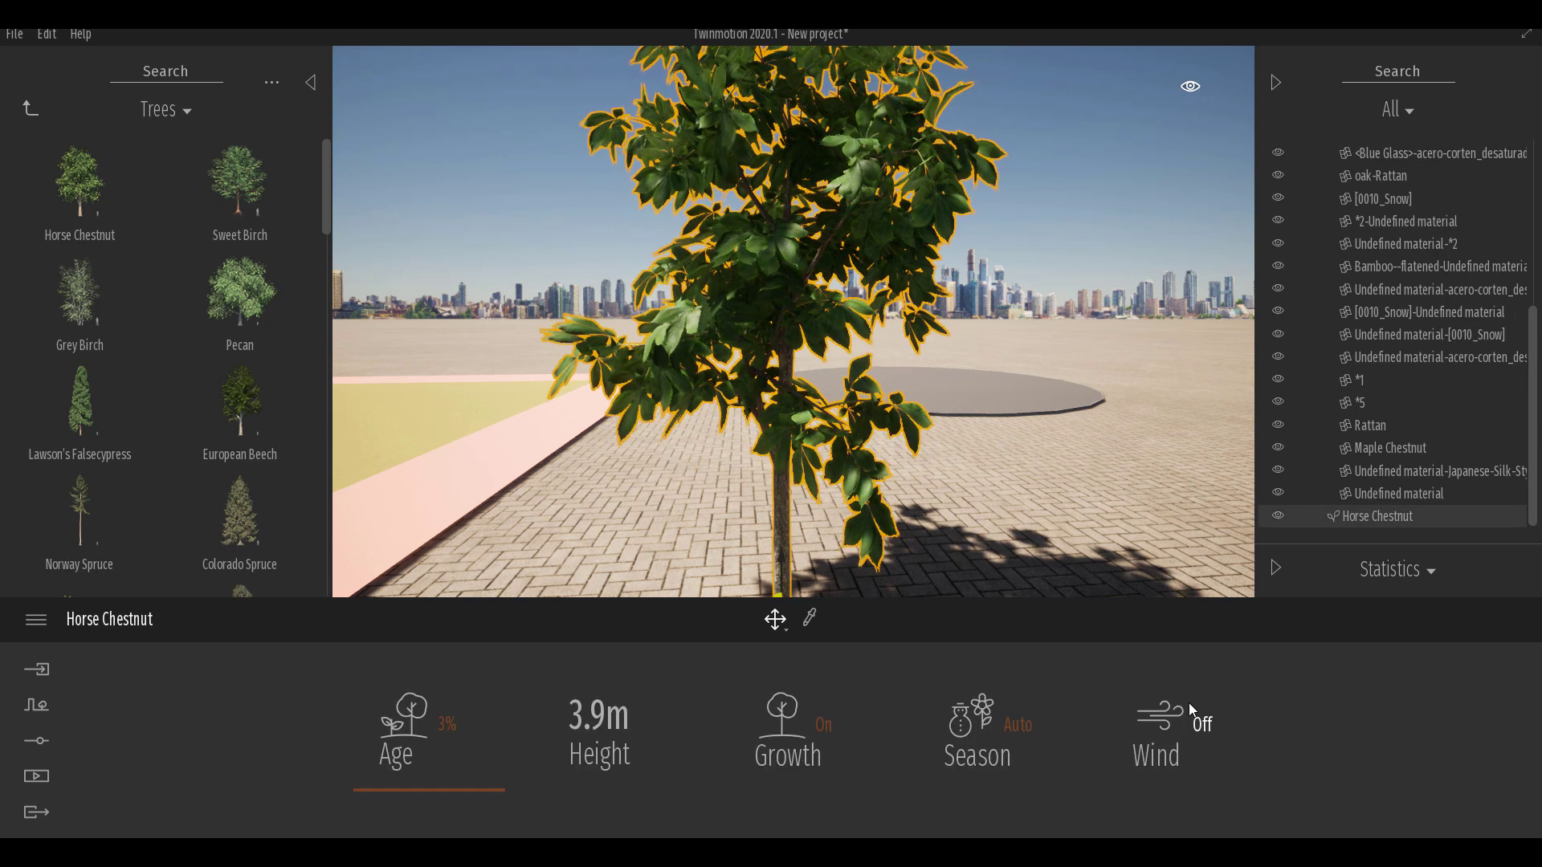
{"action": "left_click", "coordinate": [1100, 344]}
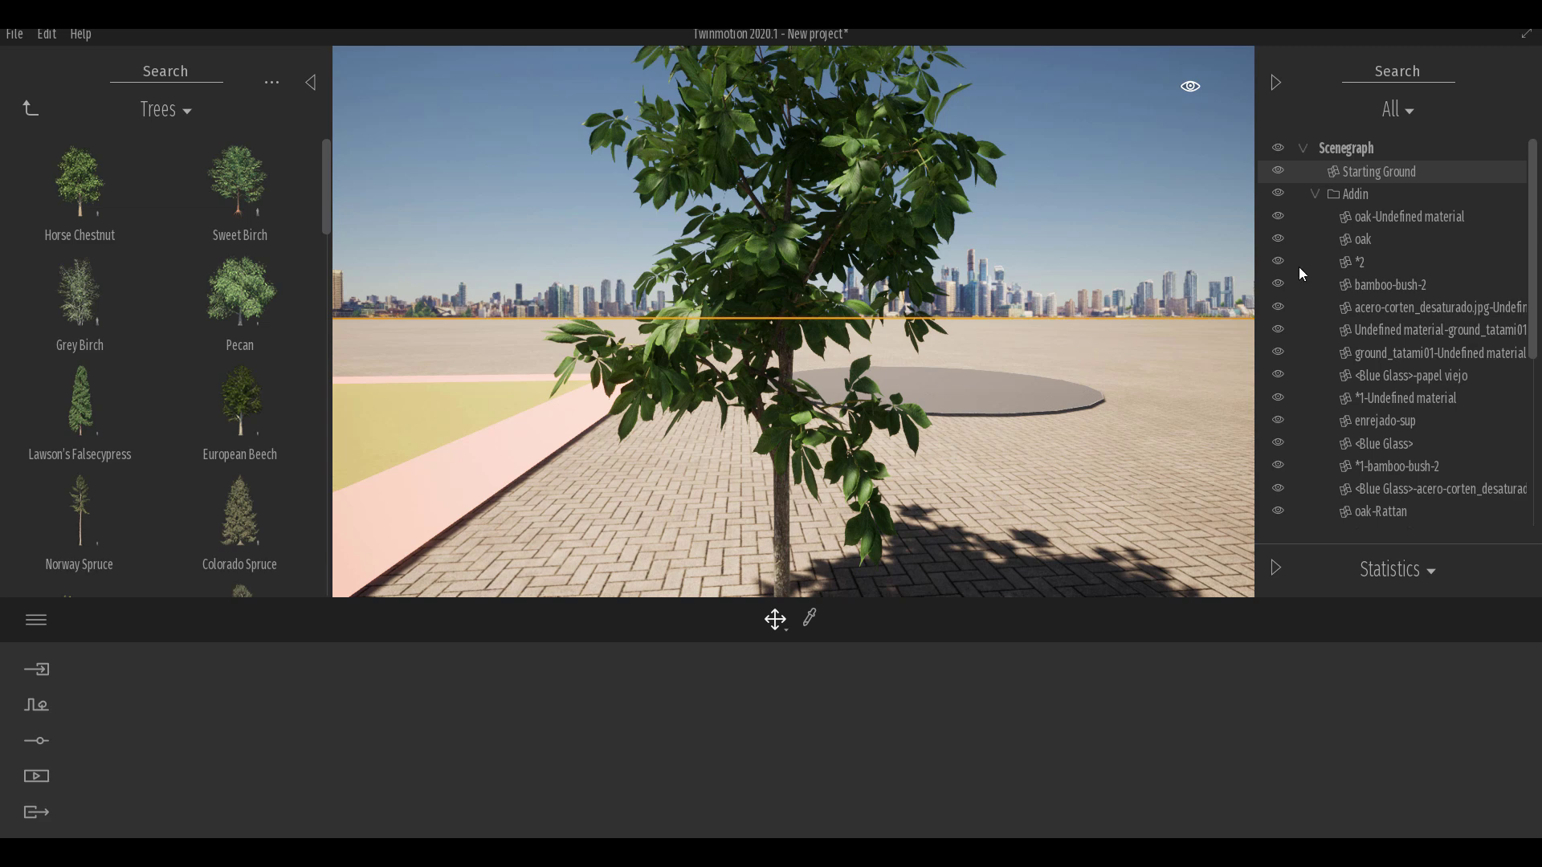
{"action": "left_click", "coordinate": [771, 375]}
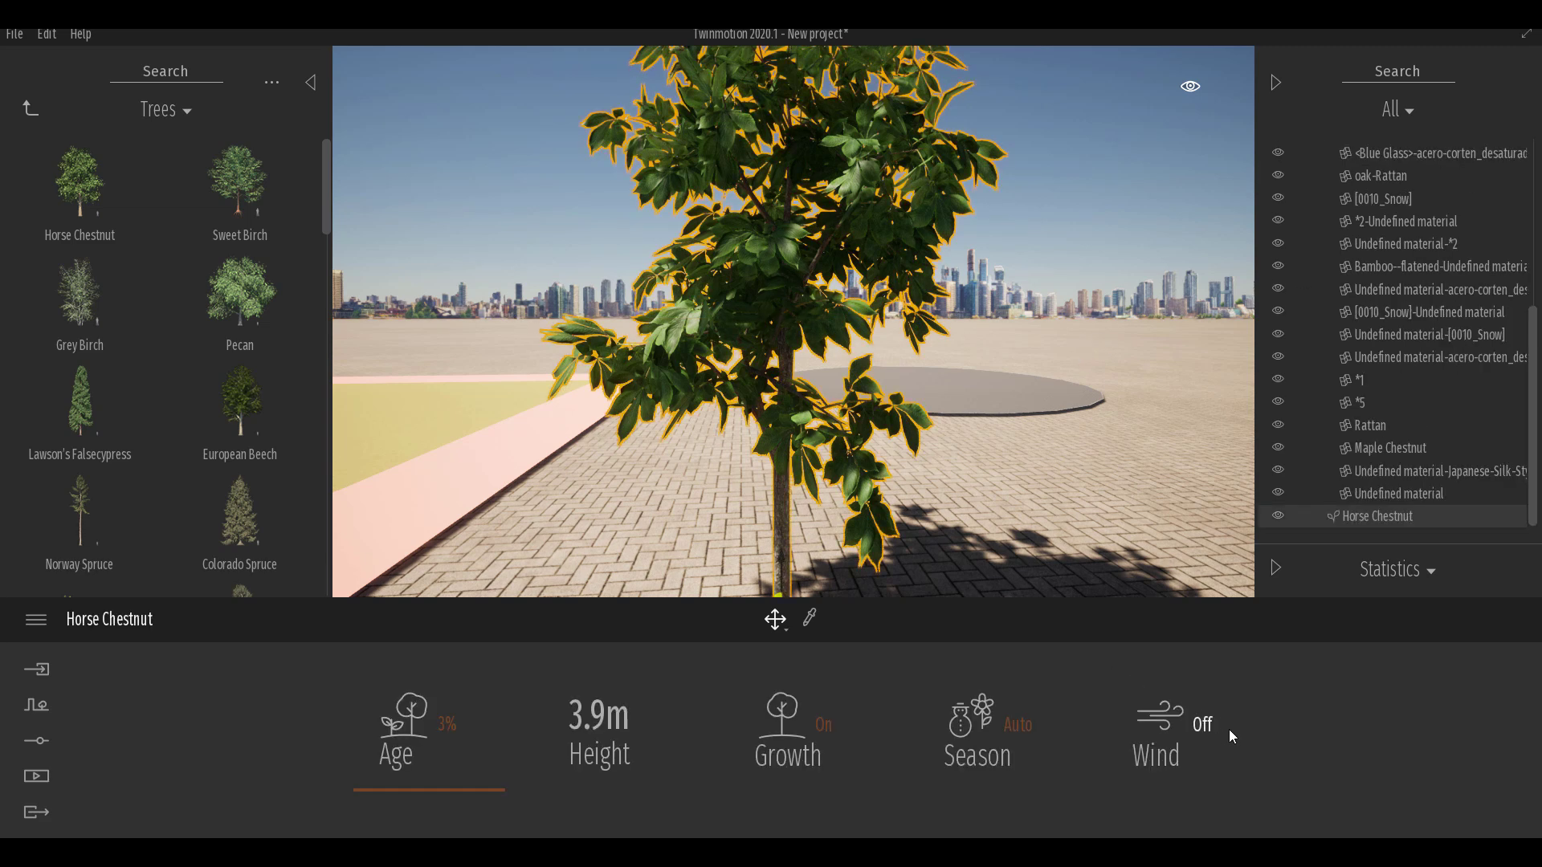
{"action": "left_click", "coordinate": [1202, 725]}
{"action": "scroll", "coordinate": [918, 450], "scroll_direction": "down", "scroll_amount": 3}
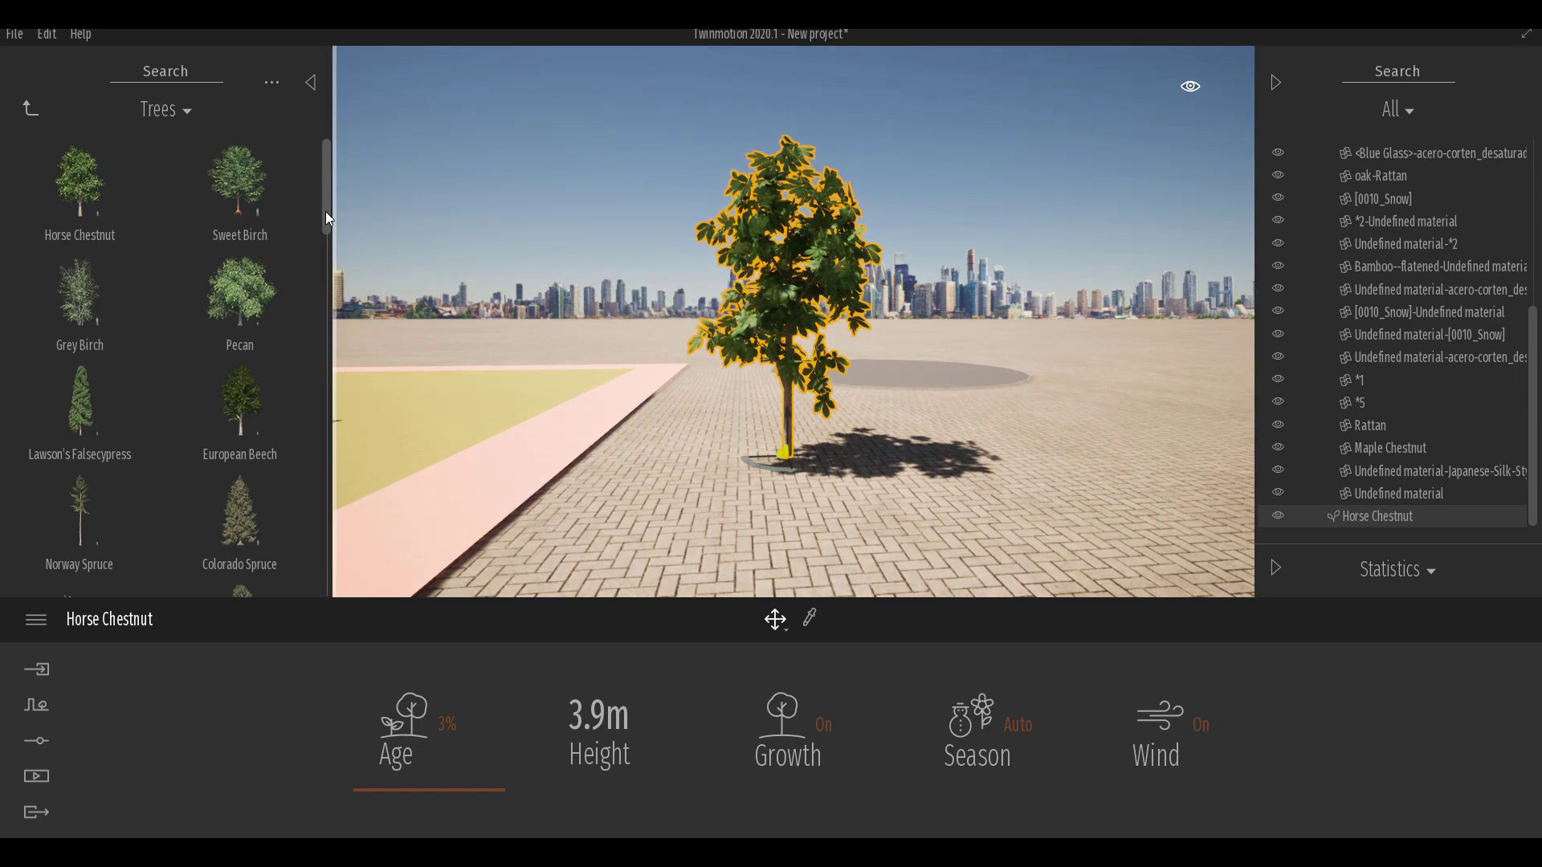
Place a Canary Date Palm from the tree library on the paving beside the Horse Chestnut
{"action": "left_click_drag", "start_coordinate": [325, 211], "coordinate": [322, 543]}
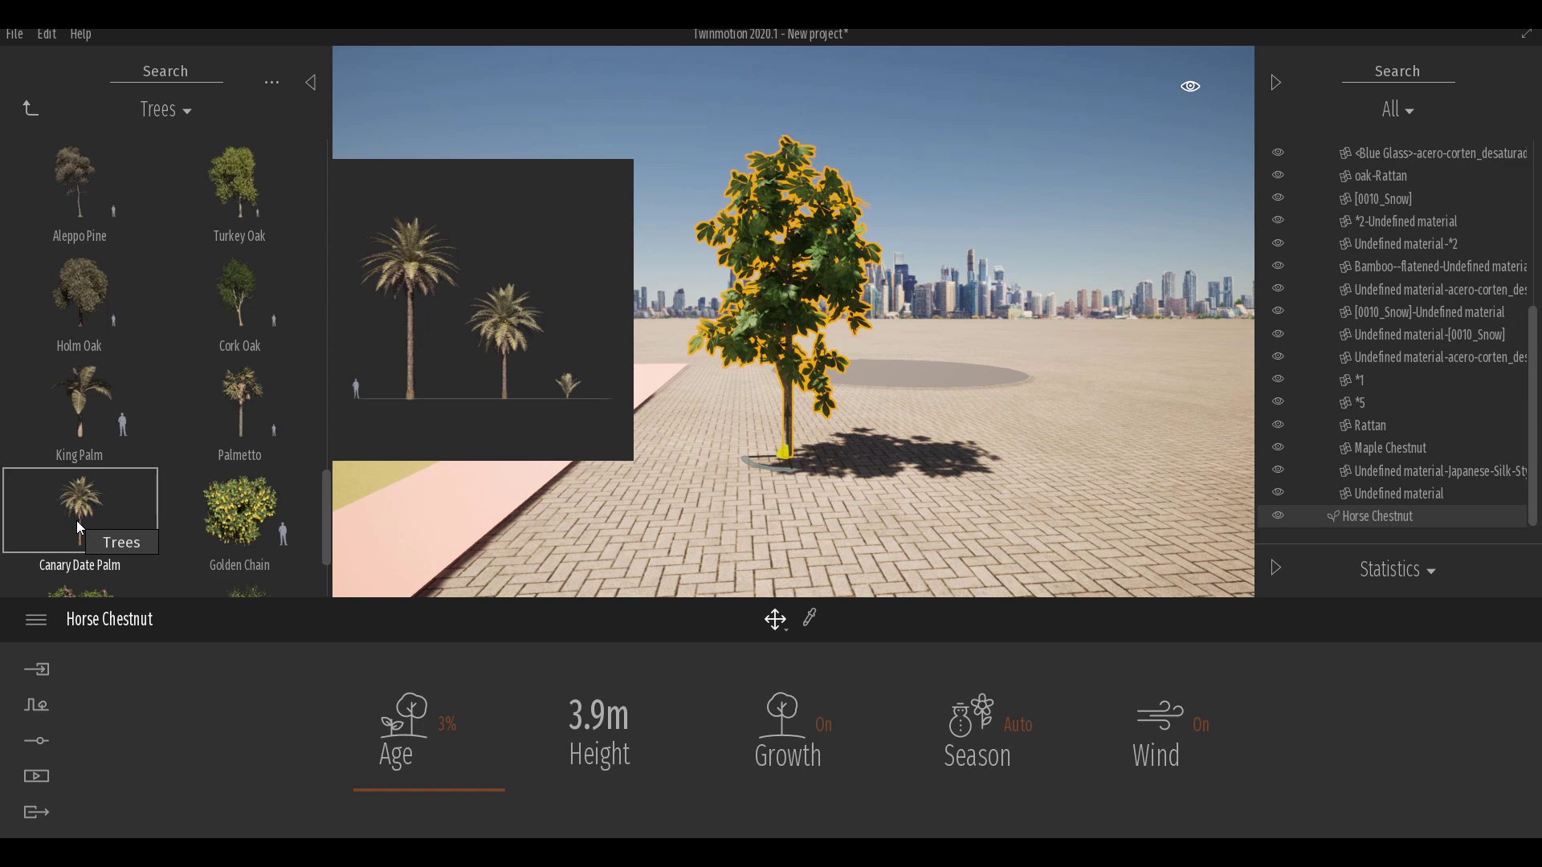
{"action": "left_click_drag", "start_coordinate": [75, 520], "coordinate": [1035, 462]}
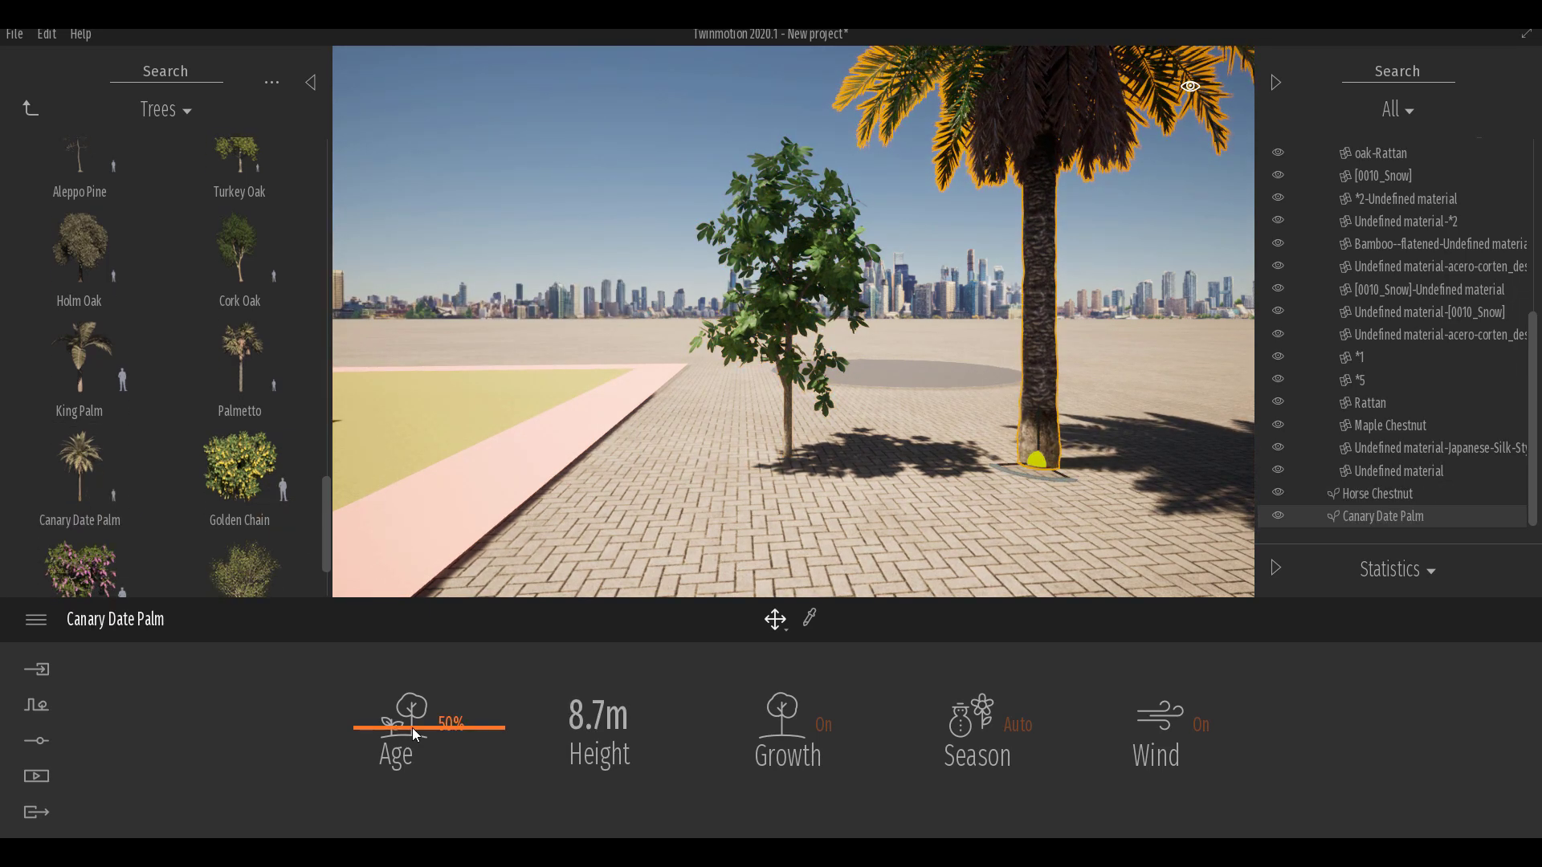
Set the Canary Date Palm's age to 100%, lower it to 37%, and raise it again
{"action": "left_click_drag", "start_coordinate": [412, 727], "coordinate": [405, 631]}
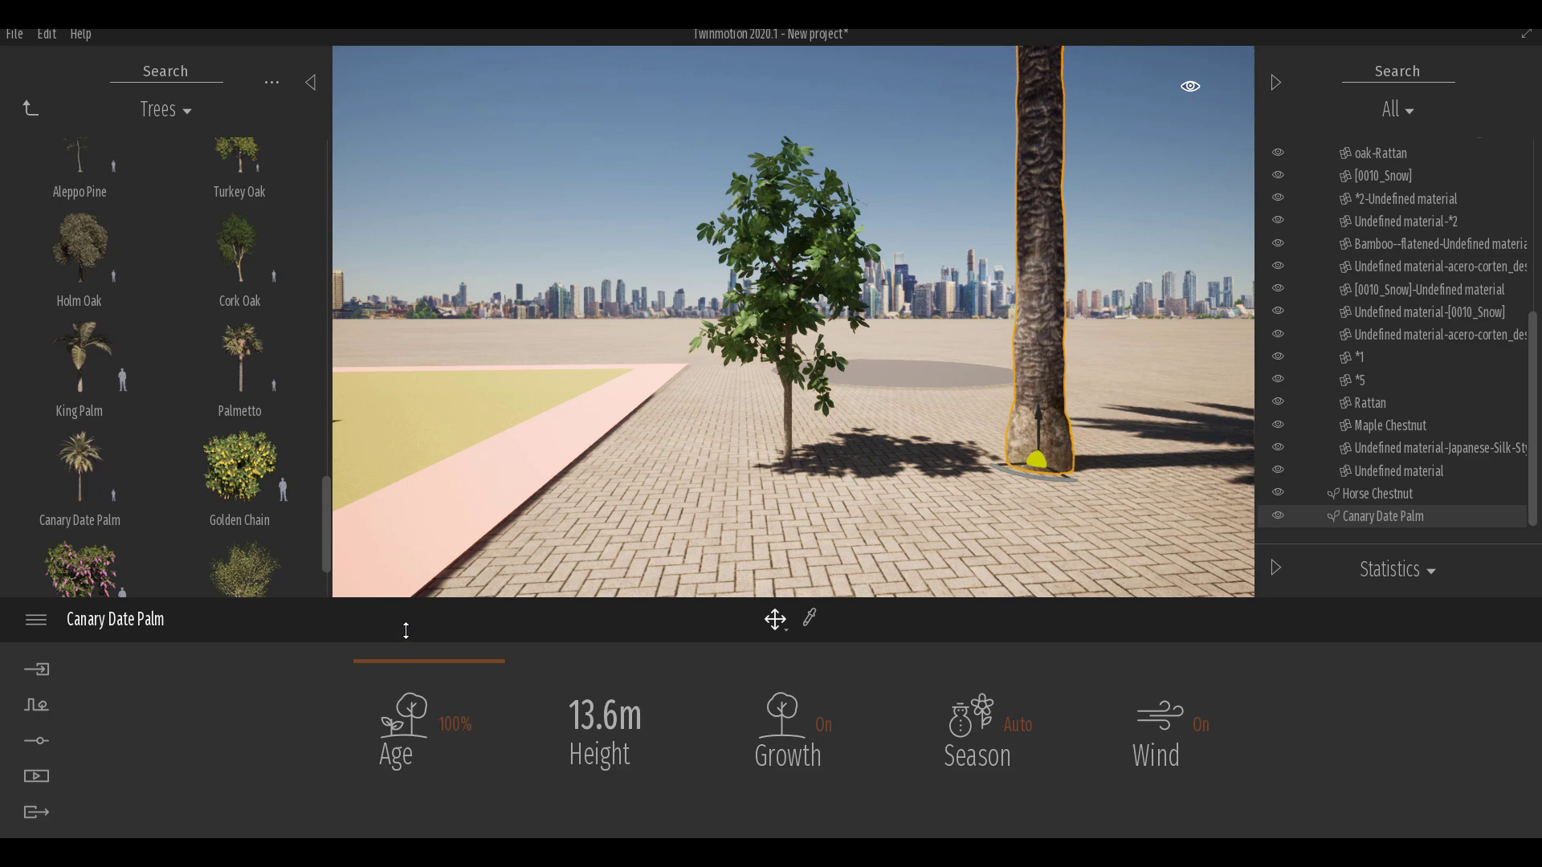
{"action": "scroll", "coordinate": [888, 421], "scroll_direction": "down", "scroll_amount": 5}
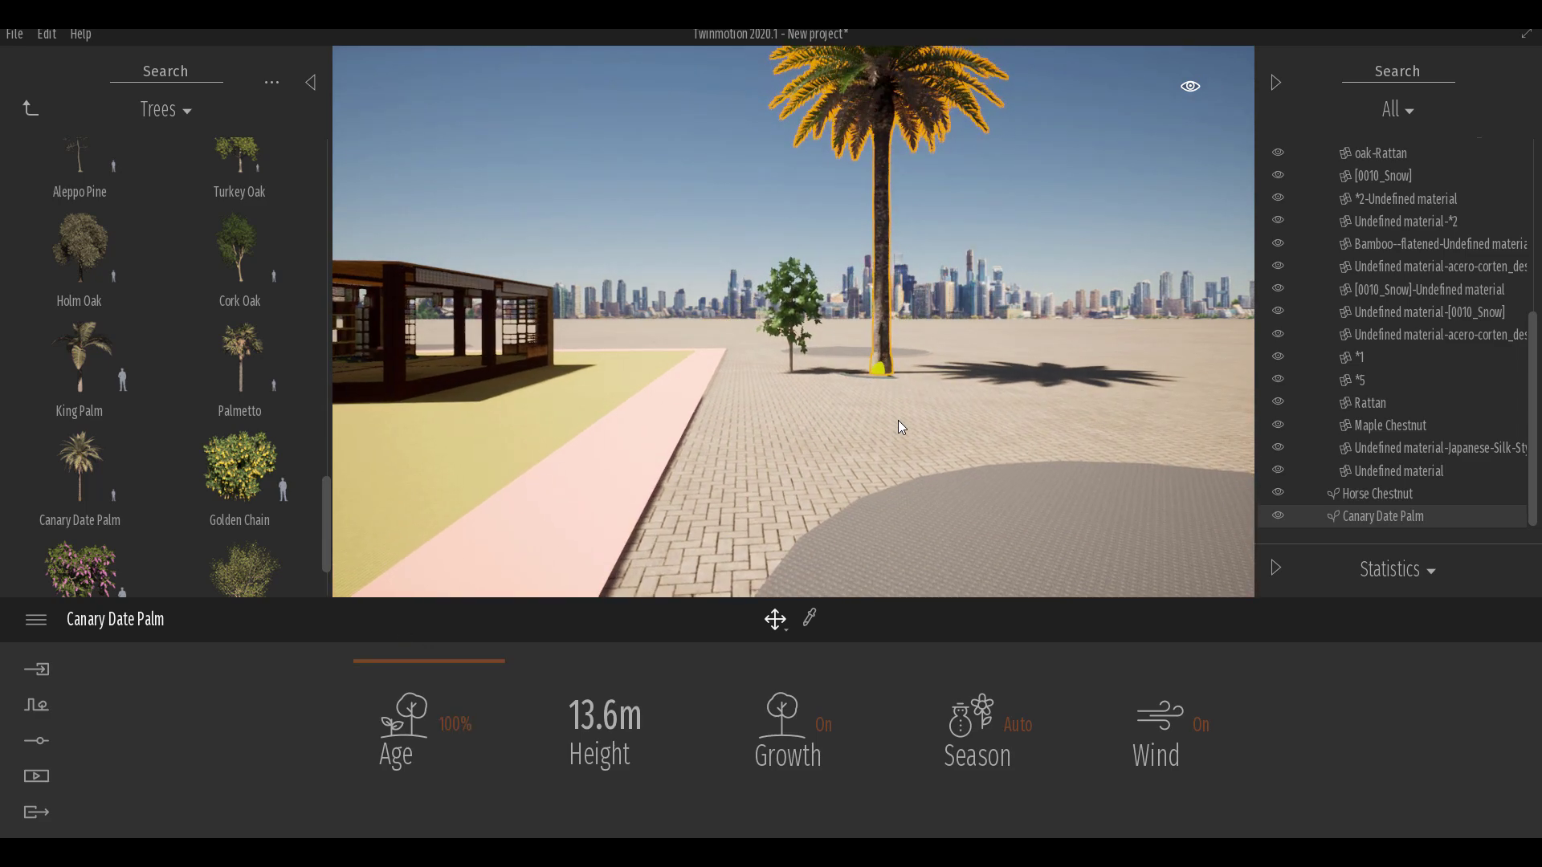
{"action": "scroll", "coordinate": [897, 417], "scroll_direction": "up", "scroll_amount": 4}
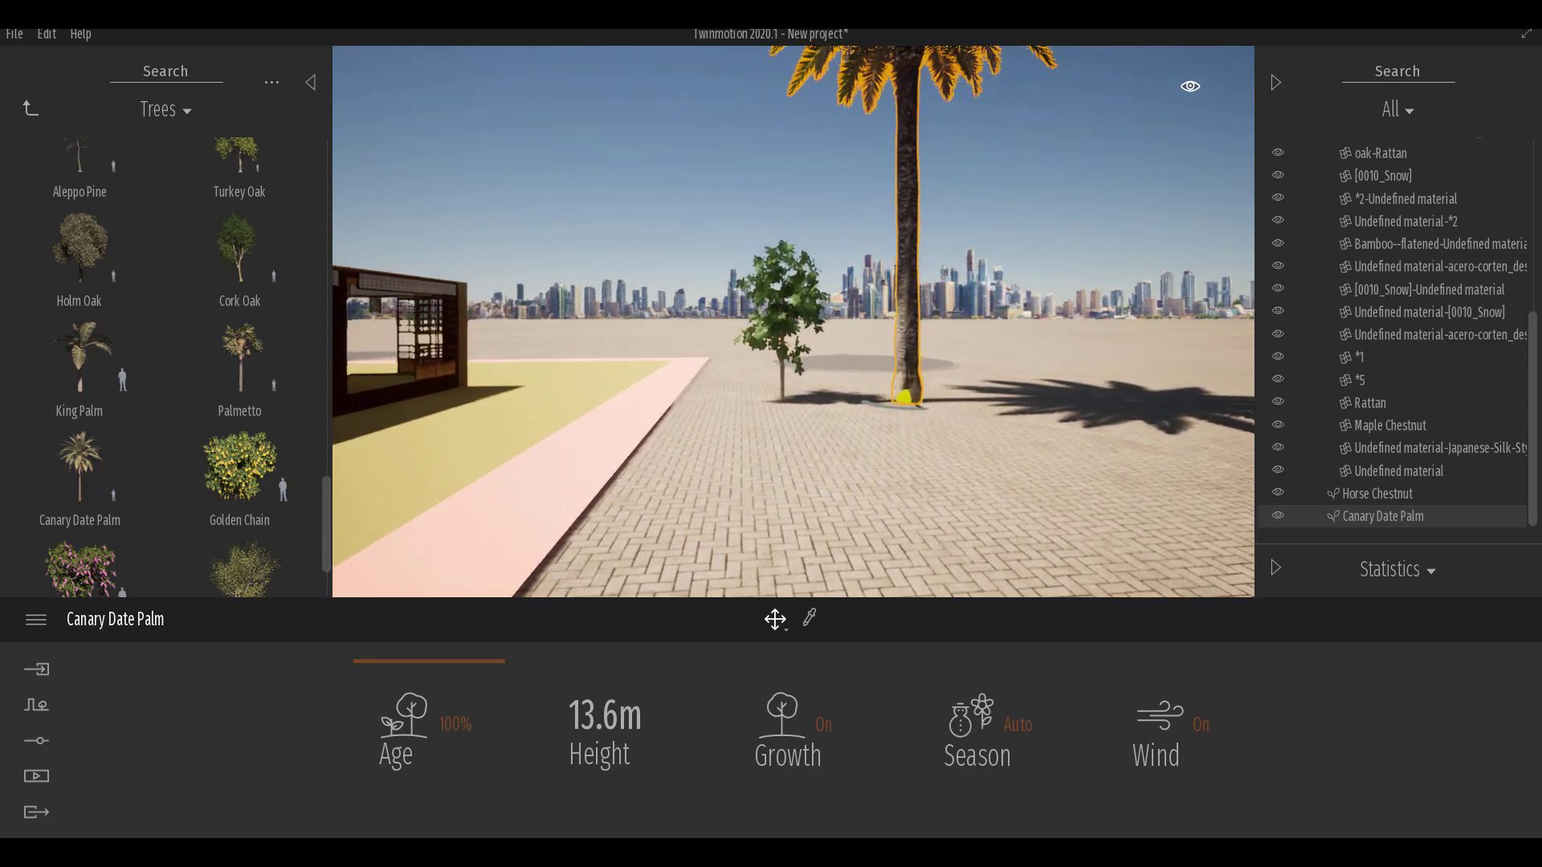
{"action": "middle_click_drag", "start_coordinate": [897, 409], "coordinate": [869, 540]}
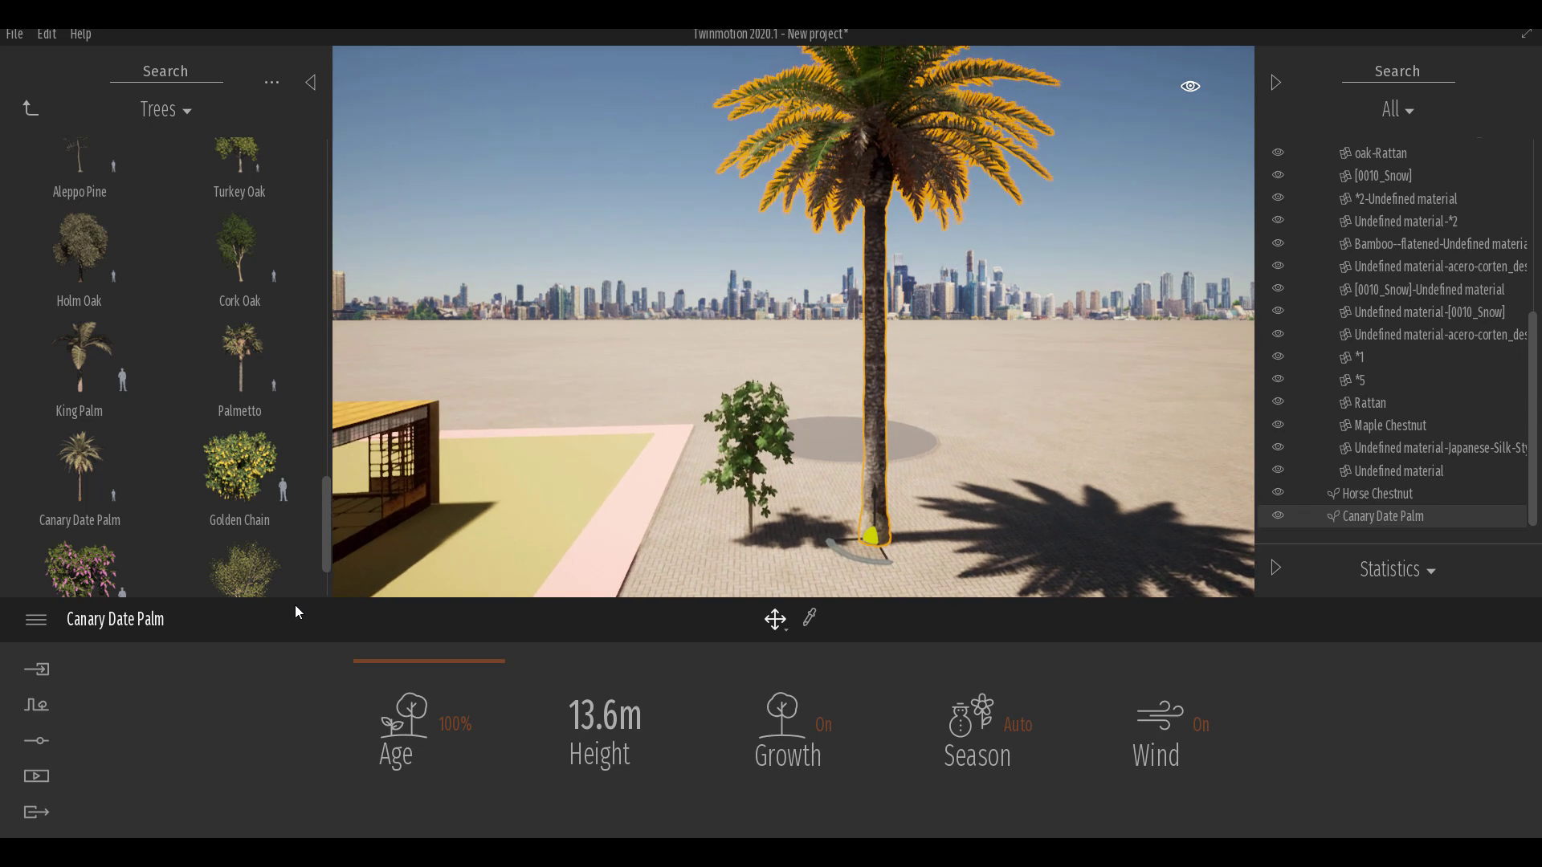
{"action": "left_click", "coordinate": [408, 665]}
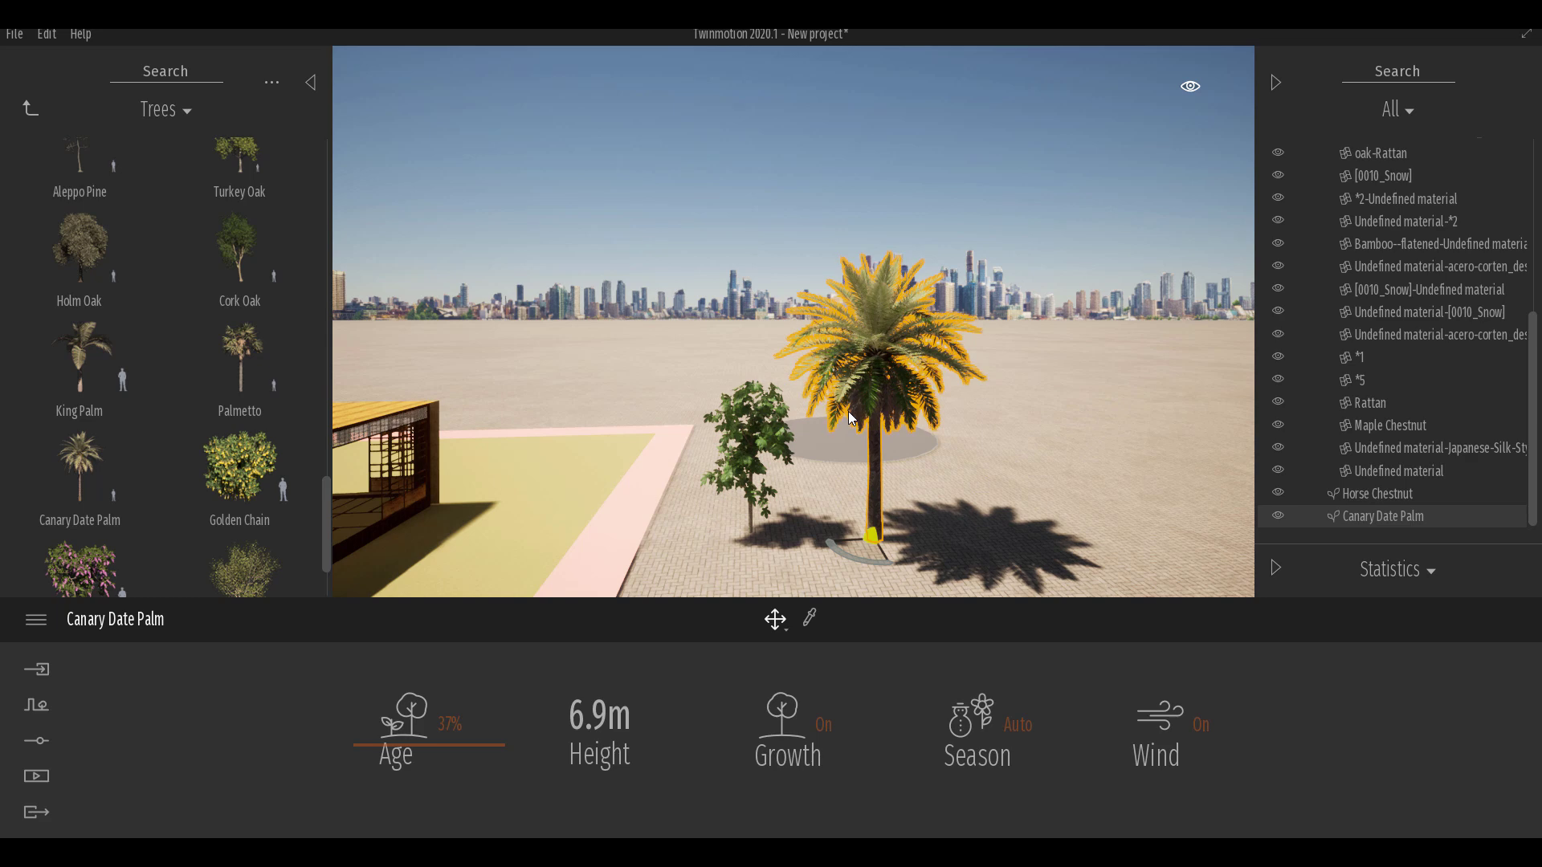
{"action": "left_click_drag", "start_coordinate": [446, 749], "coordinate": [454, 637]}
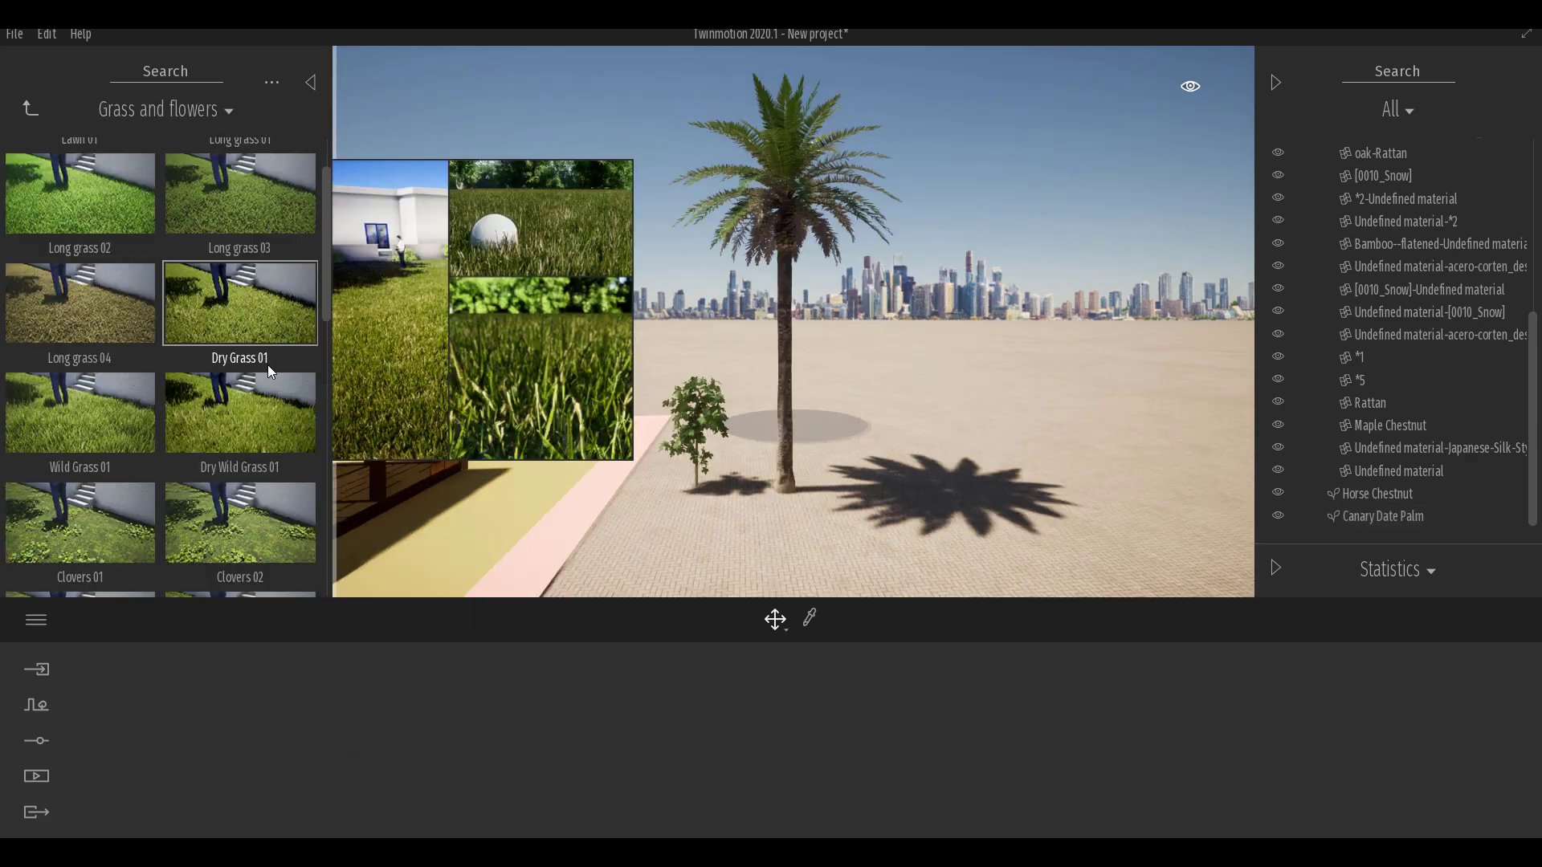
Browse the grass, clover and dandelion models in the Grass and flowers category of the vegetation library
{"action": "scroll", "coordinate": [268, 364], "scroll_direction": "down", "scroll_amount": 2}
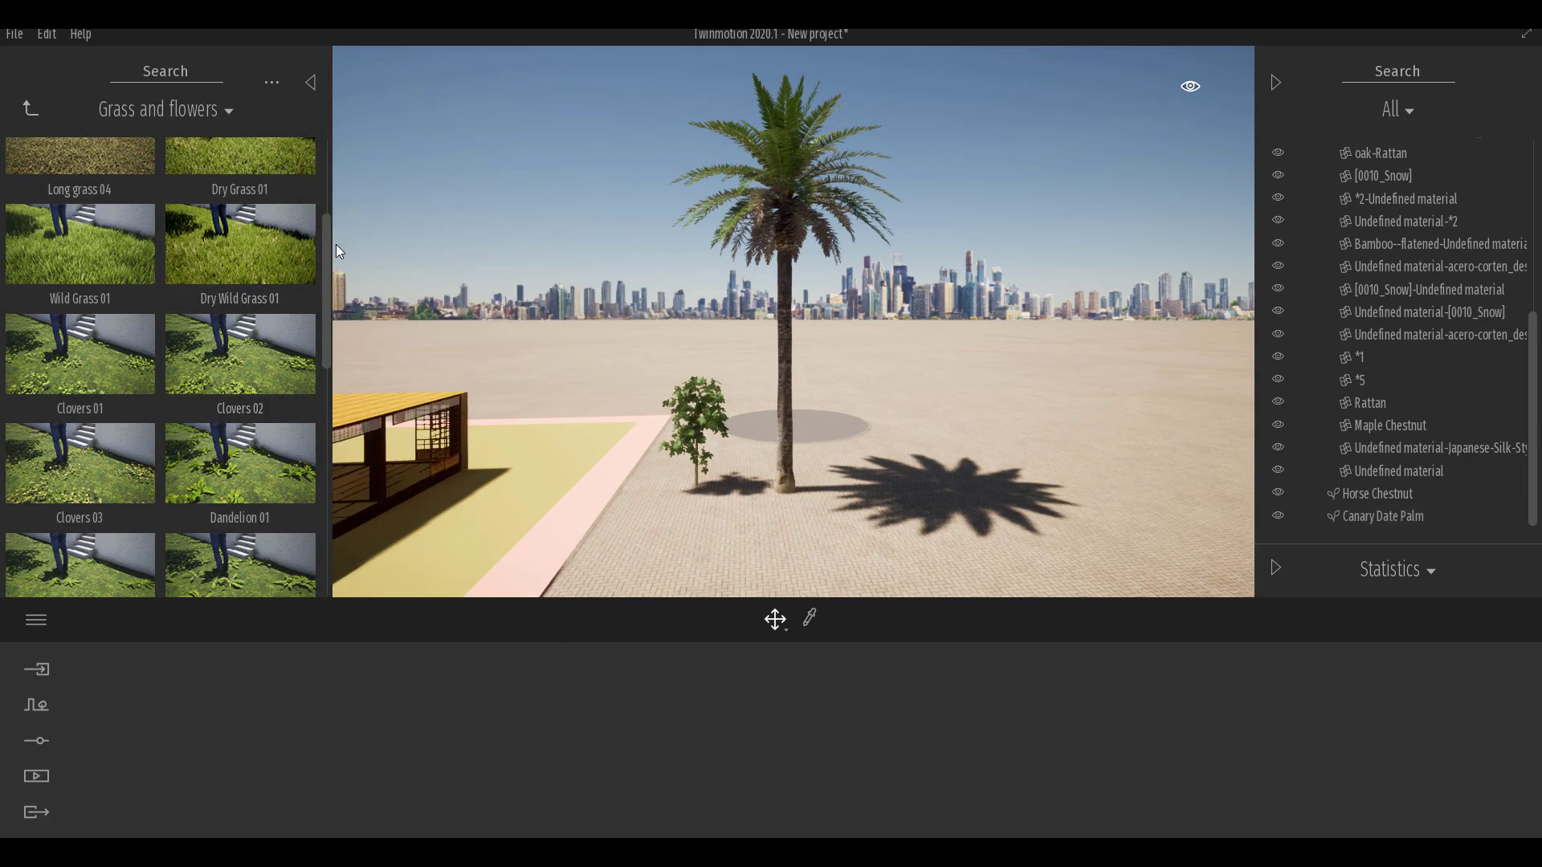
{"action": "left_click_drag", "start_coordinate": [328, 301], "coordinate": [335, 459]}
{"action": "scroll", "coordinate": [326, 459], "scroll_direction": "down", "scroll_amount": 1}
{"action": "scroll", "coordinate": [322, 407], "scroll_direction": "up", "scroll_amount": 2}
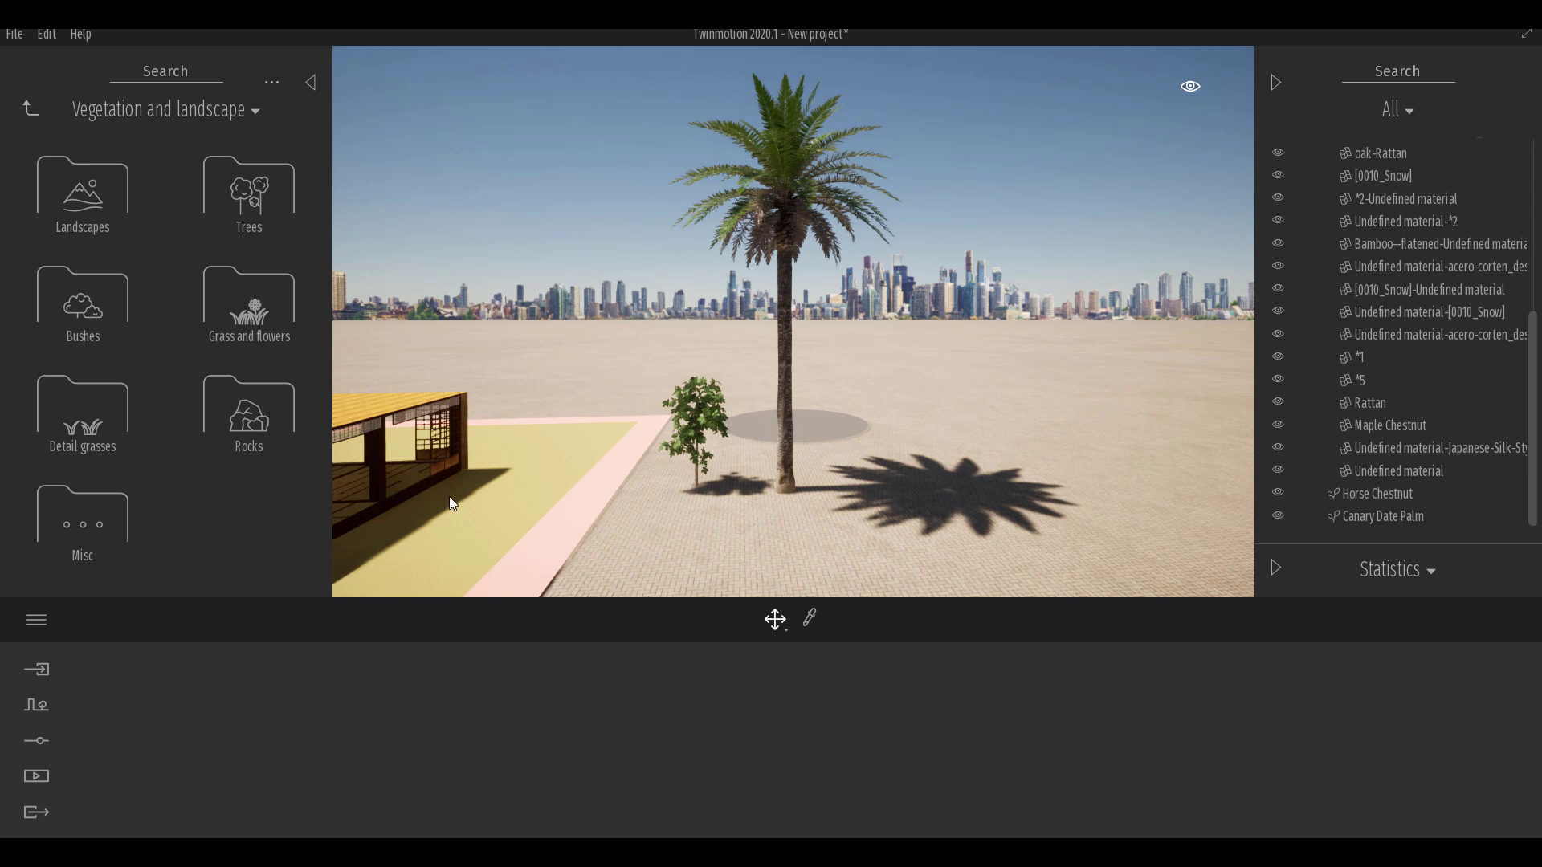
Open the Vegetation Paint tool and add the Horse Chestnut and Pecan trees to its palette
{"action": "left_click", "coordinate": [36, 711]}
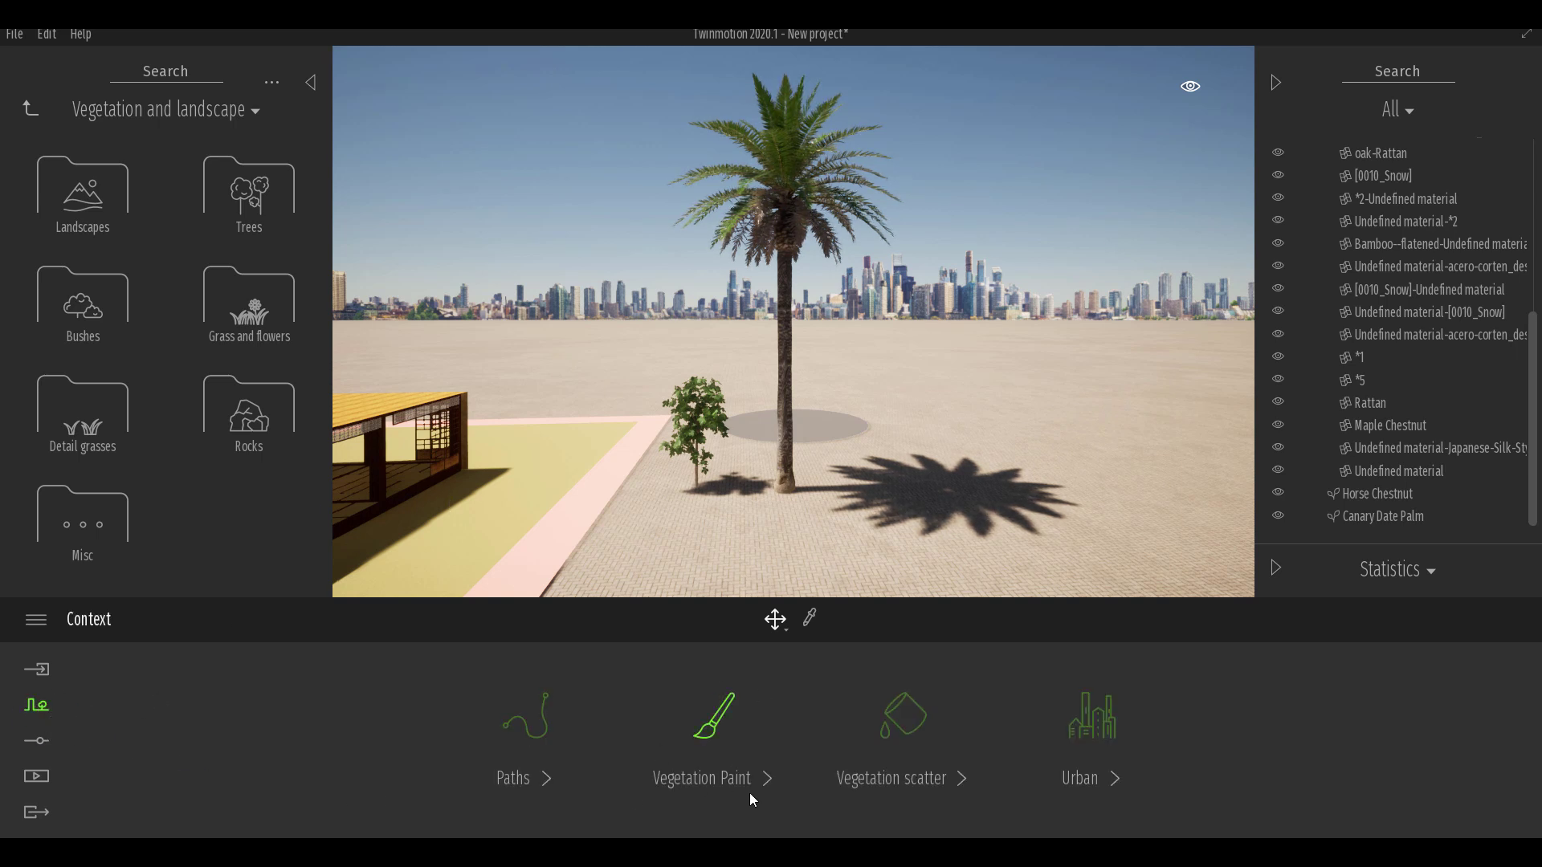
{"action": "left_click", "coordinate": [737, 718]}
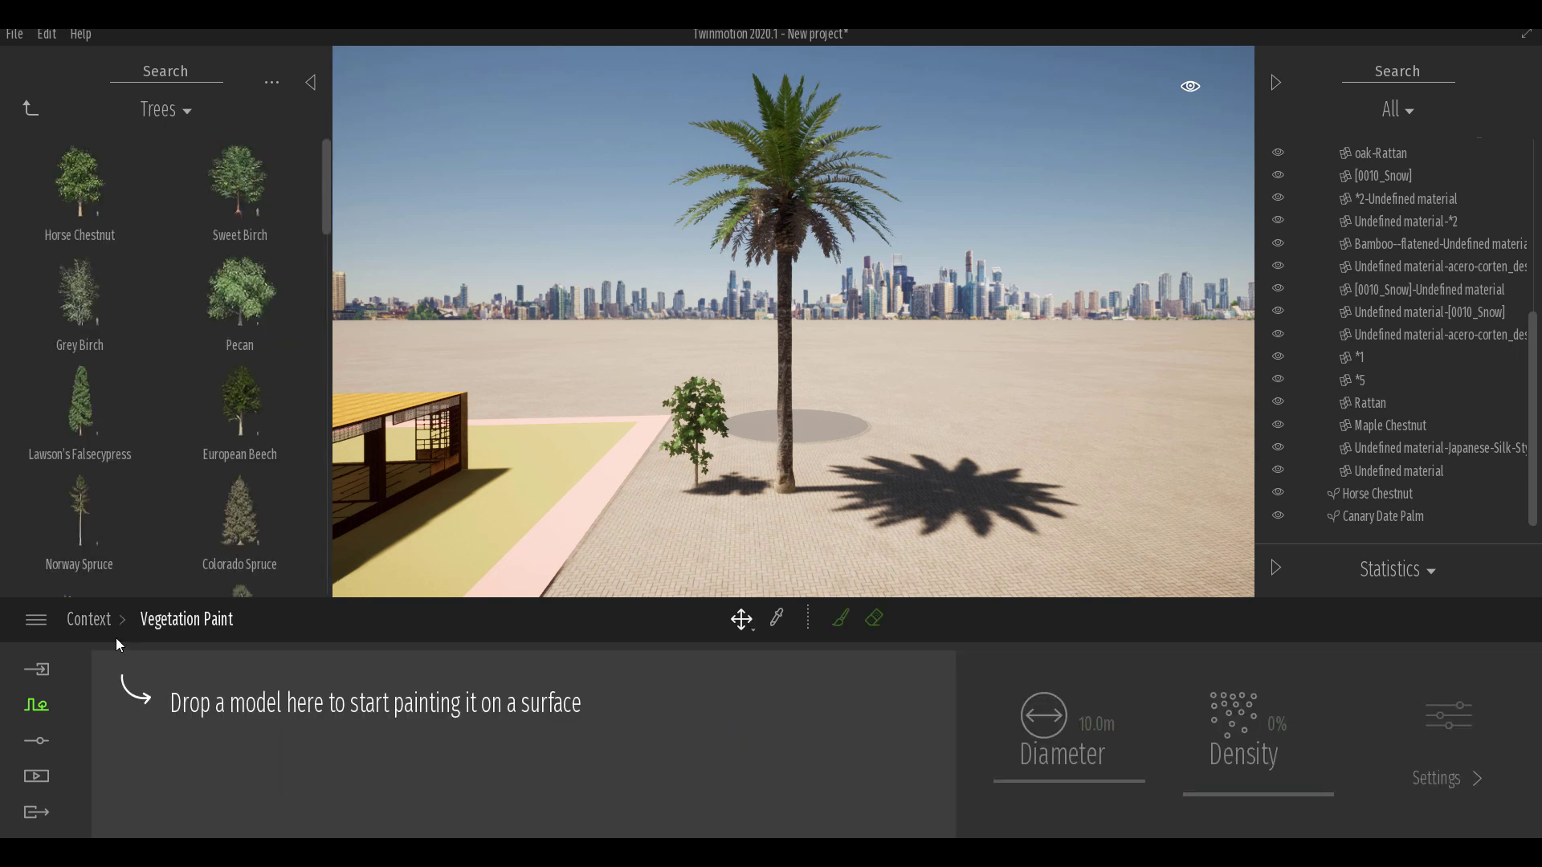
{"action": "mouse_move", "coordinate": [211, 331]}
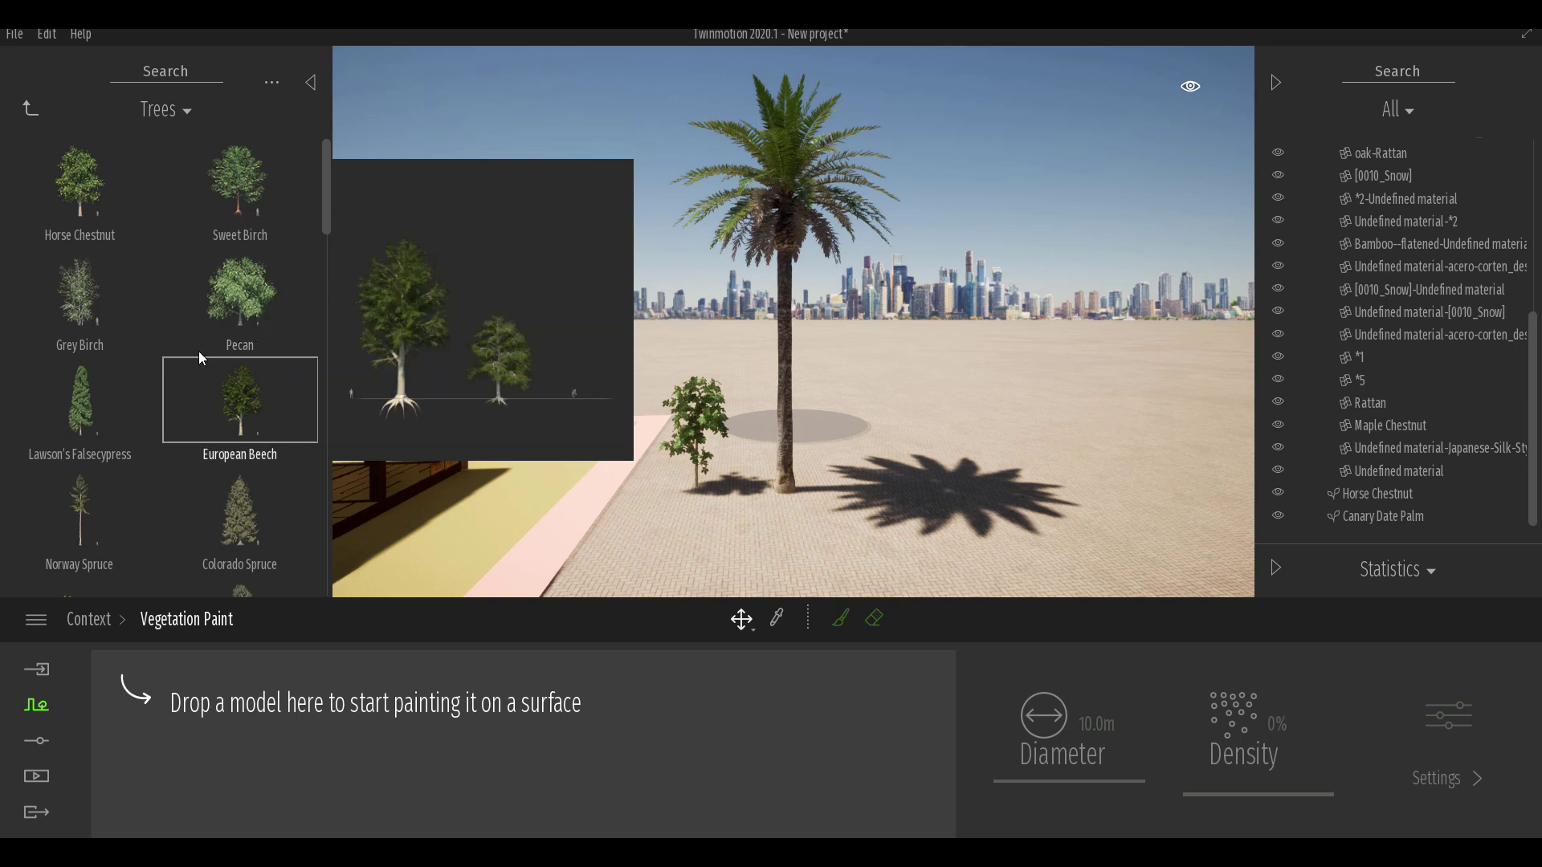
{"action": "left_click_drag", "start_coordinate": [85, 201], "coordinate": [167, 744]}
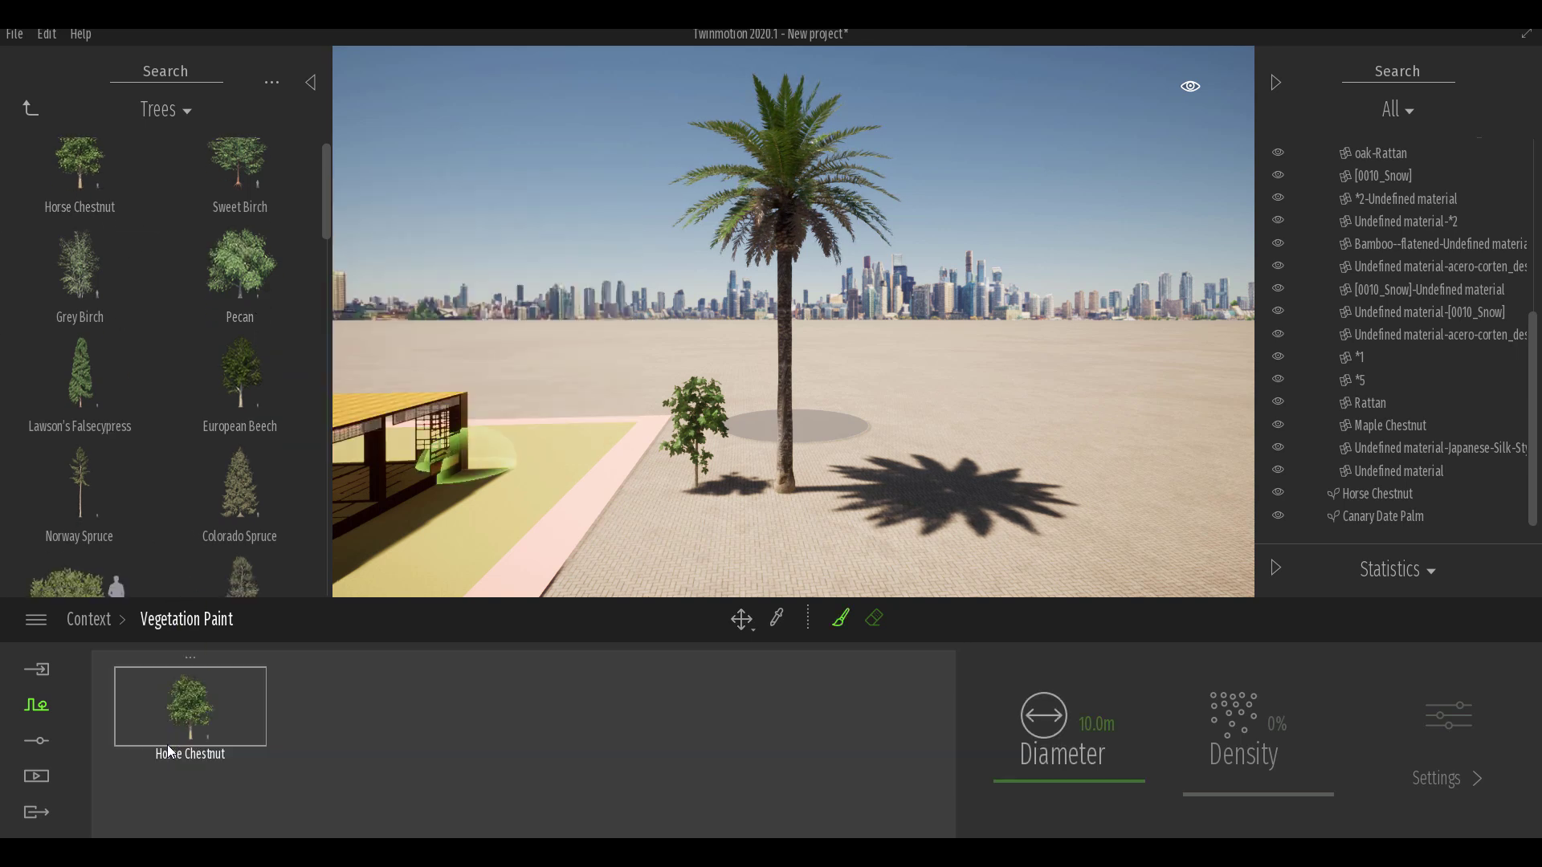
{"action": "mouse_move", "coordinate": [238, 265]}
{"action": "left_mouse_down"}
{"action": "mouse_move", "coordinate": [362, 634]}
{"action": "mouse_move", "coordinate": [361, 754]}
{"action": "mouse_move", "coordinate": [292, 705]}
{"action": "left_mouse_up"}
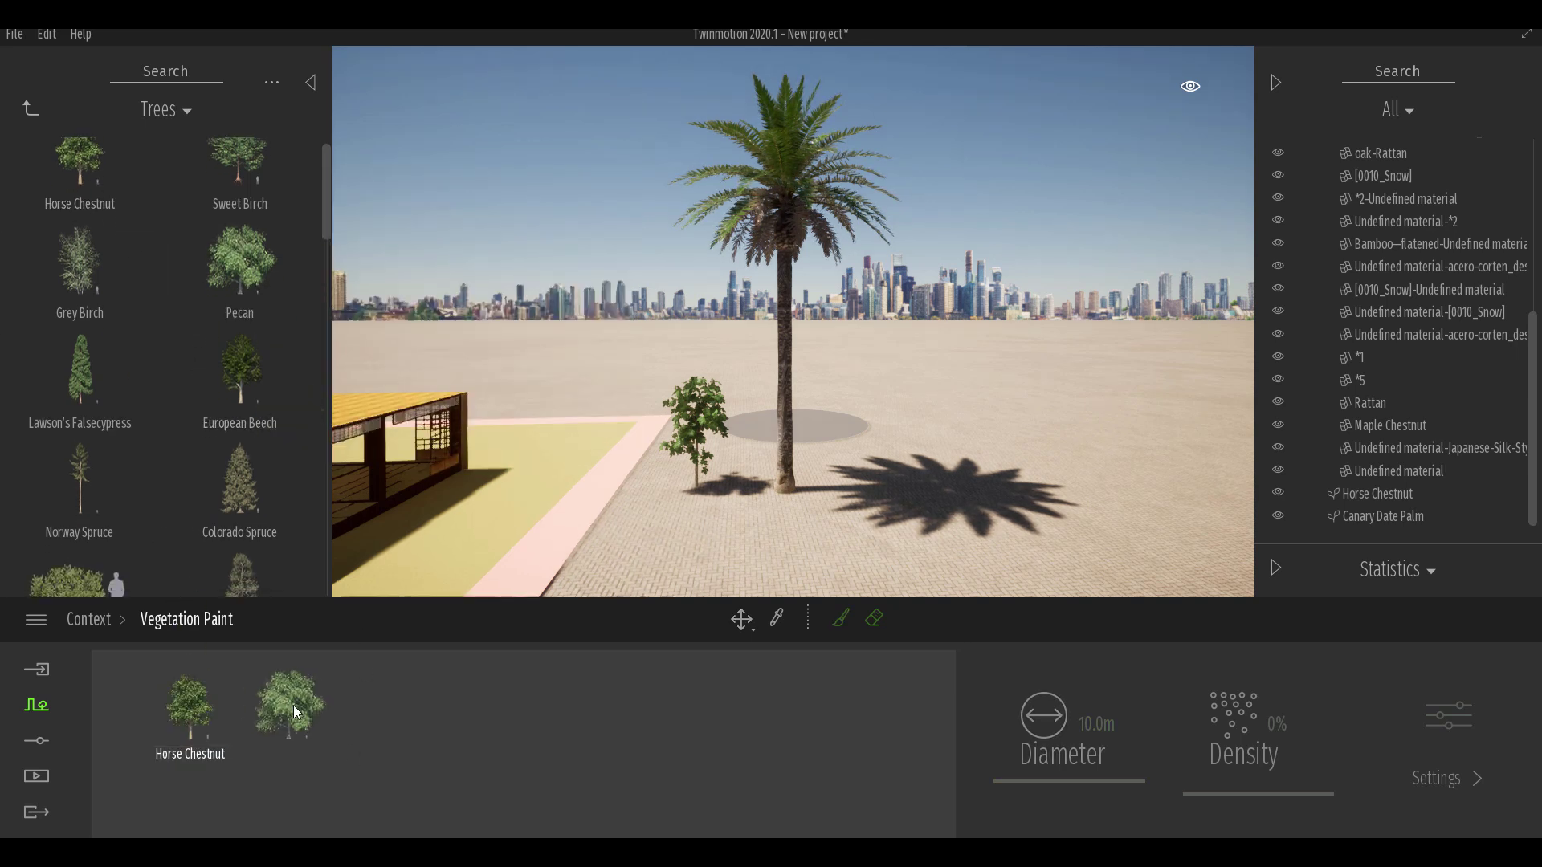
{"action": "left_click", "coordinate": [341, 722]}
{"action": "left_click", "coordinate": [202, 713]}
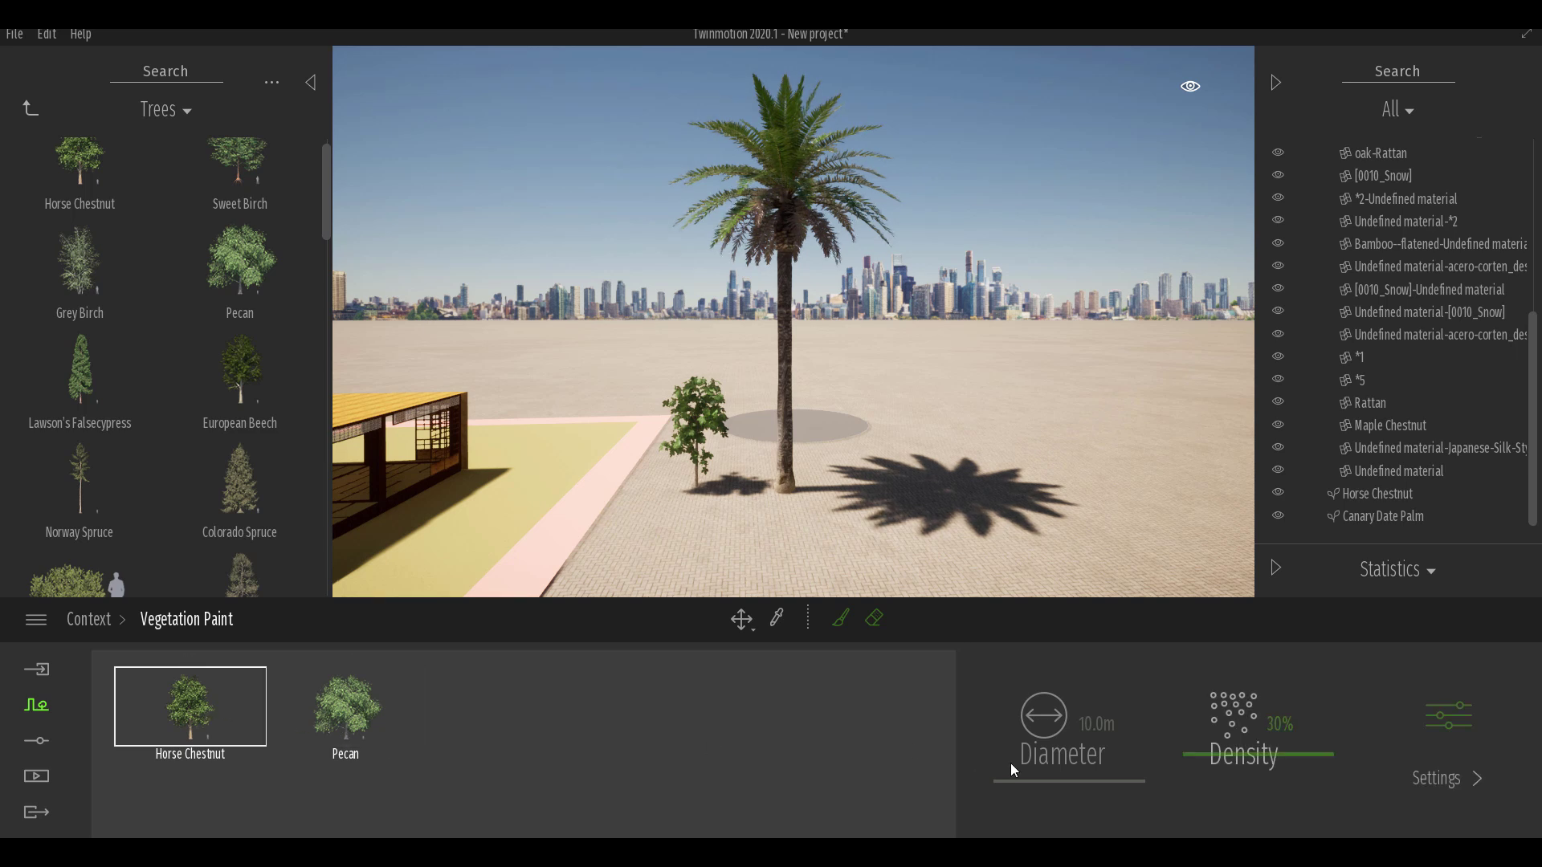
Paint Horse Chestnut and Pecan trees with the 10 m brush in two strokes across the ground beside the pavilion plot
{"action": "left_click", "coordinate": [834, 622]}
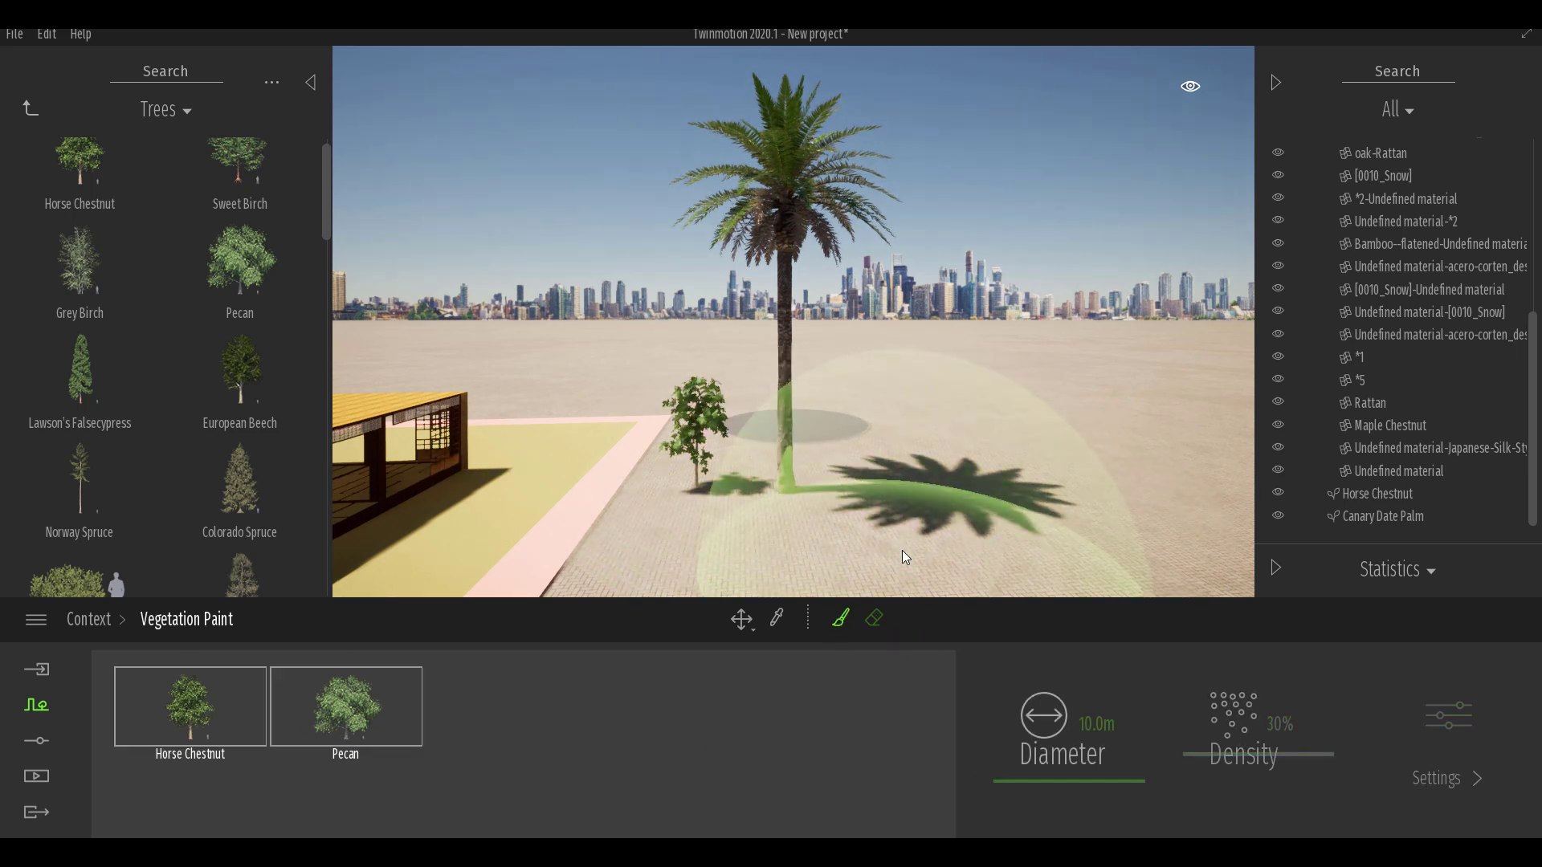
{"action": "scroll", "coordinate": [957, 411], "scroll_direction": "down", "scroll_amount": 2}
{"action": "mouse_move", "coordinate": [951, 411]}
{"action": "left_mouse_down"}
{"action": "mouse_move", "coordinate": [937, 378]}
{"action": "mouse_move", "coordinate": [1092, 457]}
{"action": "mouse_move", "coordinate": [963, 527]}
{"action": "mouse_move", "coordinate": [867, 532]}
{"action": "left_mouse_up"}
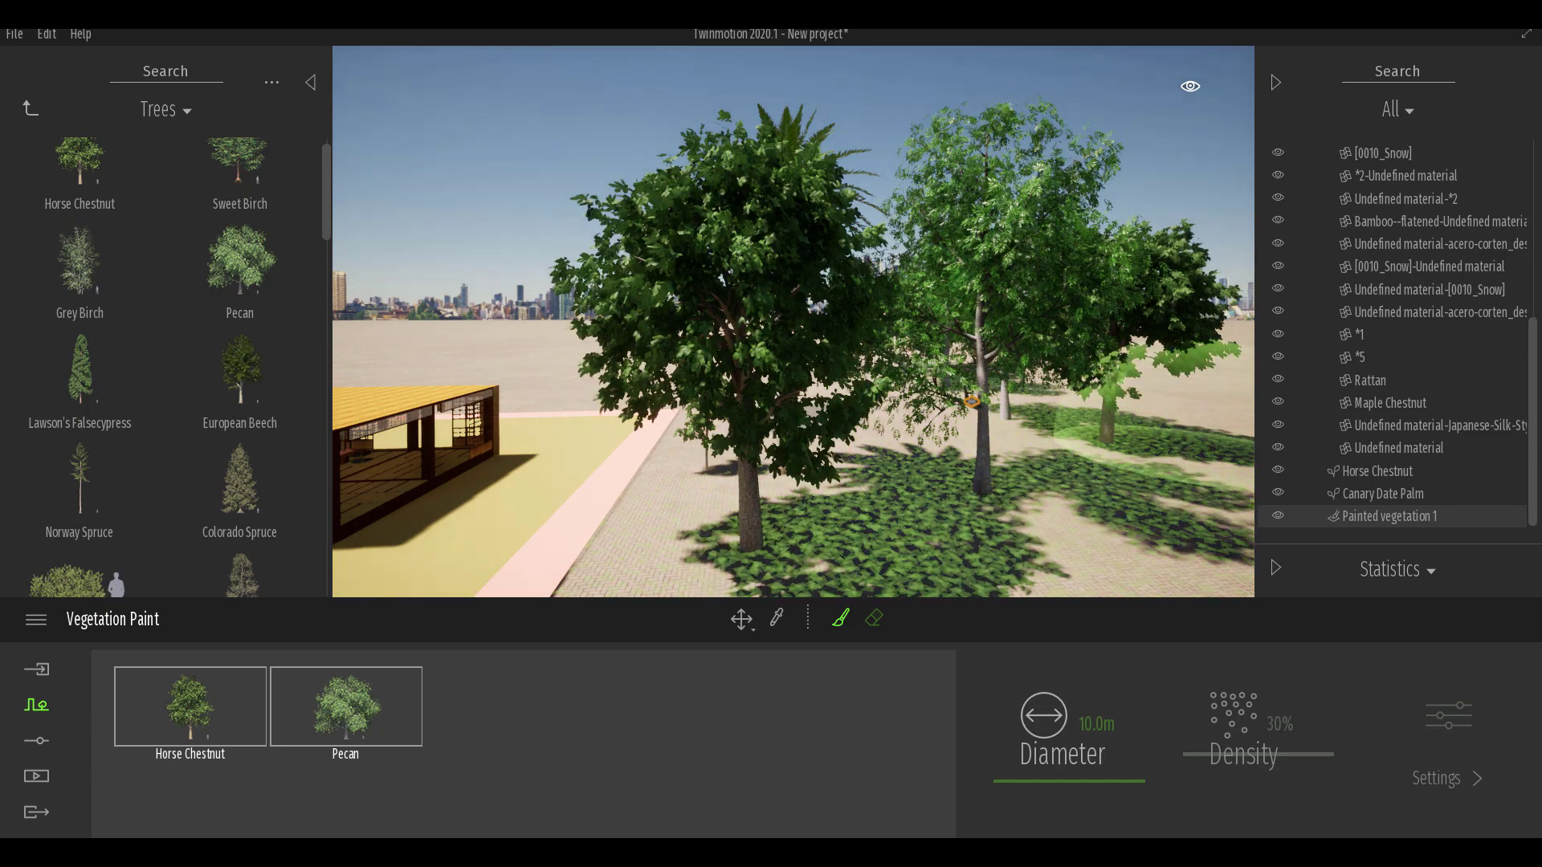
{"action": "mouse_move", "coordinate": [1188, 450]}
{"action": "middle_mouse_down"}
{"action": "mouse_move", "coordinate": [722, 474]}
{"action": "mouse_move", "coordinate": [1084, 454]}
{"action": "mouse_move", "coordinate": [1204, 464]}
{"action": "mouse_move", "coordinate": [1192, 448]}
{"action": "middle_mouse_up"}
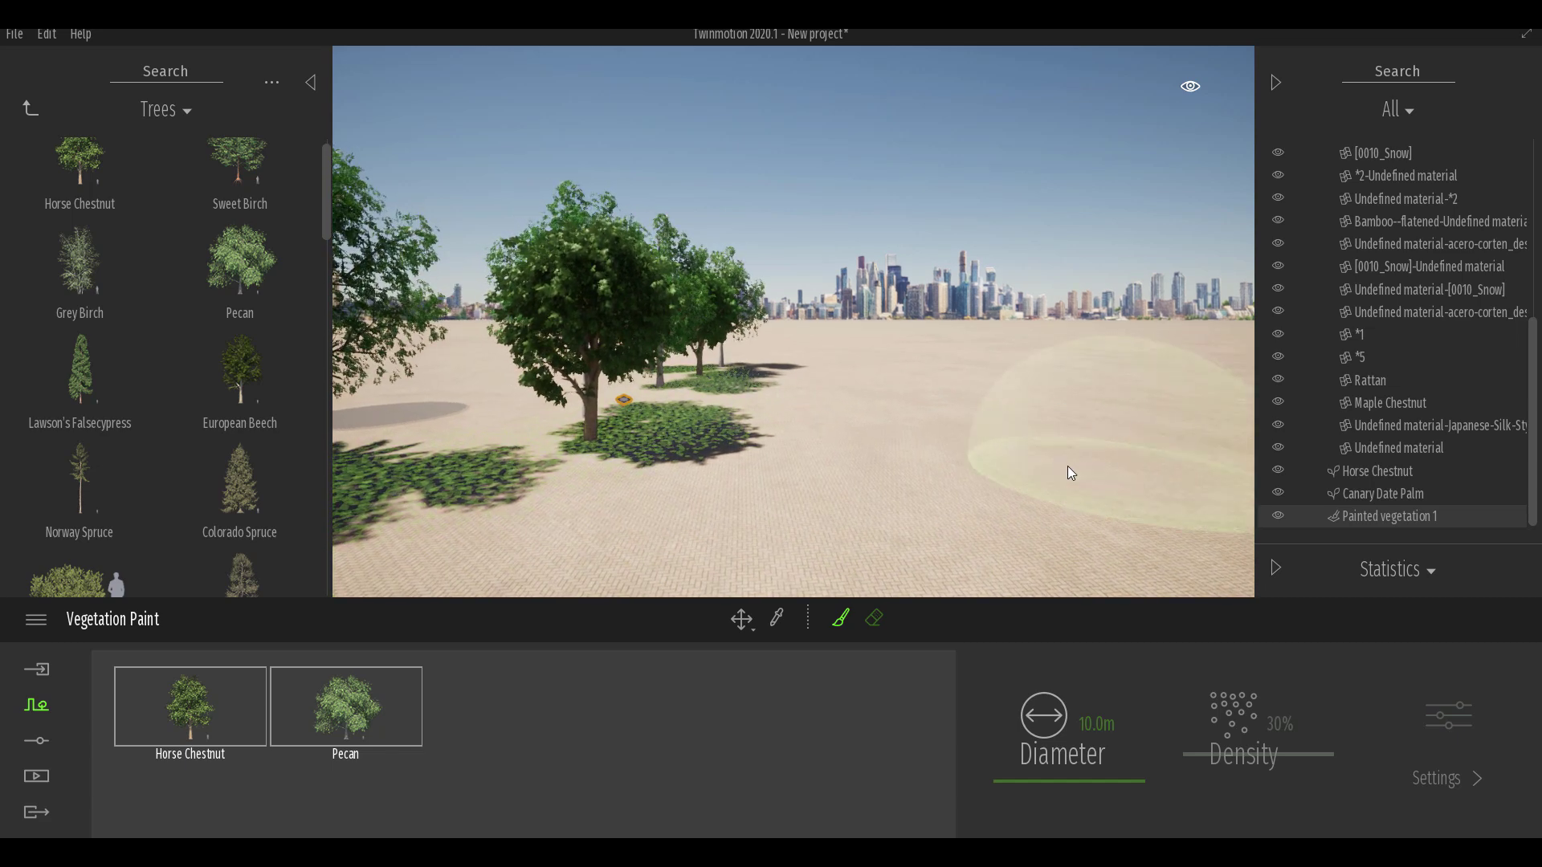
{"action": "mouse_move", "coordinate": [1024, 460]}
{"action": "left_mouse_down"}
{"action": "mouse_move", "coordinate": [918, 396]}
{"action": "mouse_move", "coordinate": [1046, 392]}
{"action": "mouse_move", "coordinate": [917, 511]}
{"action": "left_mouse_up"}
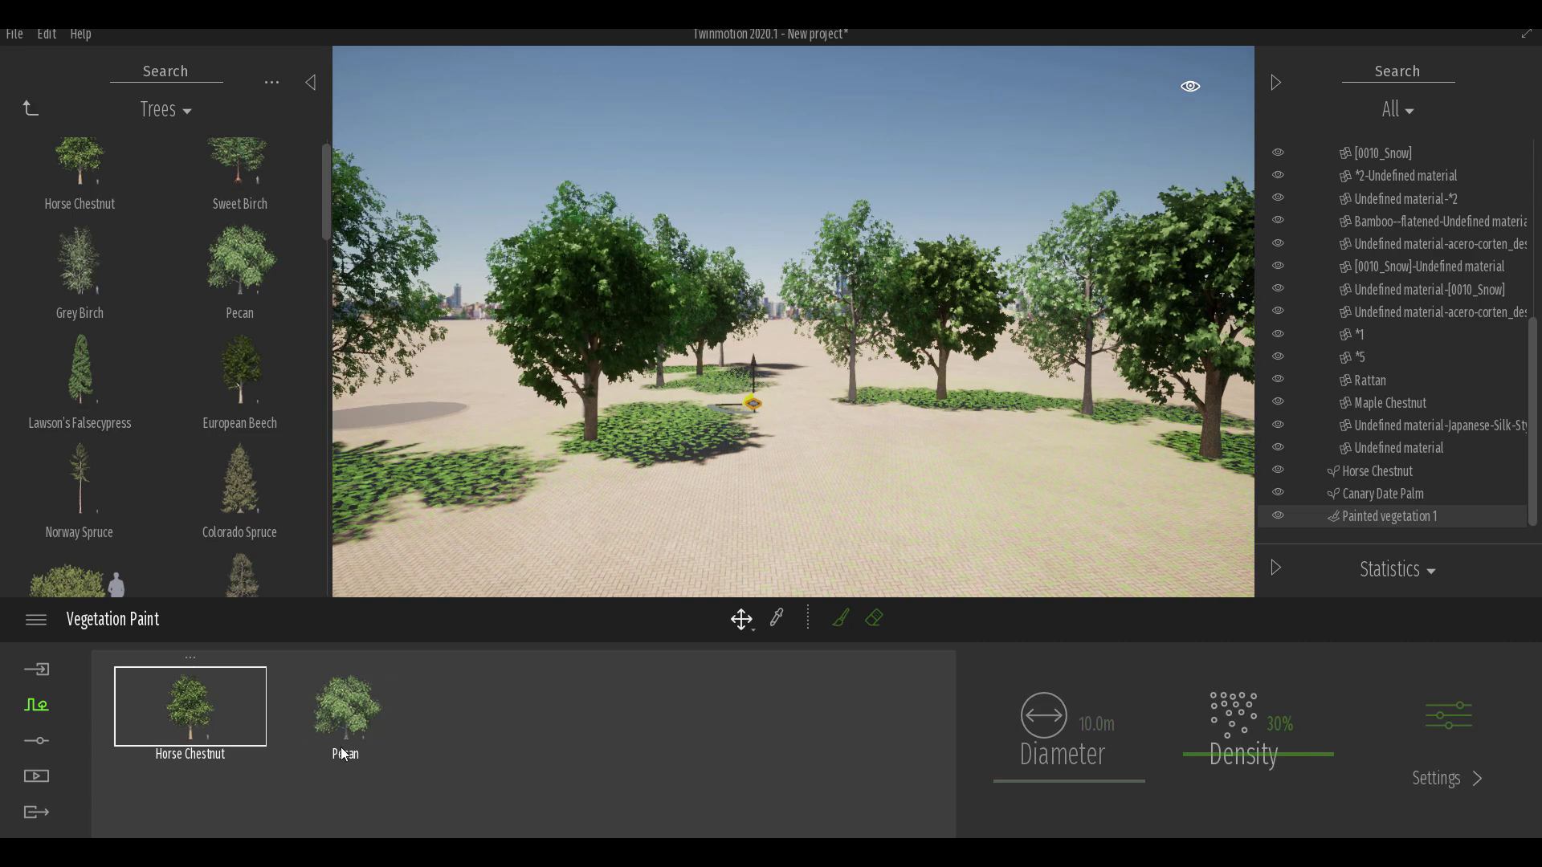
Add the Norway Spruce and European Beech trees to the painted vegetation's palette
{"action": "mouse_move", "coordinate": [87, 479]}
{"action": "mouse_move", "coordinate": [87, 478]}
{"action": "left_mouse_down"}
{"action": "mouse_move", "coordinate": [423, 655]}
{"action": "mouse_move", "coordinate": [523, 765]}
{"action": "mouse_move", "coordinate": [510, 731]}
{"action": "left_mouse_up"}
{"action": "mouse_move", "coordinate": [88, 547]}
{"action": "mouse_move", "coordinate": [239, 338]}
{"action": "left_mouse_down"}
{"action": "mouse_move", "coordinate": [395, 472]}
{"action": "mouse_move", "coordinate": [596, 737]}
{"action": "left_mouse_up"}
{"action": "left_click", "coordinate": [513, 710]}
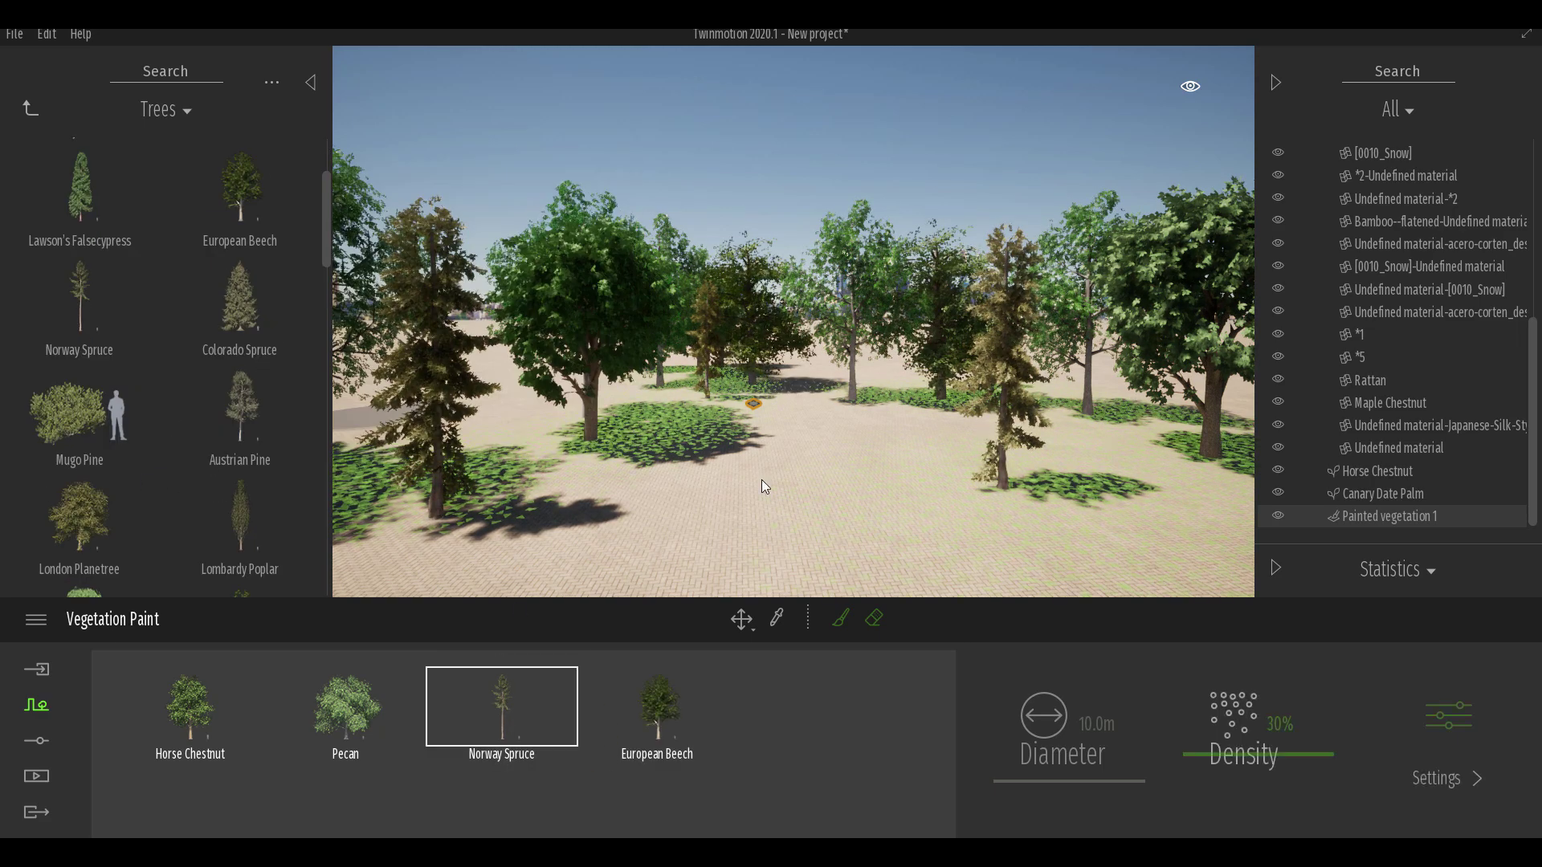
Paint more trees over the open ground in front of the grove using all four species and the 10 m brush
{"action": "scroll", "coordinate": [779, 450], "scroll_direction": "down", "scroll_amount": 3}
{"action": "scroll", "coordinate": [779, 450], "scroll_direction": "down", "scroll_amount": 3}
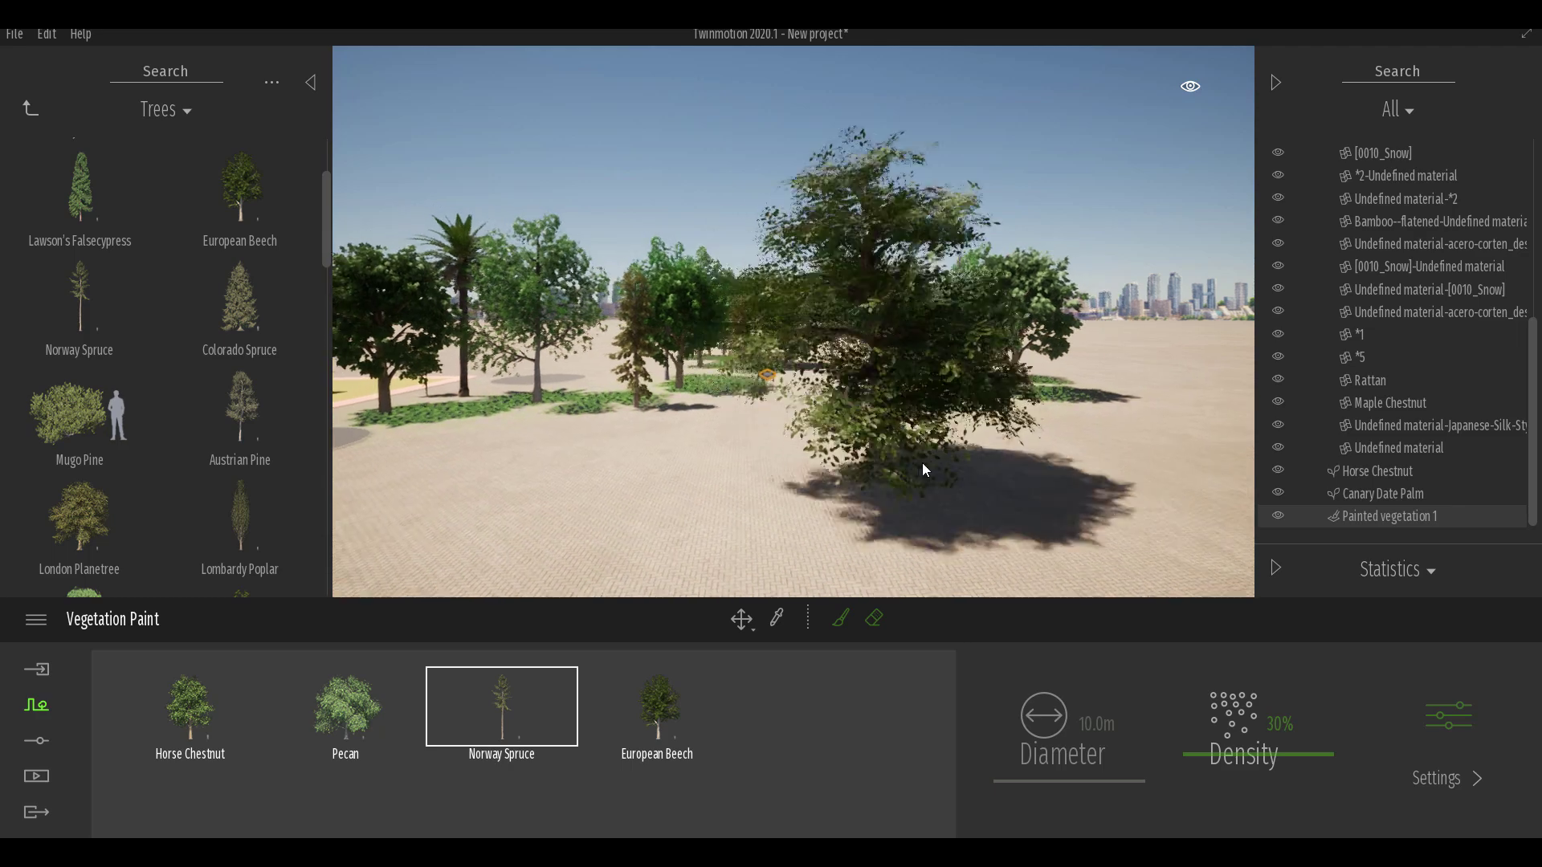
{"action": "left_click", "coordinate": [837, 619]}
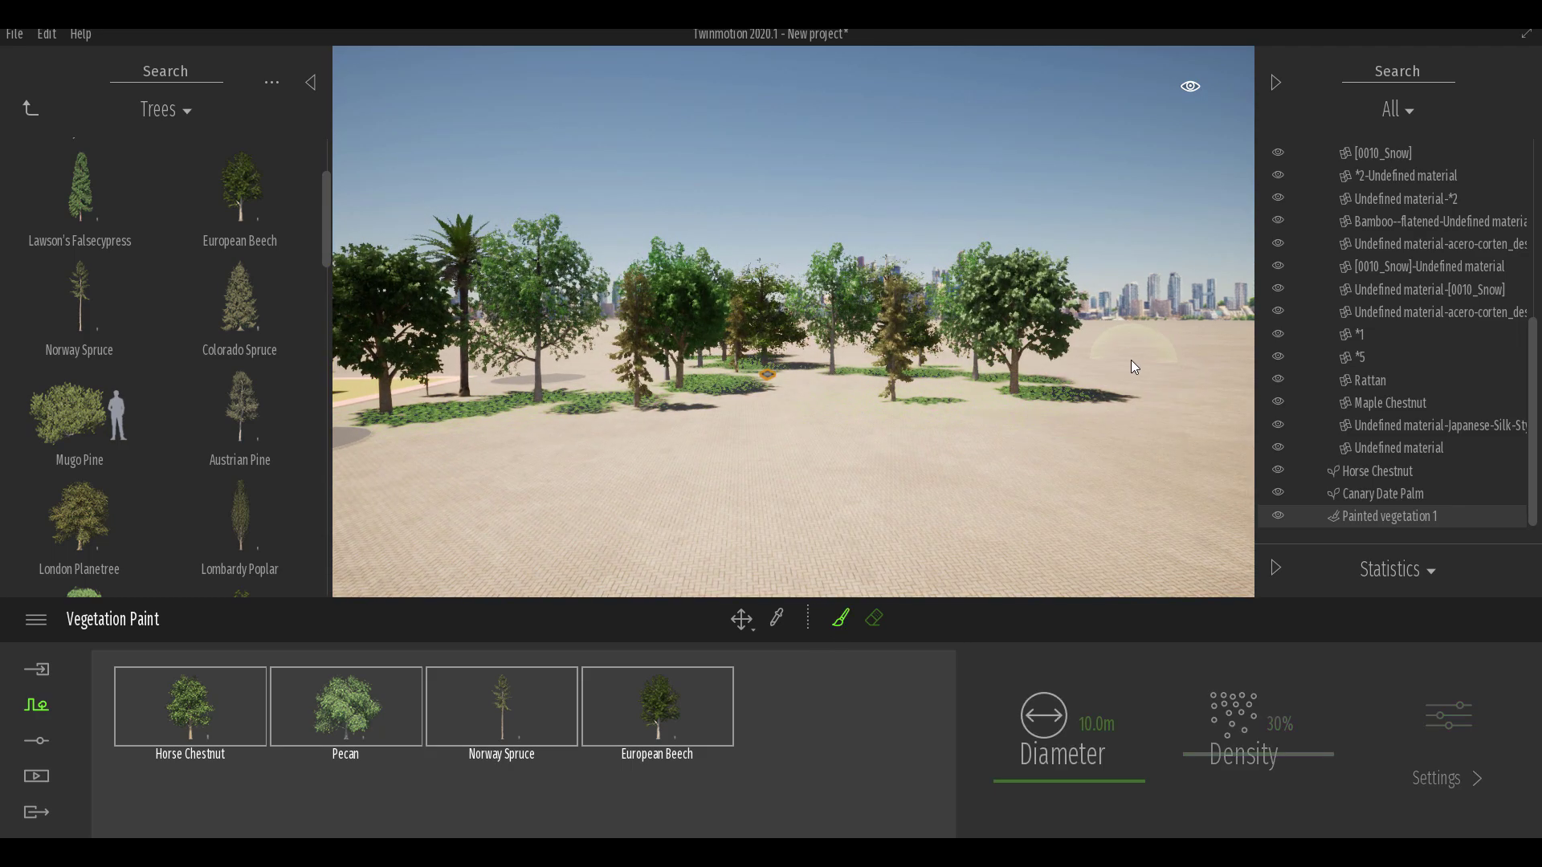
{"action": "mouse_move", "coordinate": [1131, 363]}
{"action": "left_mouse_down"}
{"action": "mouse_move", "coordinate": [1127, 464]}
{"action": "mouse_move", "coordinate": [932, 425]}
{"action": "mouse_move", "coordinate": [737, 508]}
{"action": "mouse_move", "coordinate": [475, 507]}
{"action": "mouse_move", "coordinate": [715, 390]}
{"action": "left_mouse_up"}
{"action": "scroll", "coordinate": [715, 391], "scroll_direction": "down", "scroll_amount": 5}
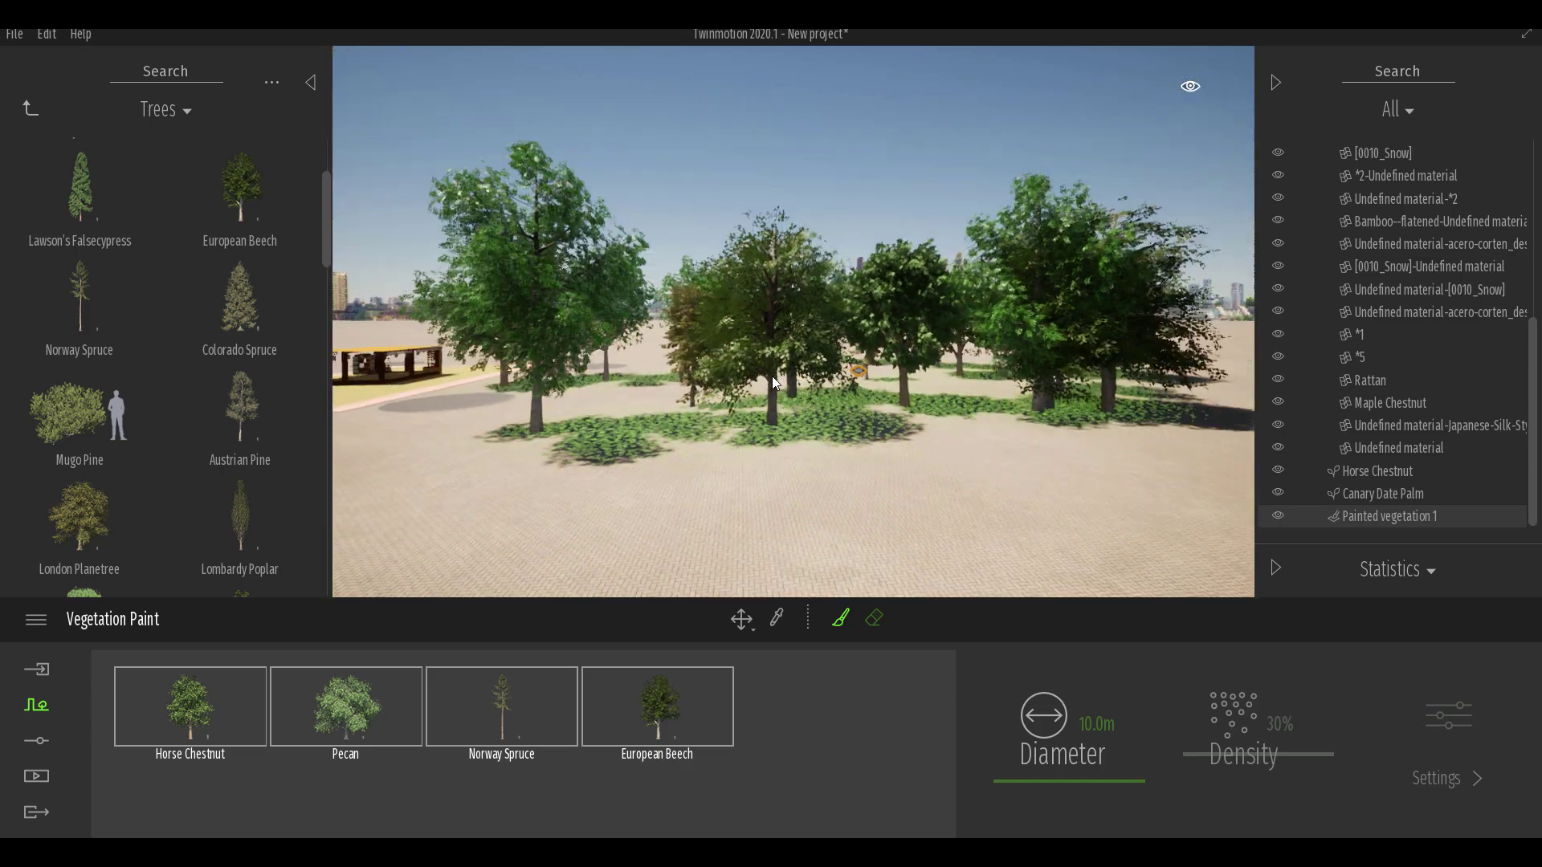
{"action": "middle_click_drag", "start_coordinate": [629, 387], "coordinate": [723, 426]}
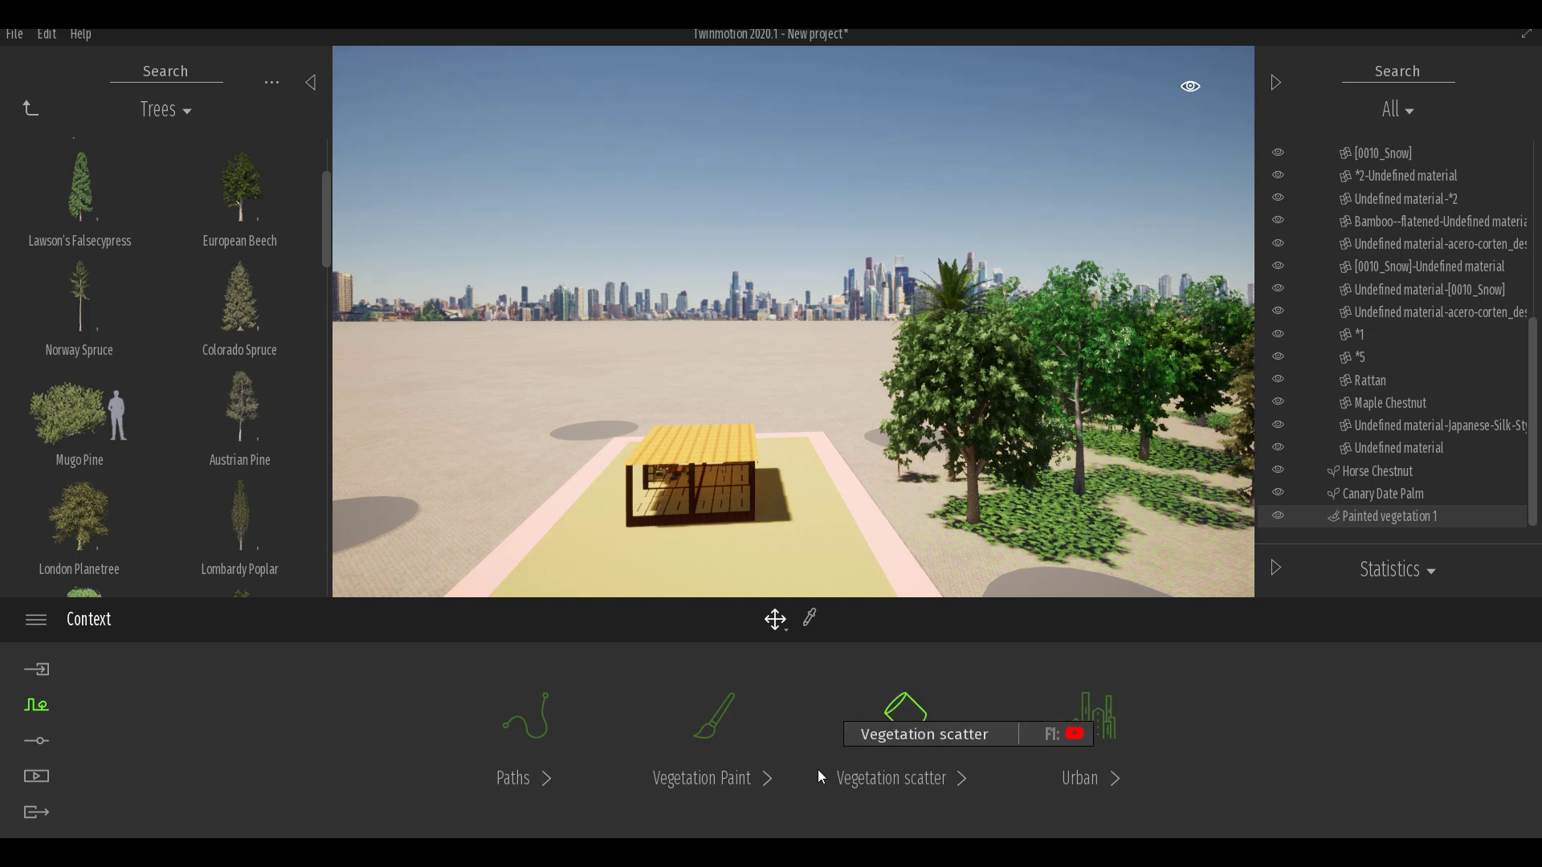
{"action": "left_click", "coordinate": [899, 750]}
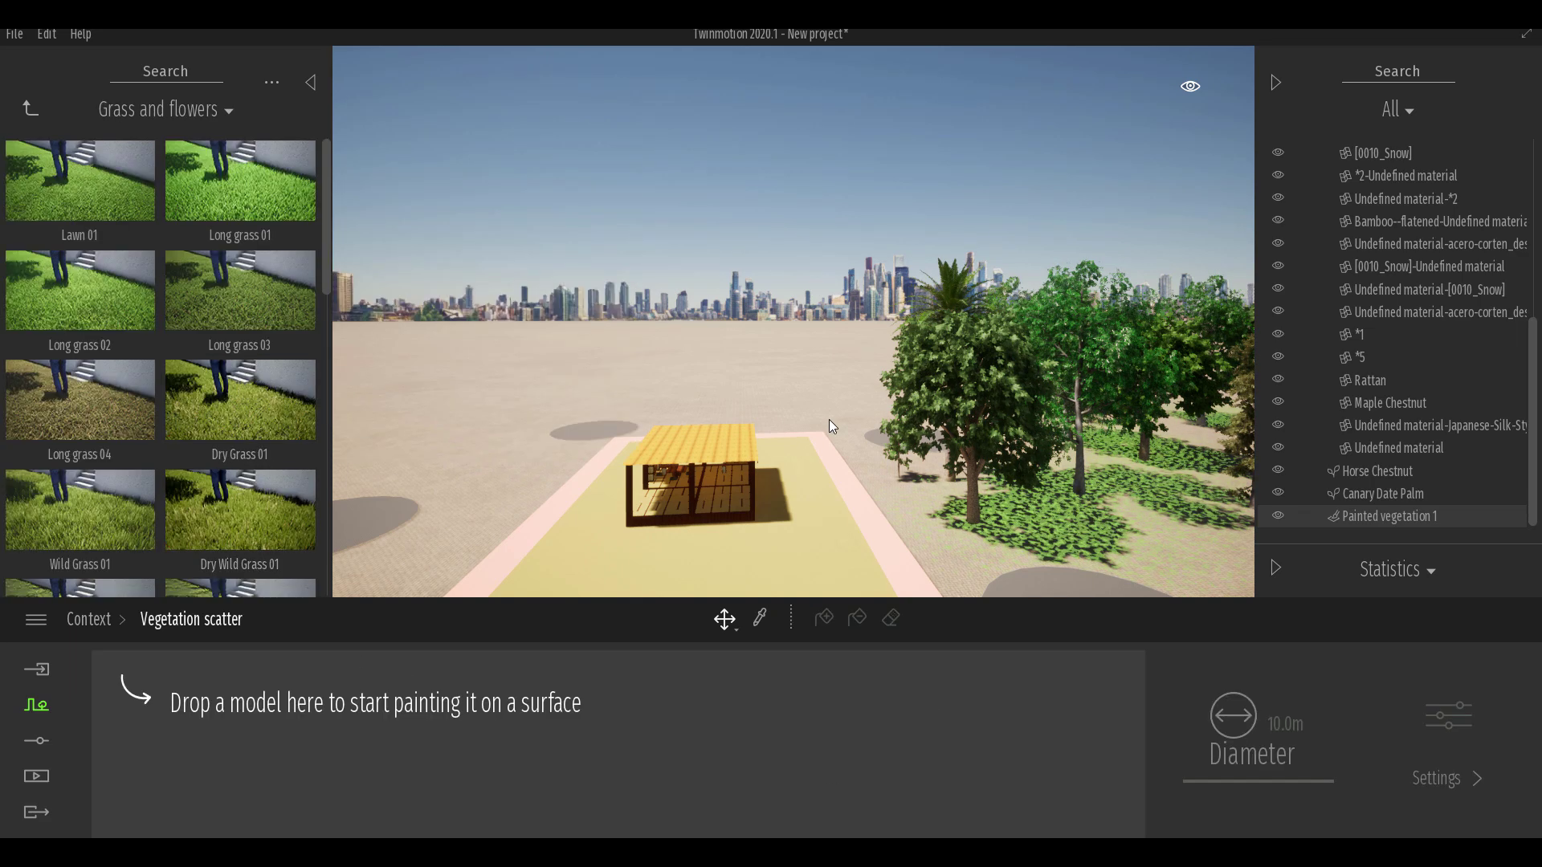
{"action": "scroll", "coordinate": [844, 422], "scroll_direction": "down", "scroll_amount": 3}
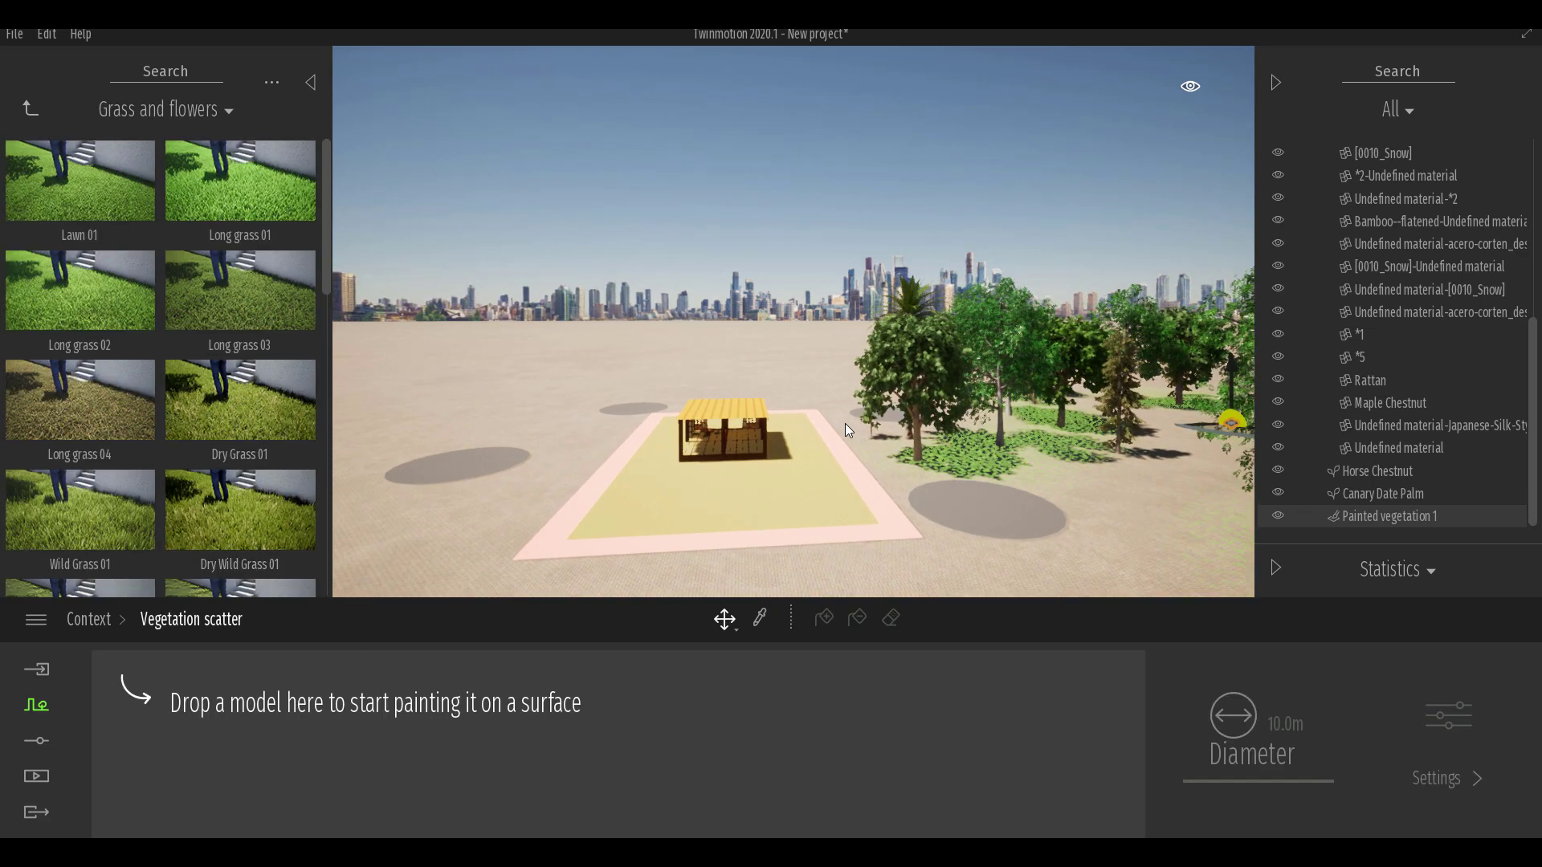
Undo the painted vegetation and the placement of the Canary Date Palm and Horse Chestnut, back to the bare pavilion plot
{"action": "key", "text": "ctrl+z"}
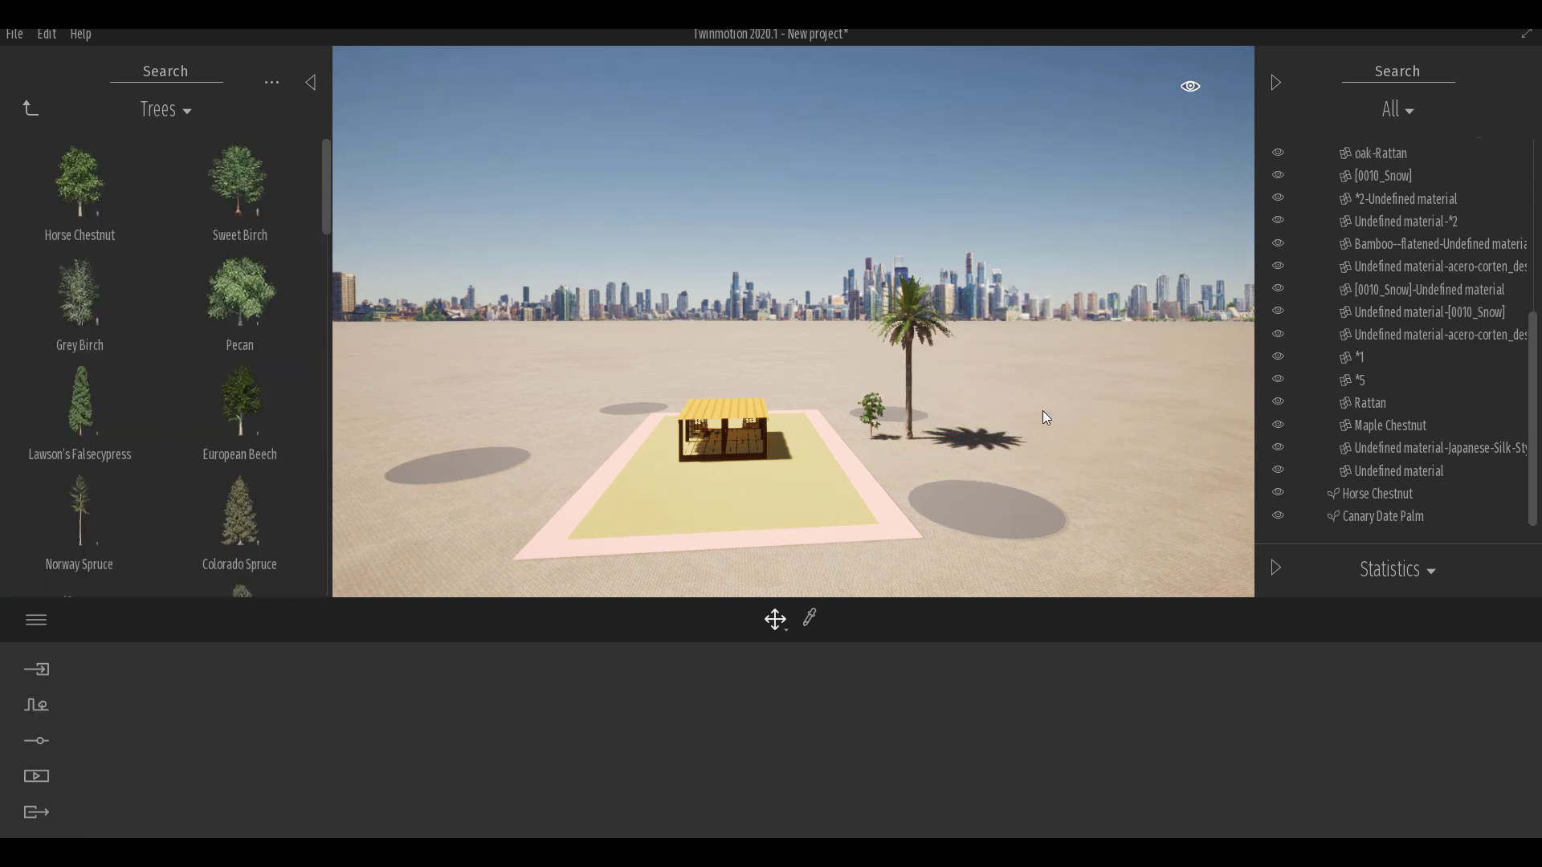
{"action": "key", "text": "ctrl+z"}
{"action": "key", "text": "ctrl+z"}
{"action": "key", "text": "ctrl+z"}
{"action": "key", "text": "ctrl+z"}
{"action": "key", "text": "ctrl+z"}
{"action": "key", "text": "ctrl+z"}
{"action": "key", "text": "ctrl+z"}
{"action": "key", "text": "ctrl+z"}
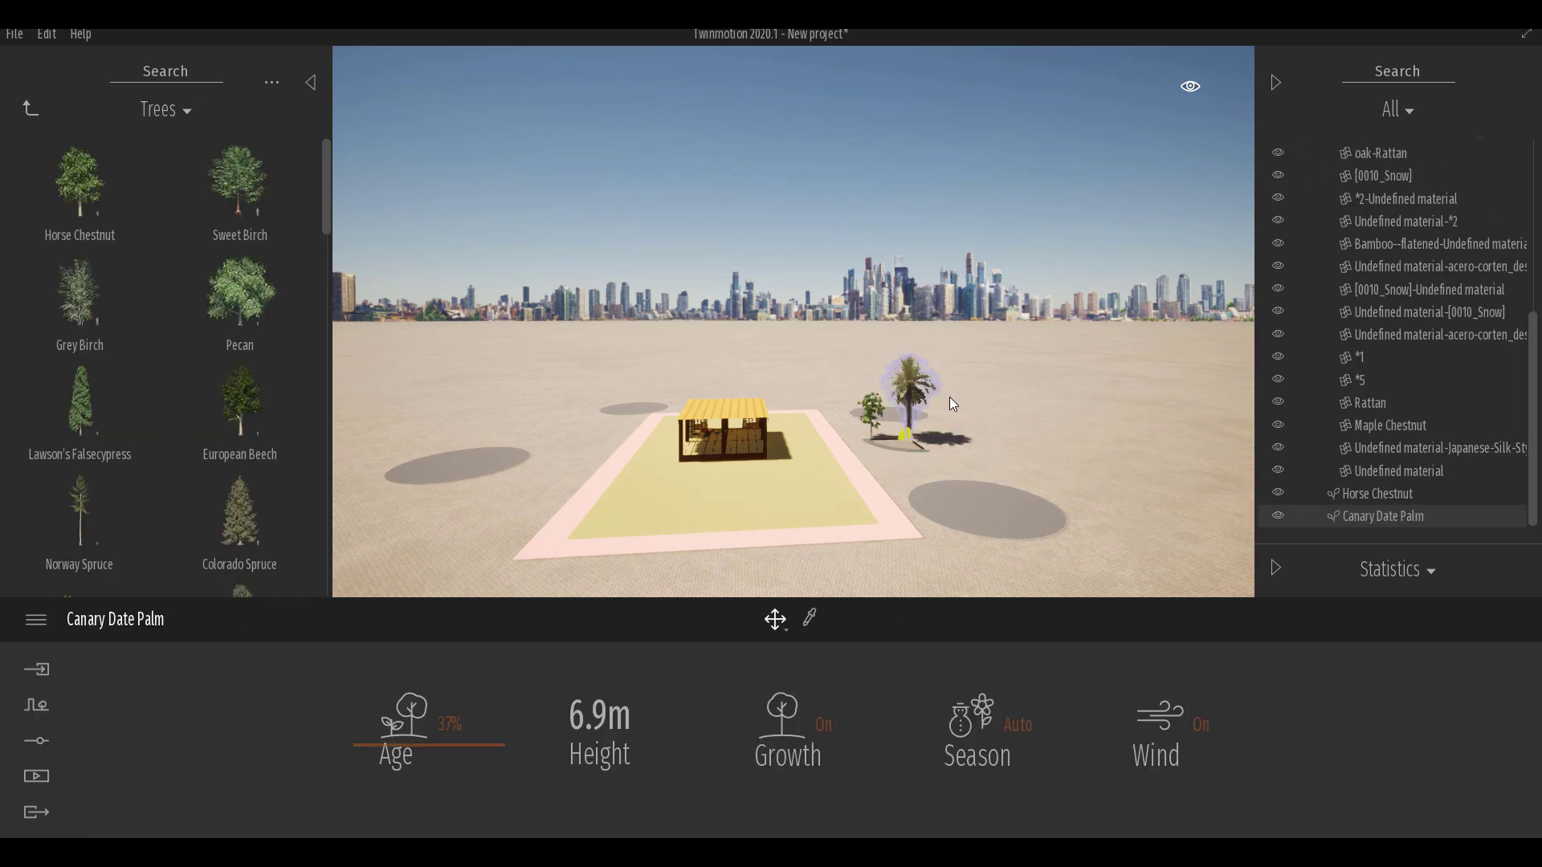
Open the Vegetation scatter tool and browse its grass and flowers library down to the TallGrass models
{"action": "left_click", "coordinate": [36, 705]}
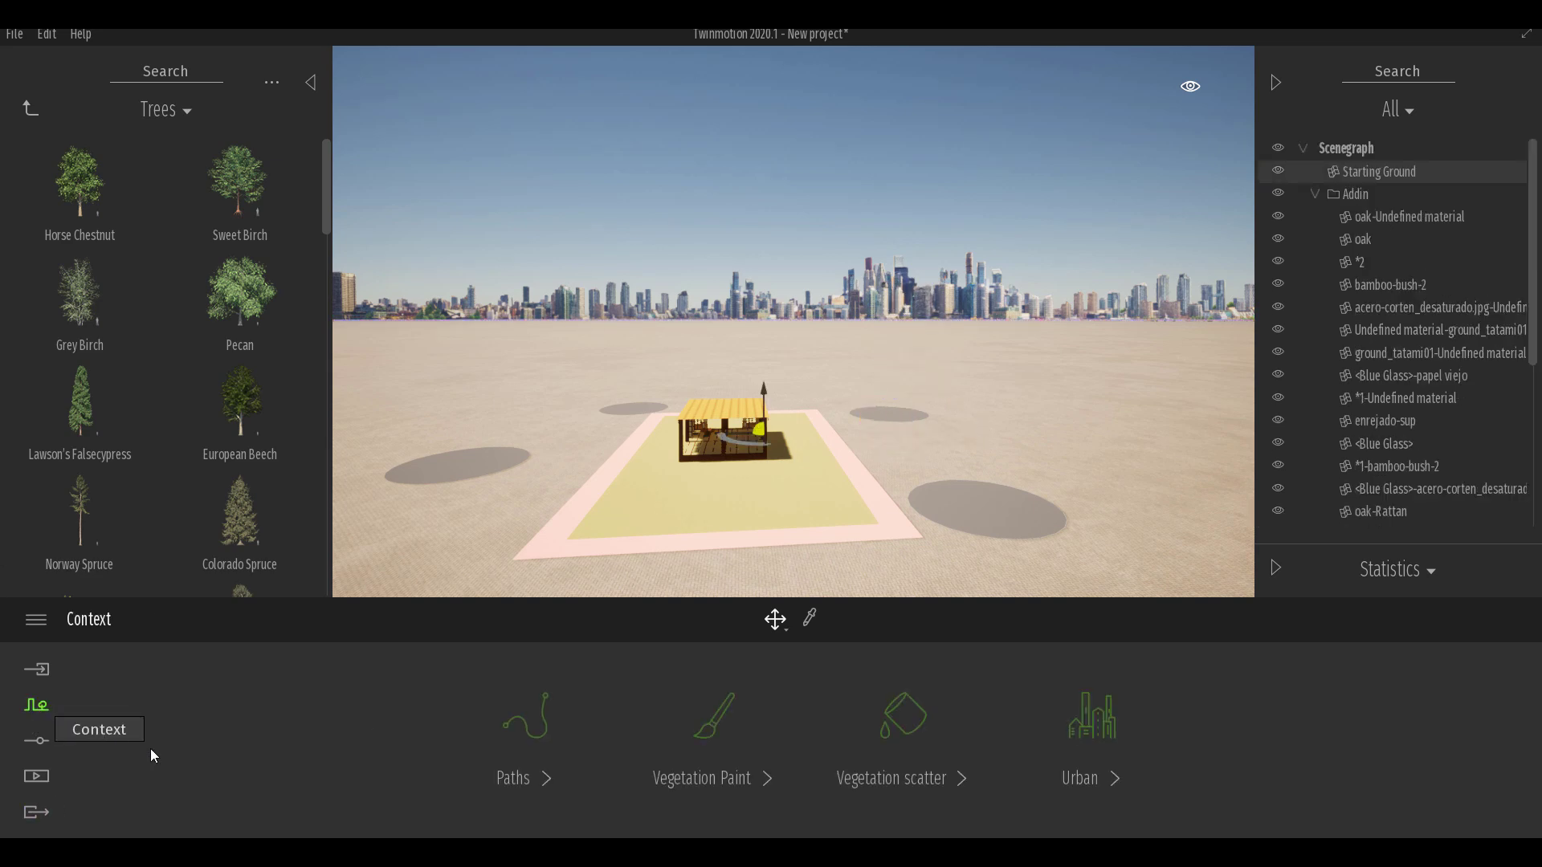
{"action": "left_click", "coordinate": [903, 712]}
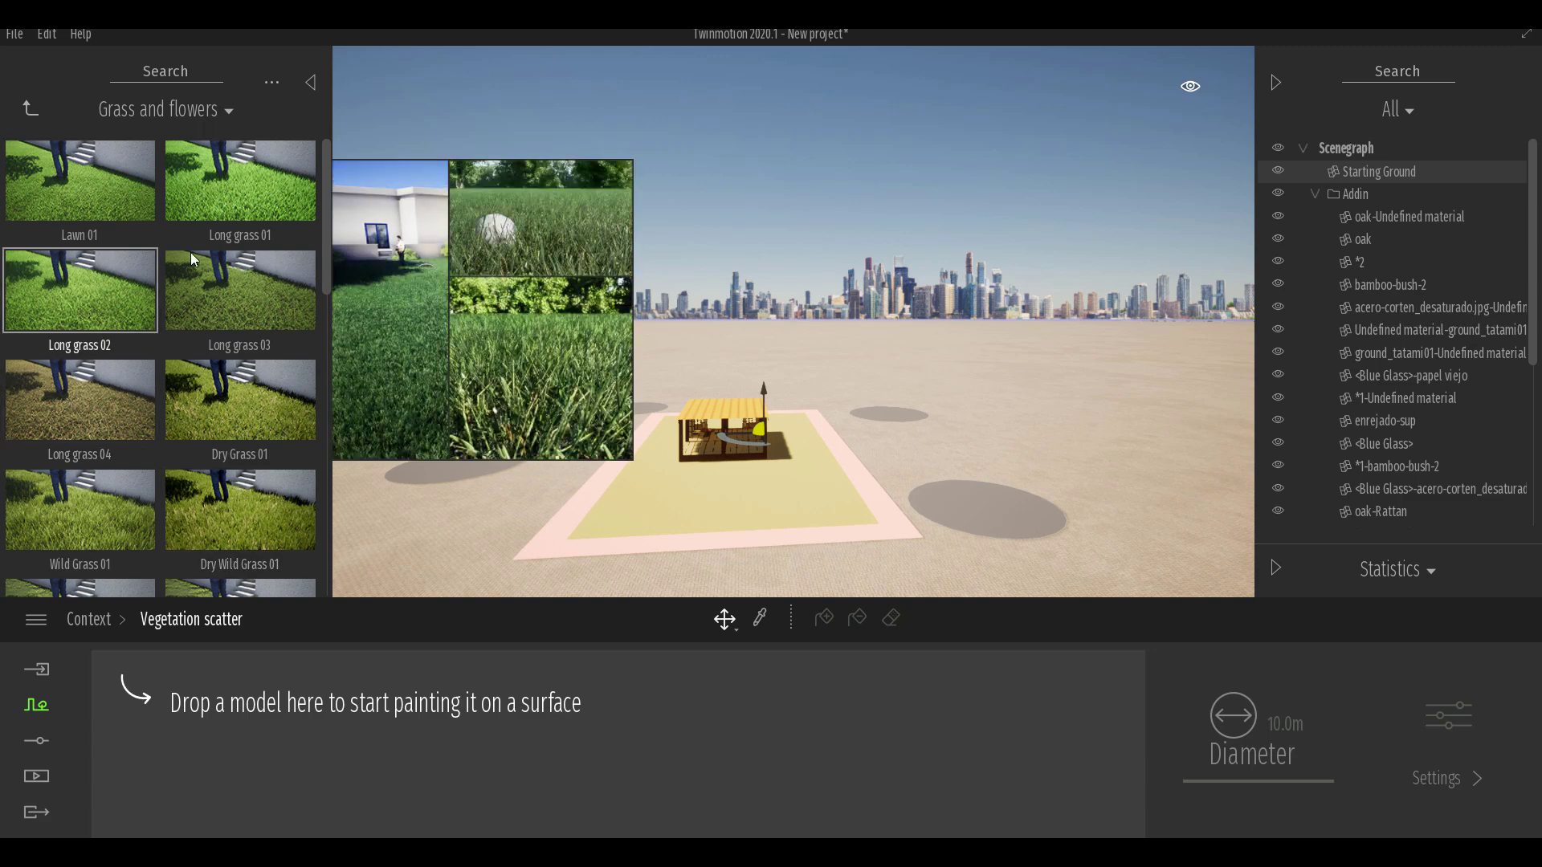
{"action": "left_click_drag", "start_coordinate": [330, 235], "coordinate": [324, 408]}
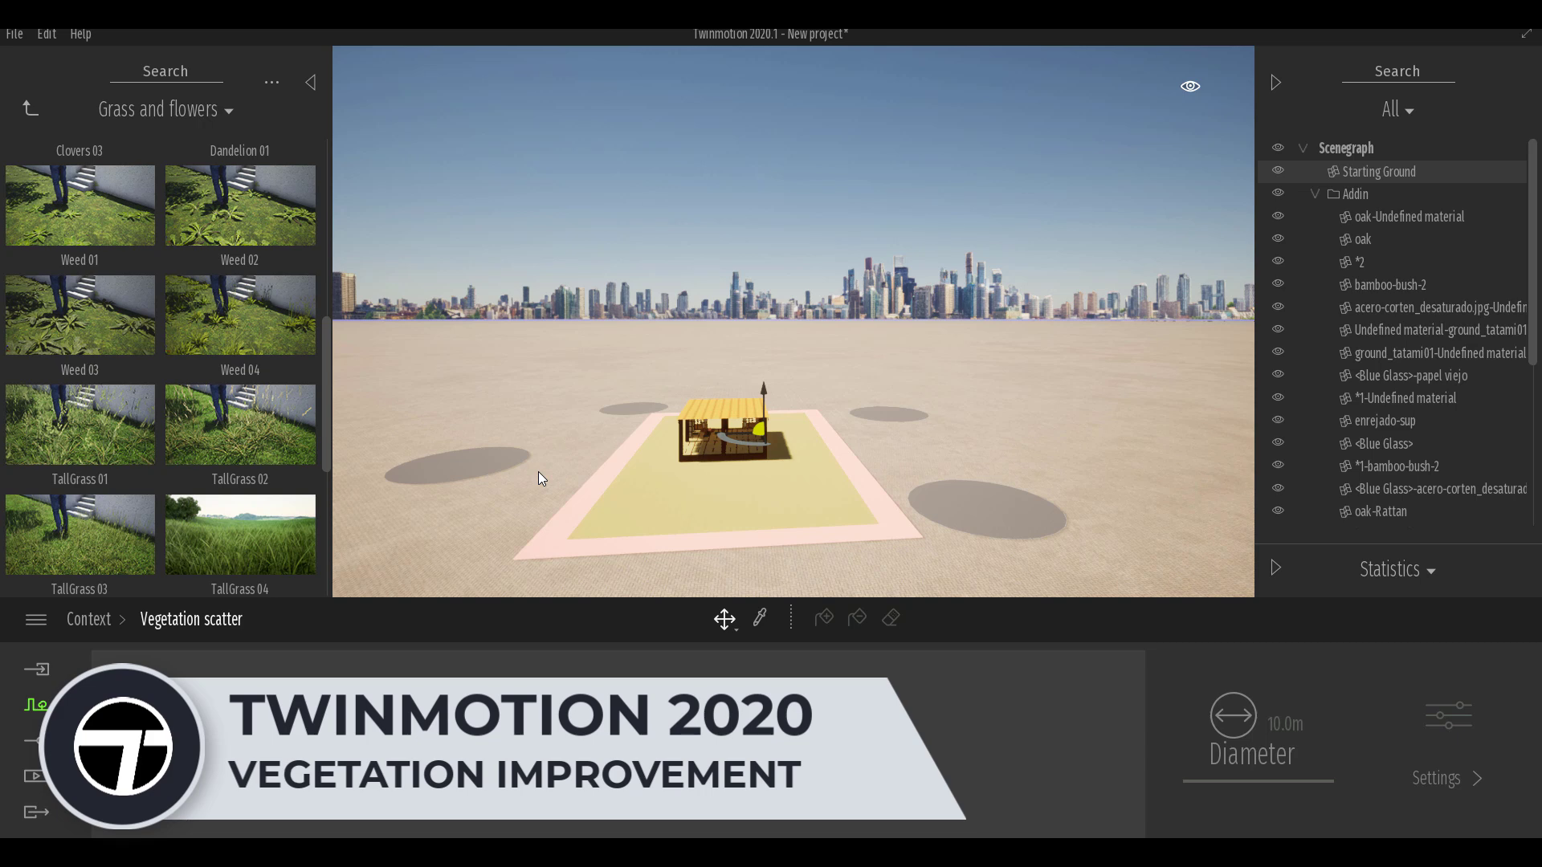
Select the grey discs around the pavilion plot in turn to check which ones belong to the same object
{"action": "left_click", "coordinate": [488, 458]}
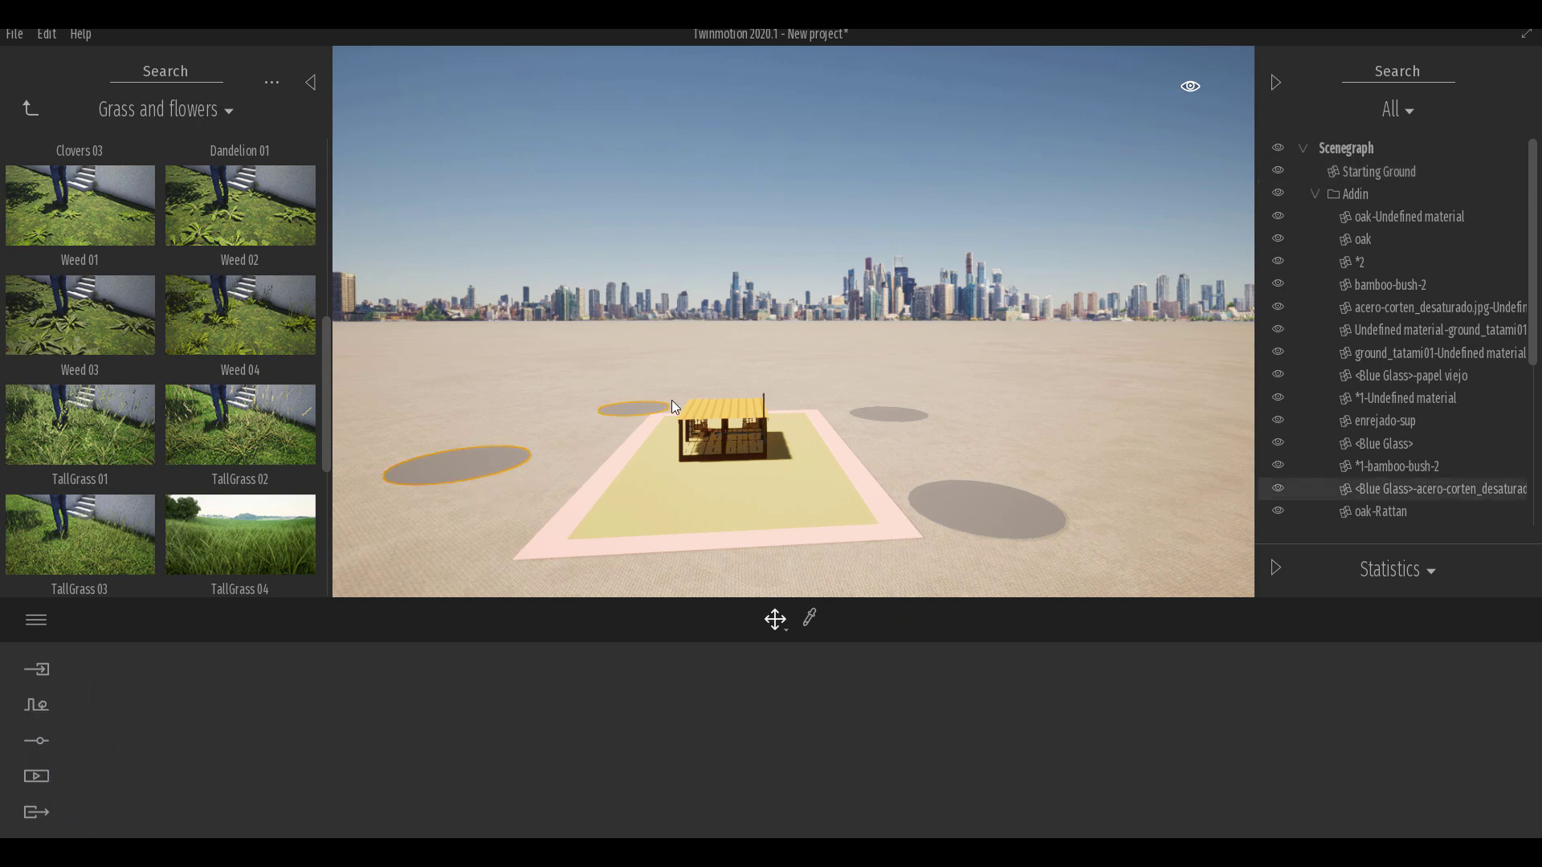
{"action": "left_click", "coordinate": [1014, 517]}
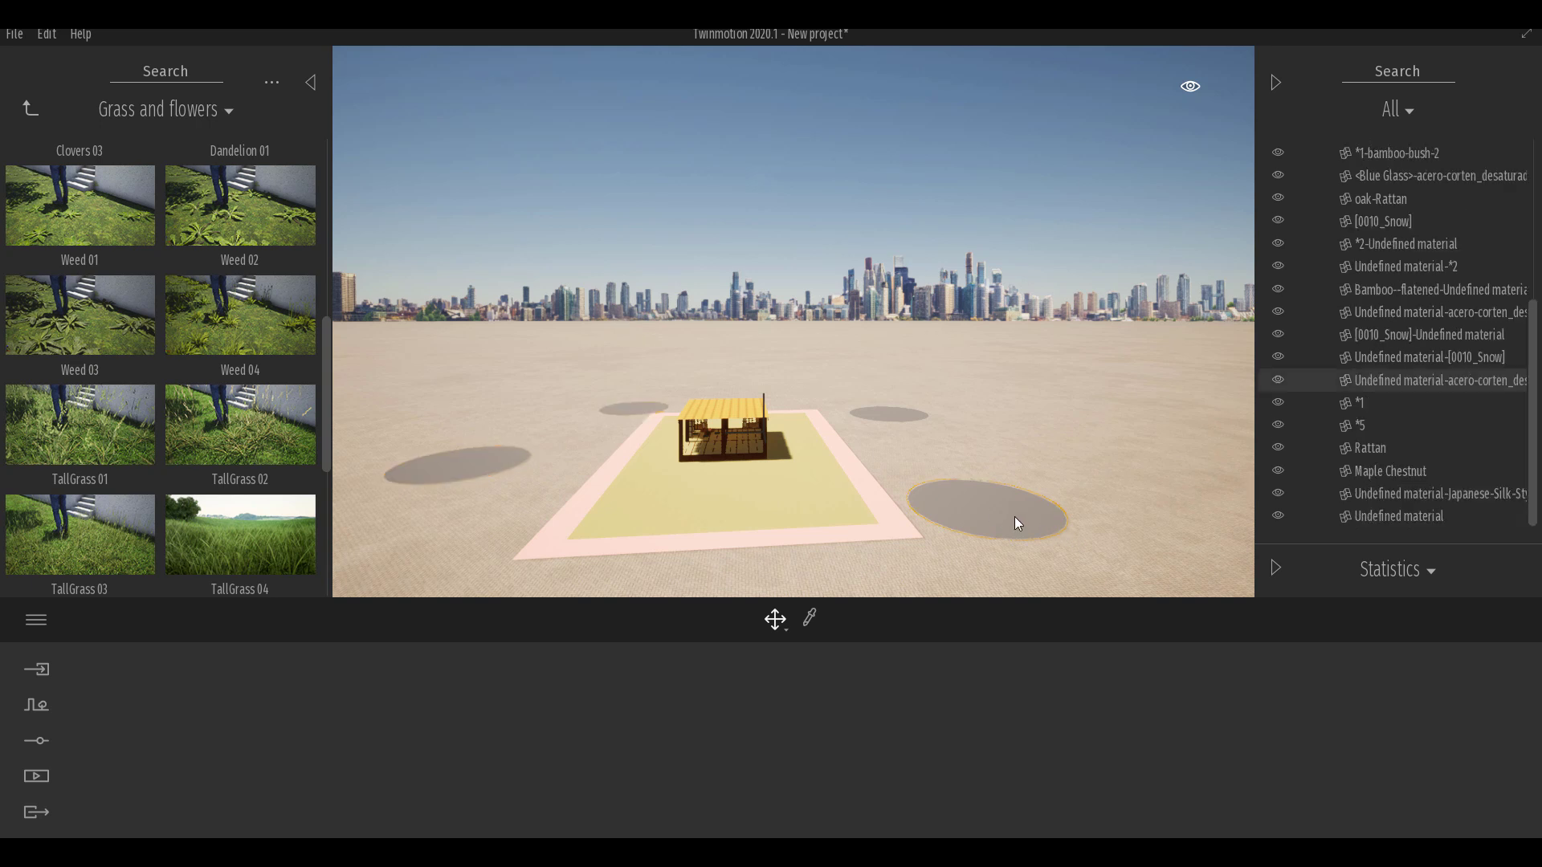
{"action": "left_click", "coordinate": [894, 415]}
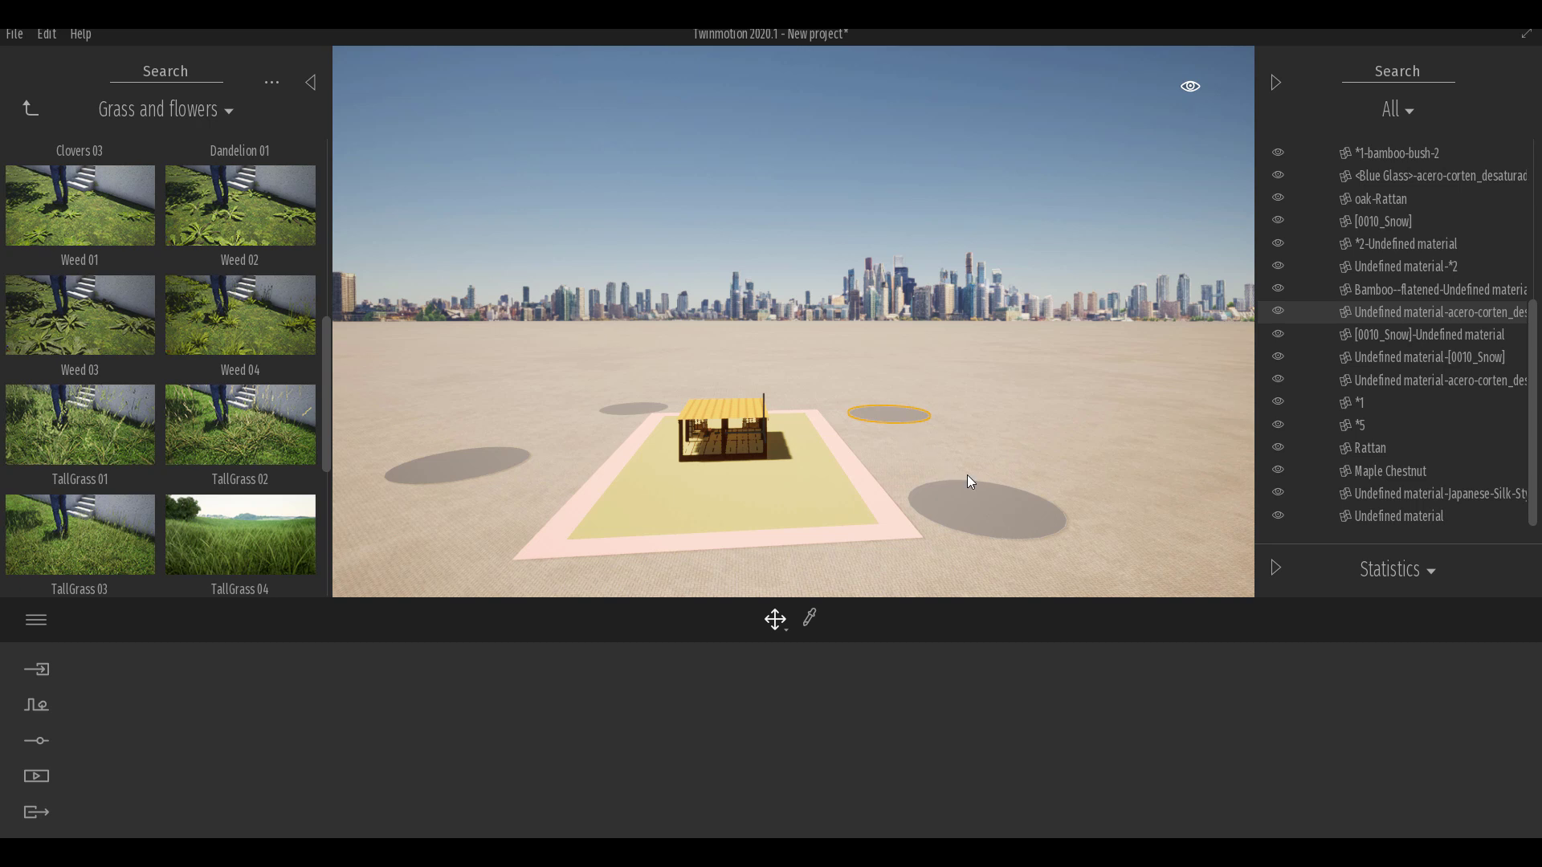
{"action": "left_click", "coordinate": [986, 515]}
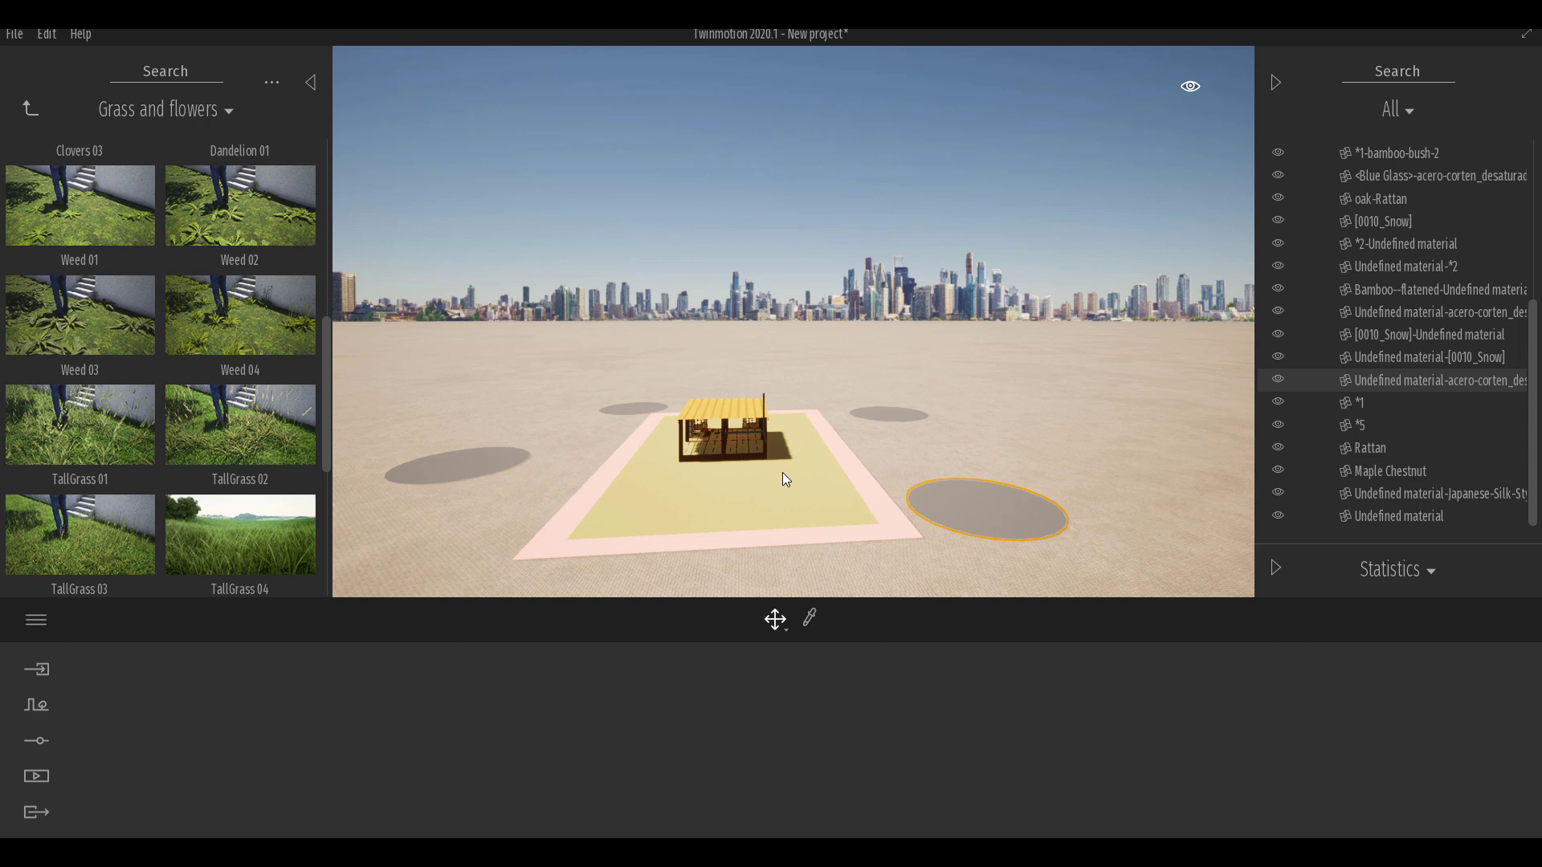
{"action": "left_click", "coordinate": [880, 416]}
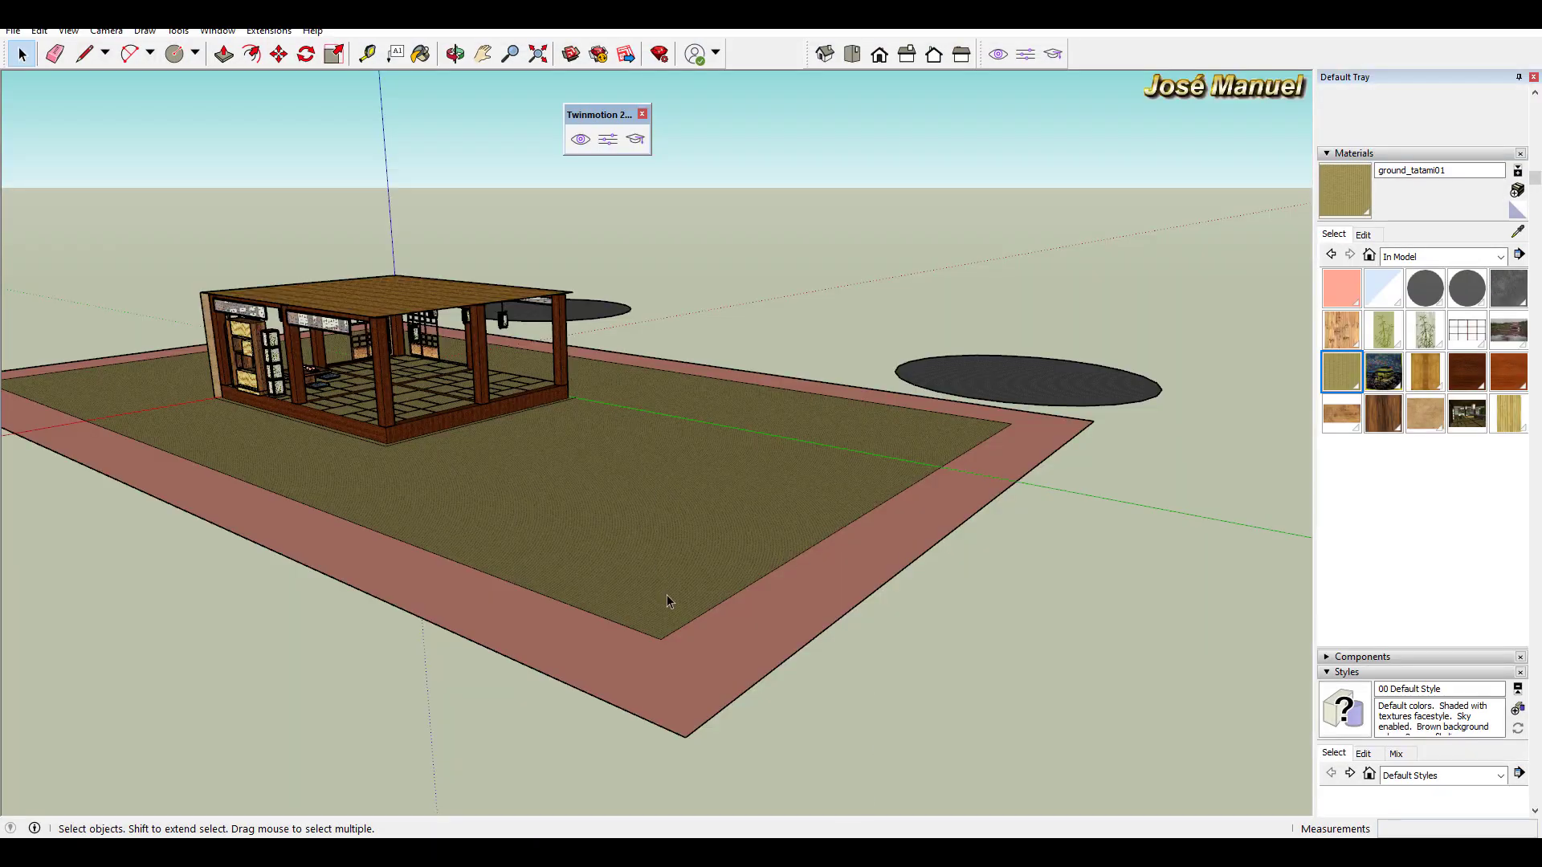
Switch to SketchUp, view the Make Unique Texture option for a disc beside the plot, and return to Twinmotion
{"action": "mouse_move", "coordinate": [666, 596]}
{"action": "middle_mouse_down"}
{"action": "mouse_move", "coordinate": [517, 671]}
{"action": "mouse_move", "coordinate": [1067, 522]}
{"action": "middle_mouse_up"}
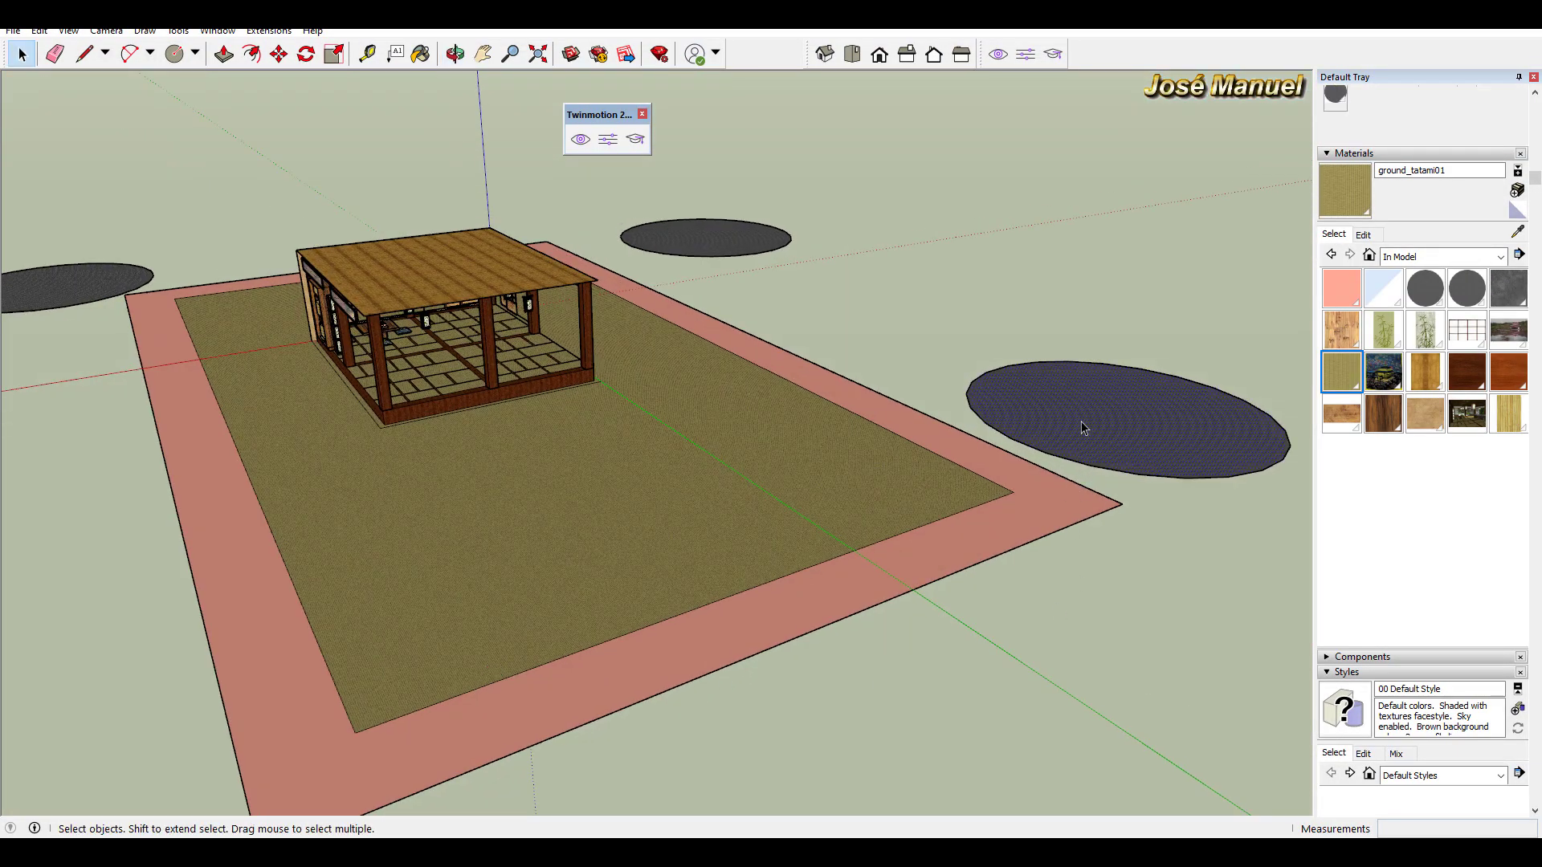
{"action": "right_click", "coordinate": [1141, 395]}
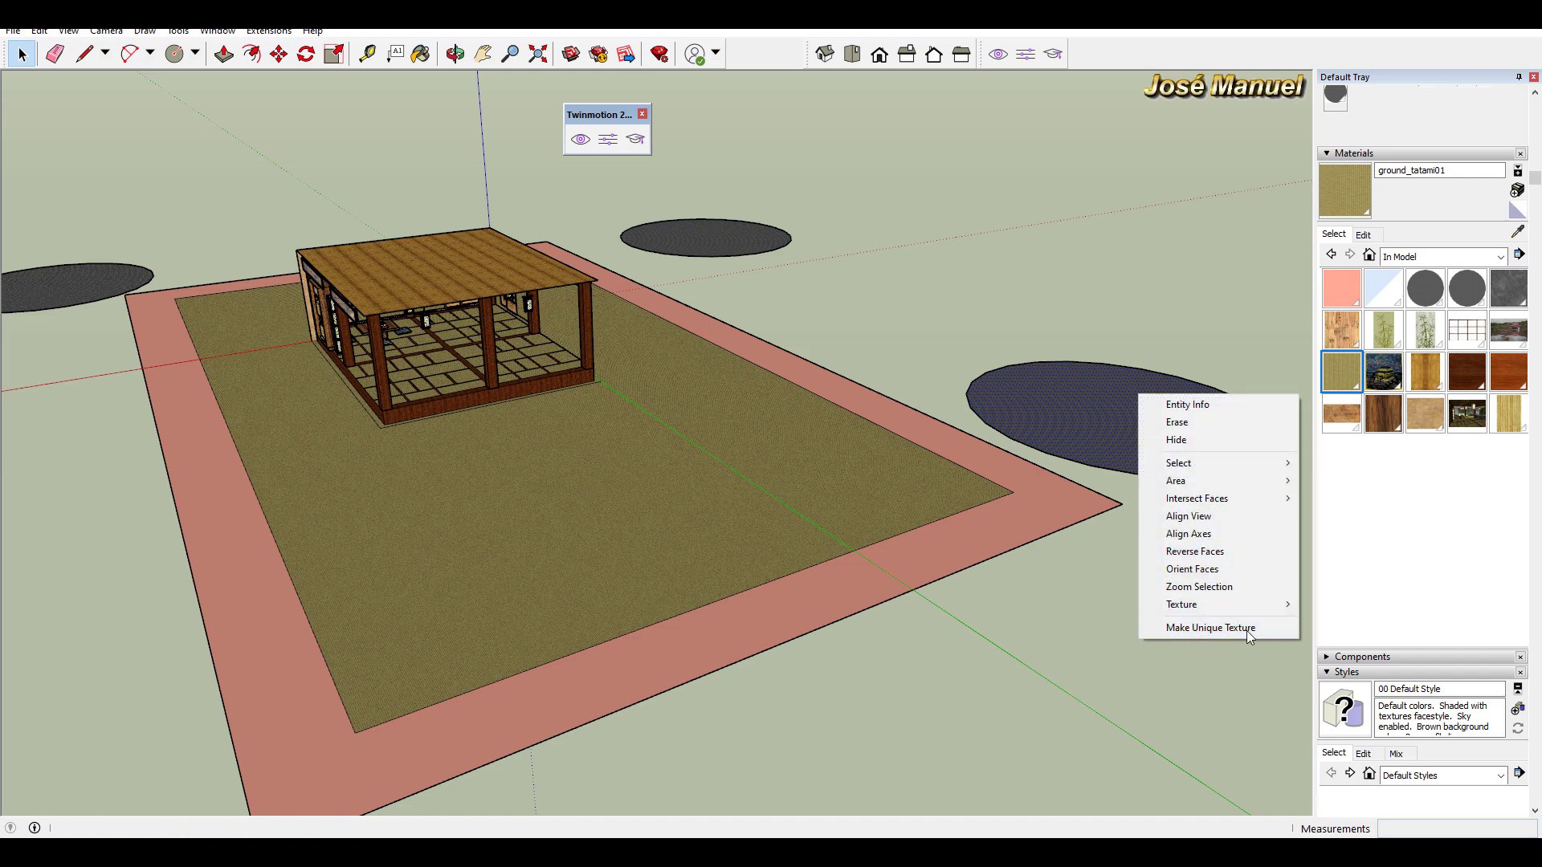
{"action": "key", "text": "alt+Tab"}
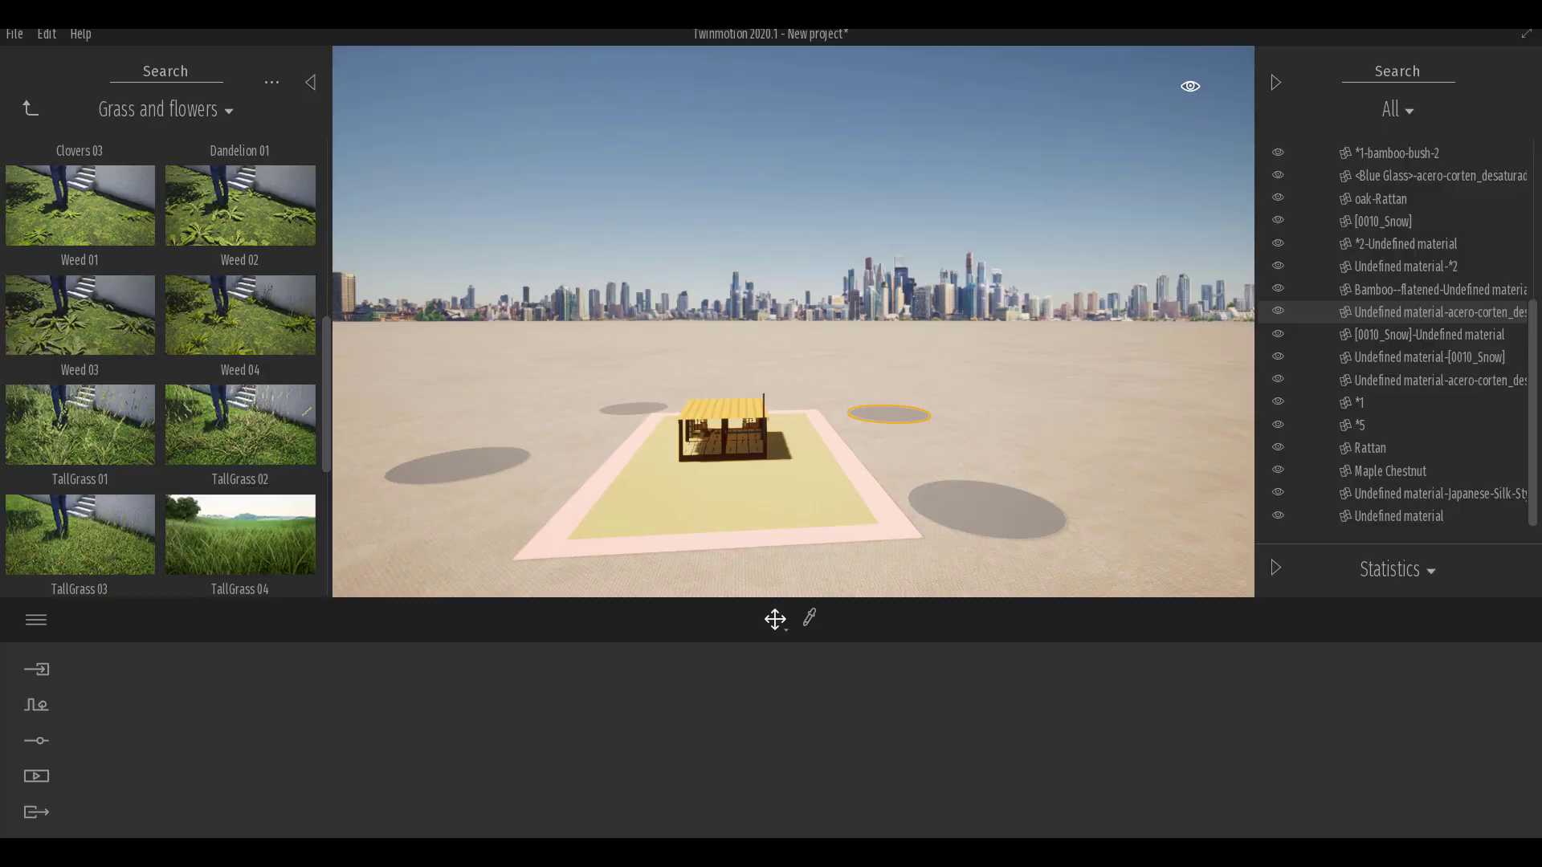
Compare the separately selectable discs on one side of the plot with the linked pair on the other side
{"action": "left_click", "coordinate": [967, 514]}
{"action": "left_click", "coordinate": [896, 413]}
{"action": "left_click", "coordinate": [634, 410]}
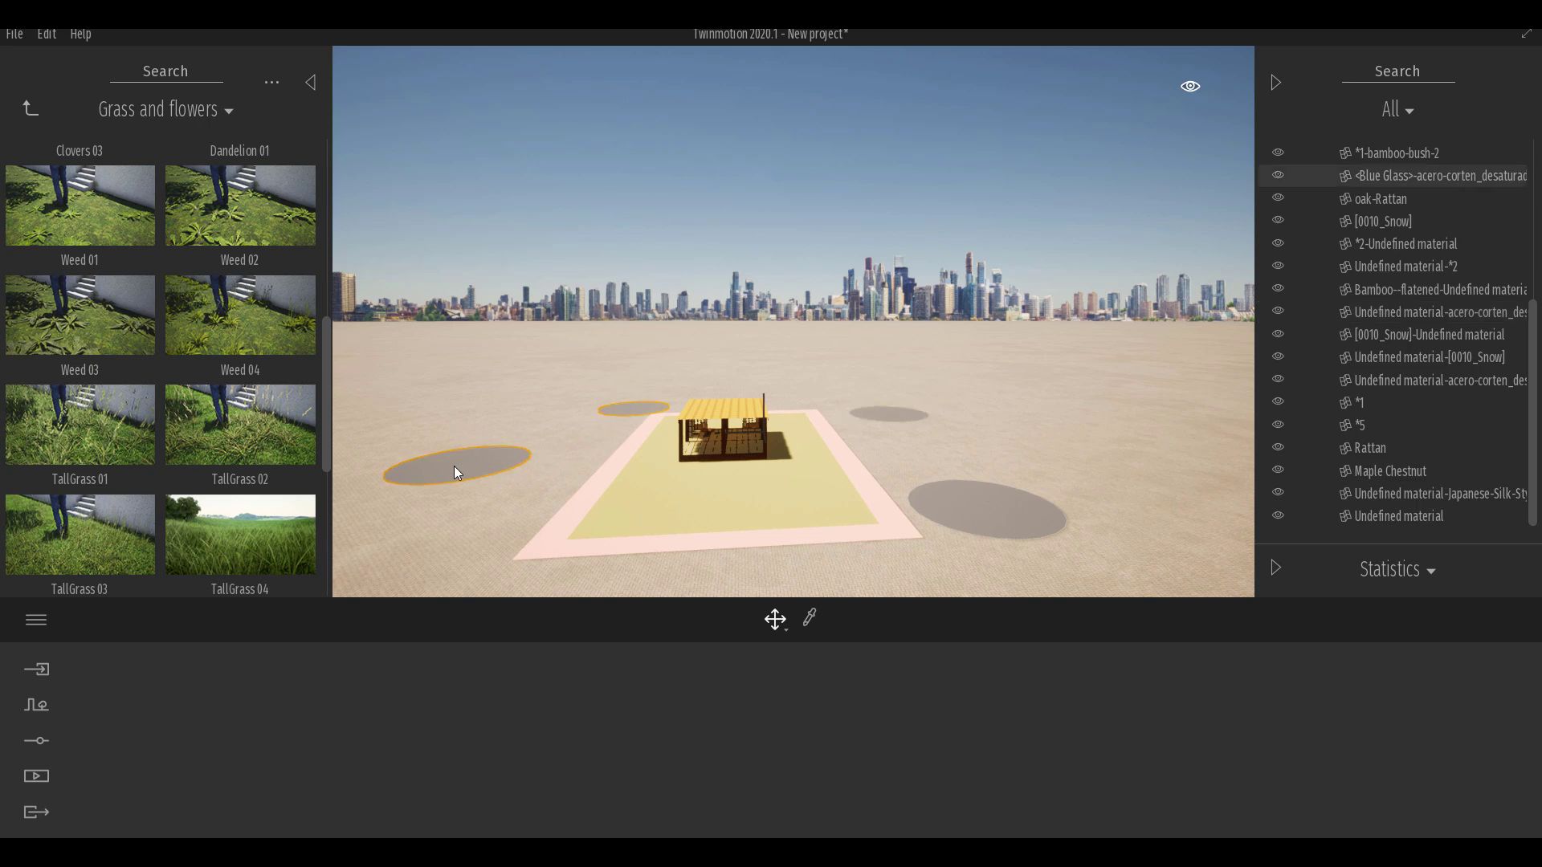
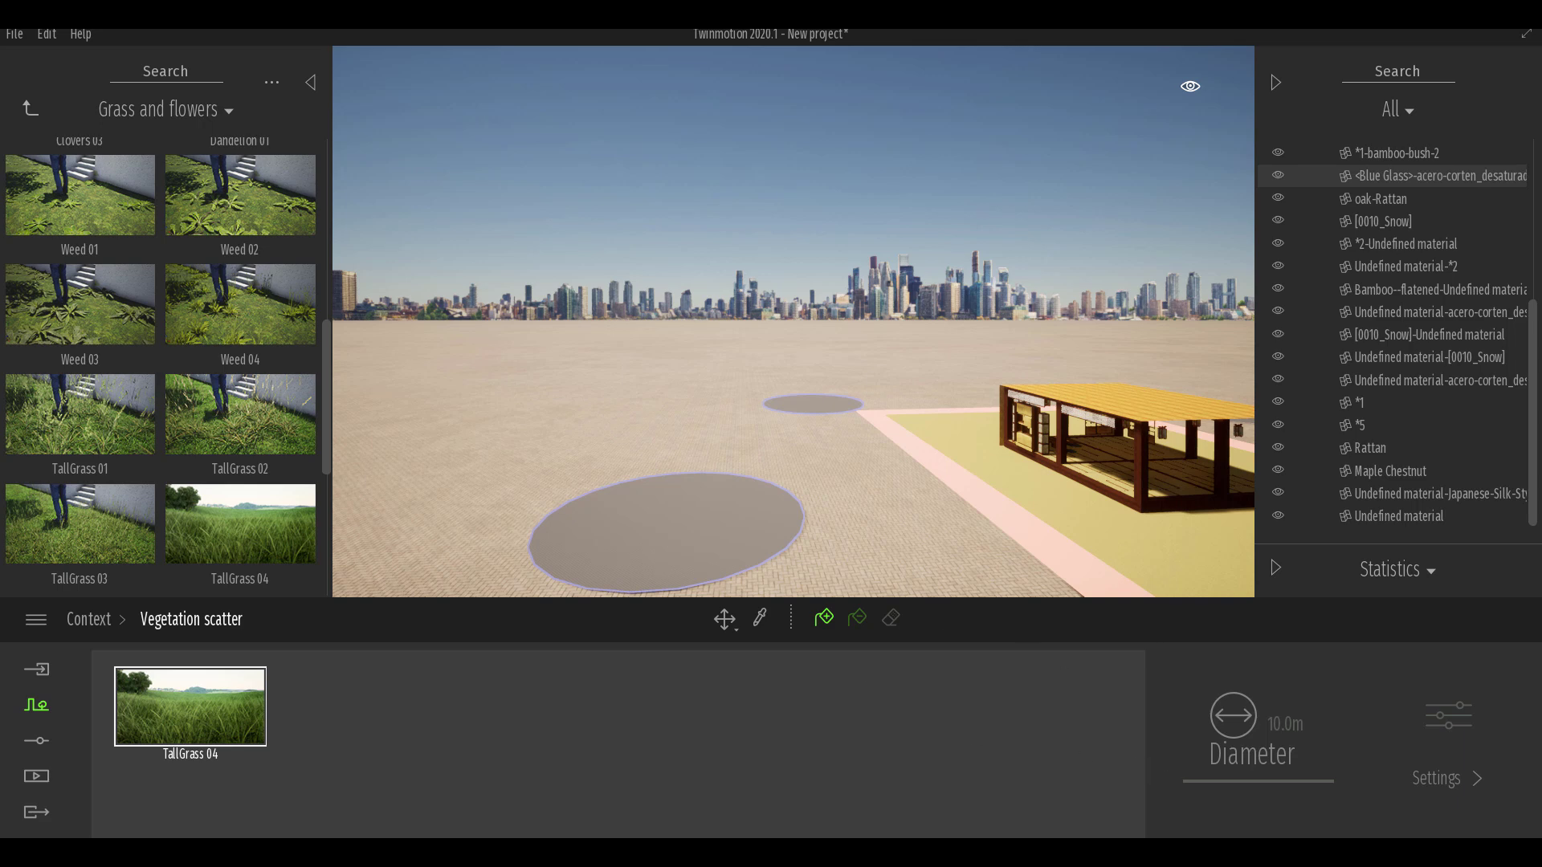
Scatter TallGrass 04 over the large grey disc of the linked pair beside the pavilion plot
{"action": "left_click", "coordinate": [657, 514]}
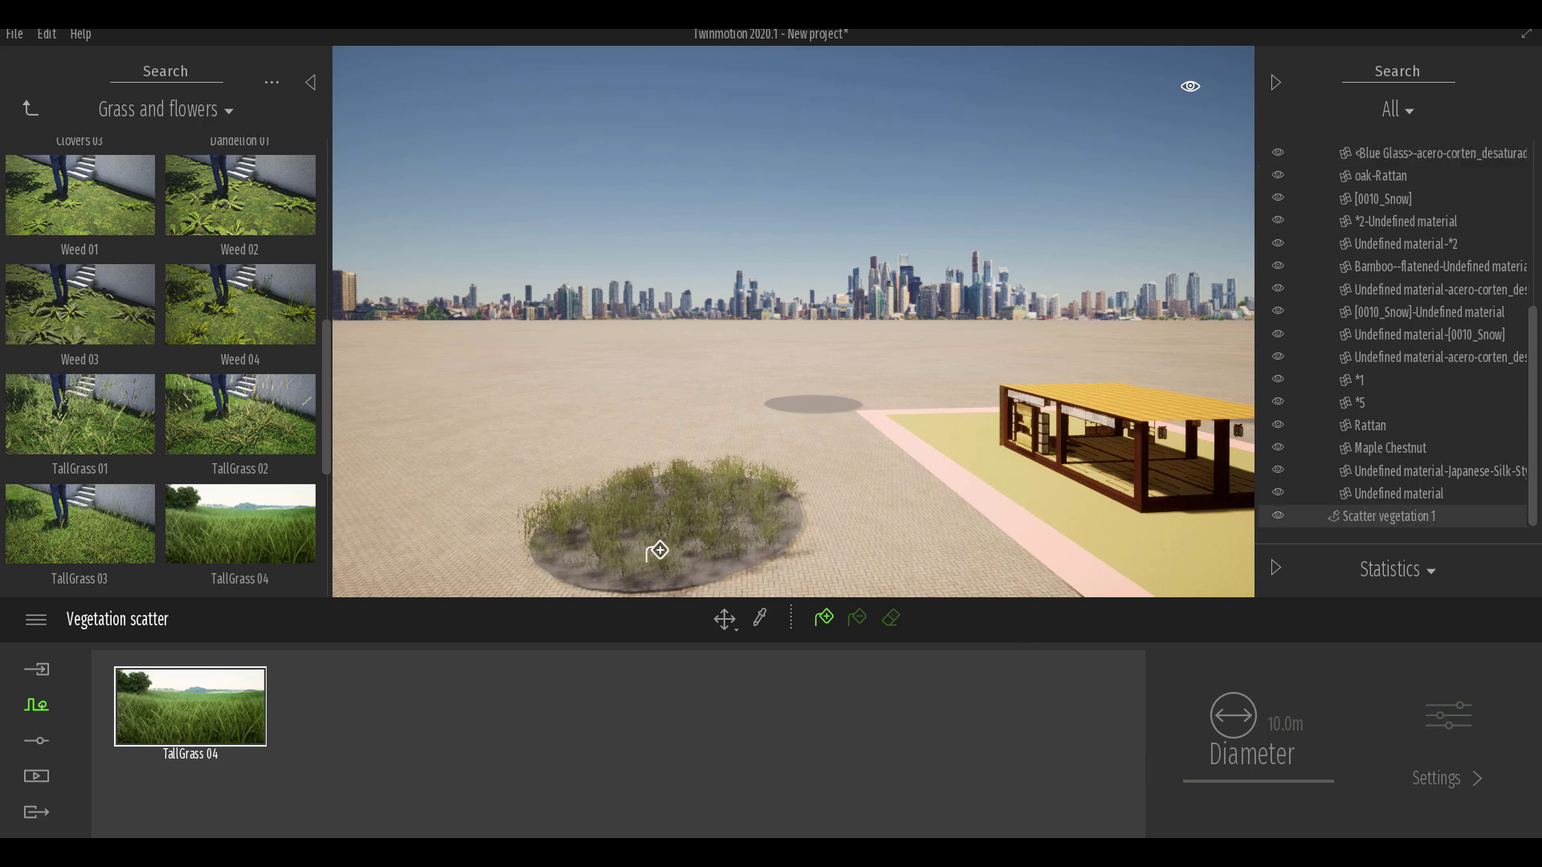
{"action": "key", "text": "q"}
{"action": "key", "text": "e"}
{"action": "key", "text": "w"}
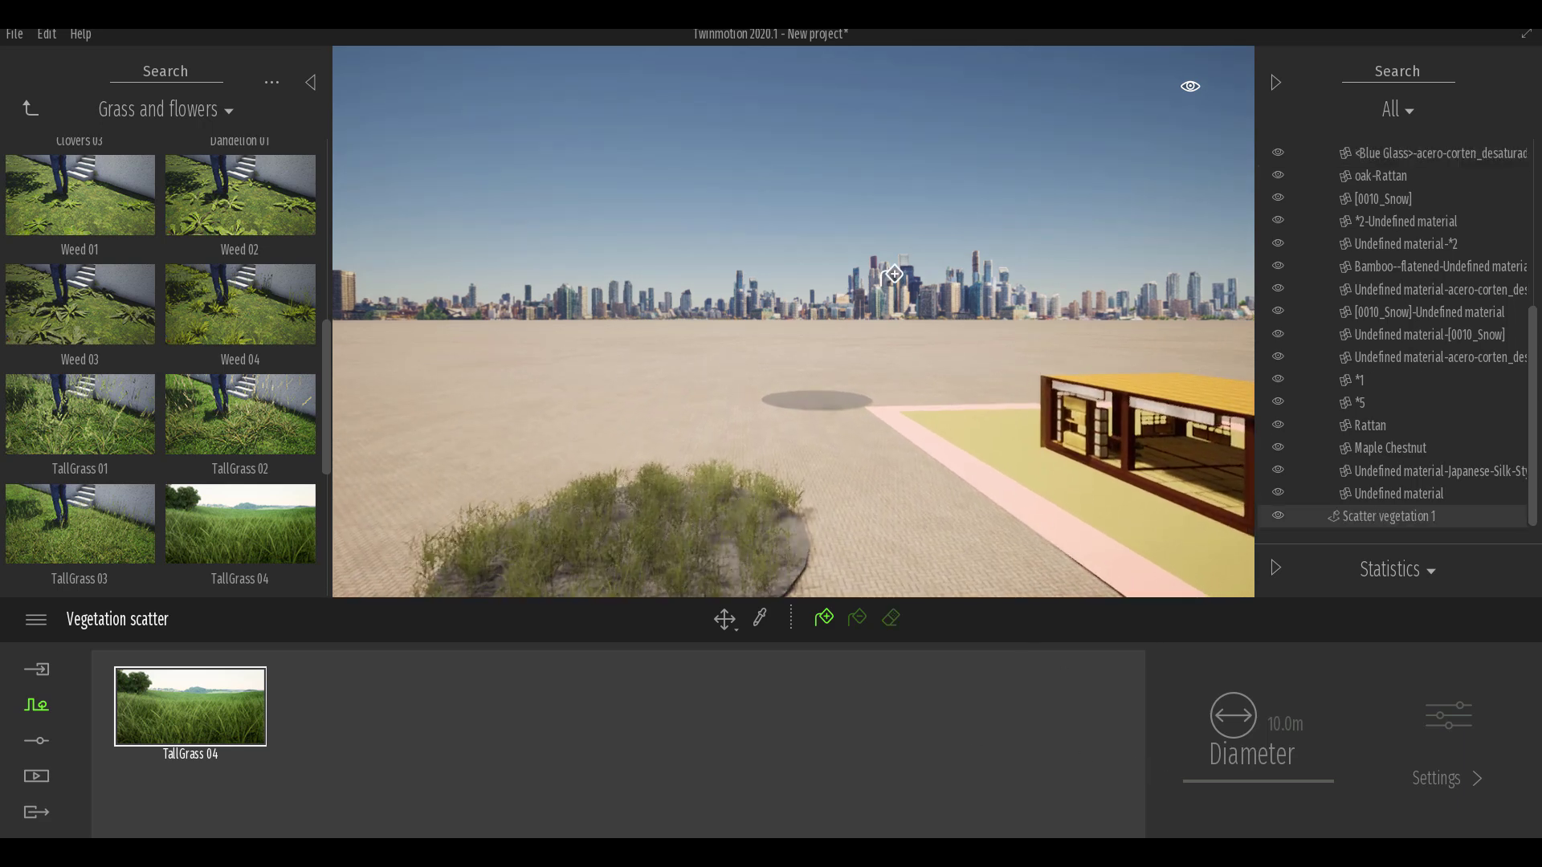
Examine the TallGrass 04 on the far disc of the linked pair from close up and from a distance
{"action": "key", "text": "d"}
{"action": "key", "text": "a"}
{"action": "key", "text": "q"}
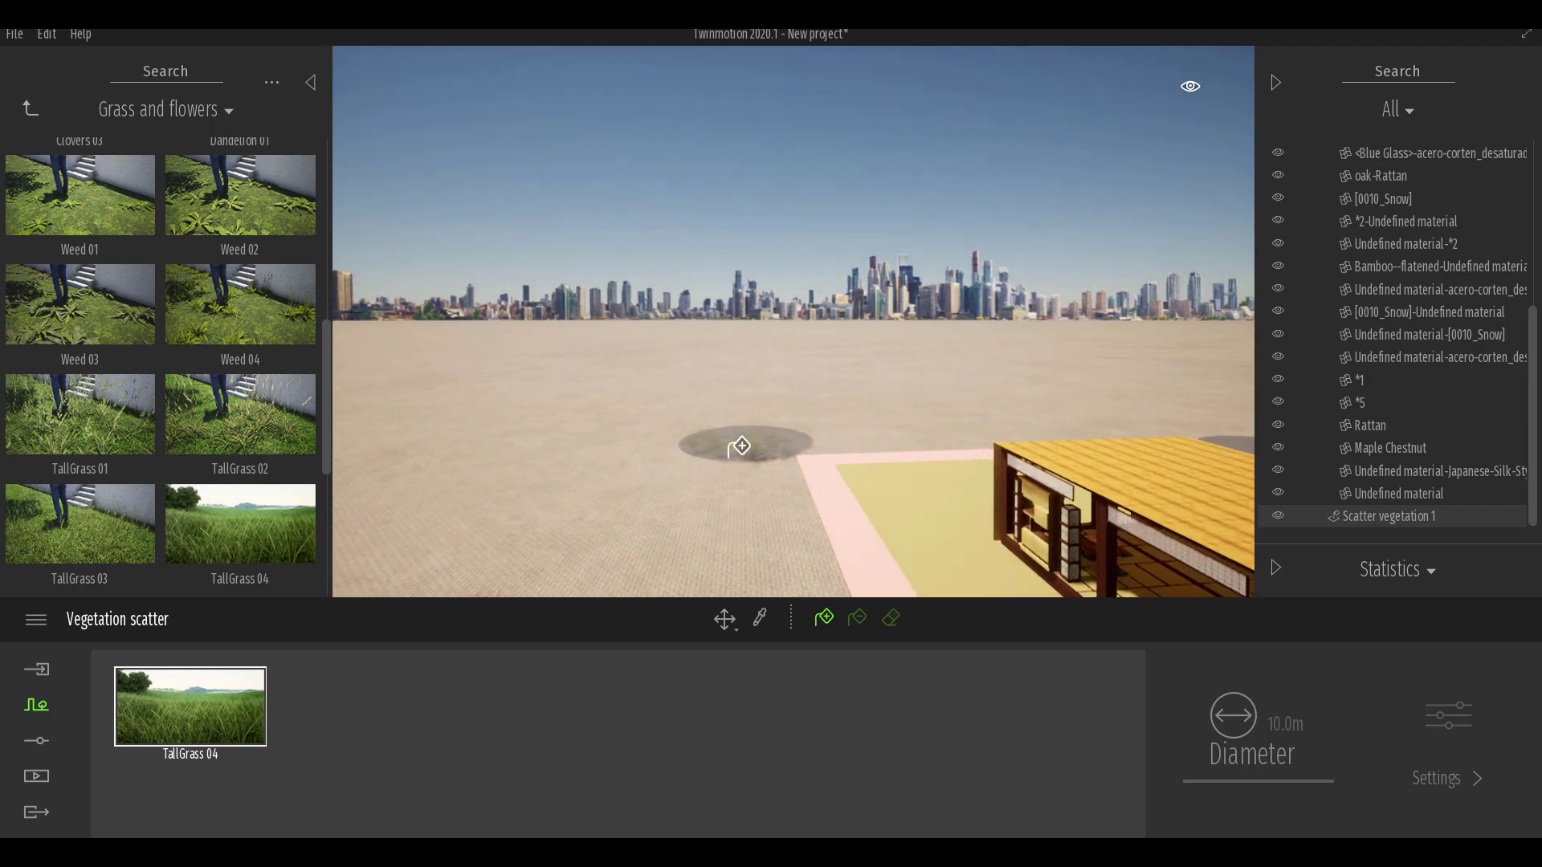
{"action": "key", "text": "w"}
{"action": "key", "text": "w"}
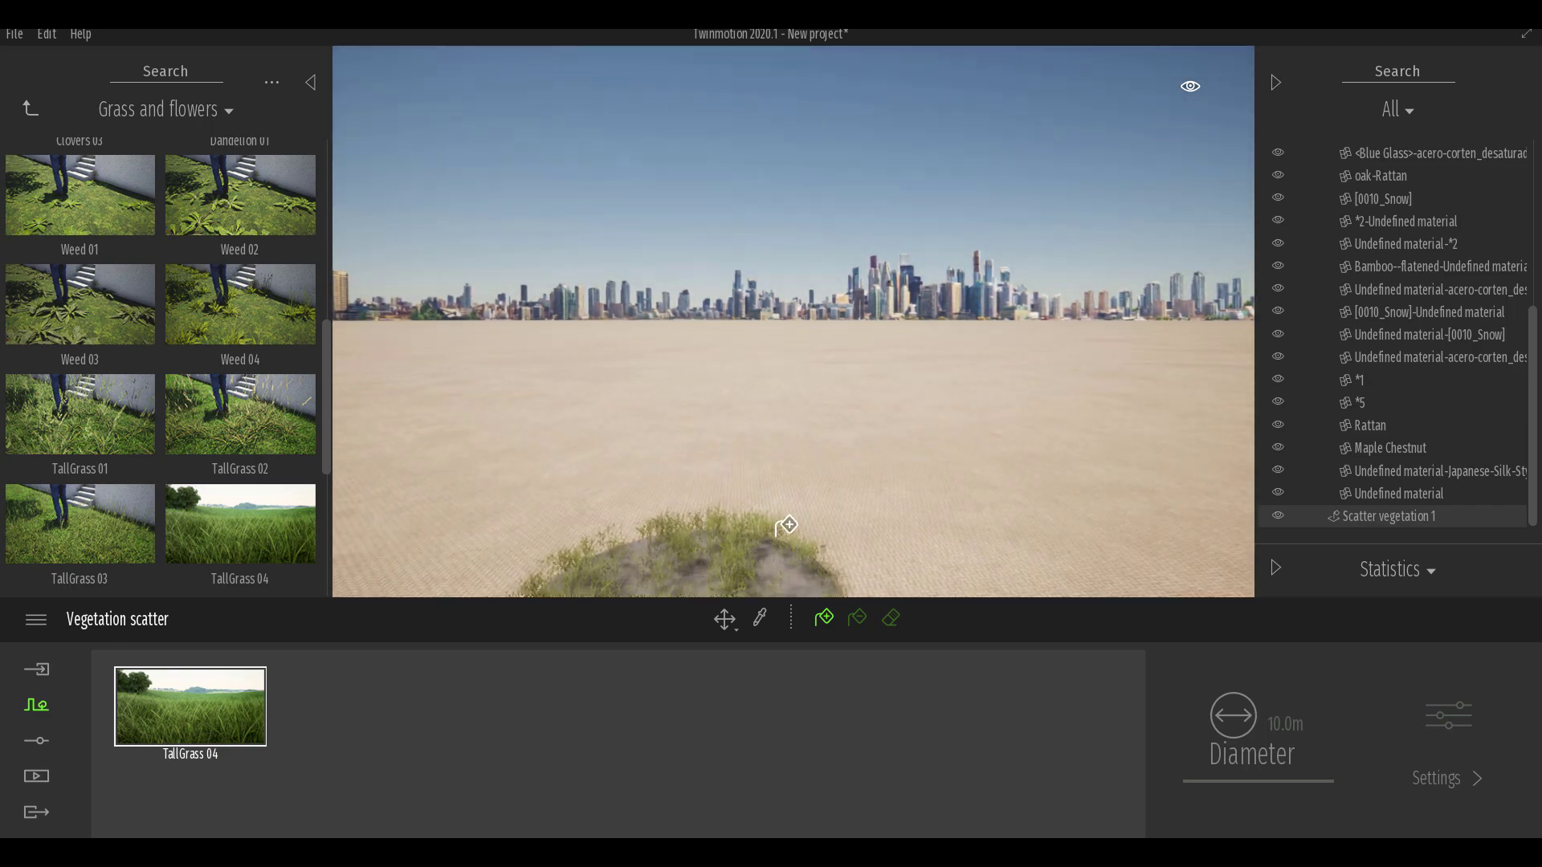
{"action": "key", "text": "q"}
{"action": "scroll", "coordinate": [771, 498], "scroll_direction": "down", "scroll_amount": 5}
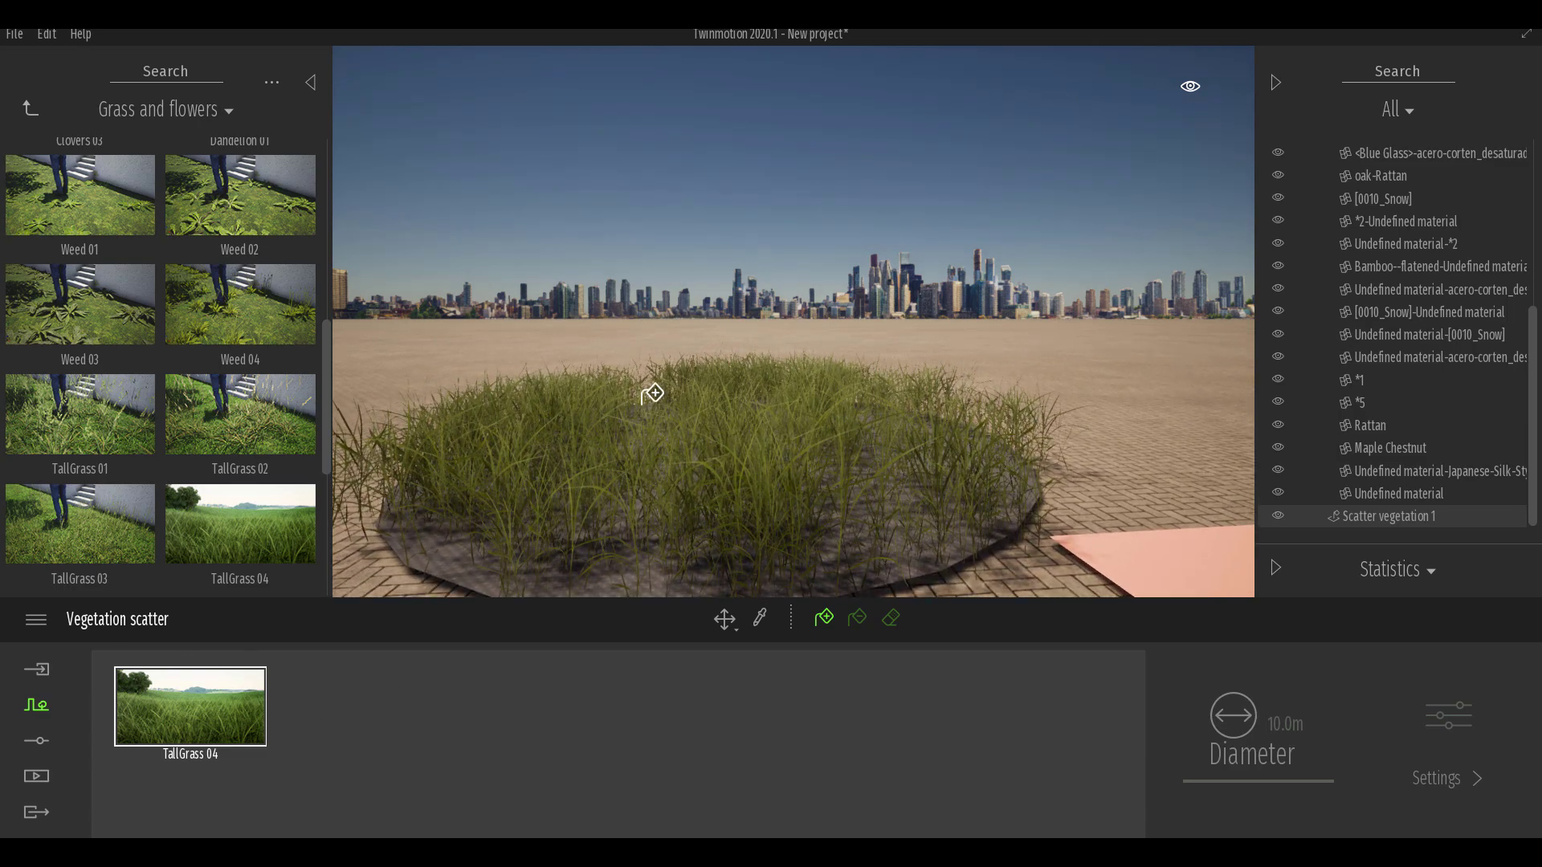
{"action": "key", "text": "e"}
{"action": "key", "text": "d"}
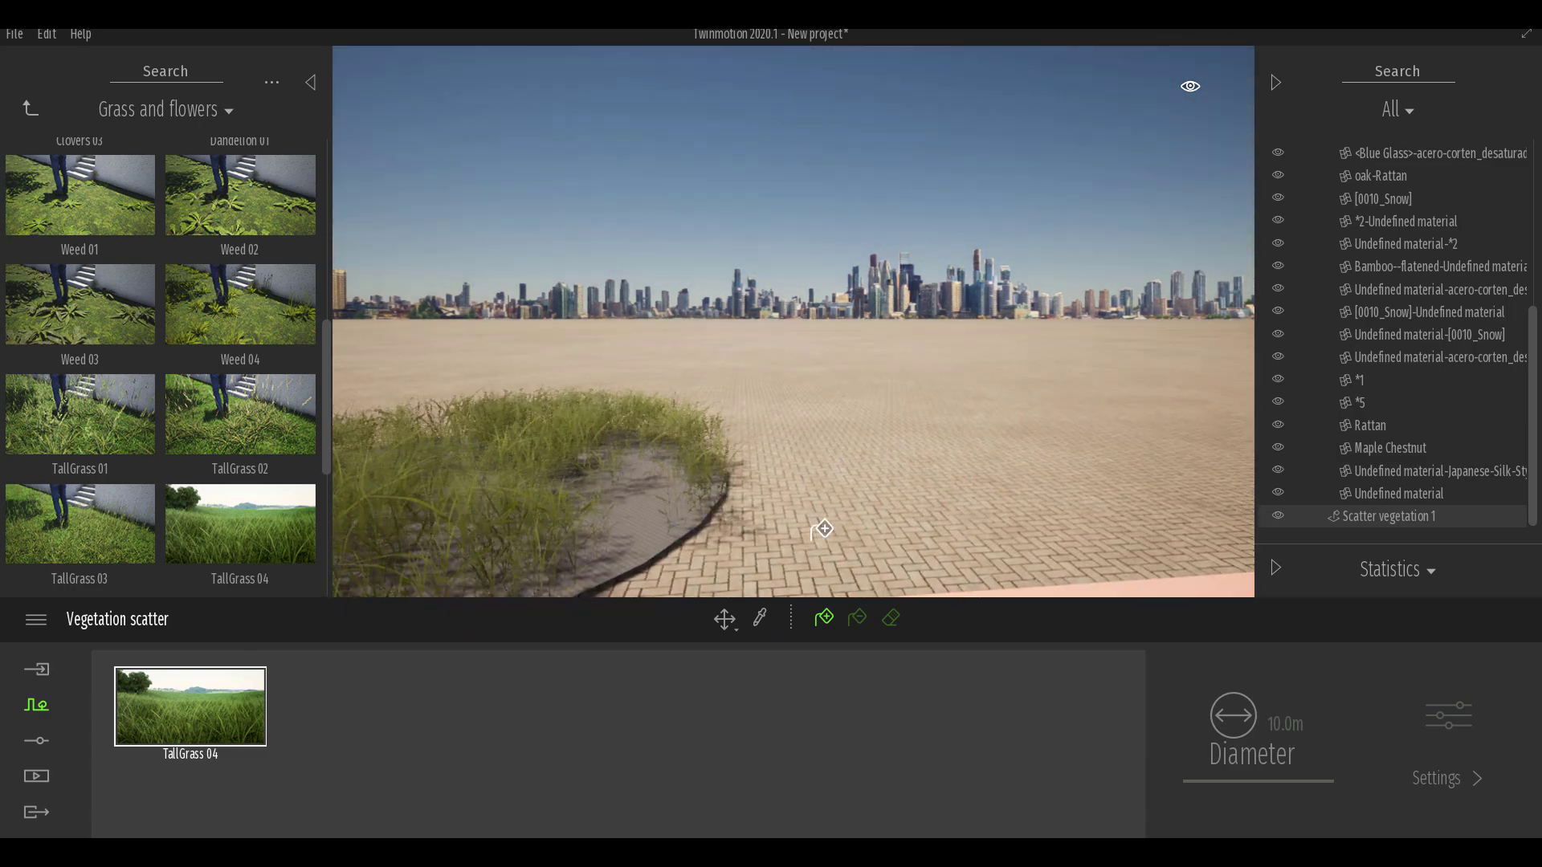
{"action": "scroll", "coordinate": [856, 470], "scroll_direction": "up", "scroll_amount": 5}
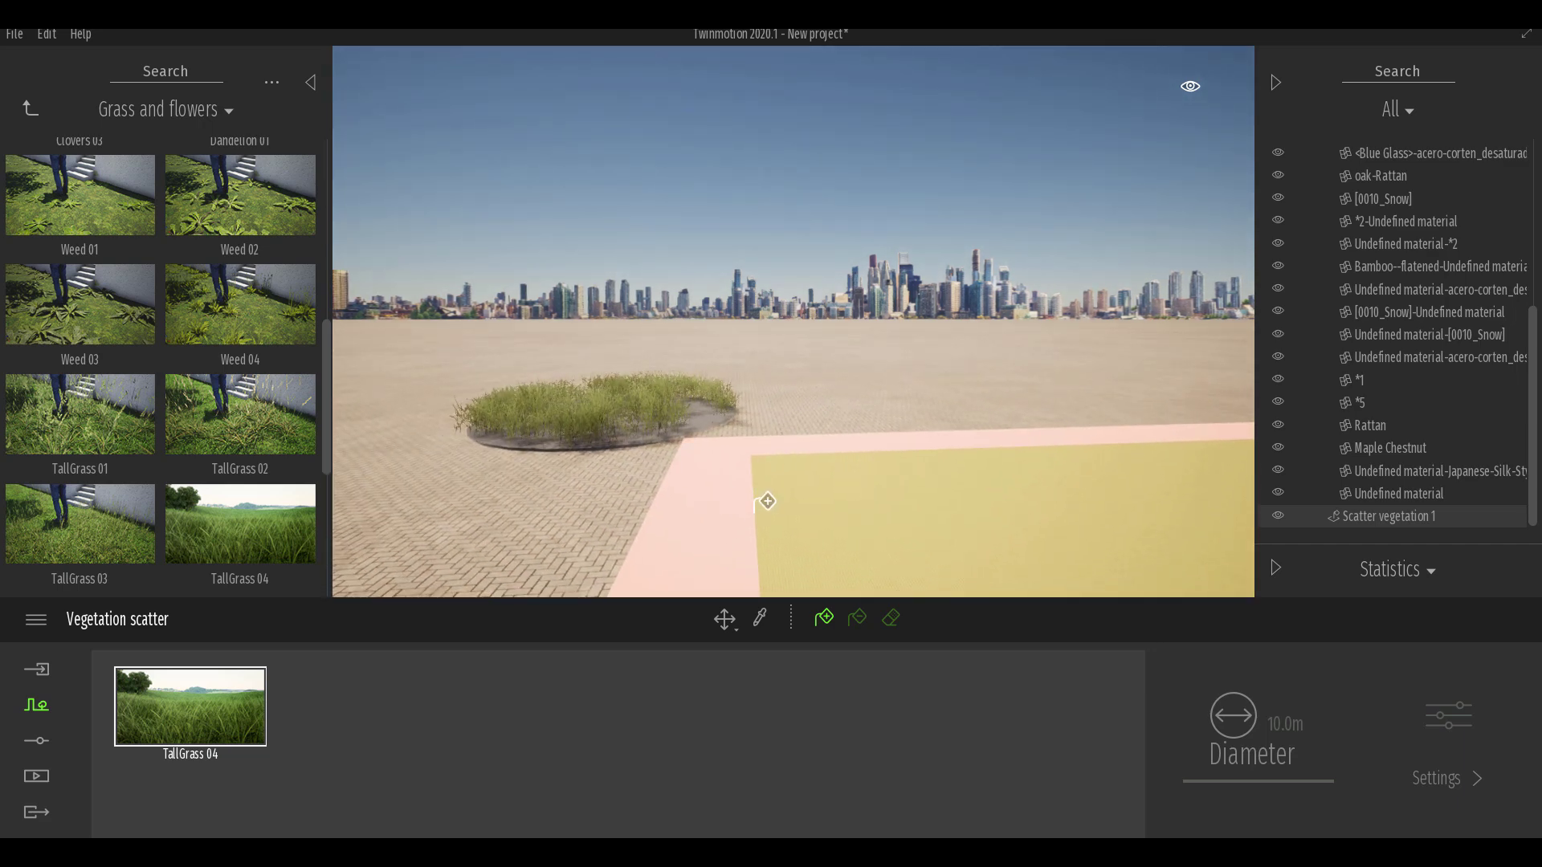
{"action": "key", "text": "s"}
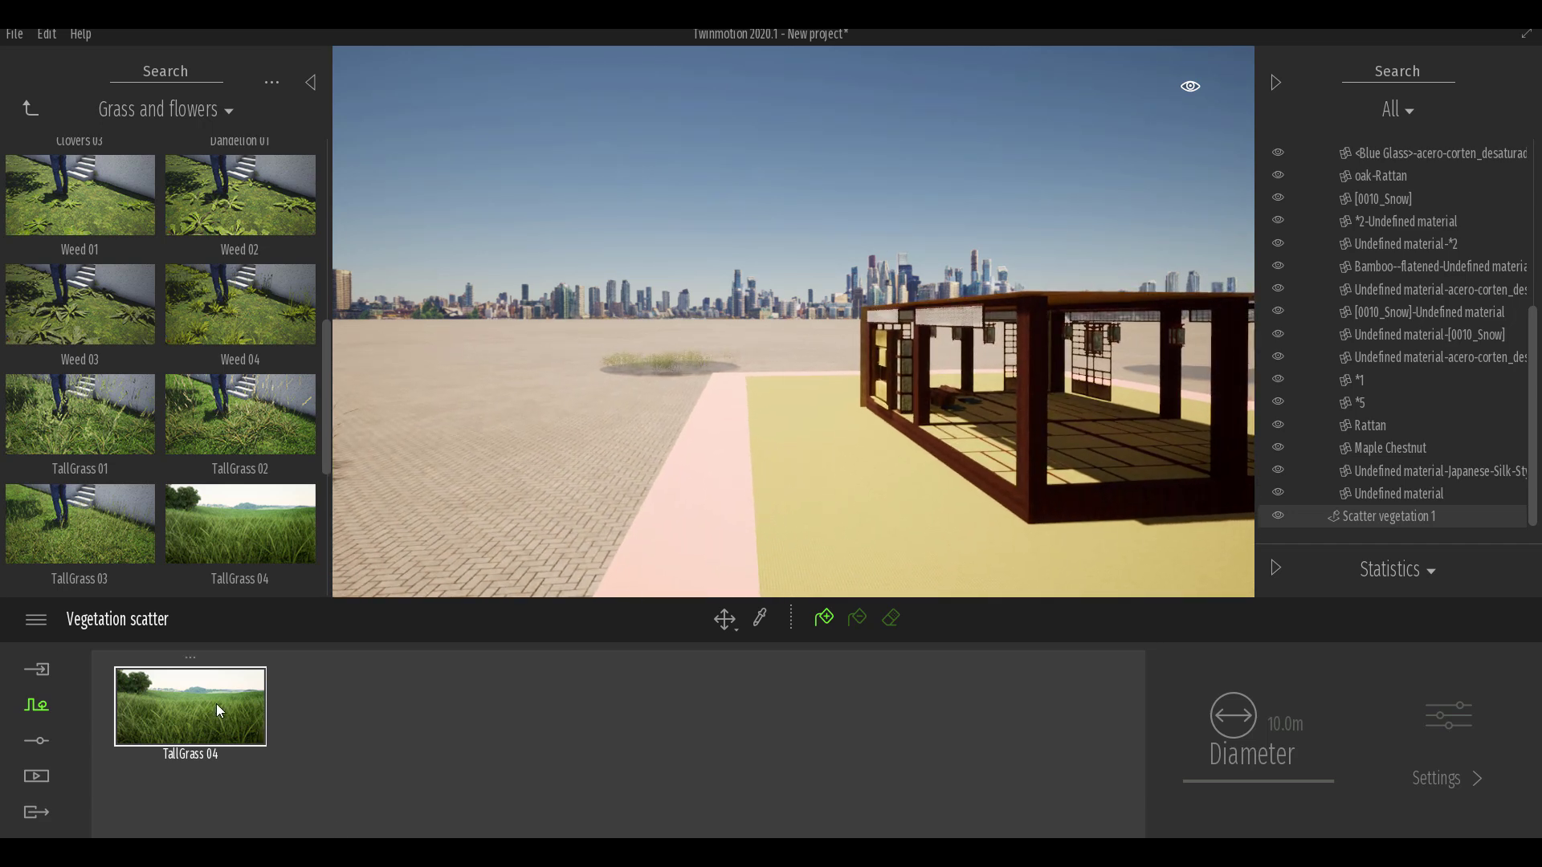
Scatter TallGrass 04 over the plot's yellow inner ground around the pavilion
{"action": "left_click", "coordinate": [845, 524]}
{"action": "key", "text": "d"}
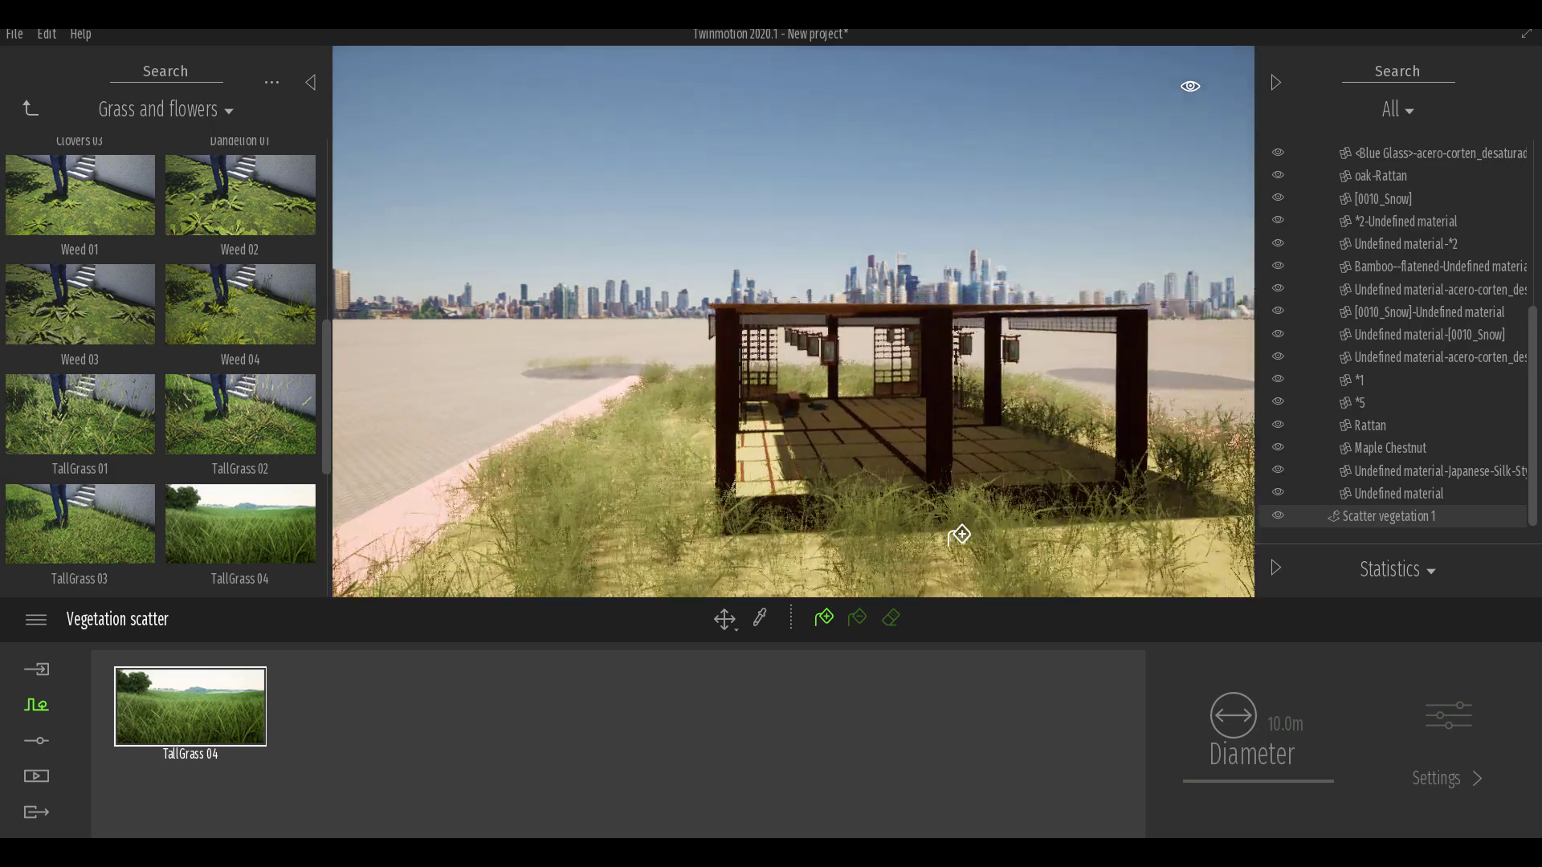
{"action": "key", "text": "e"}
{"action": "key", "text": "d"}
{"action": "key", "text": "q"}
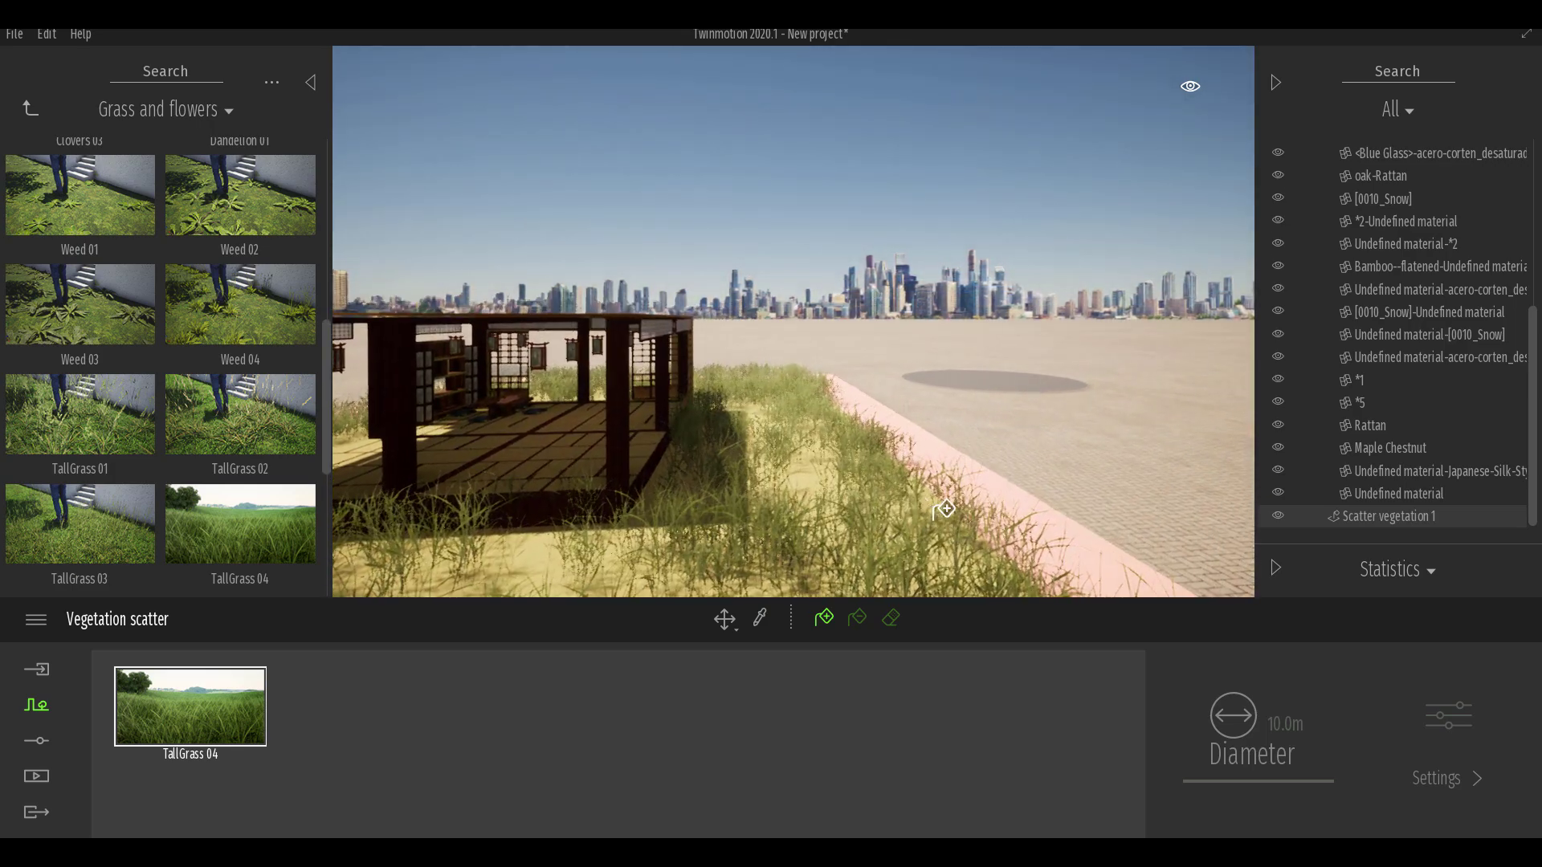
Thicken the TallGrass 04 around the pavilion by repeating the scatter fill on the same inner ground
{"action": "right_click_drag", "start_coordinate": [778, 523], "coordinate": [604, 481]}
{"action": "key", "text": "a"}
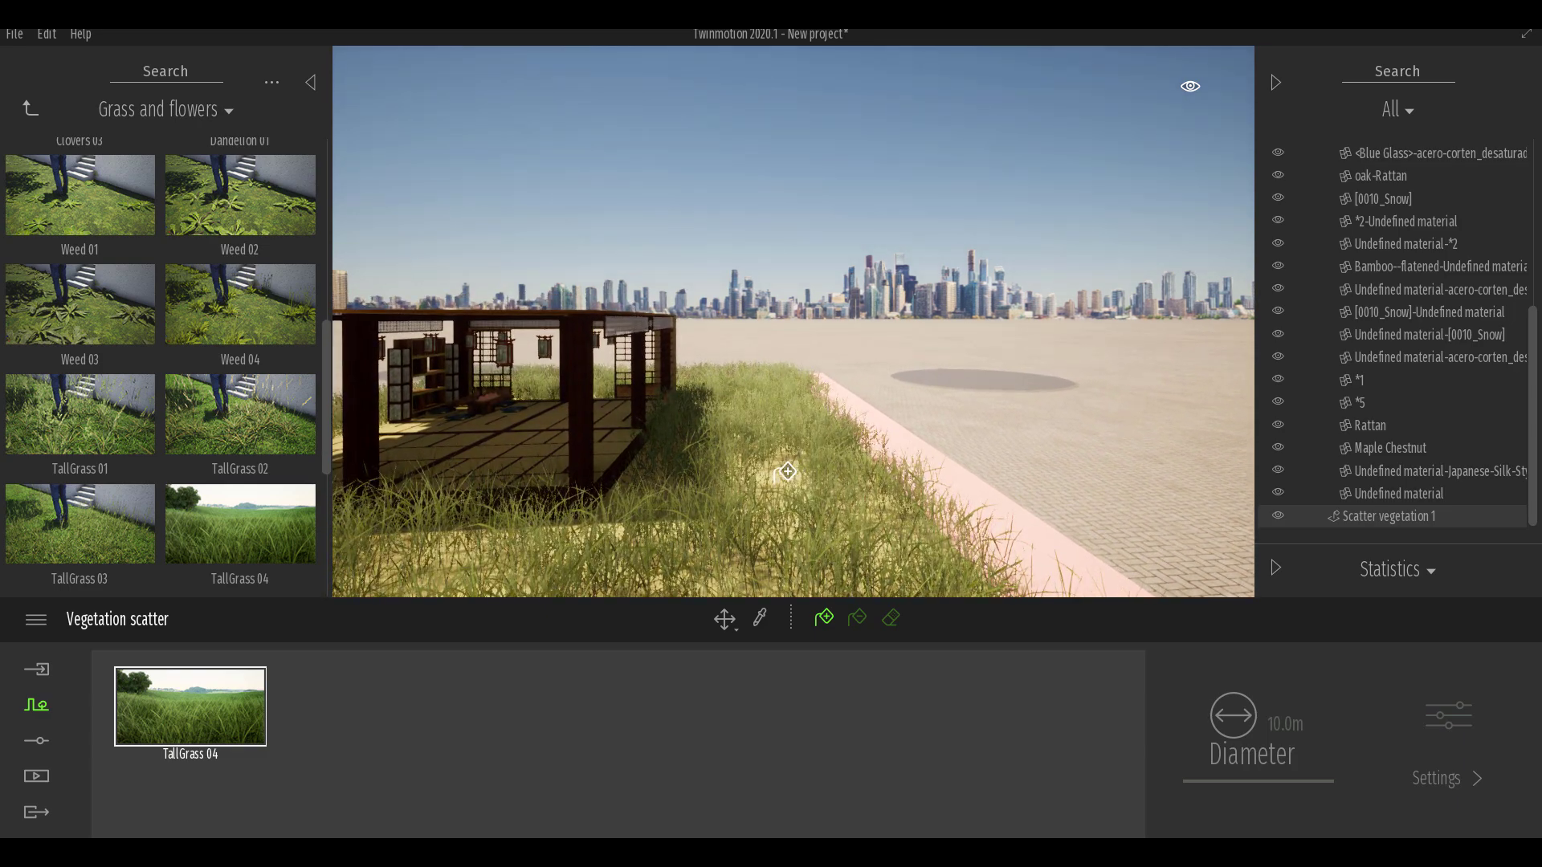
{"action": "key", "text": "s"}
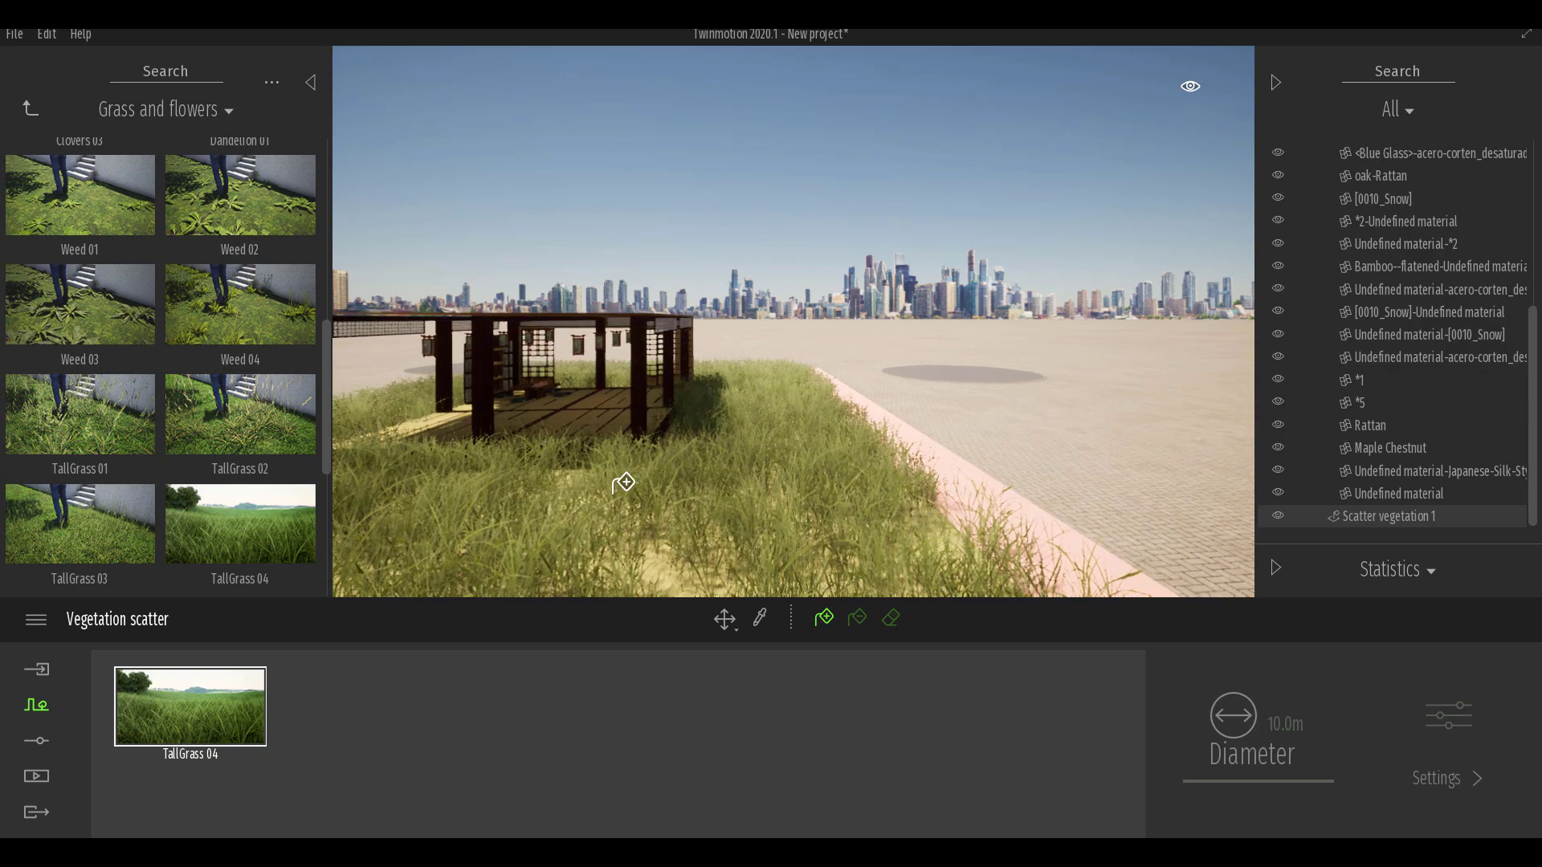
{"action": "key", "text": "a"}
{"action": "key", "text": "q"}
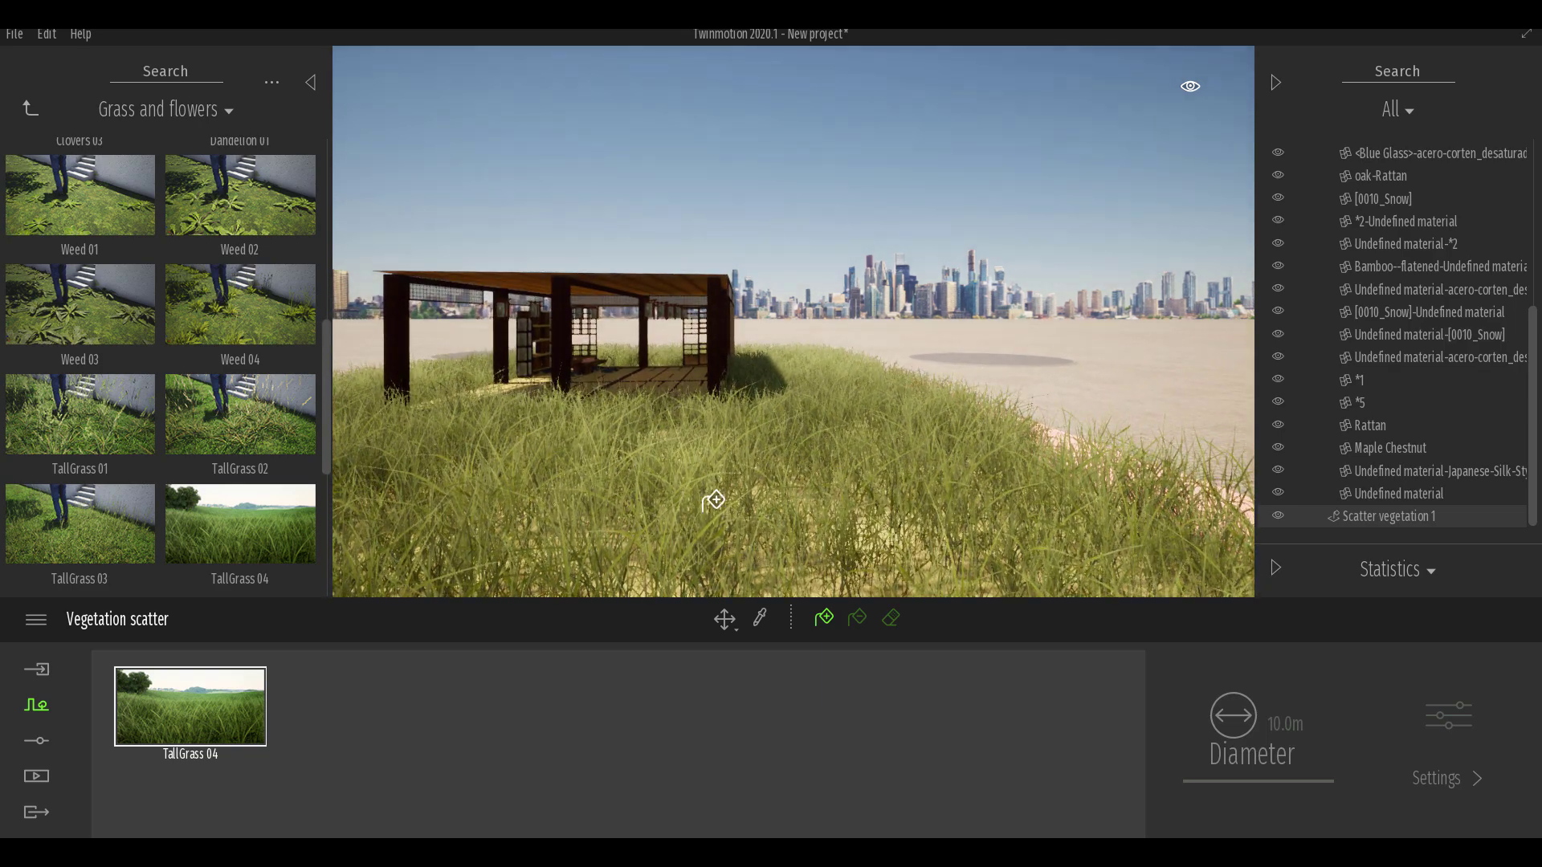
{"action": "key", "text": "a"}
{"action": "key", "text": "q"}
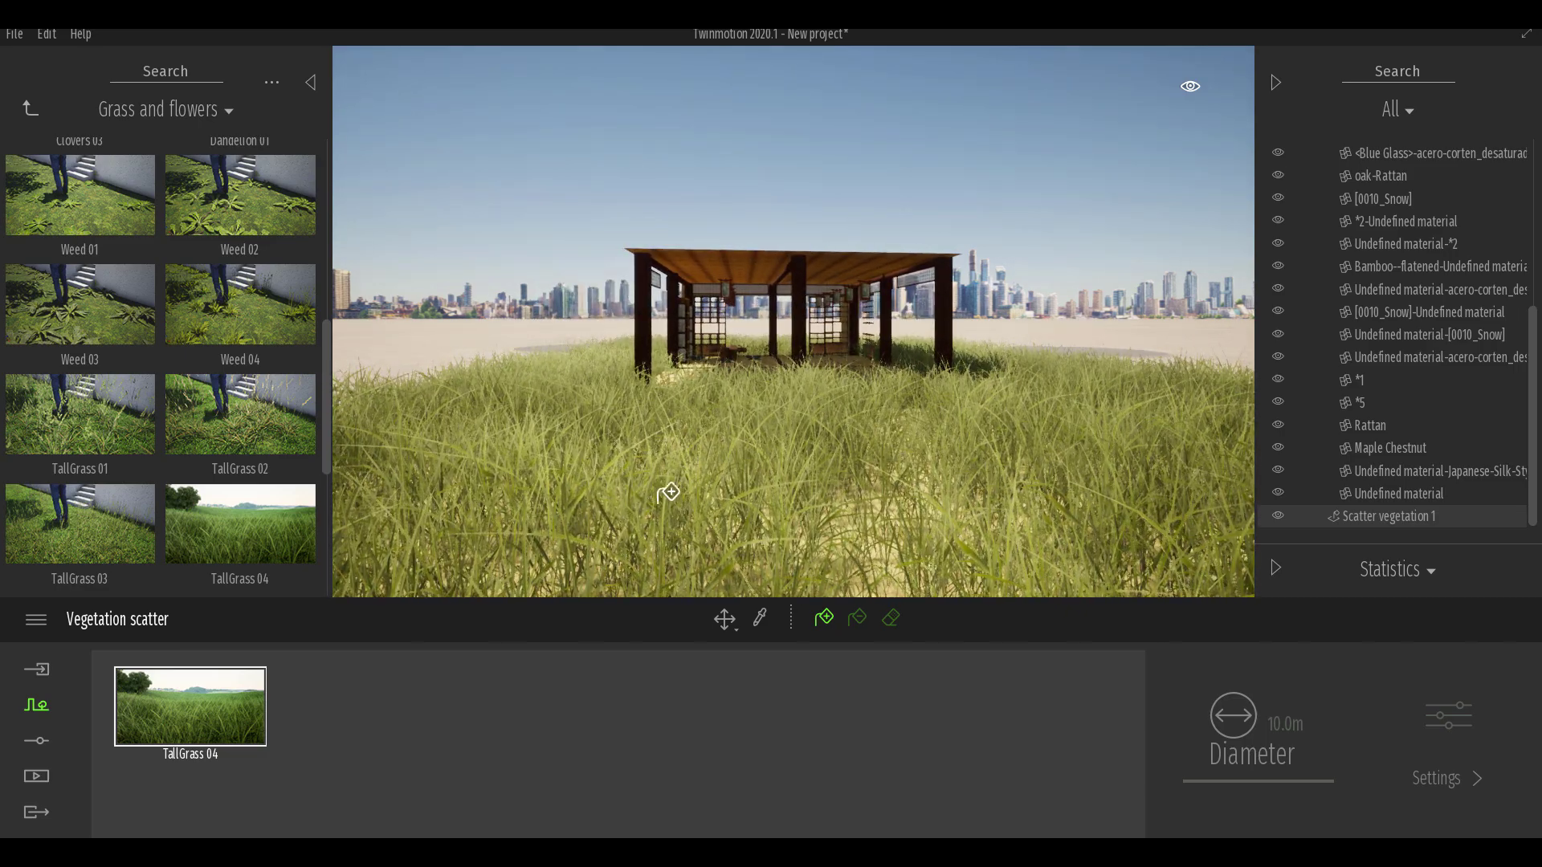
{"action": "key", "text": "a"}
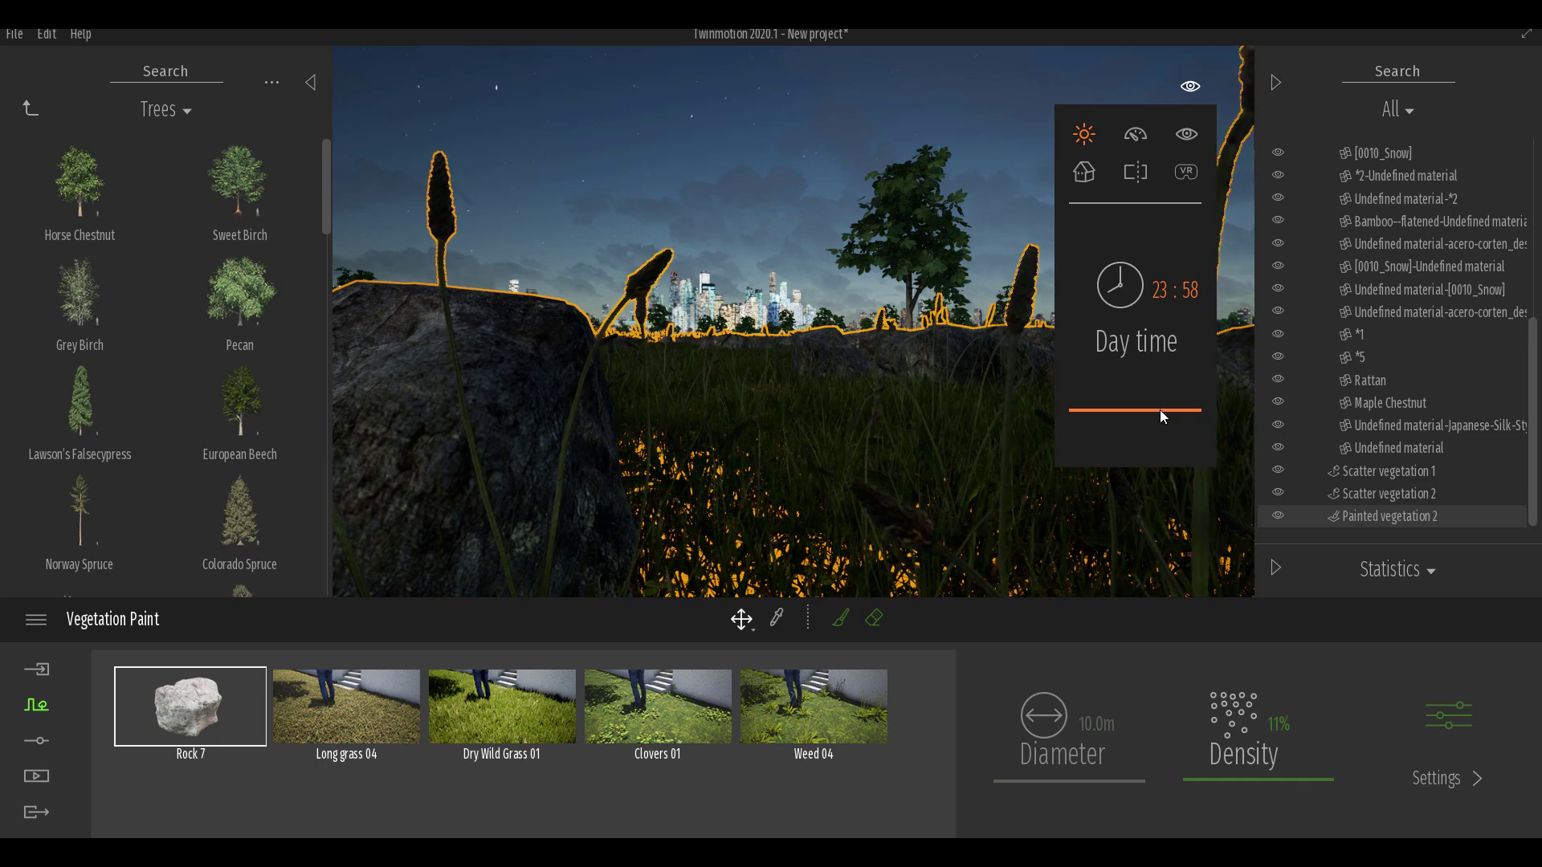
Change the scene's day time from night to daylight and examine the Horse Chestnut's leaves up close
{"action": "left_click_drag", "start_coordinate": [1159, 411], "coordinate": [1145, 348]}
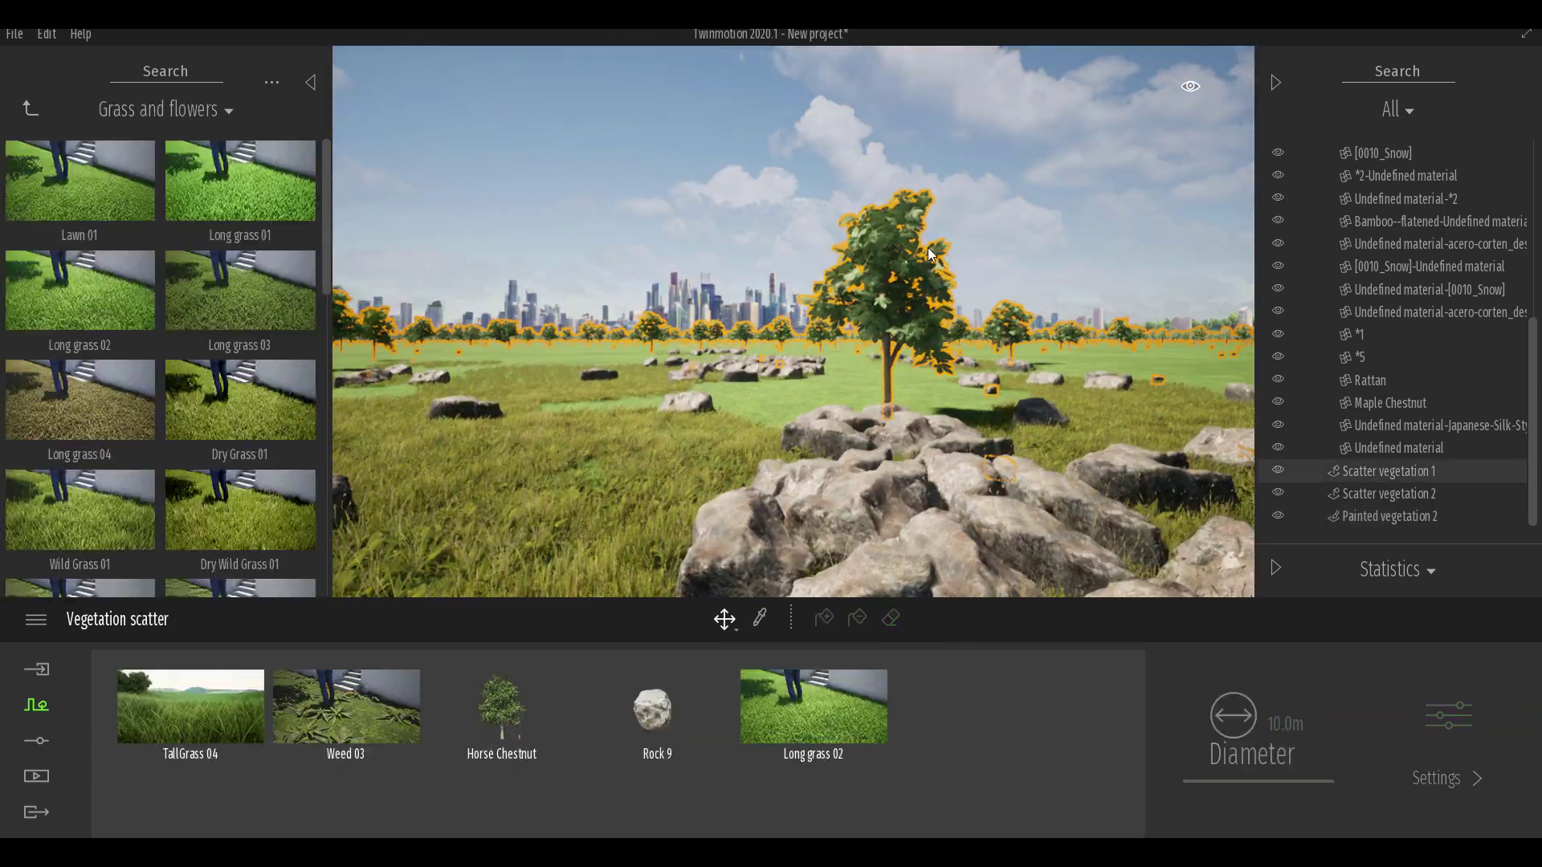
{"action": "scroll", "coordinate": [929, 251], "scroll_direction": "up", "scroll_amount": 5}
{"action": "middle_click_drag", "start_coordinate": [1149, 247], "coordinate": [1049, 285]}
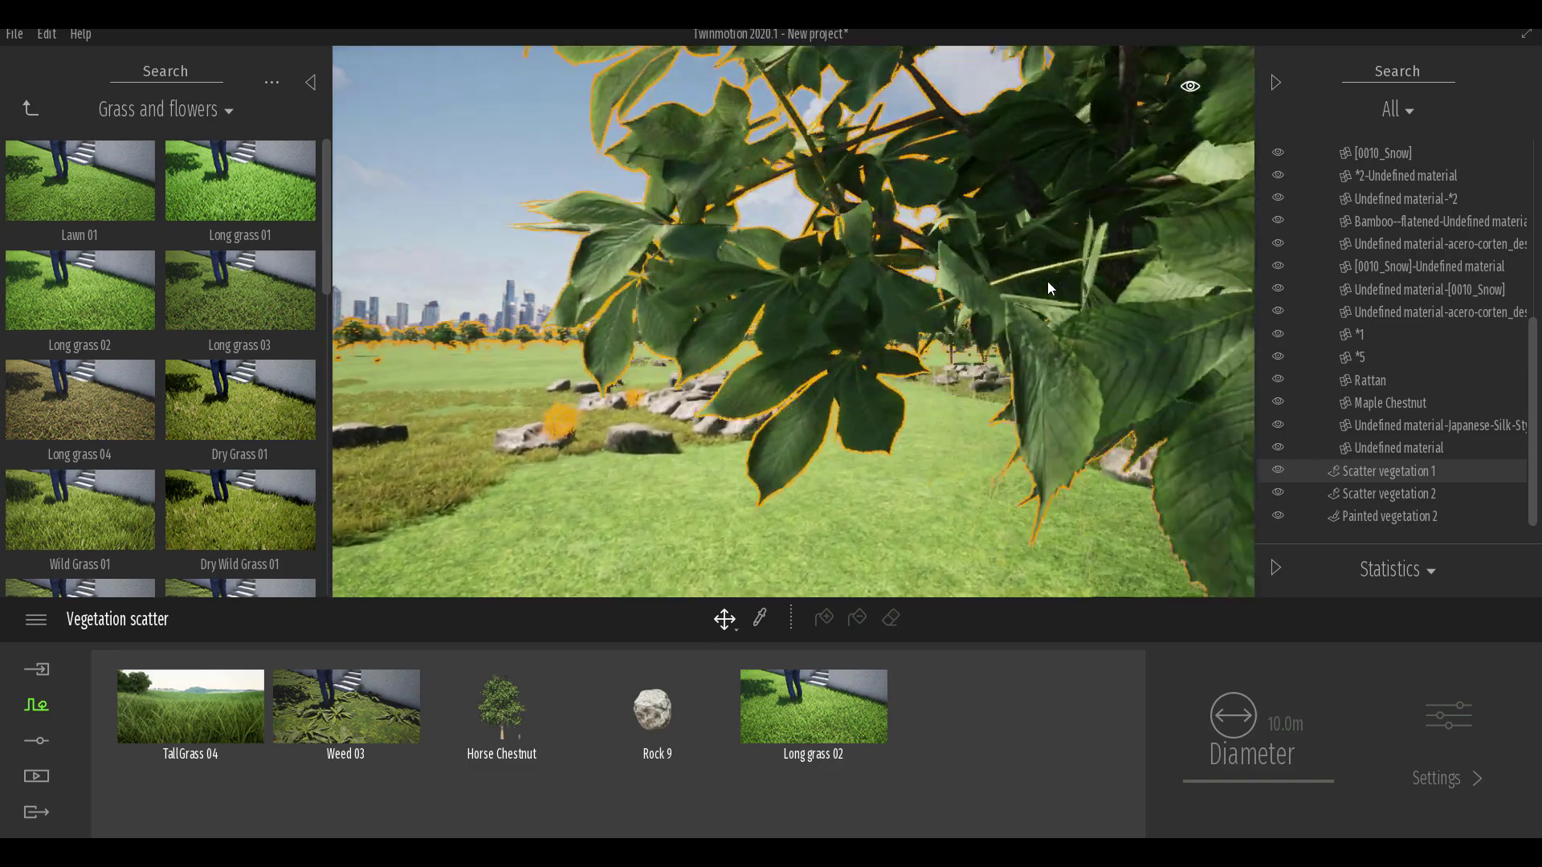
Examine the Horse Chestnut's foliage up close and the scattered trees and rocks from a distance
{"action": "scroll", "coordinate": [1051, 287], "scroll_direction": "up", "scroll_amount": 2}
{"action": "scroll", "coordinate": [811, 343], "scroll_direction": "down", "scroll_amount": 4}
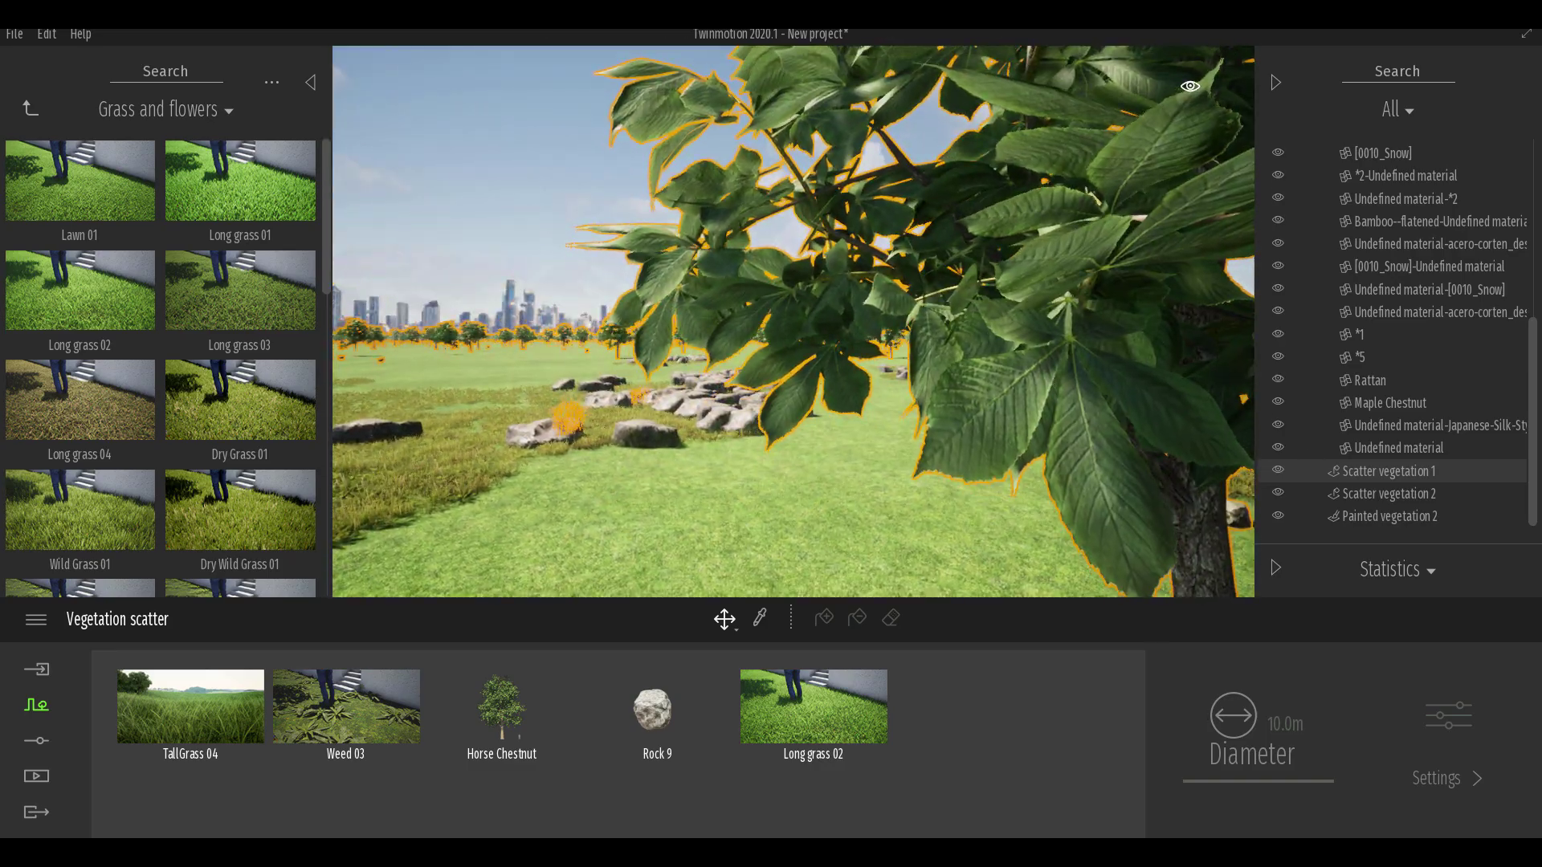
{"action": "mouse_move", "coordinate": [1048, 376]}
{"action": "middle_mouse_down"}
{"action": "mouse_move", "coordinate": [771, 376]}
{"action": "mouse_move", "coordinate": [1049, 376]}
{"action": "middle_mouse_up"}
{"action": "scroll", "coordinate": [1048, 375], "scroll_direction": "down", "scroll_amount": 4}
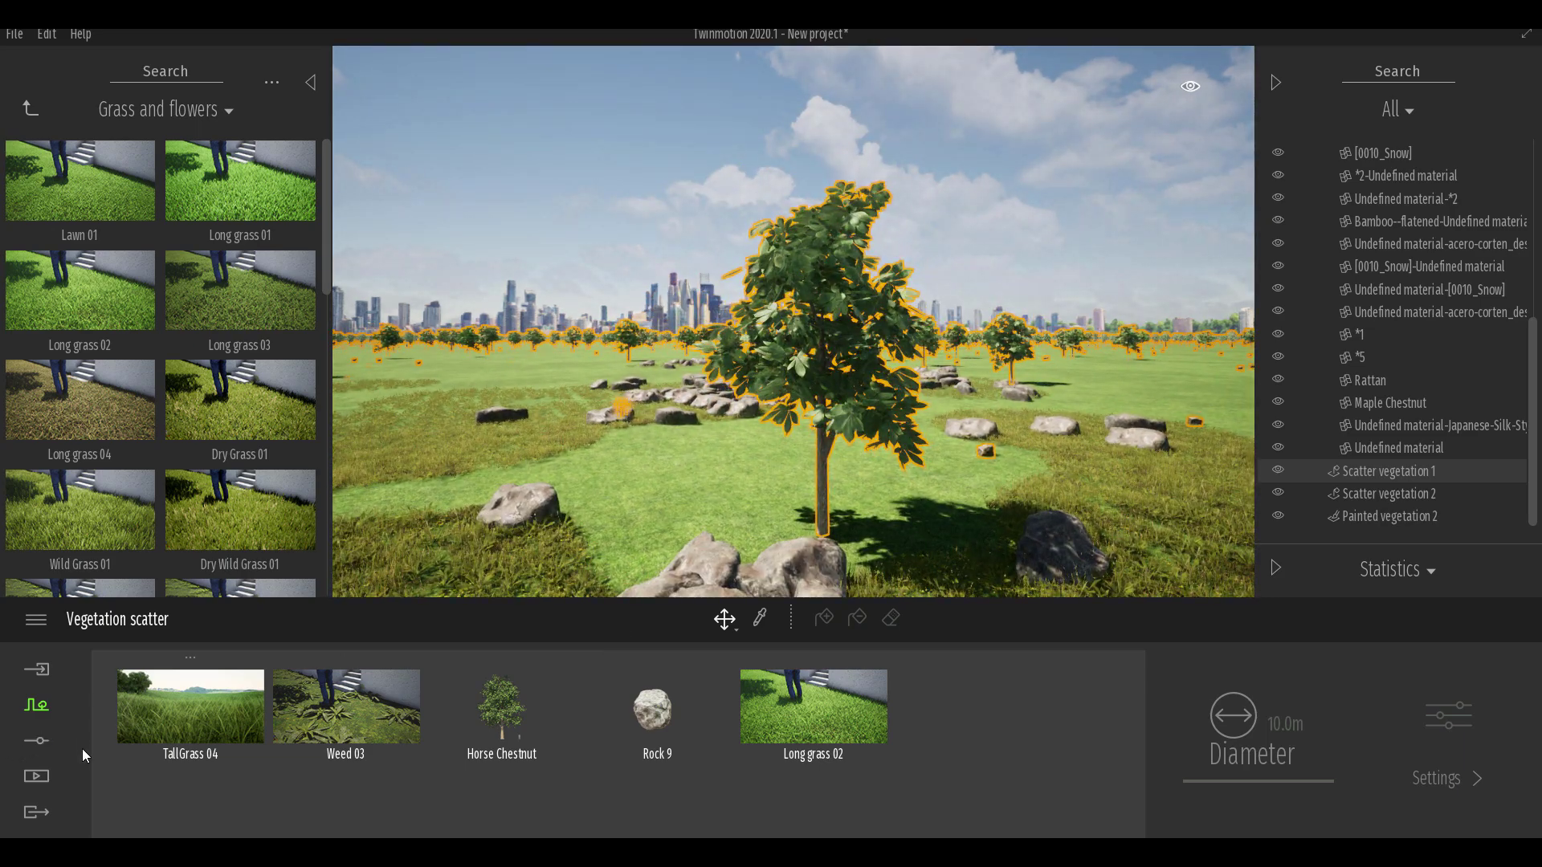
{"action": "scroll", "coordinate": [692, 513], "scroll_direction": "down", "scroll_amount": 6}
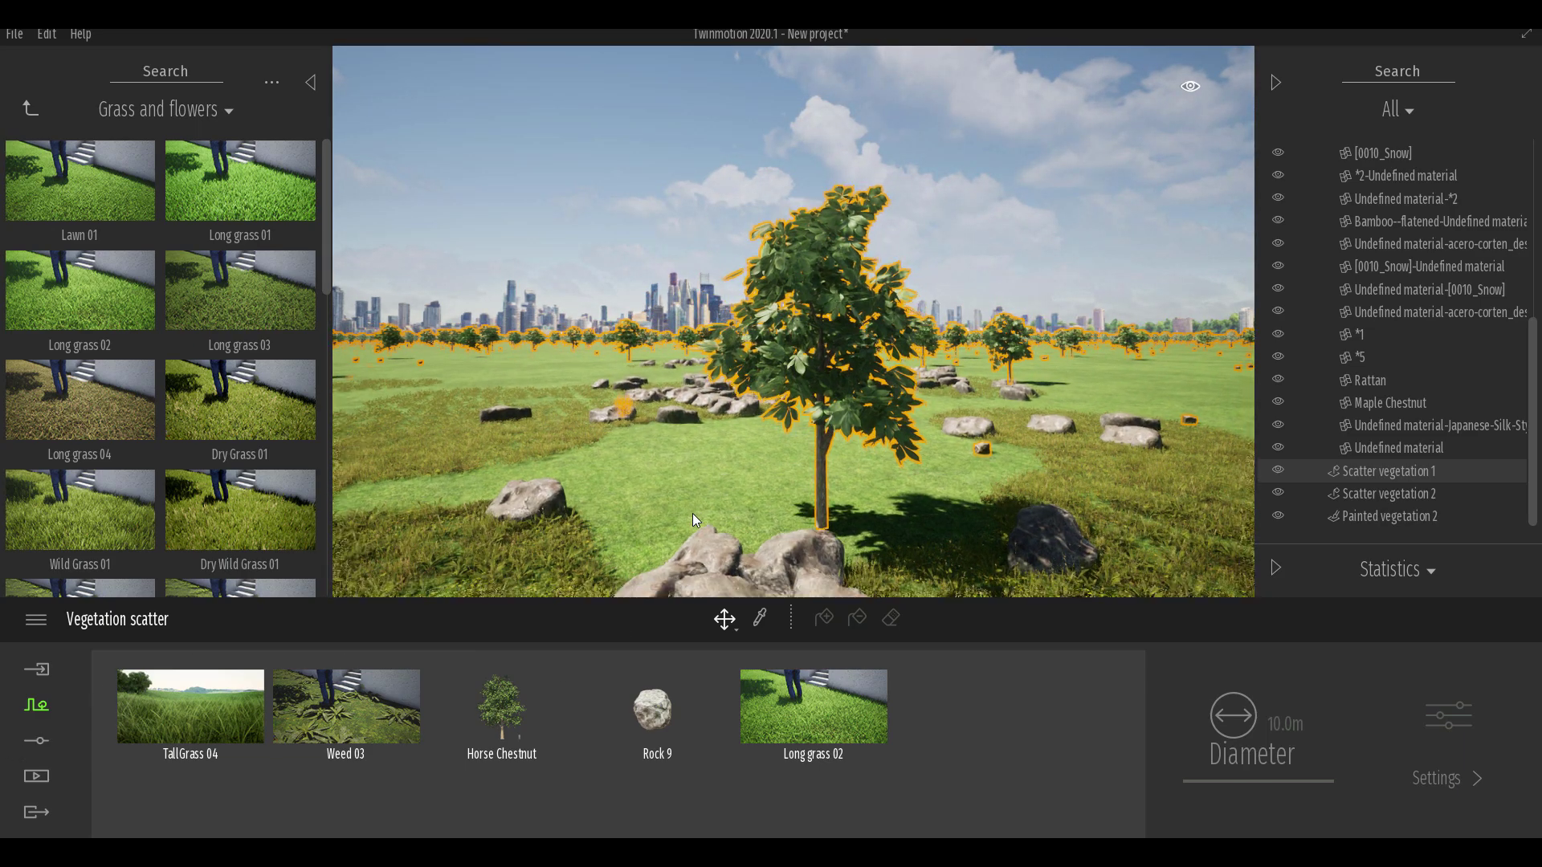
{"action": "middle_click_drag", "start_coordinate": [836, 345], "coordinate": [724, 578]}
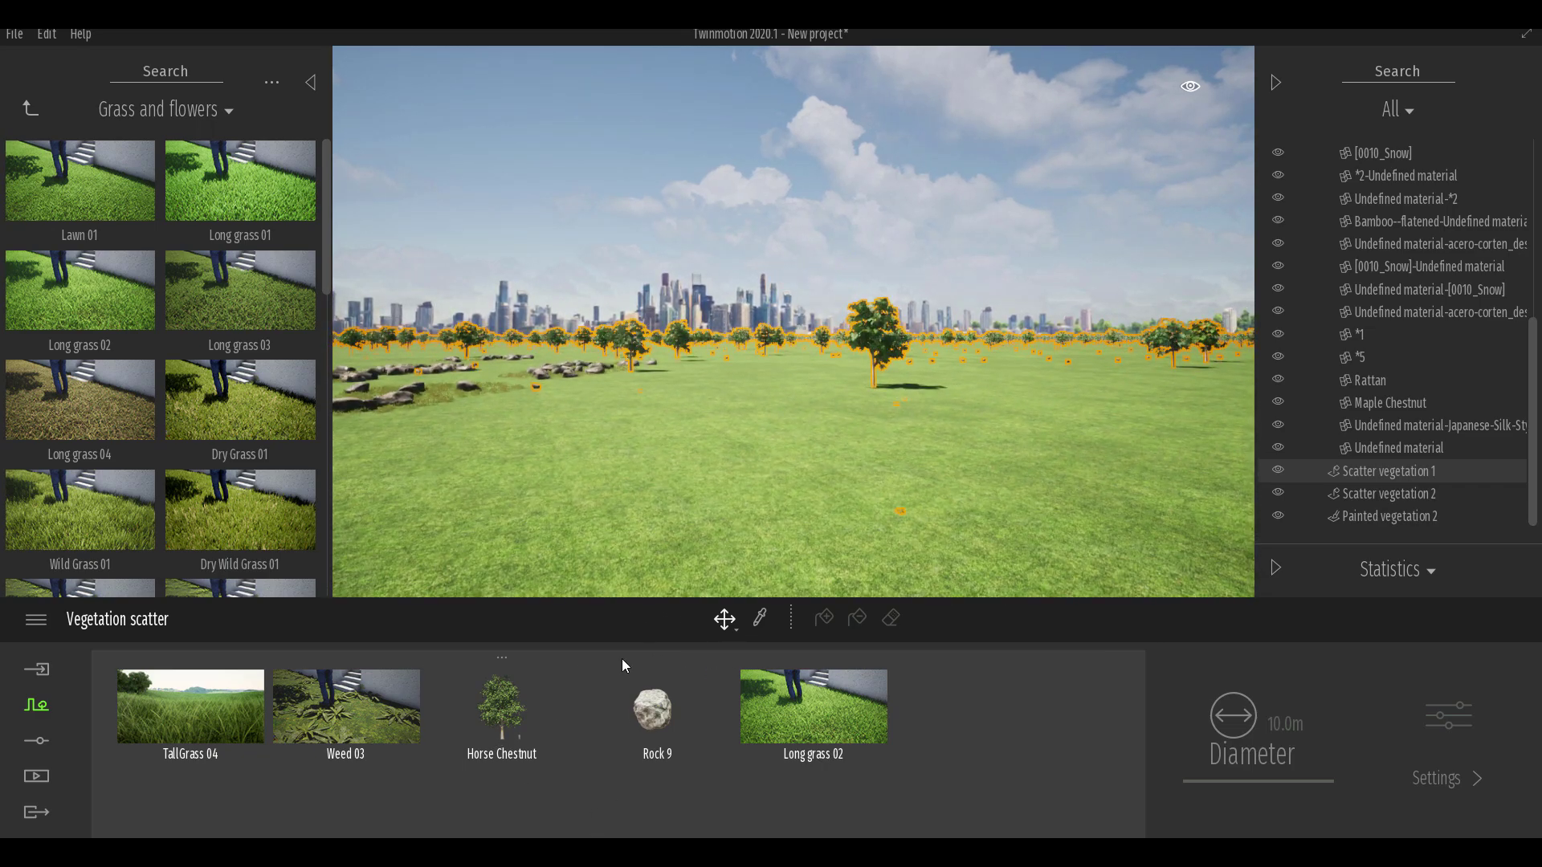
Place a Lawson's Falsecypress on the open lawn and set its age to 93%
{"action": "left_click", "coordinate": [501, 707]}
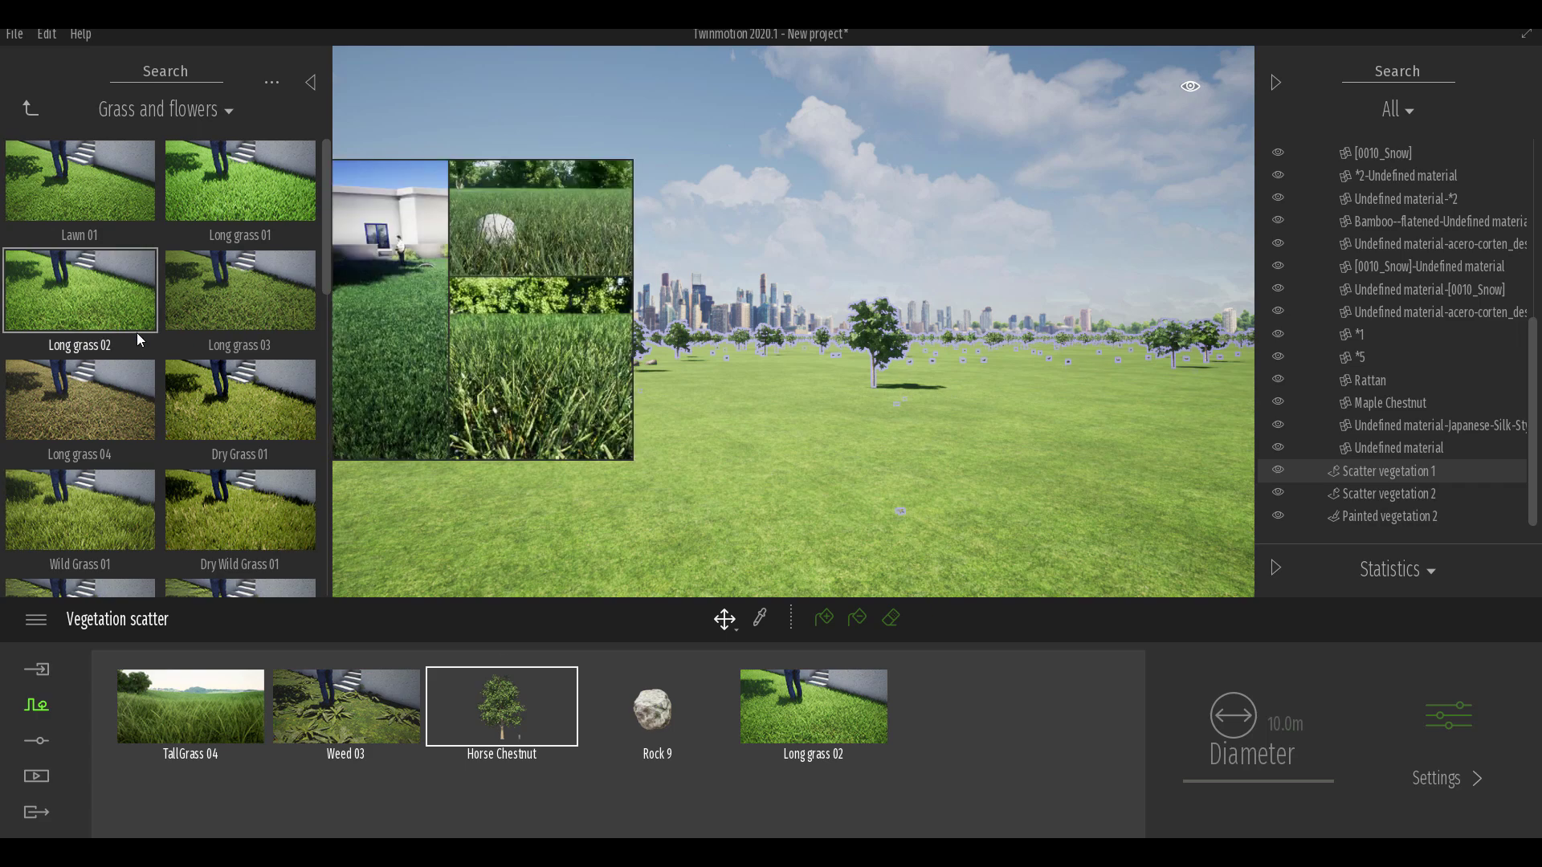
{"action": "left_click", "coordinate": [31, 109]}
{"action": "left_click", "coordinate": [245, 193]}
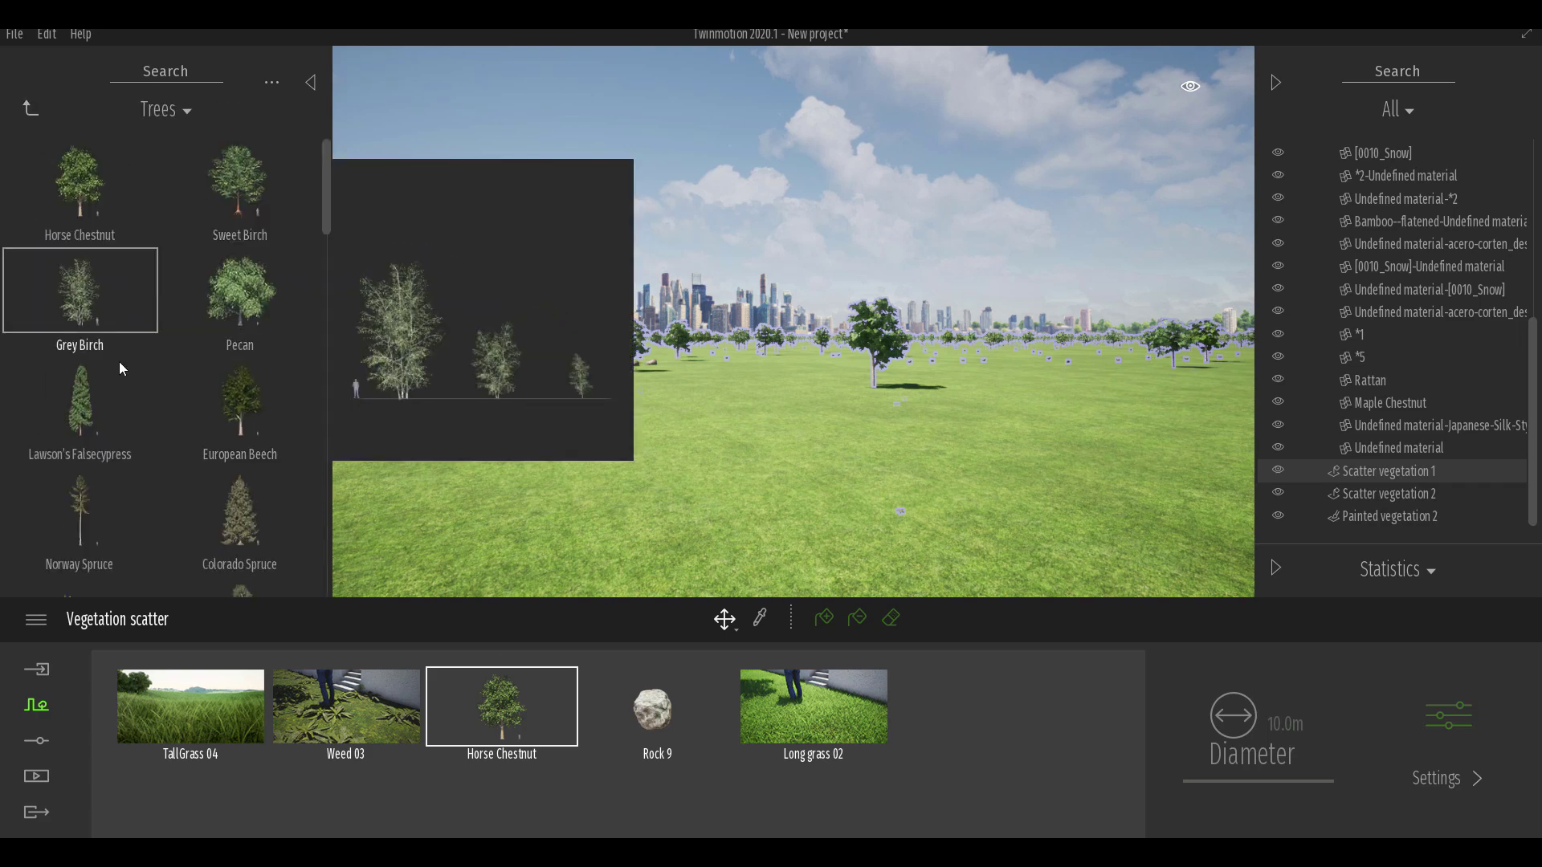
{"action": "left_click_drag", "start_coordinate": [715, 528], "coordinate": [735, 520]}
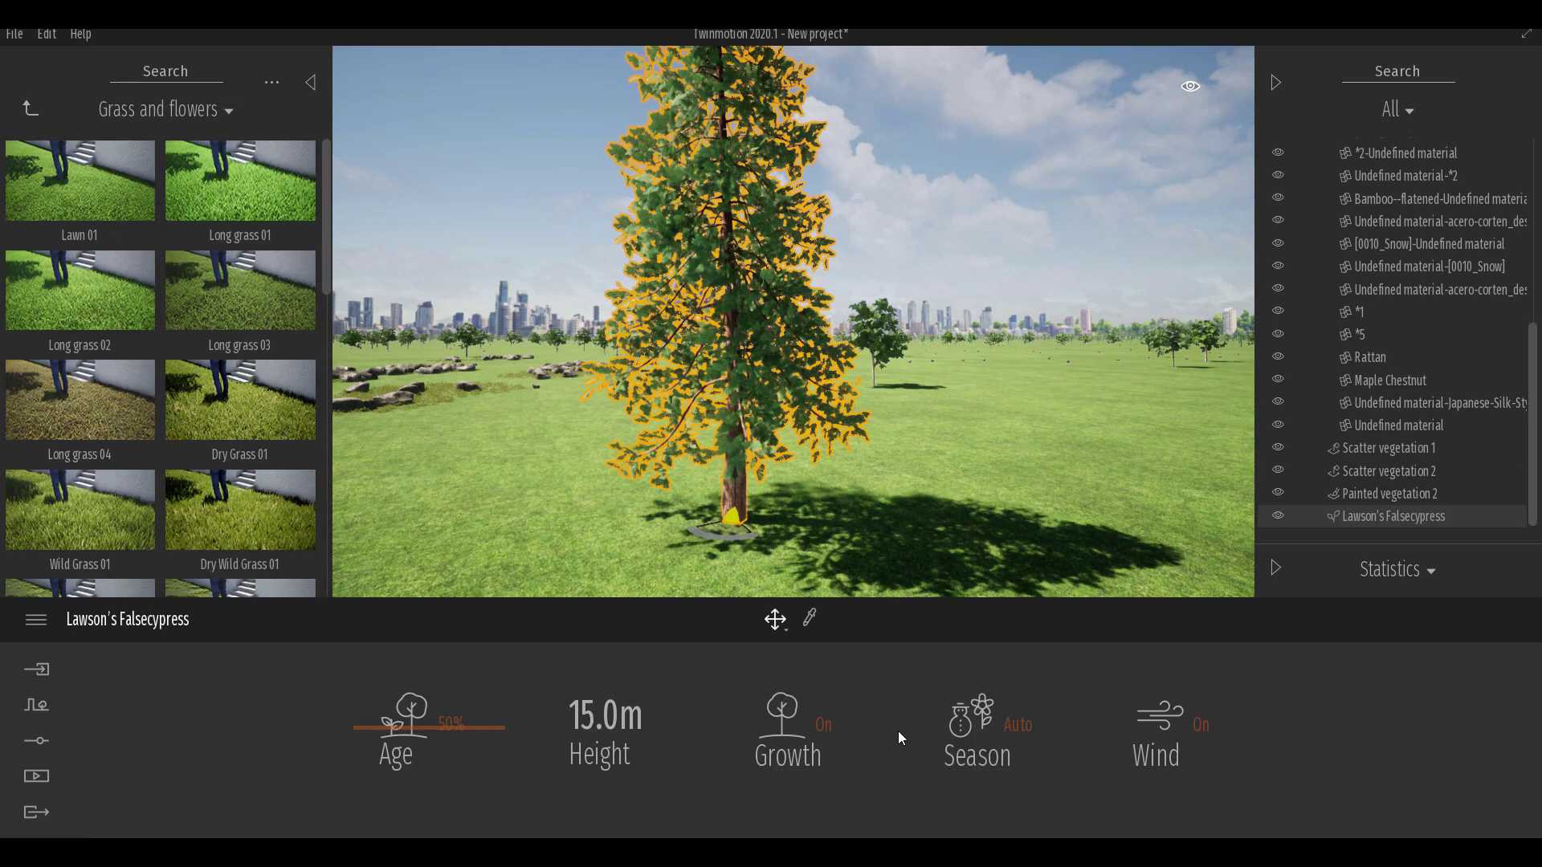
{"action": "left_click_drag", "start_coordinate": [441, 728], "coordinate": [409, 672]}
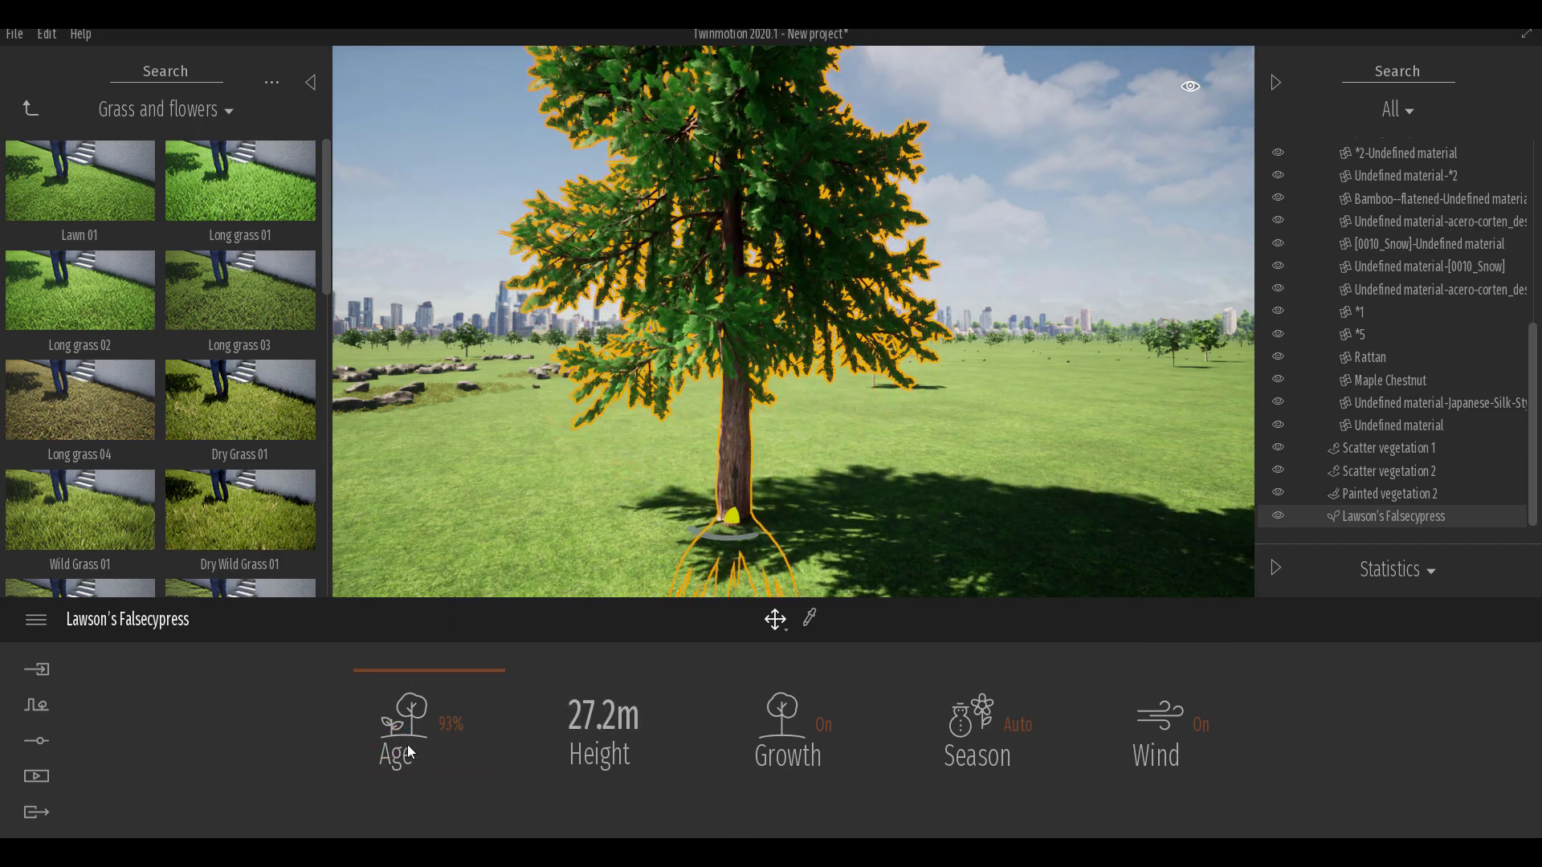
{"action": "scroll", "coordinate": [797, 461], "scroll_direction": "down", "scroll_amount": 5}
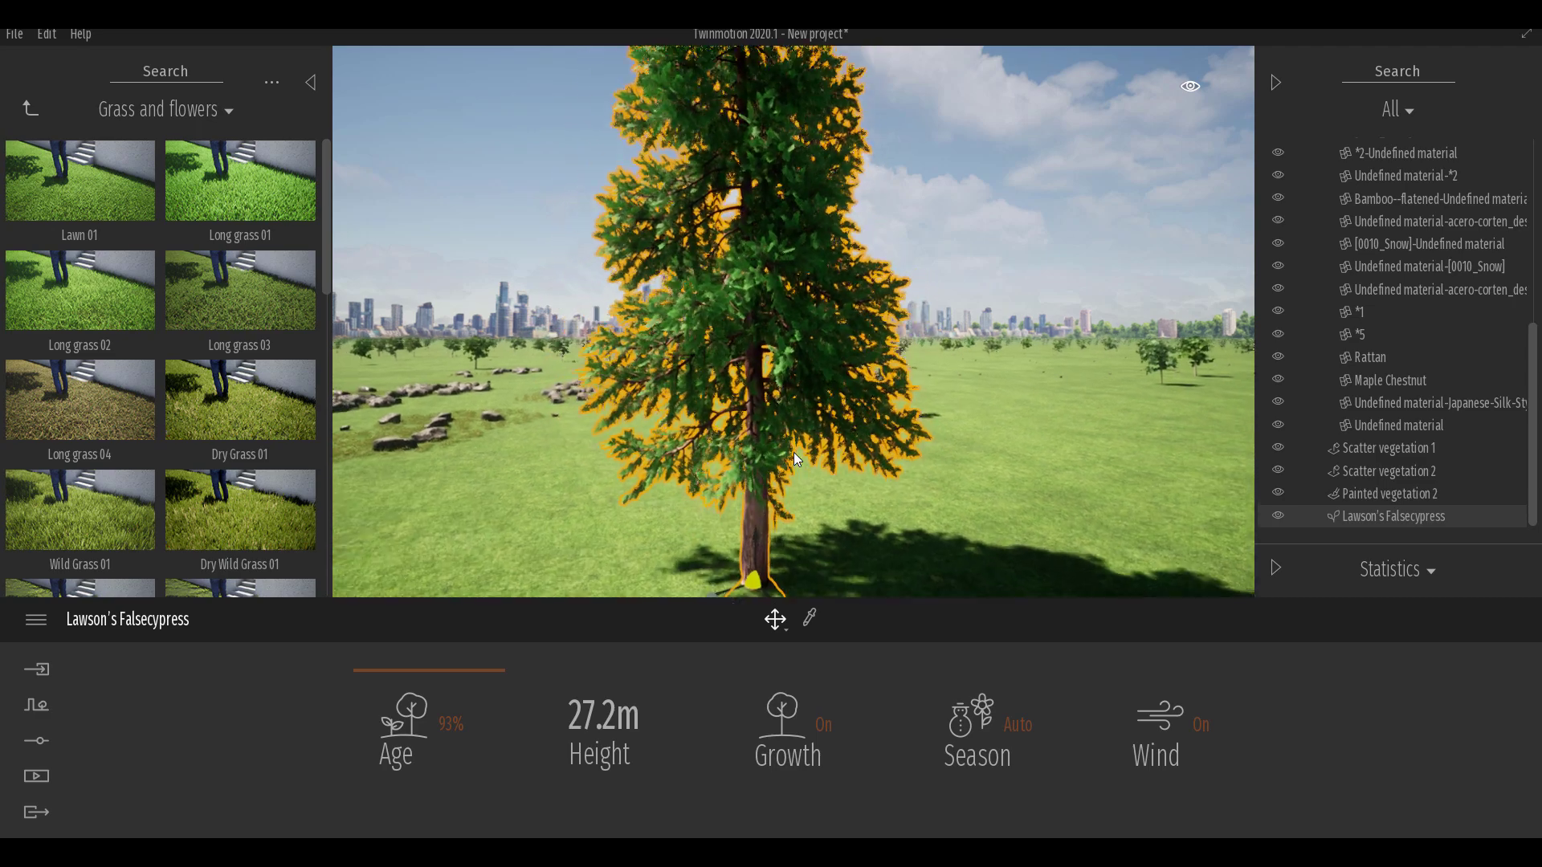
{"action": "scroll", "coordinate": [793, 427], "scroll_direction": "down", "scroll_amount": 3}
{"action": "middle_click_drag", "start_coordinate": [777, 372], "coordinate": [676, 482]}
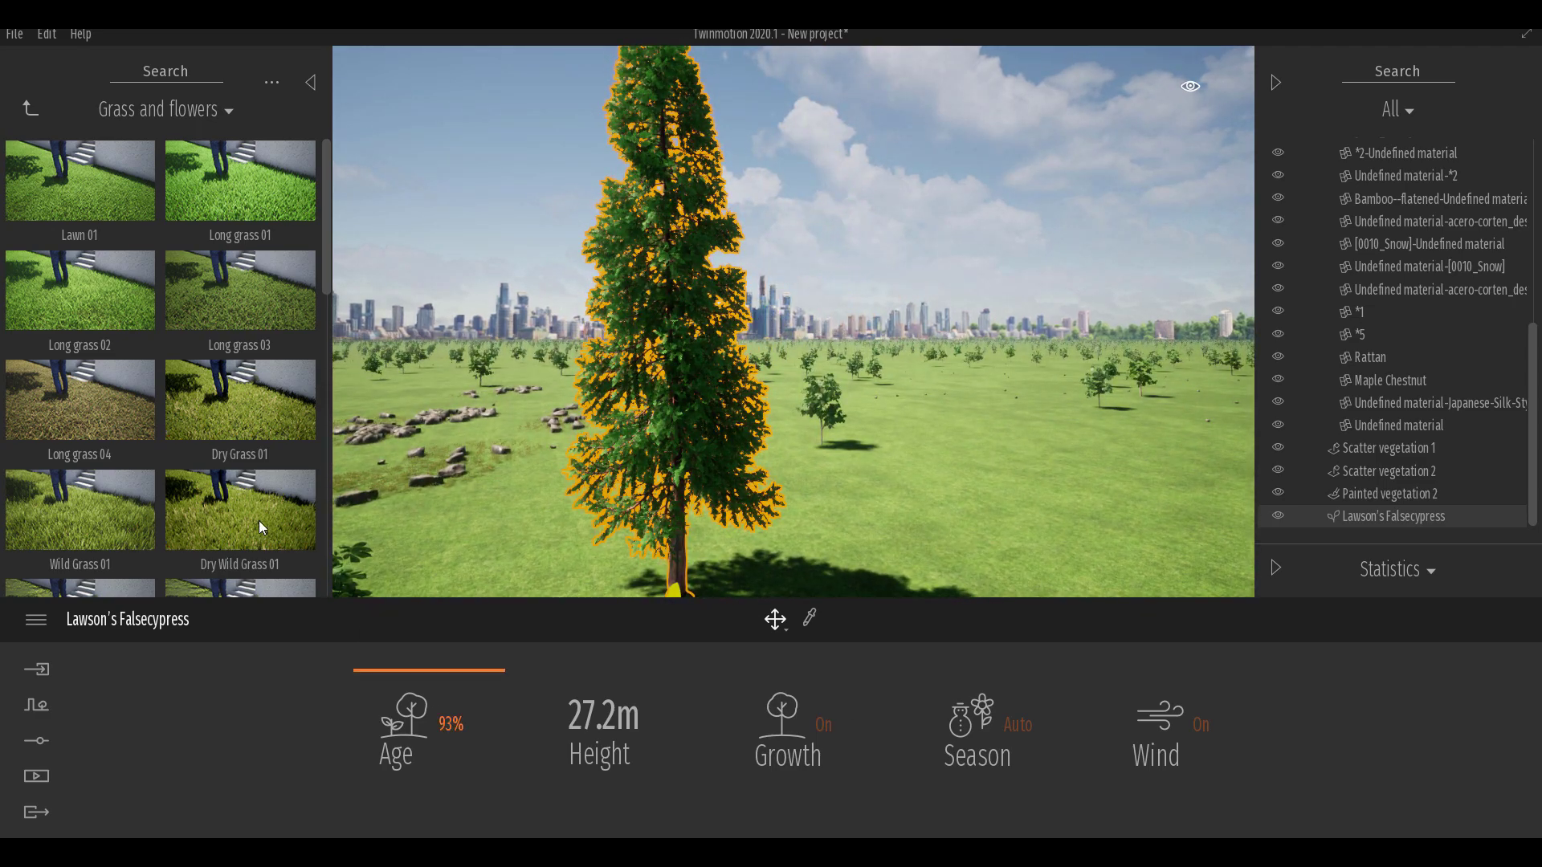
Place a Colorado Spruce on the lawn beside the Lawson's Falsecypress
{"action": "left_click", "coordinate": [17, 101]}
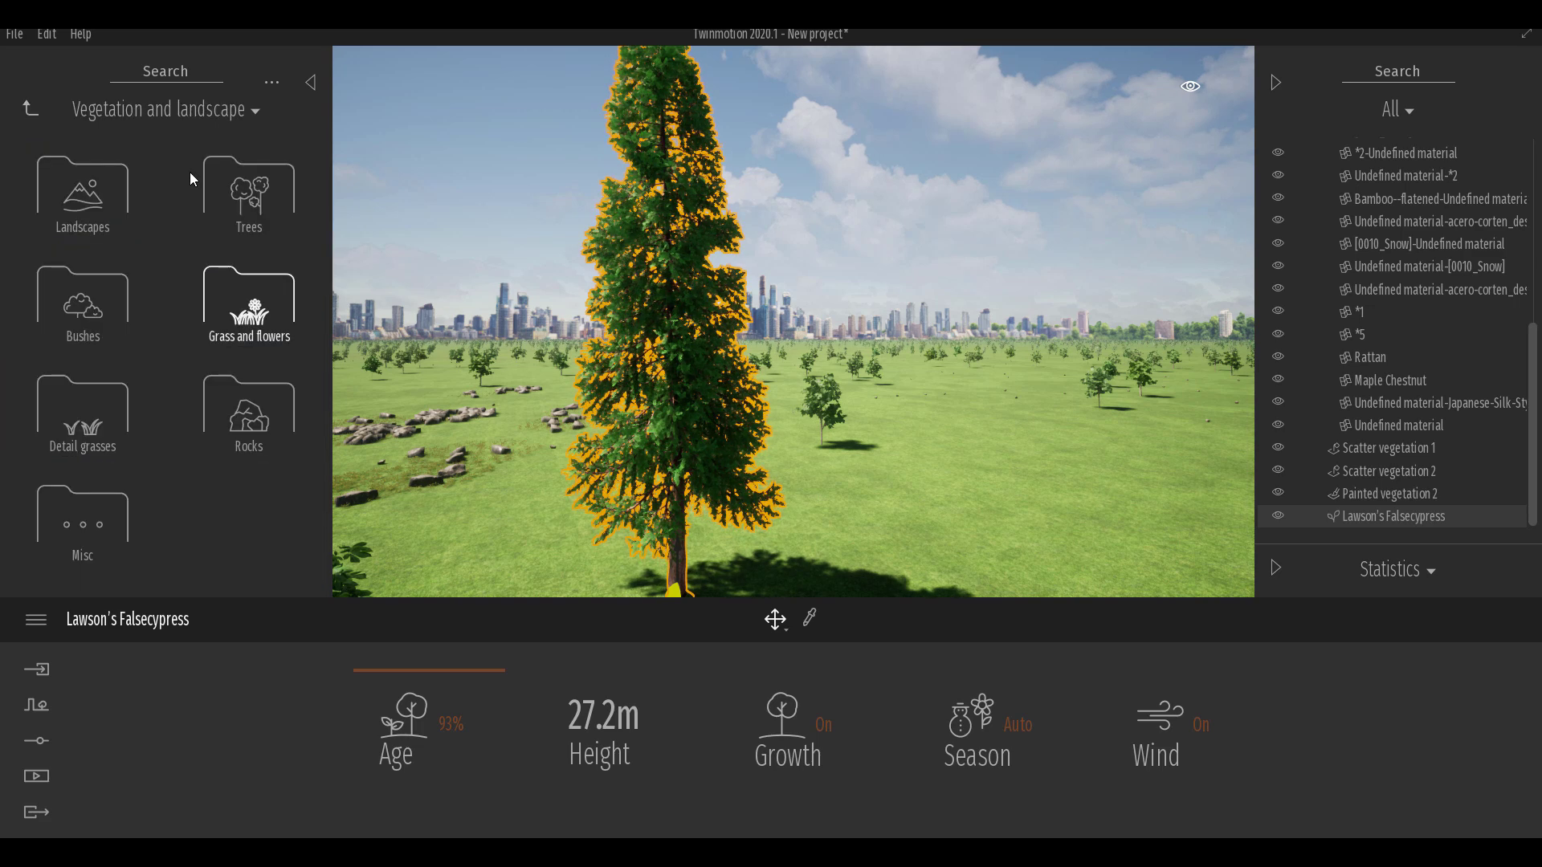
{"action": "left_click", "coordinate": [237, 192]}
{"action": "mouse_move", "coordinate": [216, 321]}
{"action": "left_click_drag", "start_coordinate": [273, 538], "coordinate": [960, 563]}
{"action": "middle_click_drag", "start_coordinate": [1020, 553], "coordinate": [994, 528]}
{"action": "right_click_drag", "start_coordinate": [994, 529], "coordinate": [1055, 585]}
{"action": "middle_click_drag", "start_coordinate": [1055, 584], "coordinate": [1039, 547]}
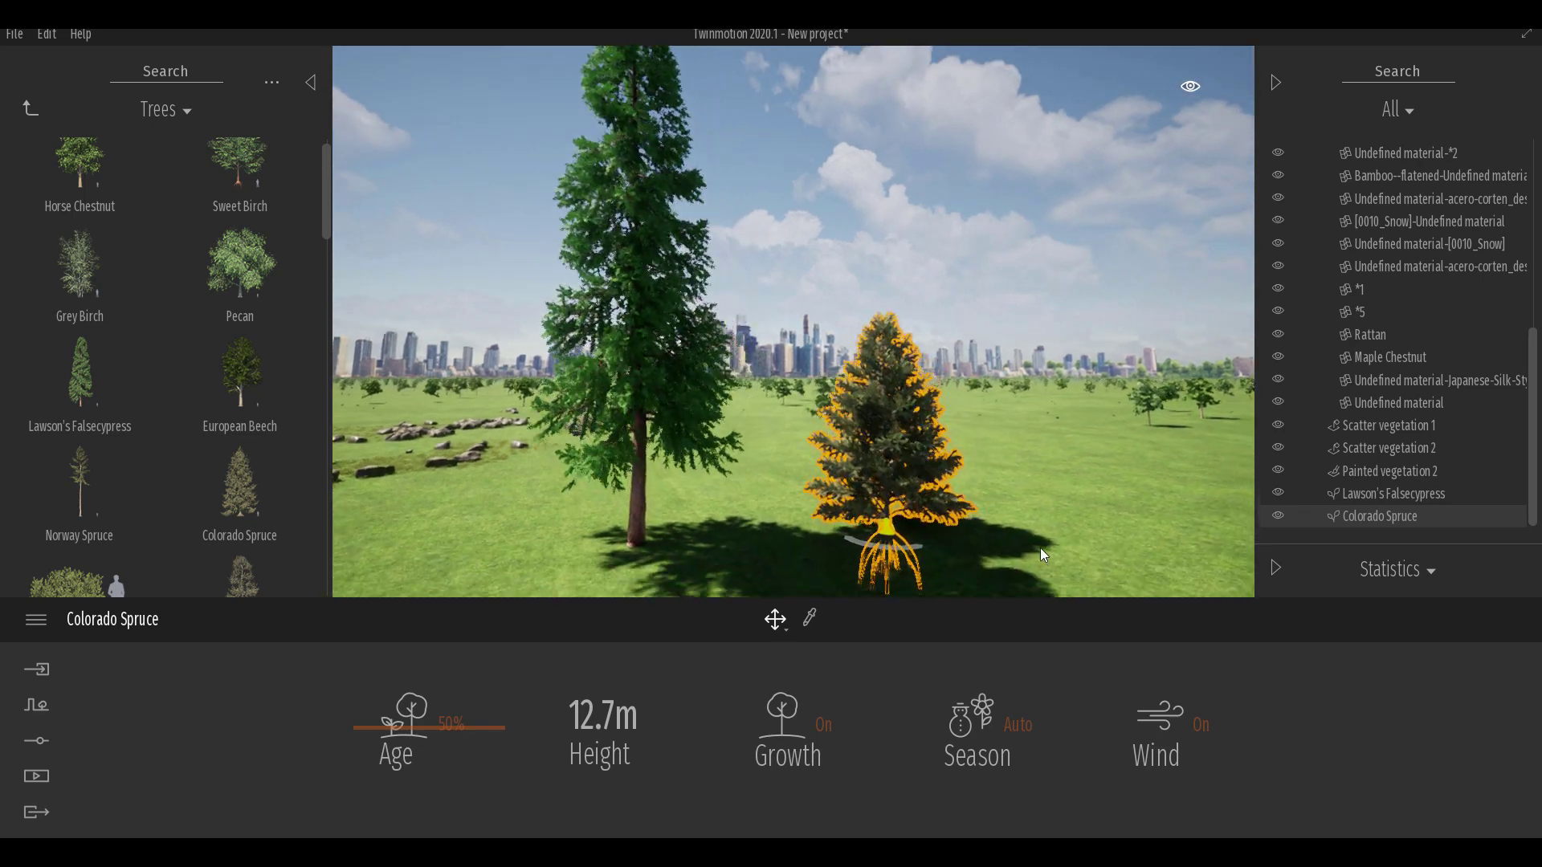
{"action": "scroll", "coordinate": [1035, 530], "scroll_direction": "down", "scroll_amount": 3}
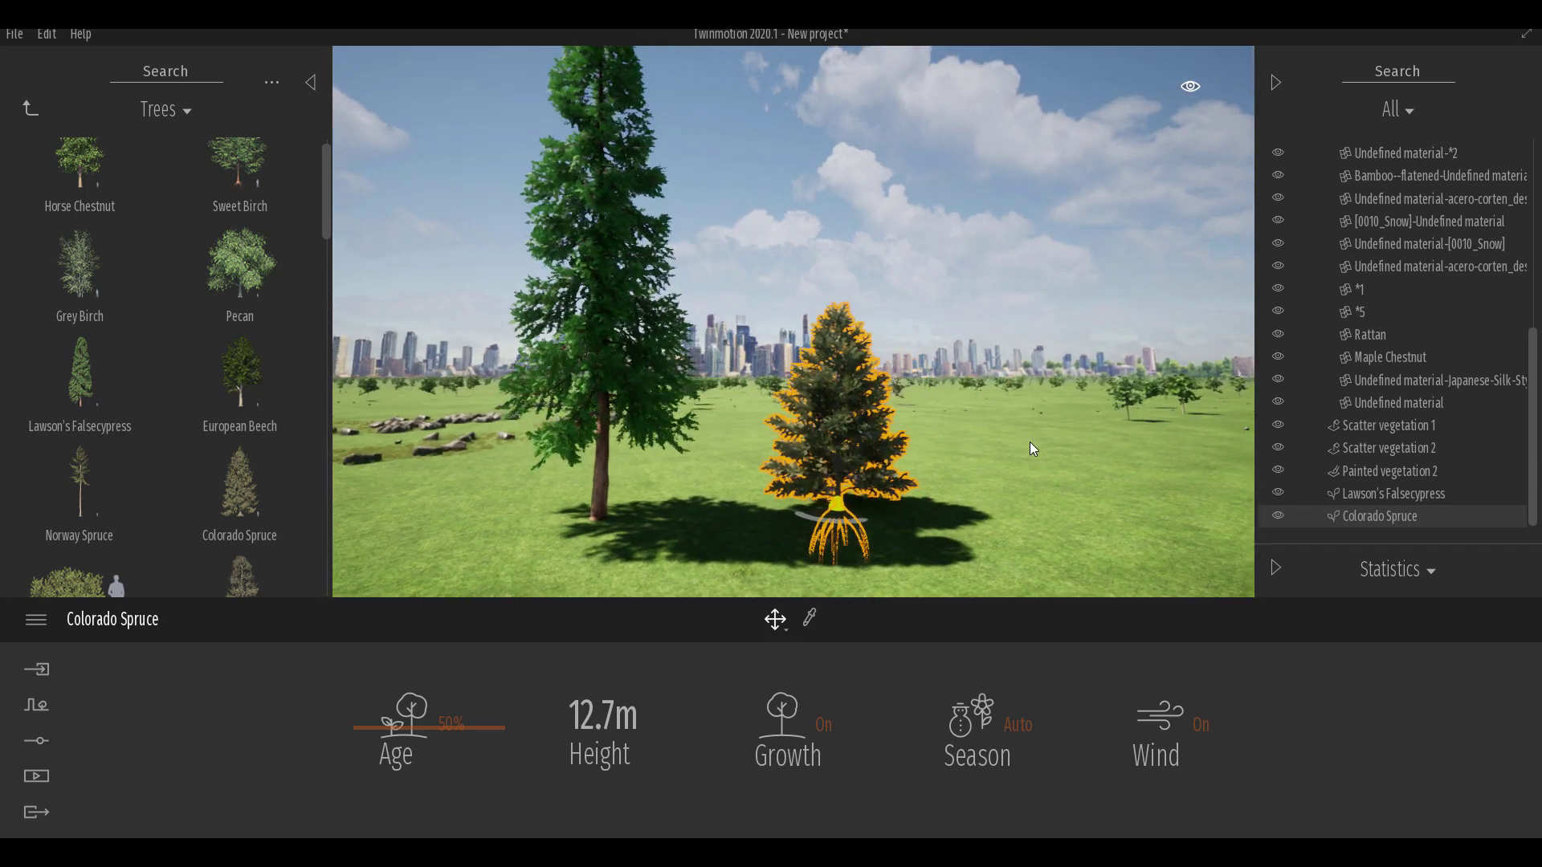
Turn off growth for the Colorado Spruce
{"action": "left_click", "coordinate": [1035, 449]}
{"action": "left_click", "coordinate": [844, 442]}
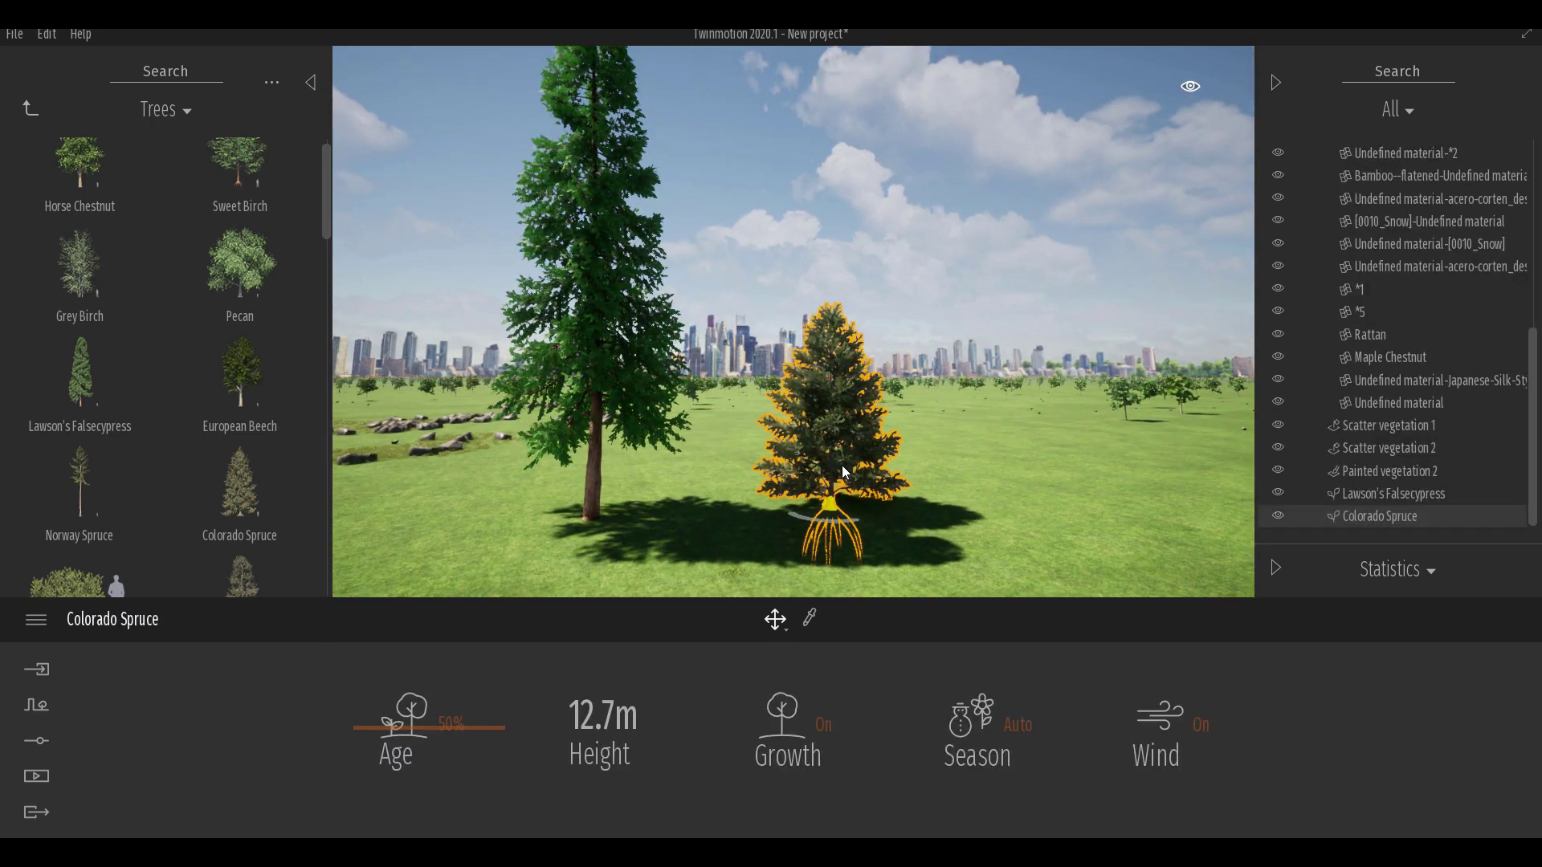
{"action": "left_click", "coordinate": [824, 725]}
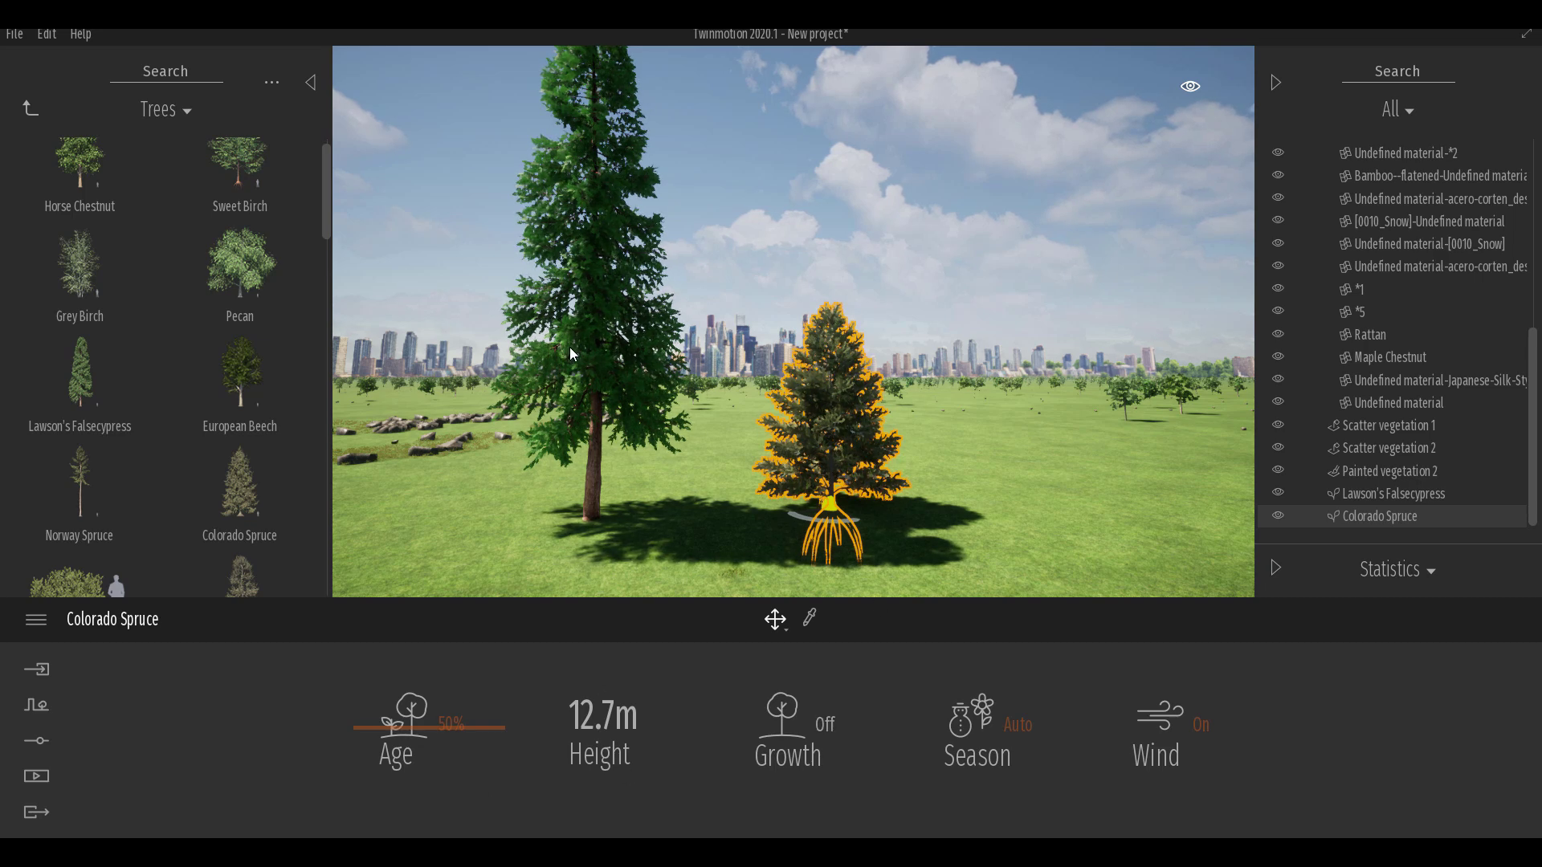
Lower the scene's global vegetation growth to 0.00, raise it to 0.57, and deselect the Lawson's Falsecypress
{"action": "left_click", "coordinate": [598, 349]}
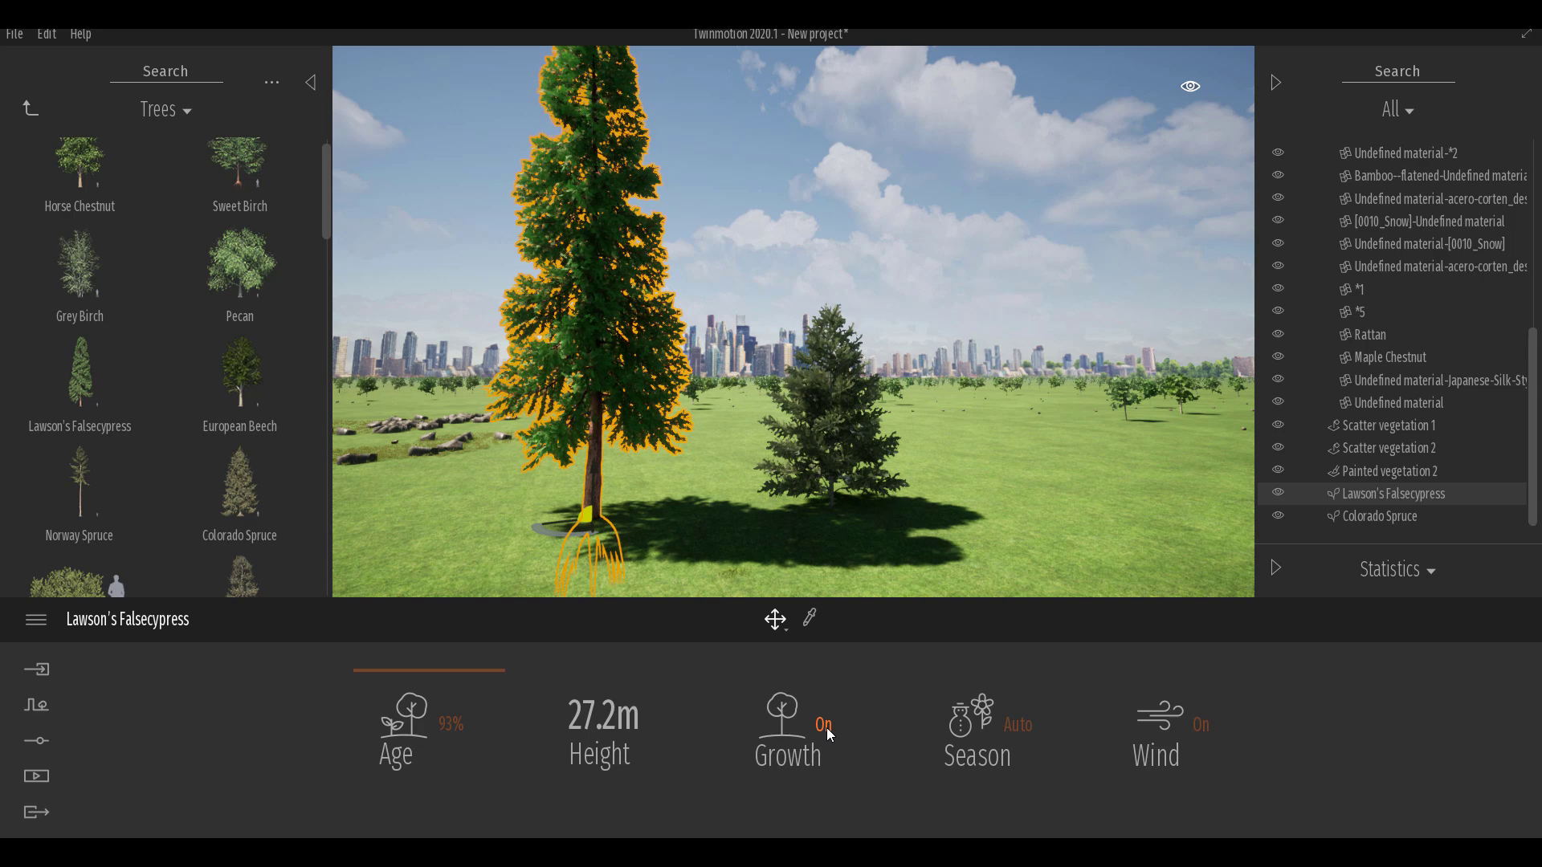
{"action": "left_click", "coordinate": [36, 740]}
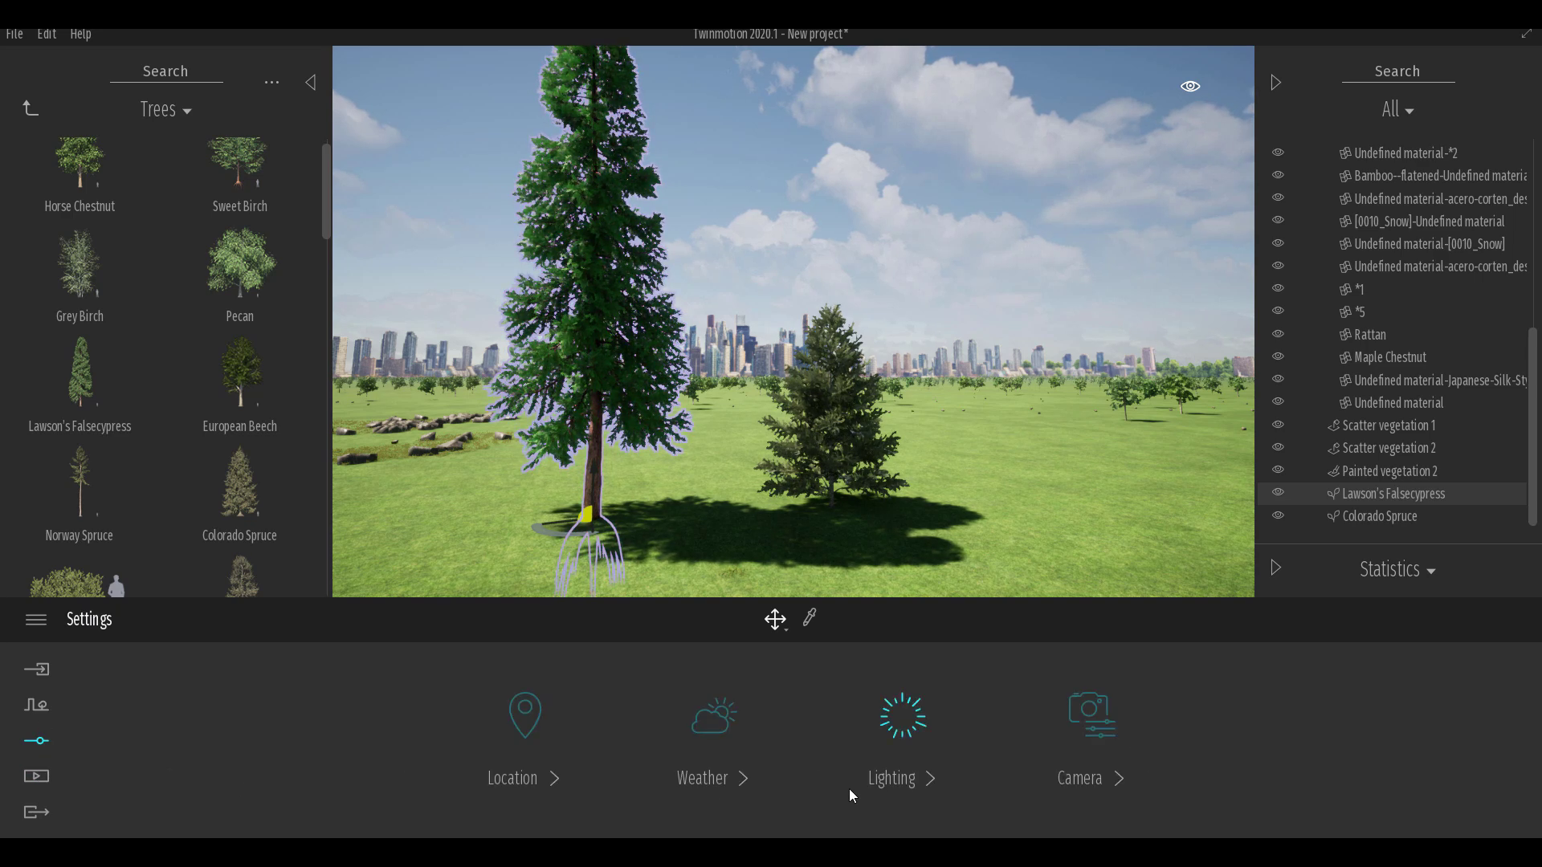
{"action": "left_click", "coordinate": [714, 717]}
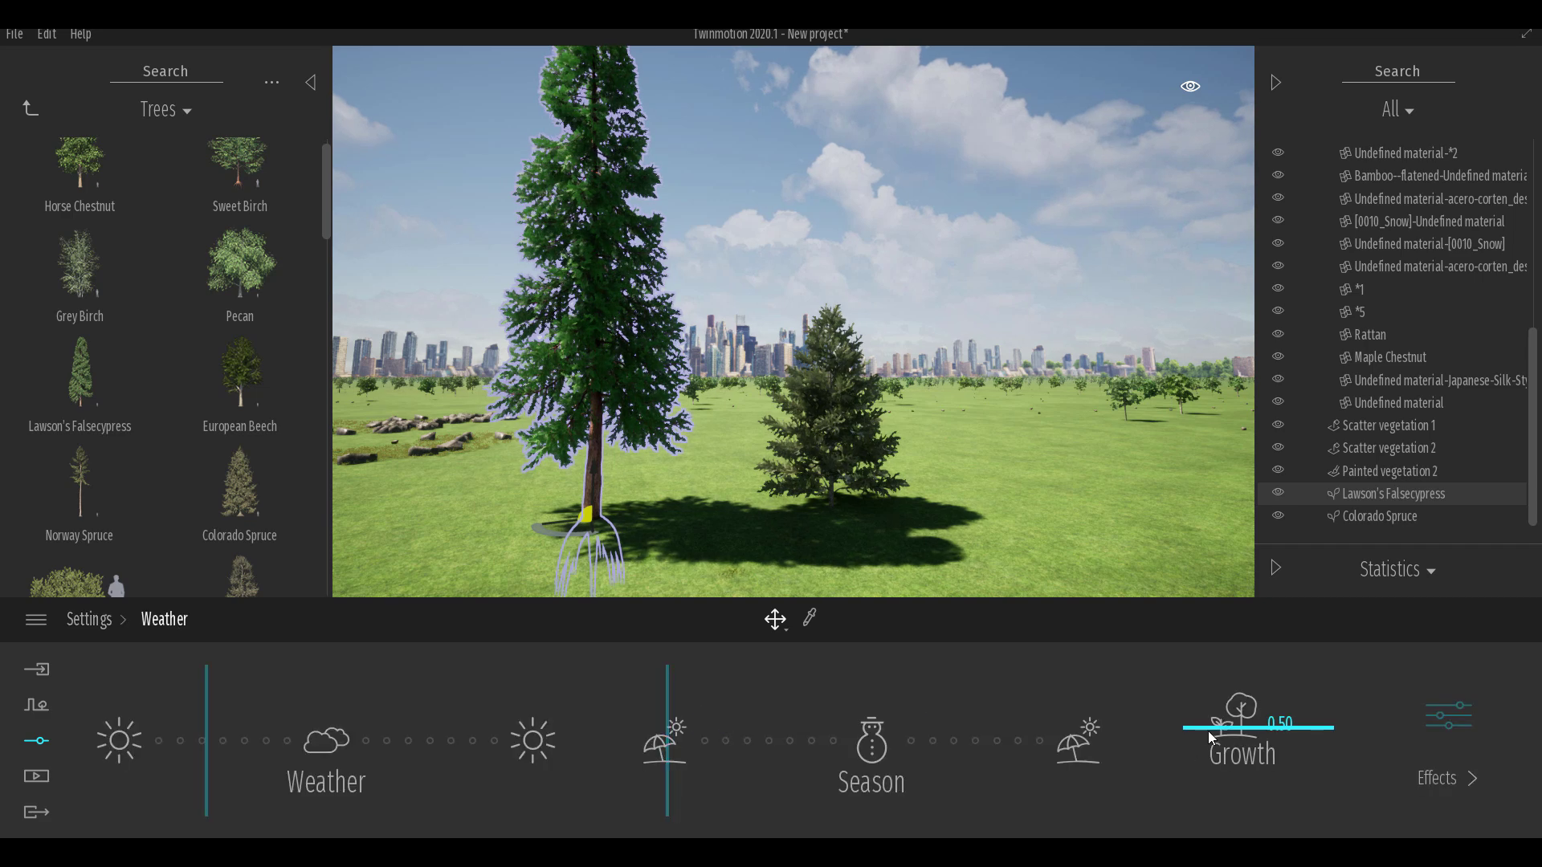
{"action": "left_click_drag", "start_coordinate": [1212, 738], "coordinate": [1237, 810]}
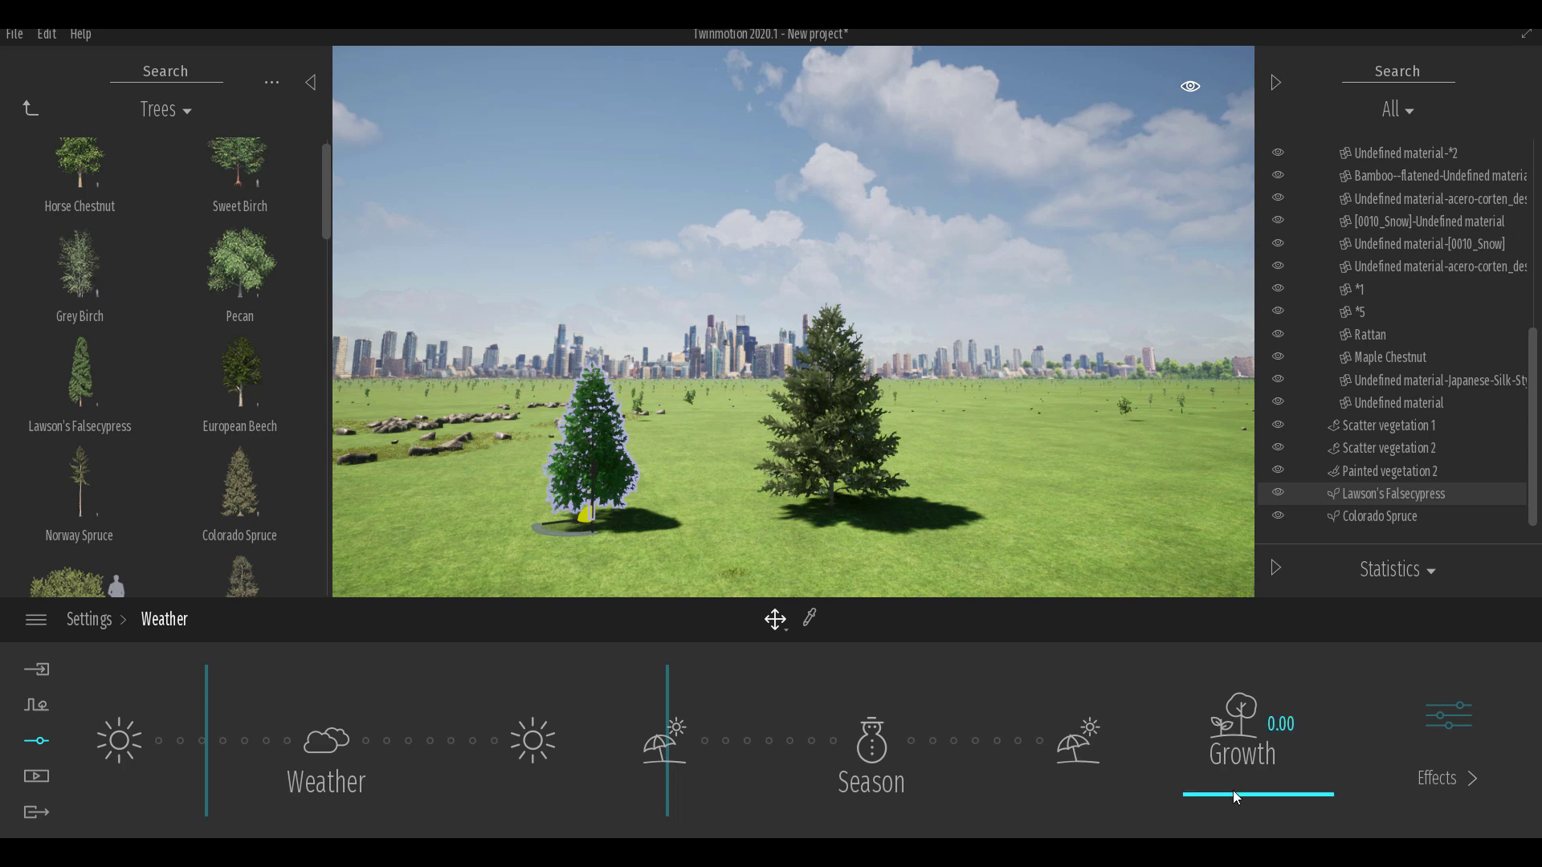
{"action": "left_click_drag", "start_coordinate": [1235, 795], "coordinate": [1222, 717]}
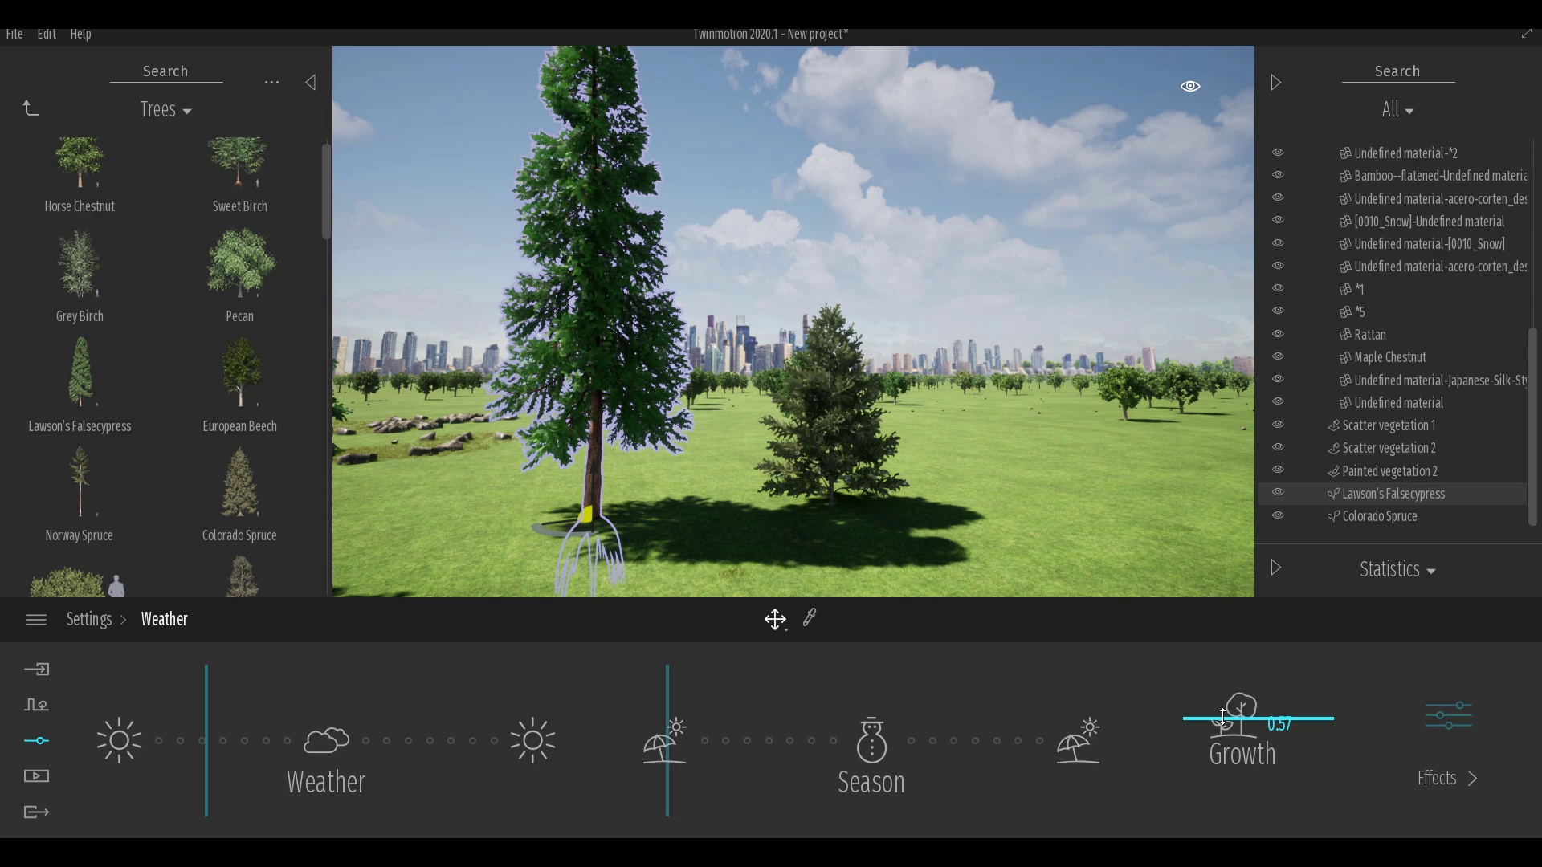
{"action": "left_click", "coordinate": [734, 230]}
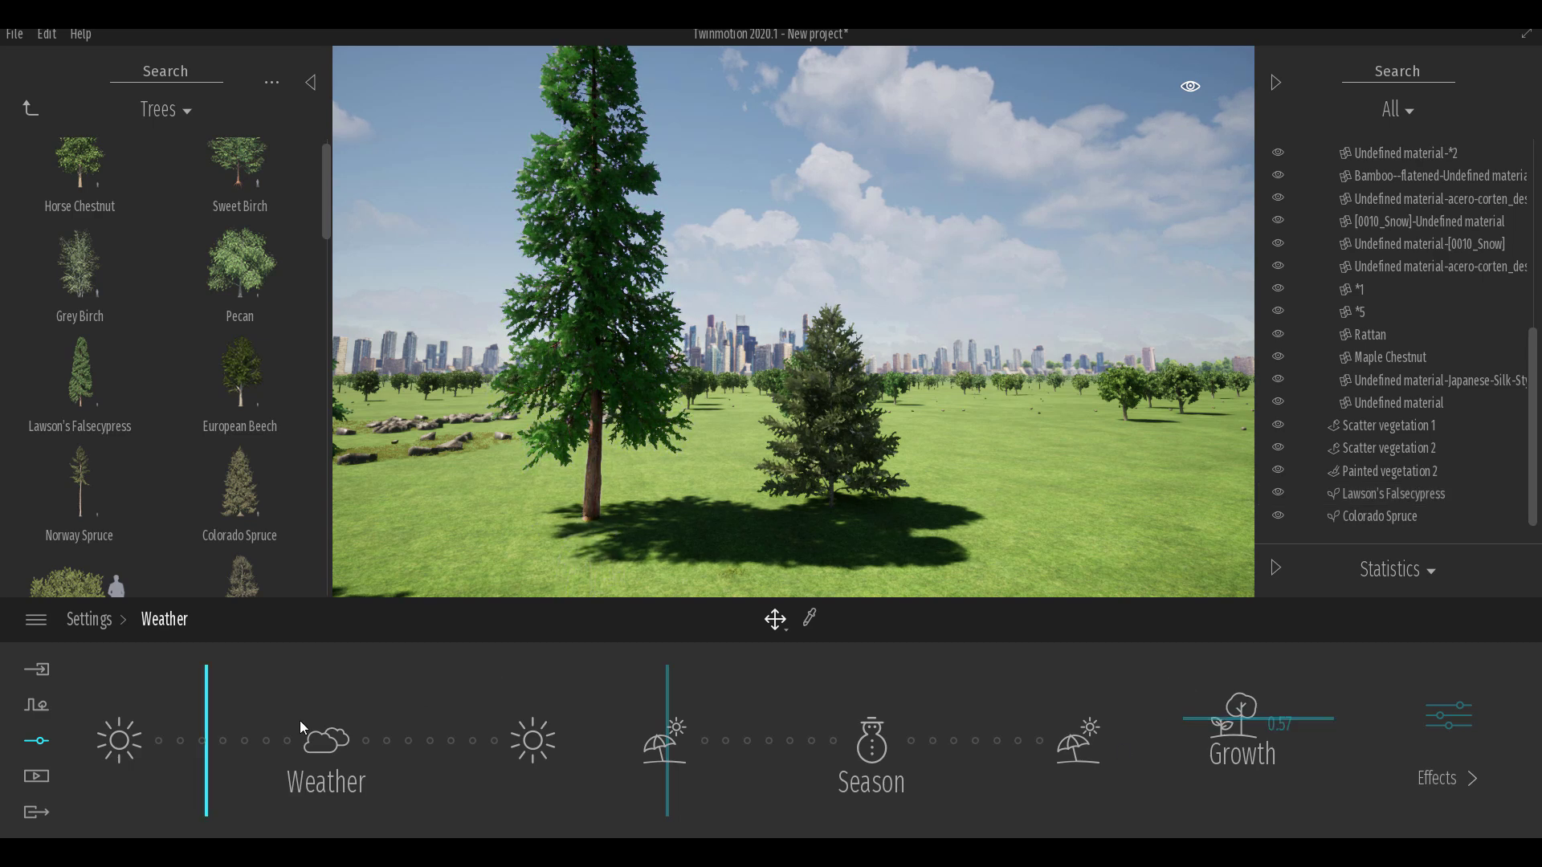
Shift the scene's weather from sunny to overcast and its season from summer to winter
{"action": "left_click_drag", "start_coordinate": [206, 743], "coordinate": [315, 759]}
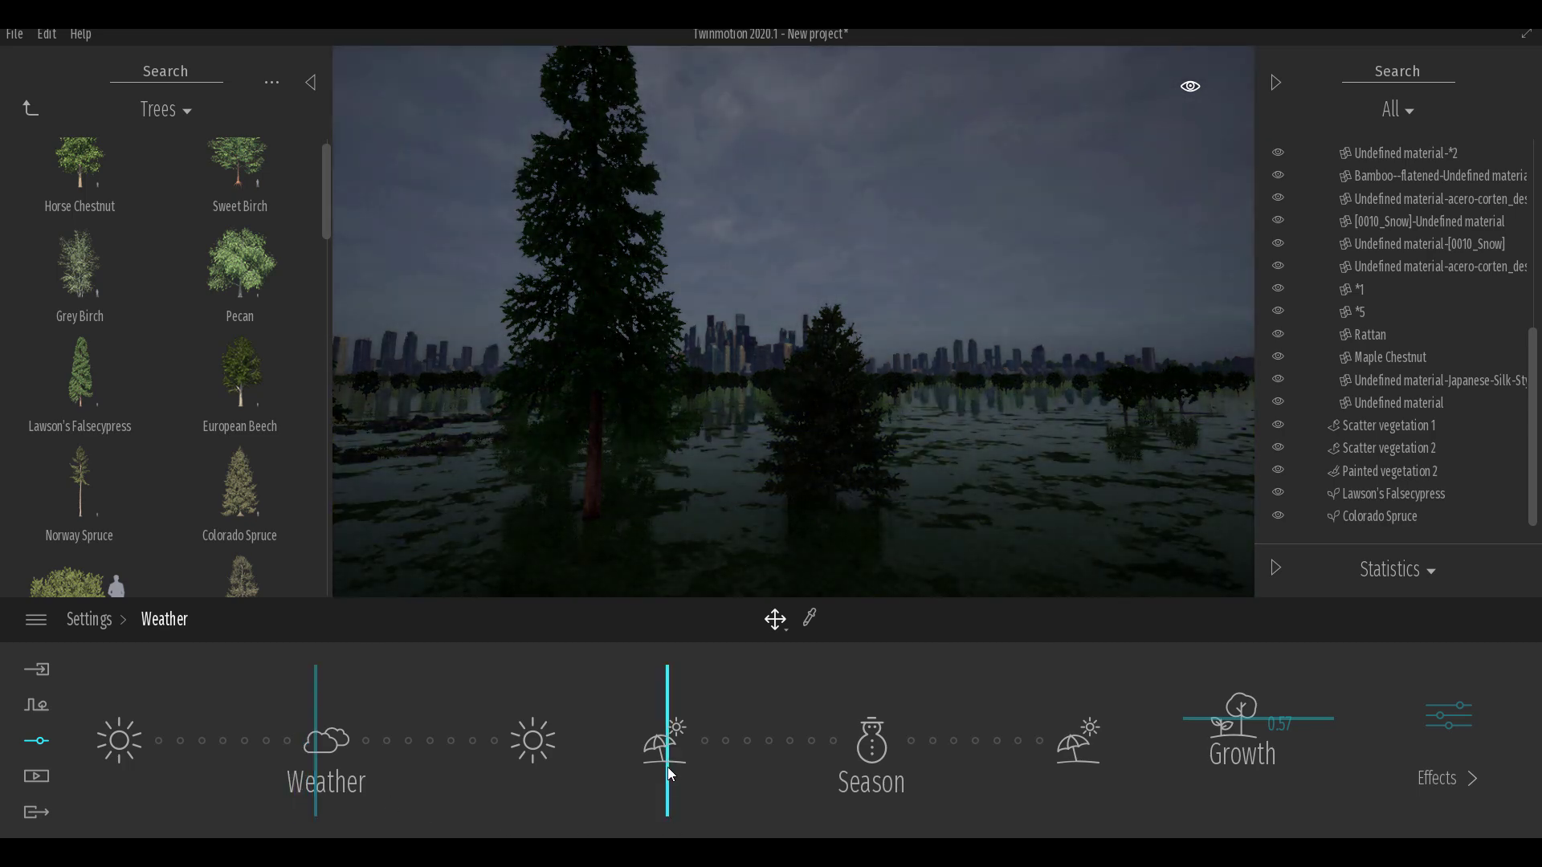
{"action": "left_click_drag", "start_coordinate": [667, 739], "coordinate": [912, 705]}
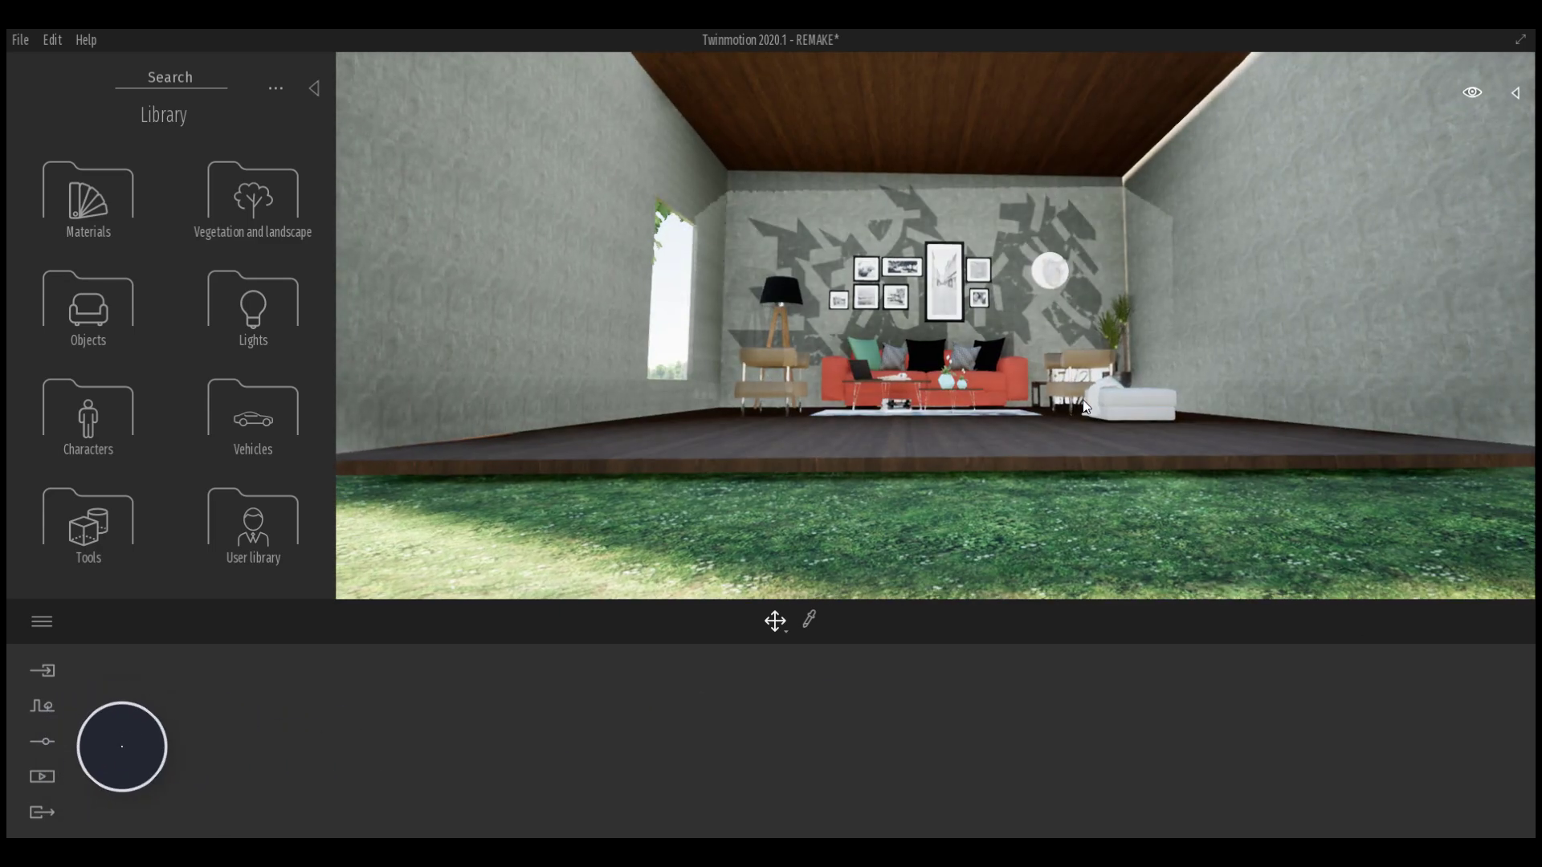
Delete the two large trees next to the furnished room and the European Beech behind them
{"action": "scroll", "coordinate": [1084, 401], "scroll_direction": "down", "scroll_amount": 5}
{"action": "middle_click_drag", "start_coordinate": [883, 265], "coordinate": [838, 422]}
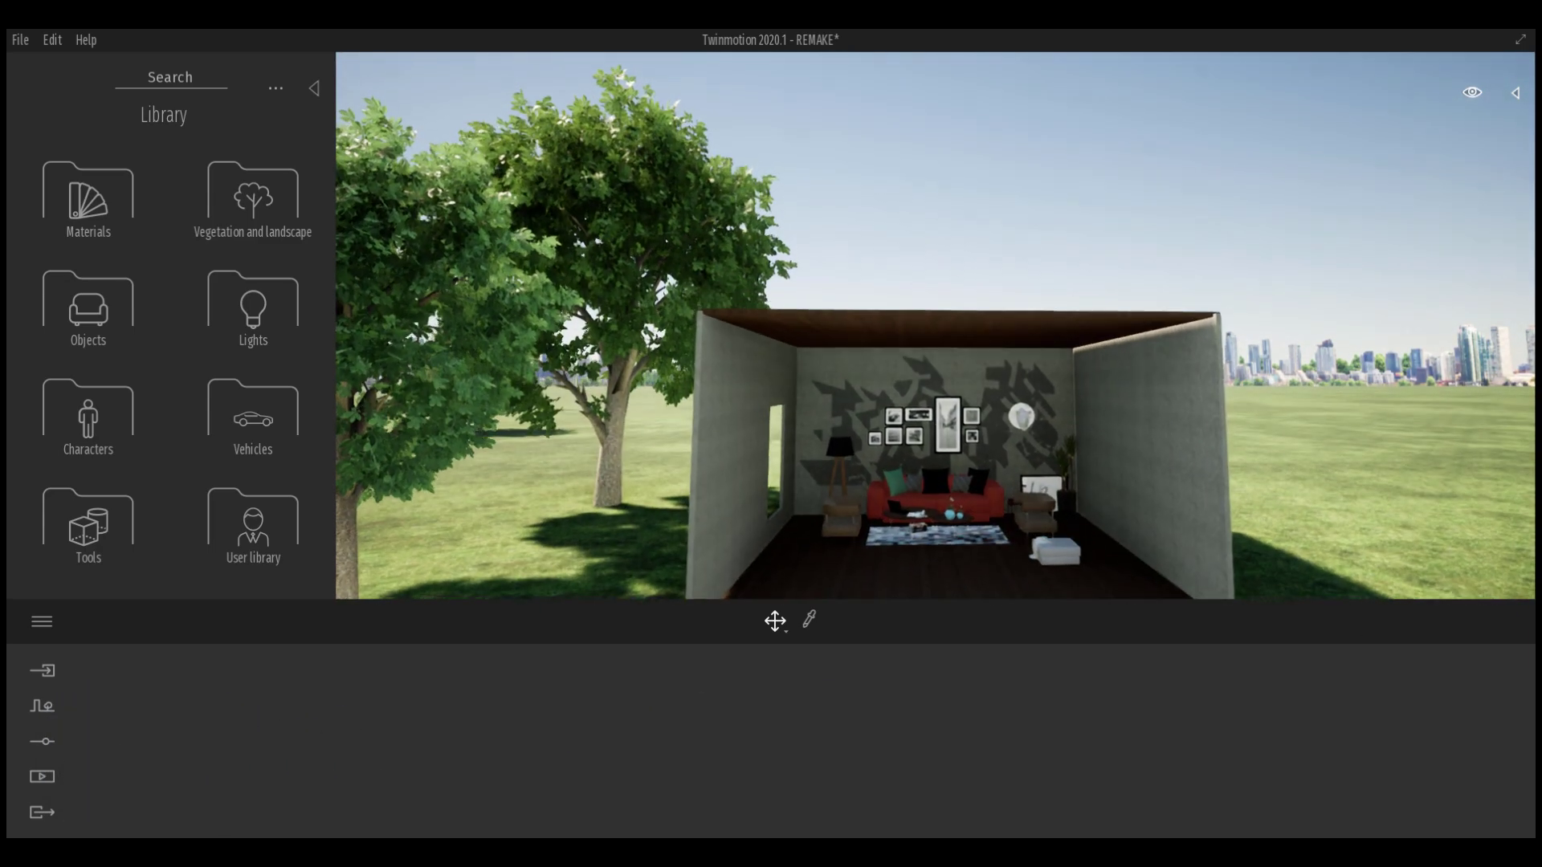
{"action": "scroll", "coordinate": [839, 422], "scroll_direction": "down", "scroll_amount": 3}
{"action": "left_click", "coordinate": [719, 383]}
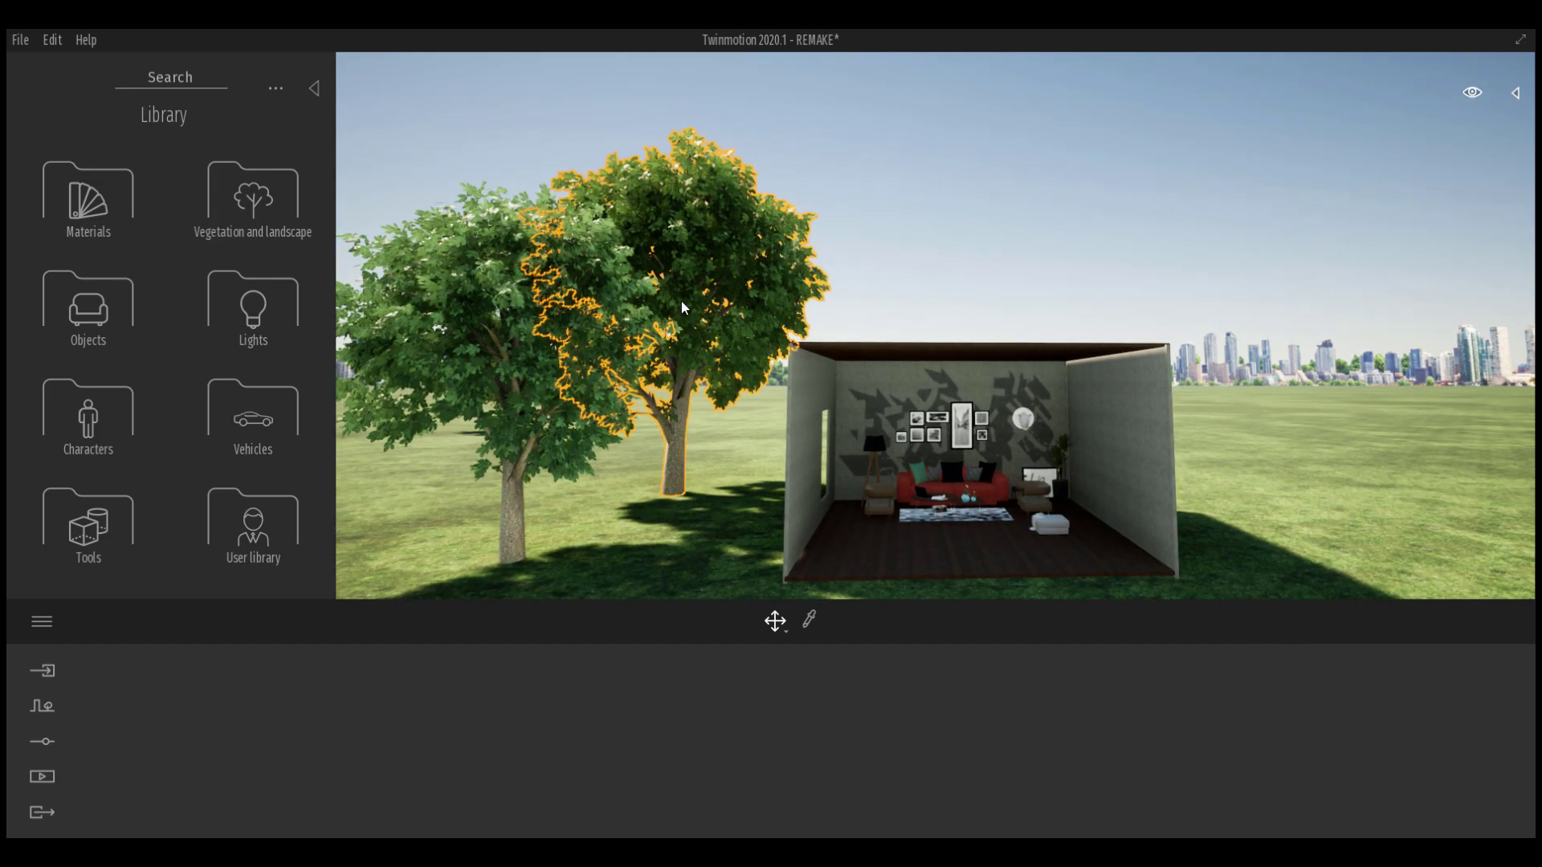
{"action": "key", "text": "Delete"}
{"action": "left_click", "coordinate": [582, 393]}
{"action": "key", "text": "Delete"}
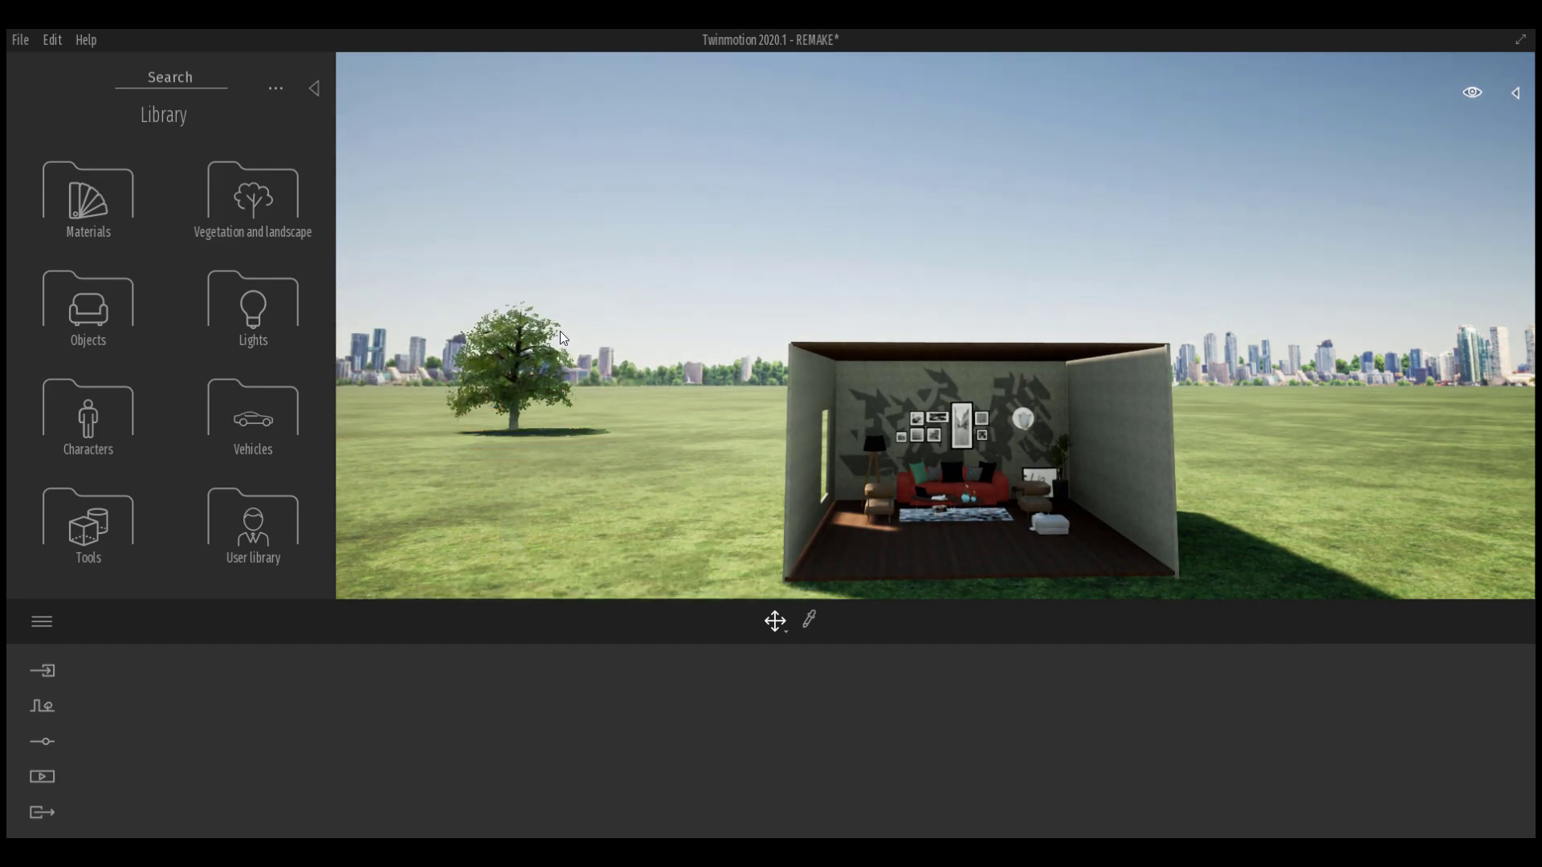
{"action": "left_click", "coordinate": [518, 361]}
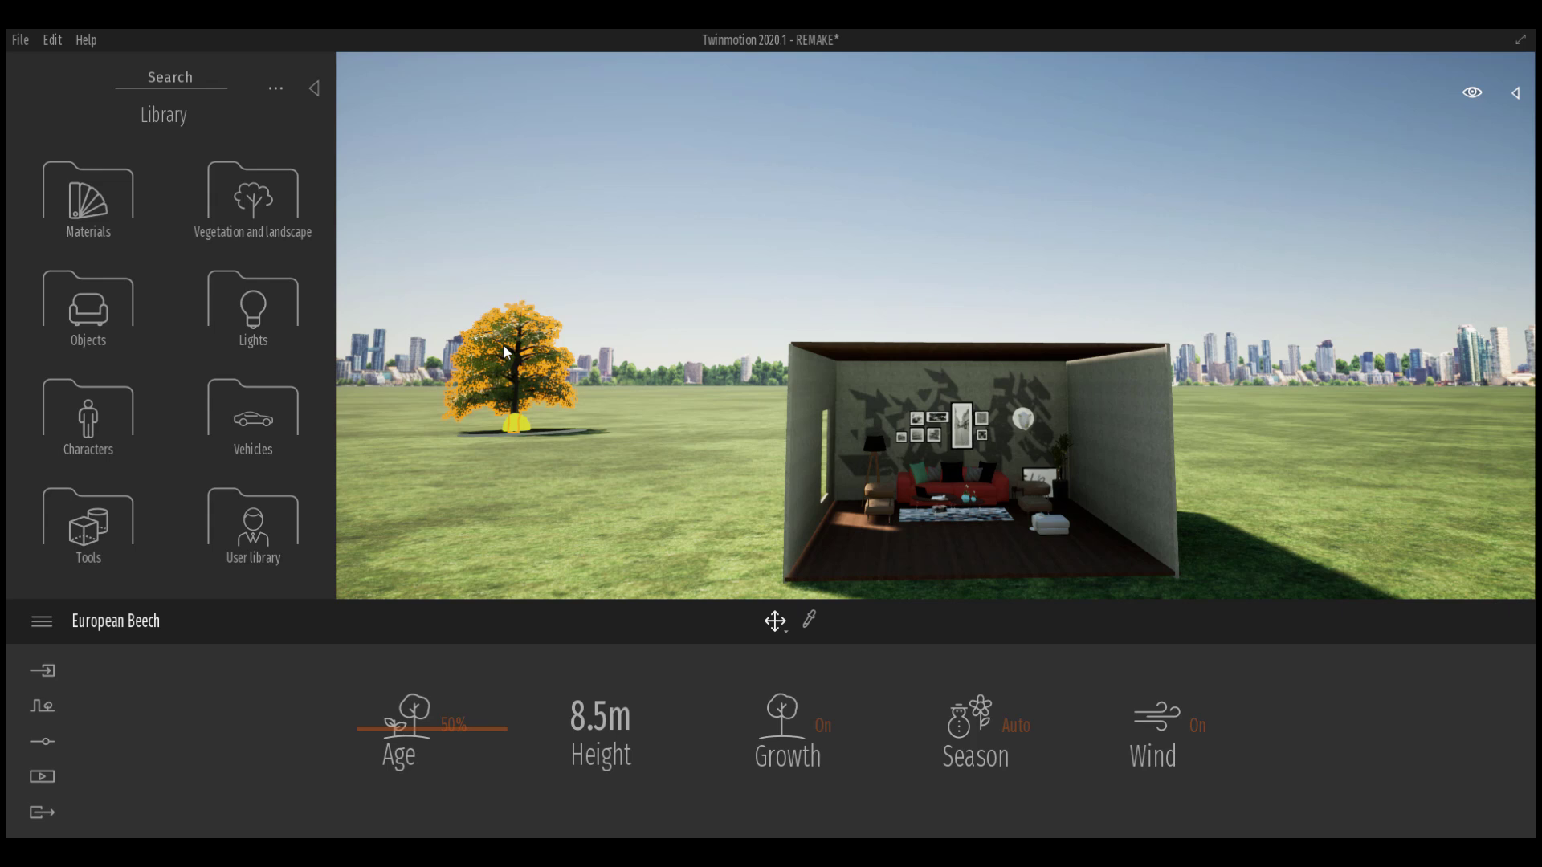
{"action": "key", "text": "Delete"}
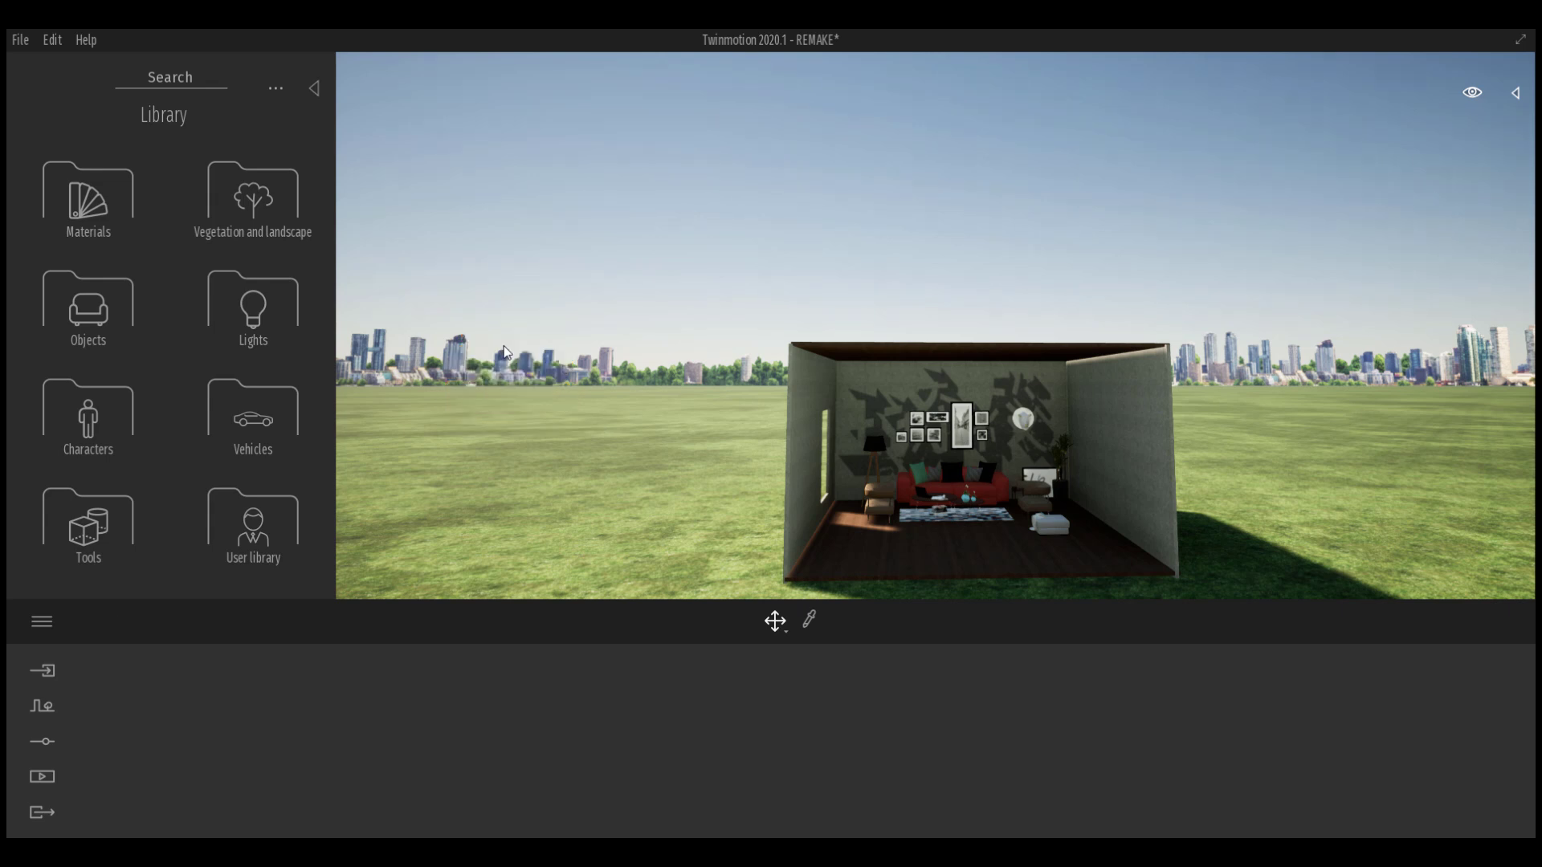
Start a vegetation paint set with Horse Chestnut, Lawson's Falsecypress and Colorado Spruce
{"action": "middle_click_drag", "start_coordinate": [942, 430], "coordinate": [903, 383]}
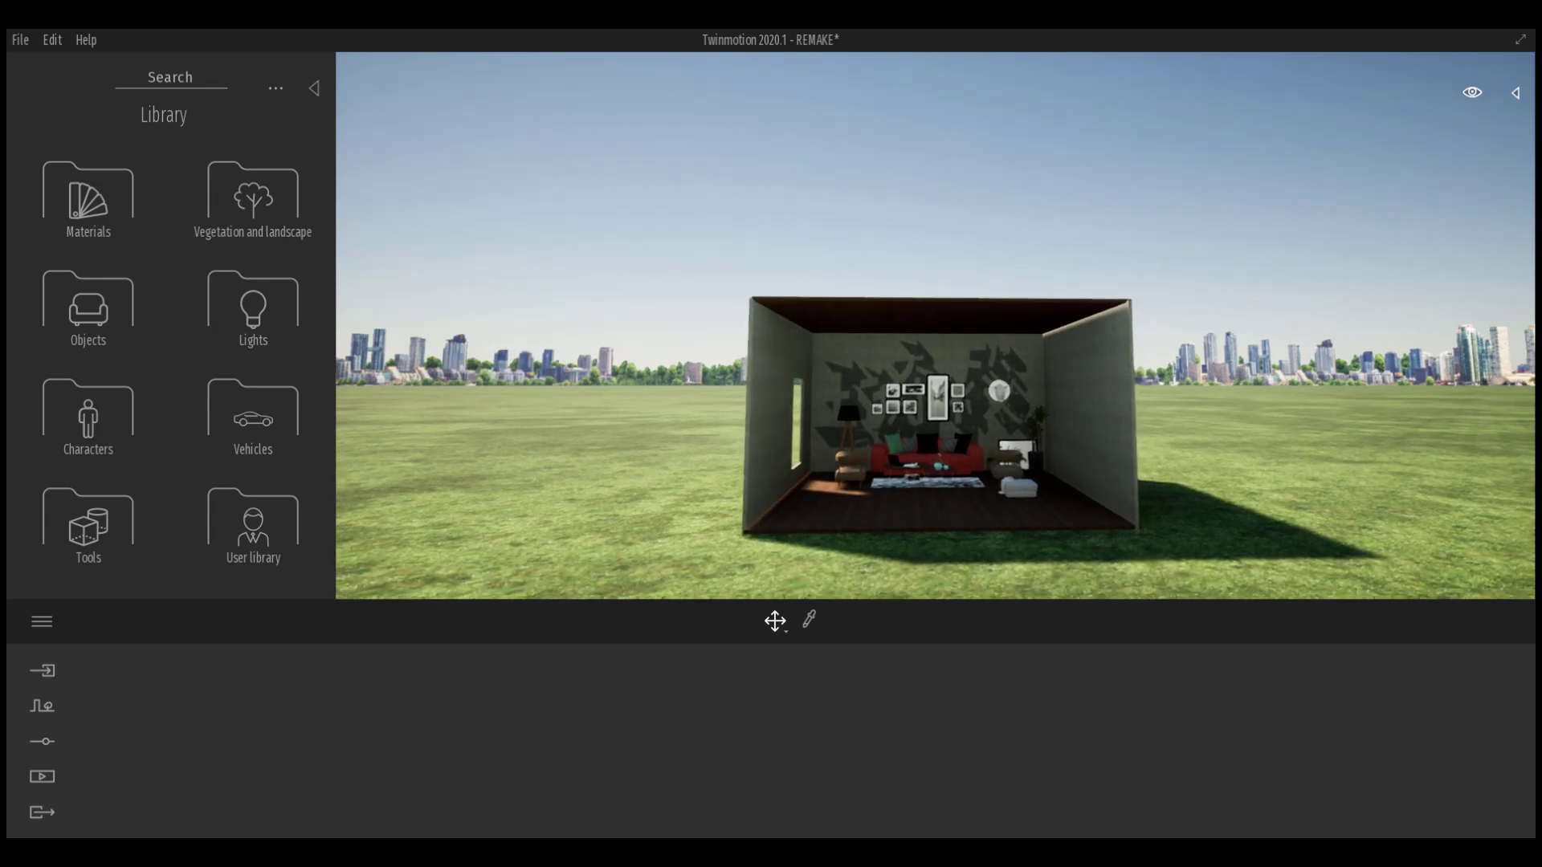
{"action": "left_click", "coordinate": [48, 710]}
{"action": "left_click", "coordinate": [714, 716]}
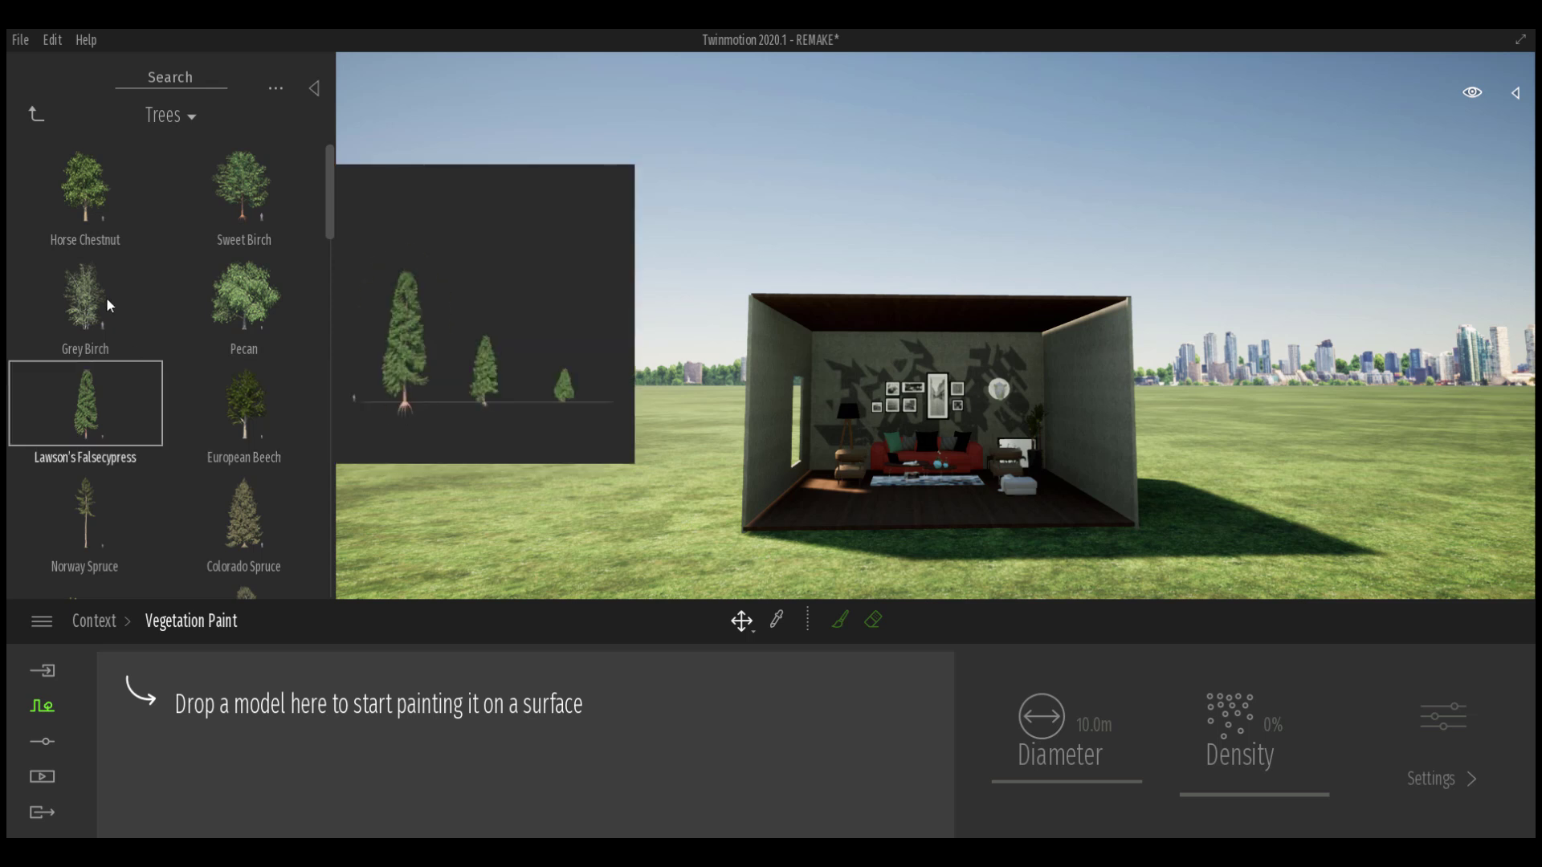
{"action": "left_click_drag", "start_coordinate": [90, 190], "coordinate": [265, 764]}
{"action": "scroll", "coordinate": [84, 392], "scroll_direction": "down", "scroll_amount": 1}
{"action": "left_click_drag", "start_coordinate": [83, 392], "coordinate": [331, 737]}
{"action": "mouse_move", "coordinate": [259, 353]}
{"action": "scroll", "coordinate": [243, 438], "scroll_direction": "down", "scroll_amount": 1}
{"action": "mouse_move", "coordinate": [243, 438]}
{"action": "left_mouse_down"}
{"action": "mouse_move", "coordinate": [353, 619]}
{"action": "mouse_move", "coordinate": [464, 734]}
{"action": "left_mouse_up"}
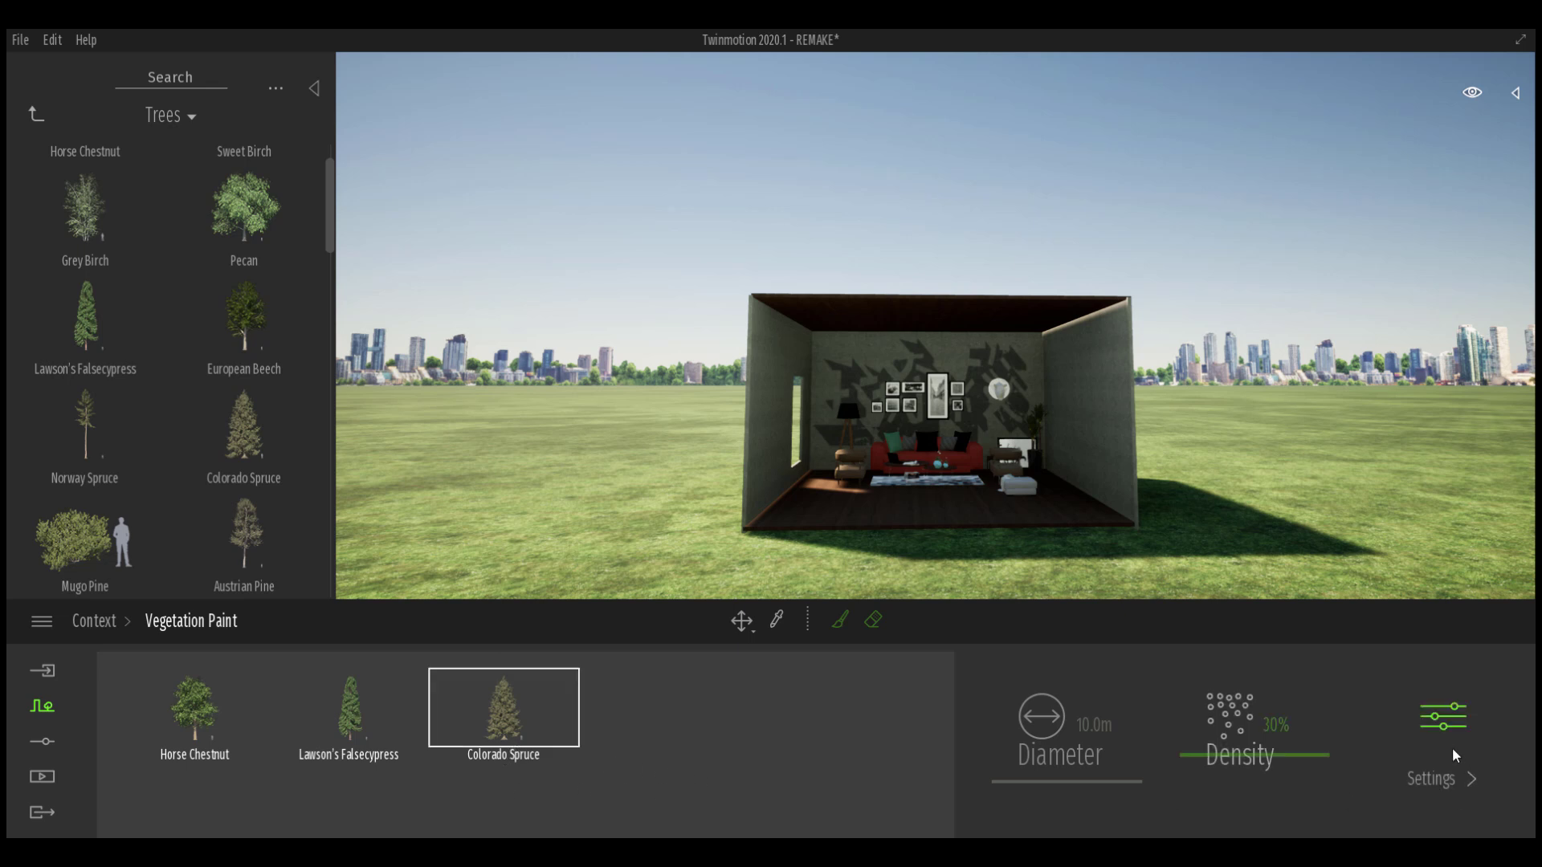
Review the Colorado Spruce's paint settings and add Mugo Pine to the vegetation paint set
{"action": "left_click", "coordinate": [1456, 716]}
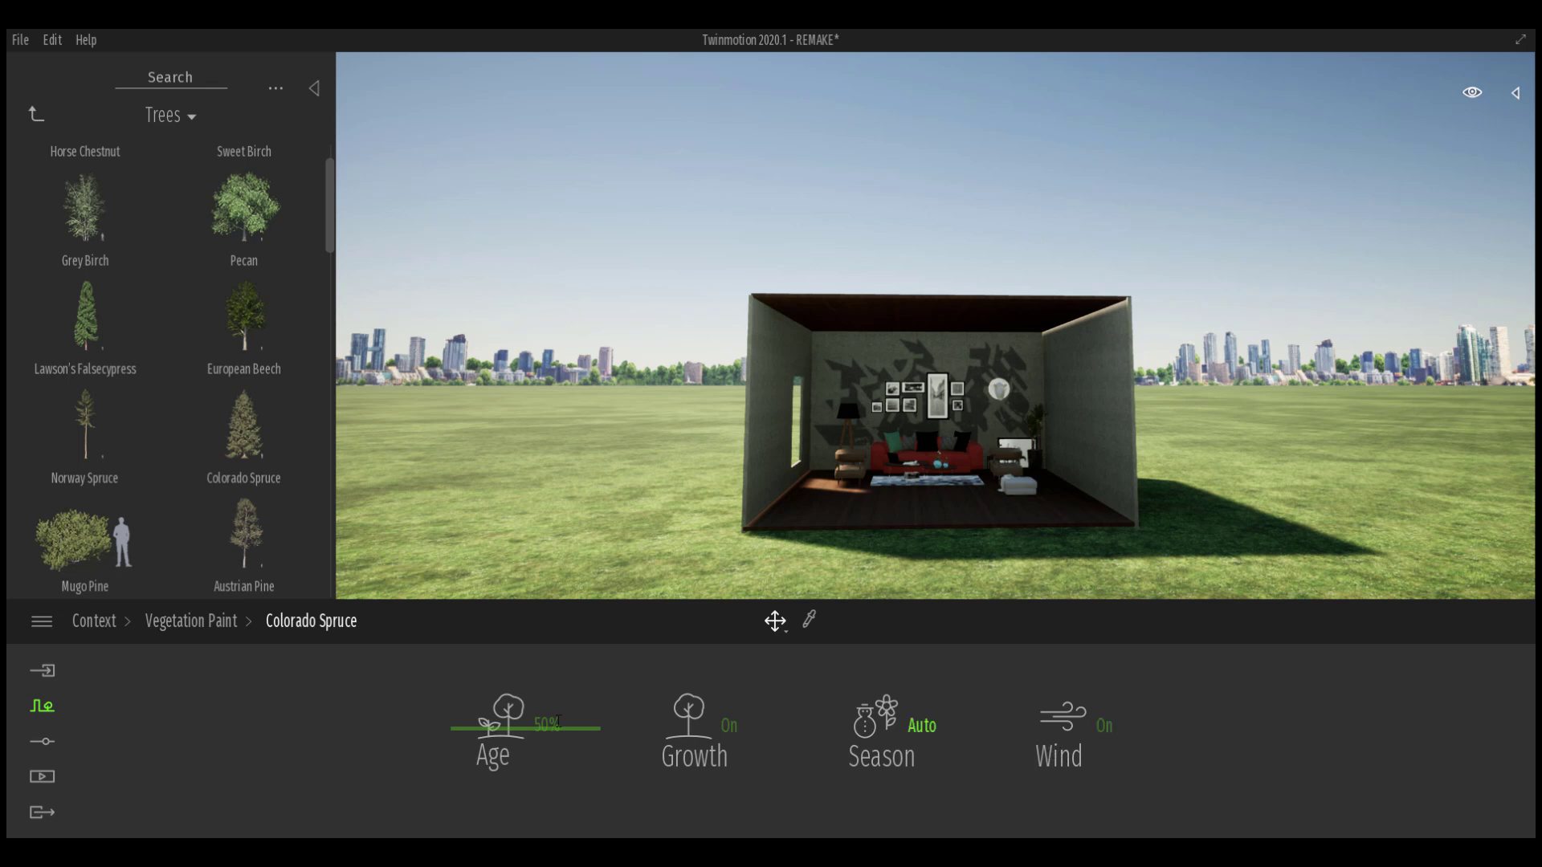
{"action": "left_click", "coordinate": [190, 627]}
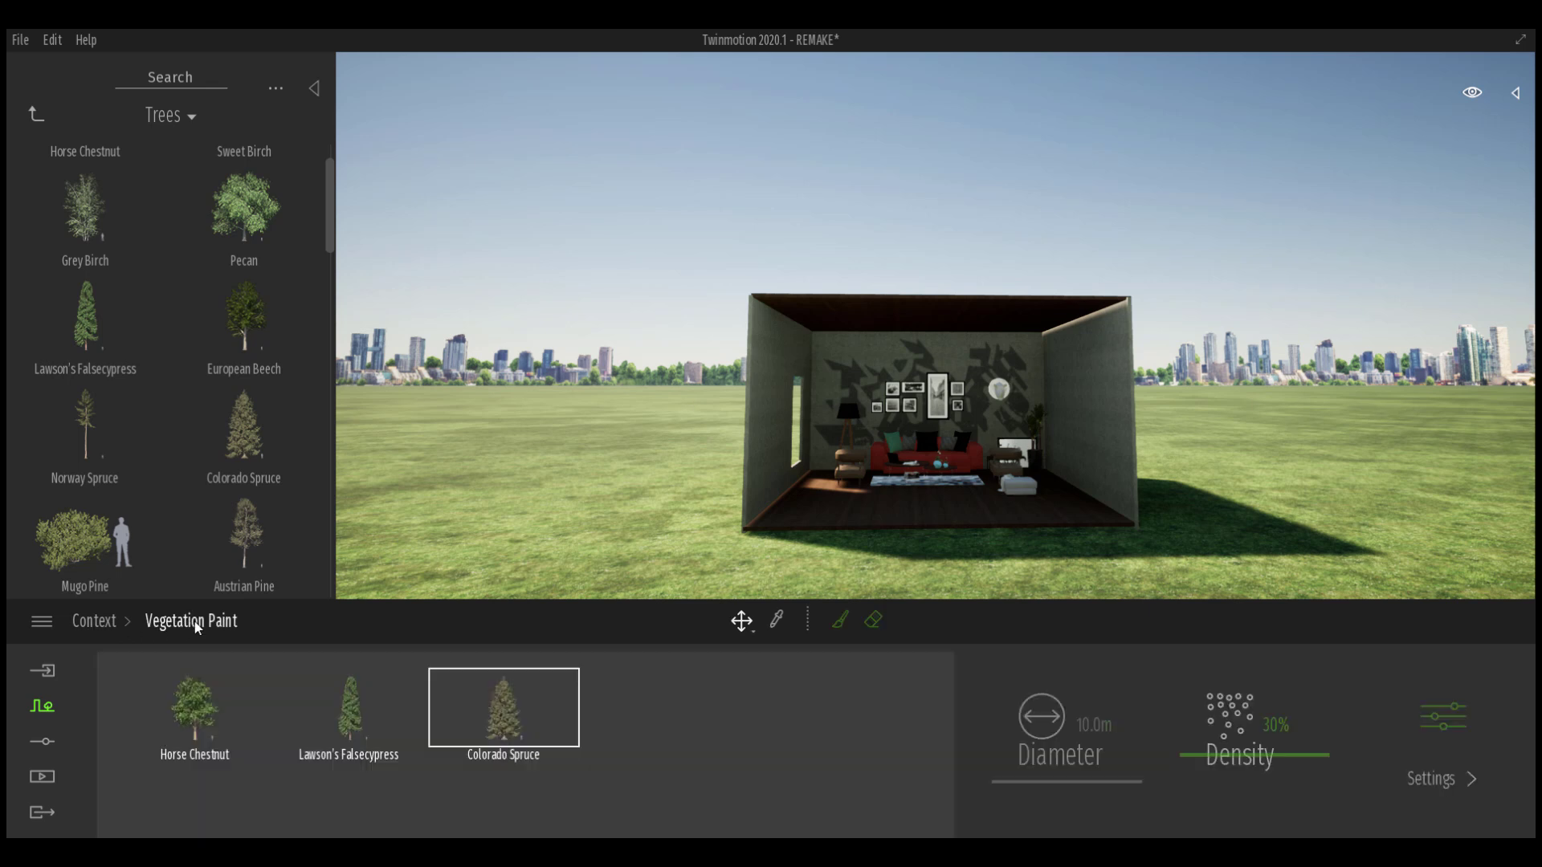
{"action": "mouse_move", "coordinate": [104, 514]}
{"action": "left_click_drag", "start_coordinate": [72, 542], "coordinate": [687, 725]}
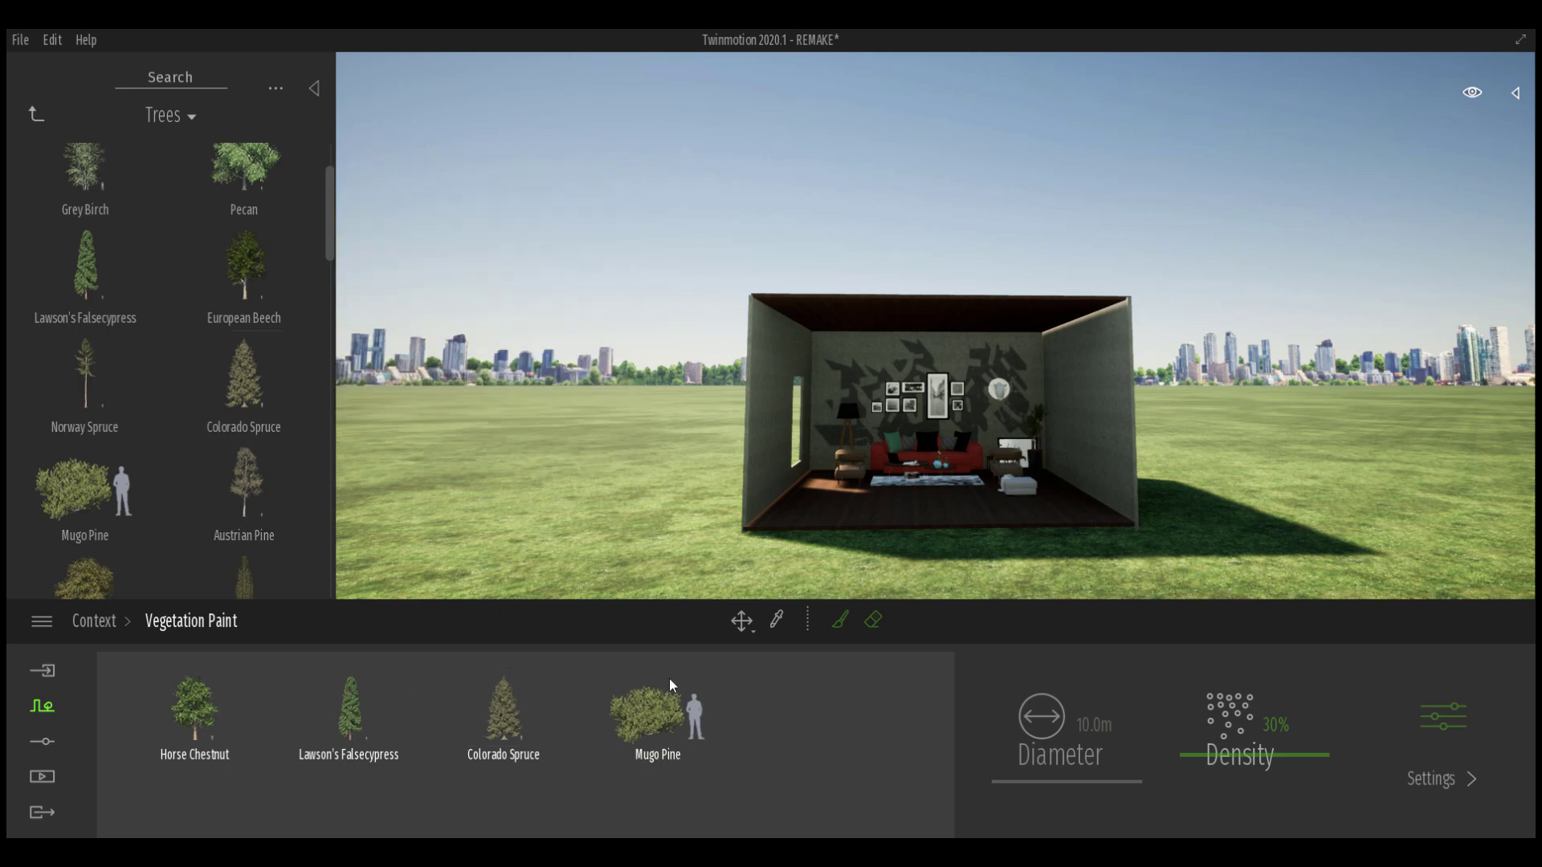
{"action": "key", "text": "s"}
{"action": "key", "text": "e"}
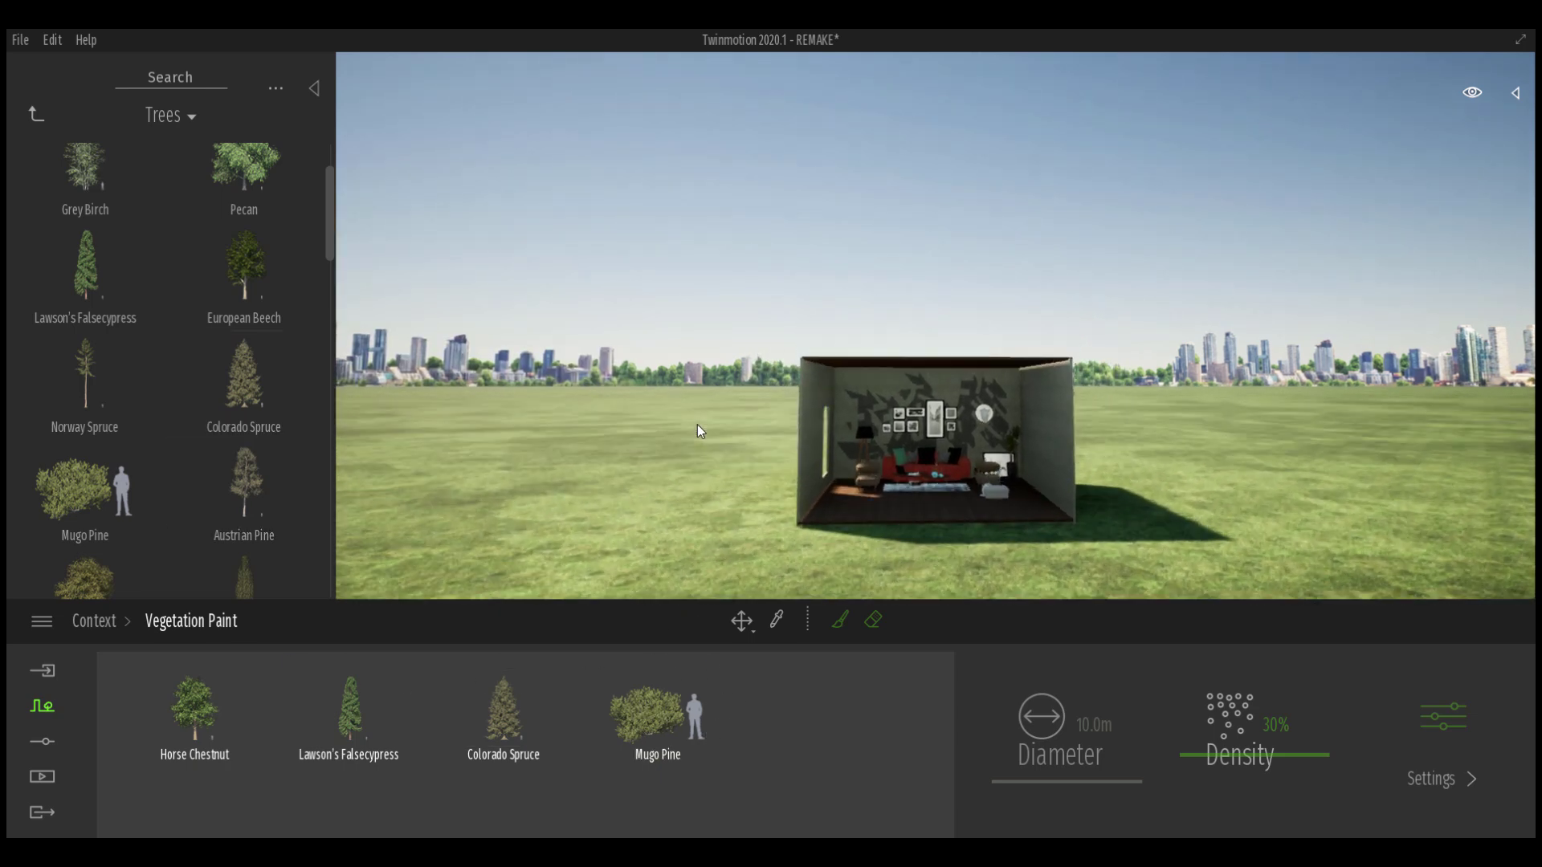
Paint a first band of vegetation around the furnished room with all four species of the paint set
{"action": "key", "text": "s"}
{"action": "right_click_drag", "start_coordinate": [696, 435], "coordinate": [730, 473]}
{"action": "key", "text": "w"}
{"action": "scroll", "coordinate": [858, 475], "scroll_direction": "down", "scroll_amount": 5}
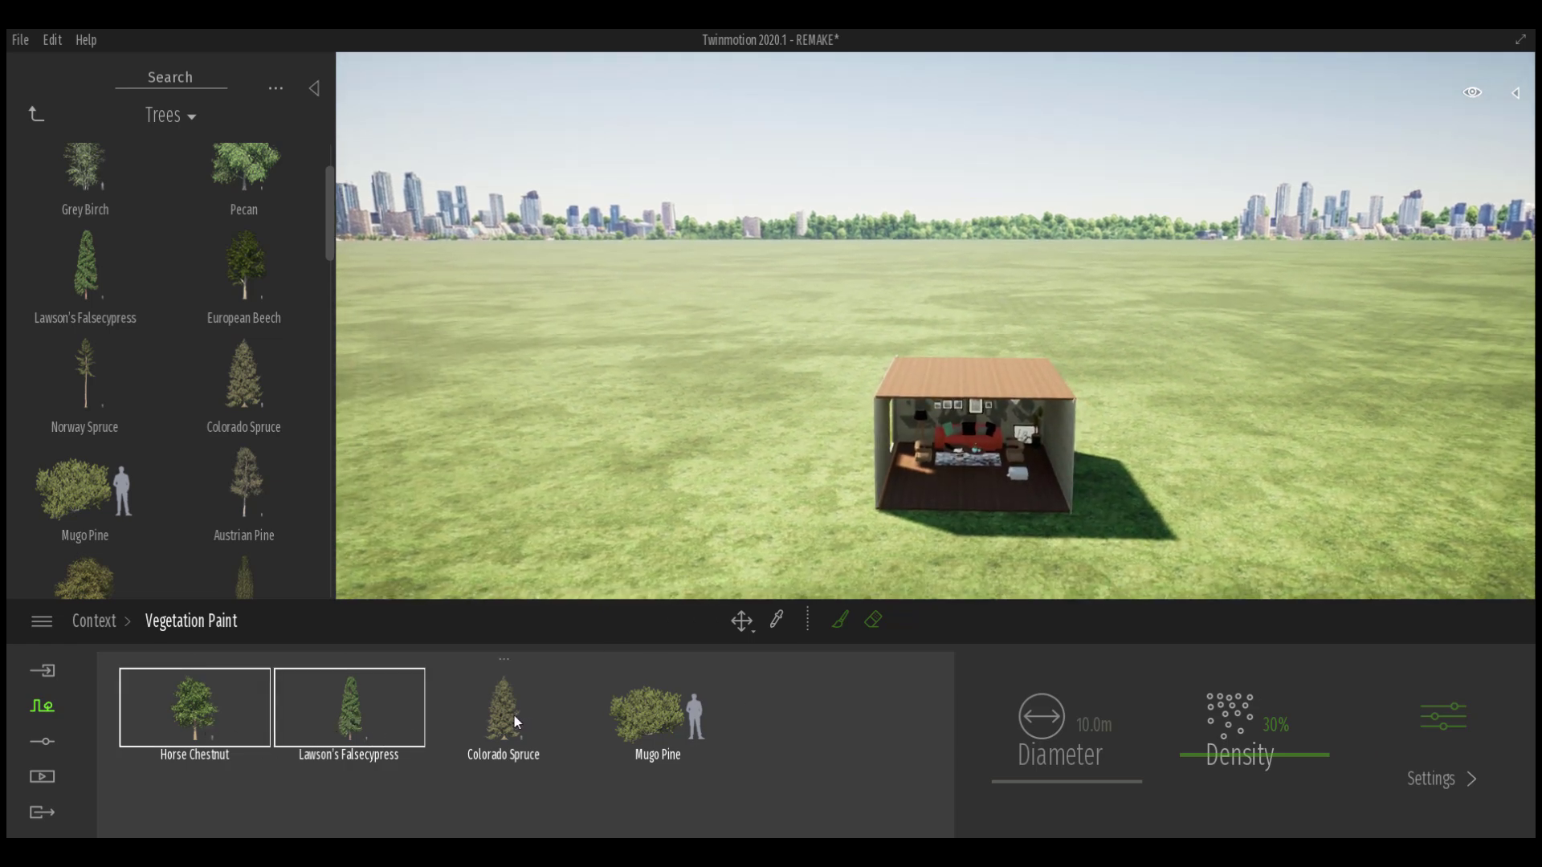
{"action": "left_click", "coordinate": [838, 622]}
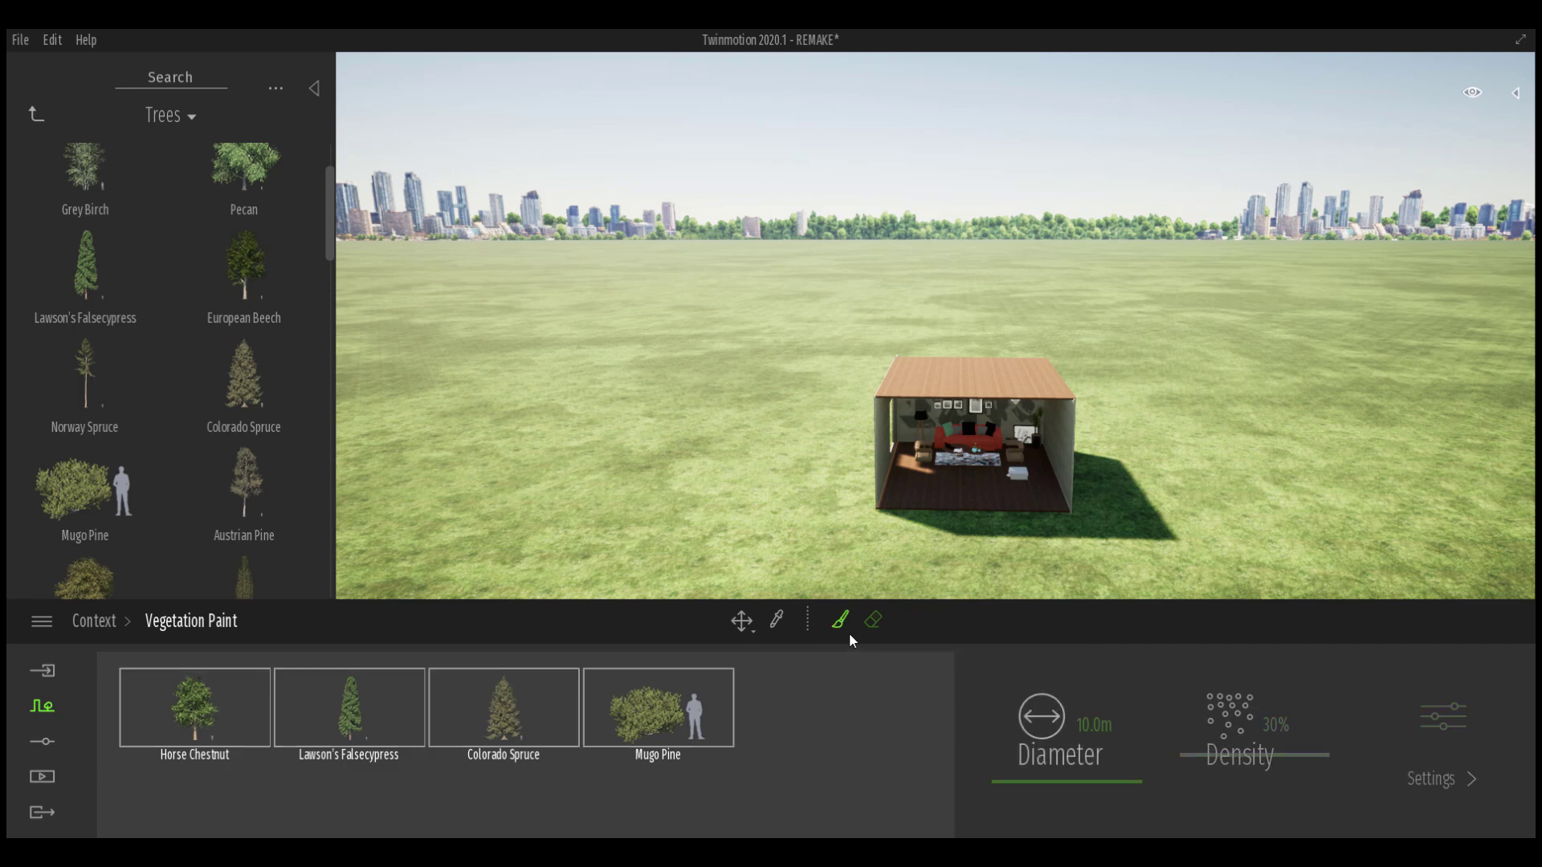
{"action": "left_click", "coordinate": [1312, 397]}
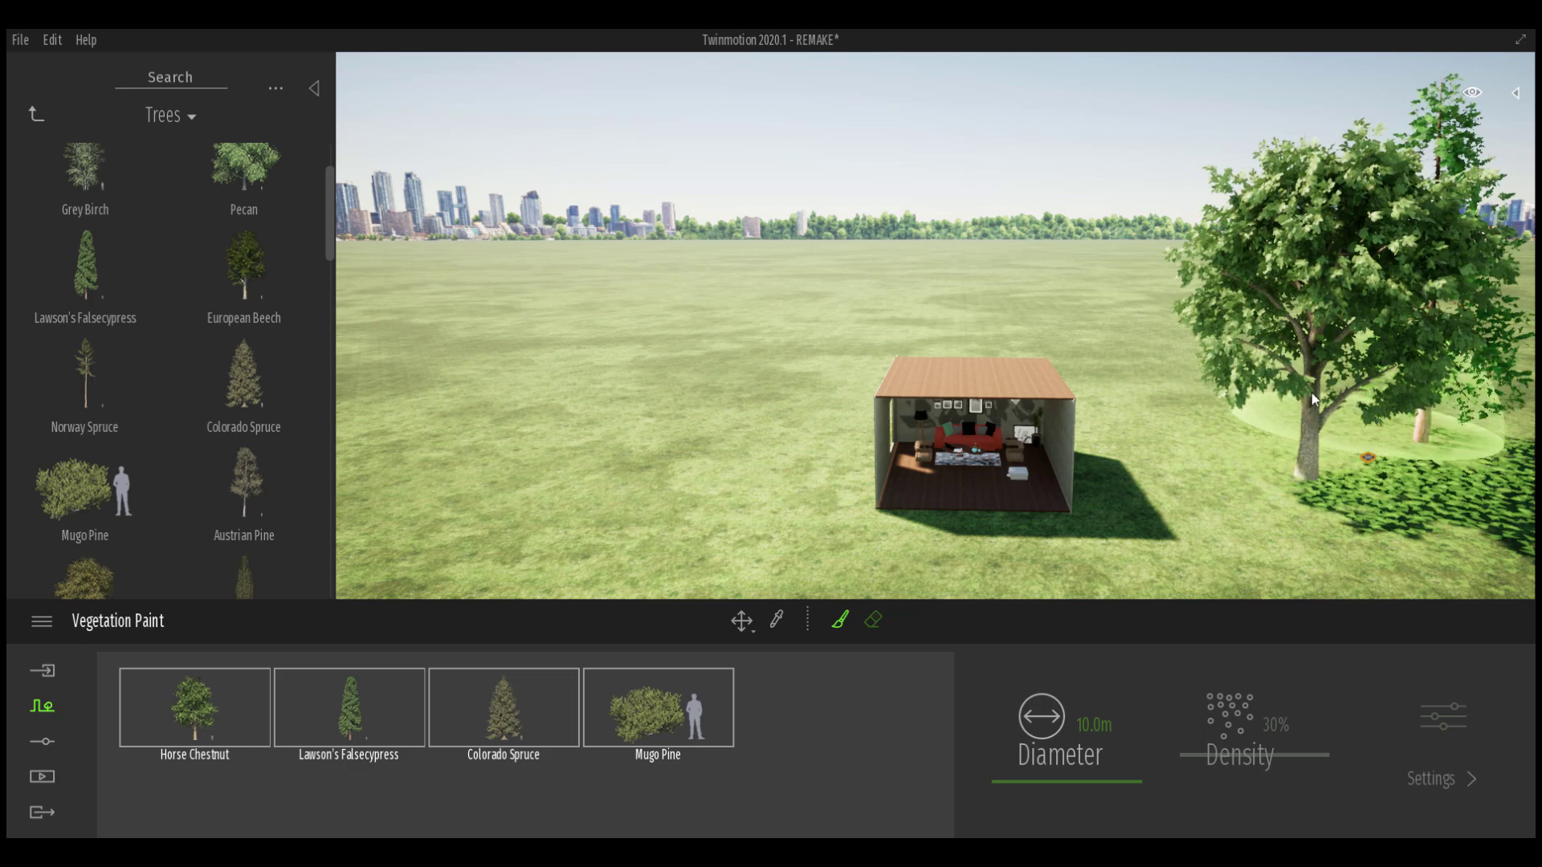
{"action": "mouse_move", "coordinate": [1313, 397]}
{"action": "left_mouse_down"}
{"action": "mouse_move", "coordinate": [1108, 320]}
{"action": "mouse_move", "coordinate": [980, 345]}
{"action": "mouse_move", "coordinate": [739, 338]}
{"action": "mouse_move", "coordinate": [526, 450]}
{"action": "mouse_move", "coordinate": [564, 509]}
{"action": "mouse_move", "coordinate": [542, 540]}
{"action": "left_mouse_up"}
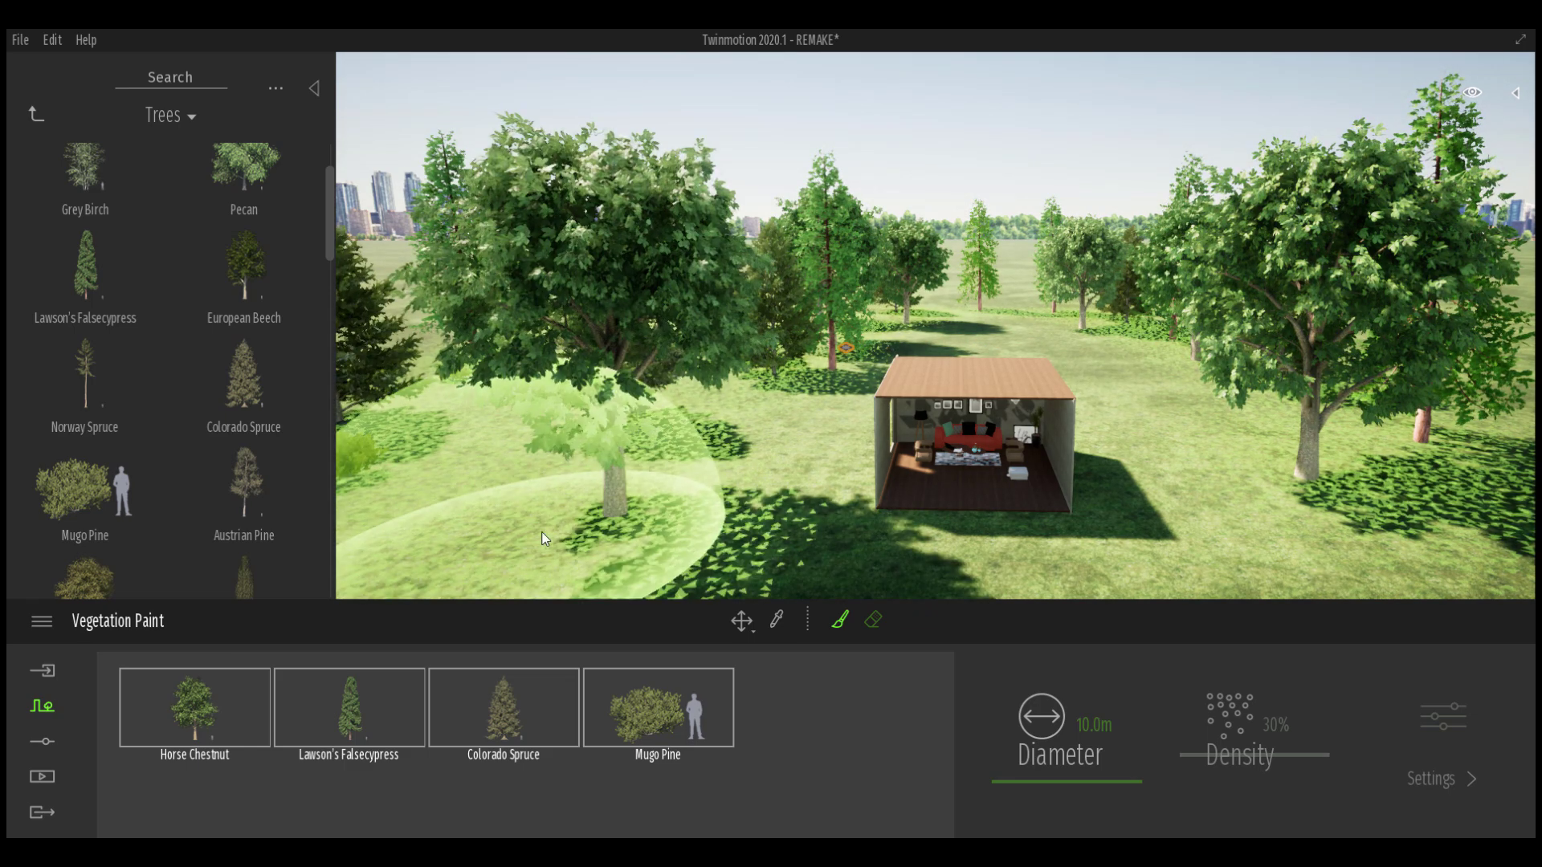
Extend the painted trees and shrubs farther into the meadow behind the furnished room and along its left side
{"action": "key", "text": "s"}
{"action": "key", "text": "d"}
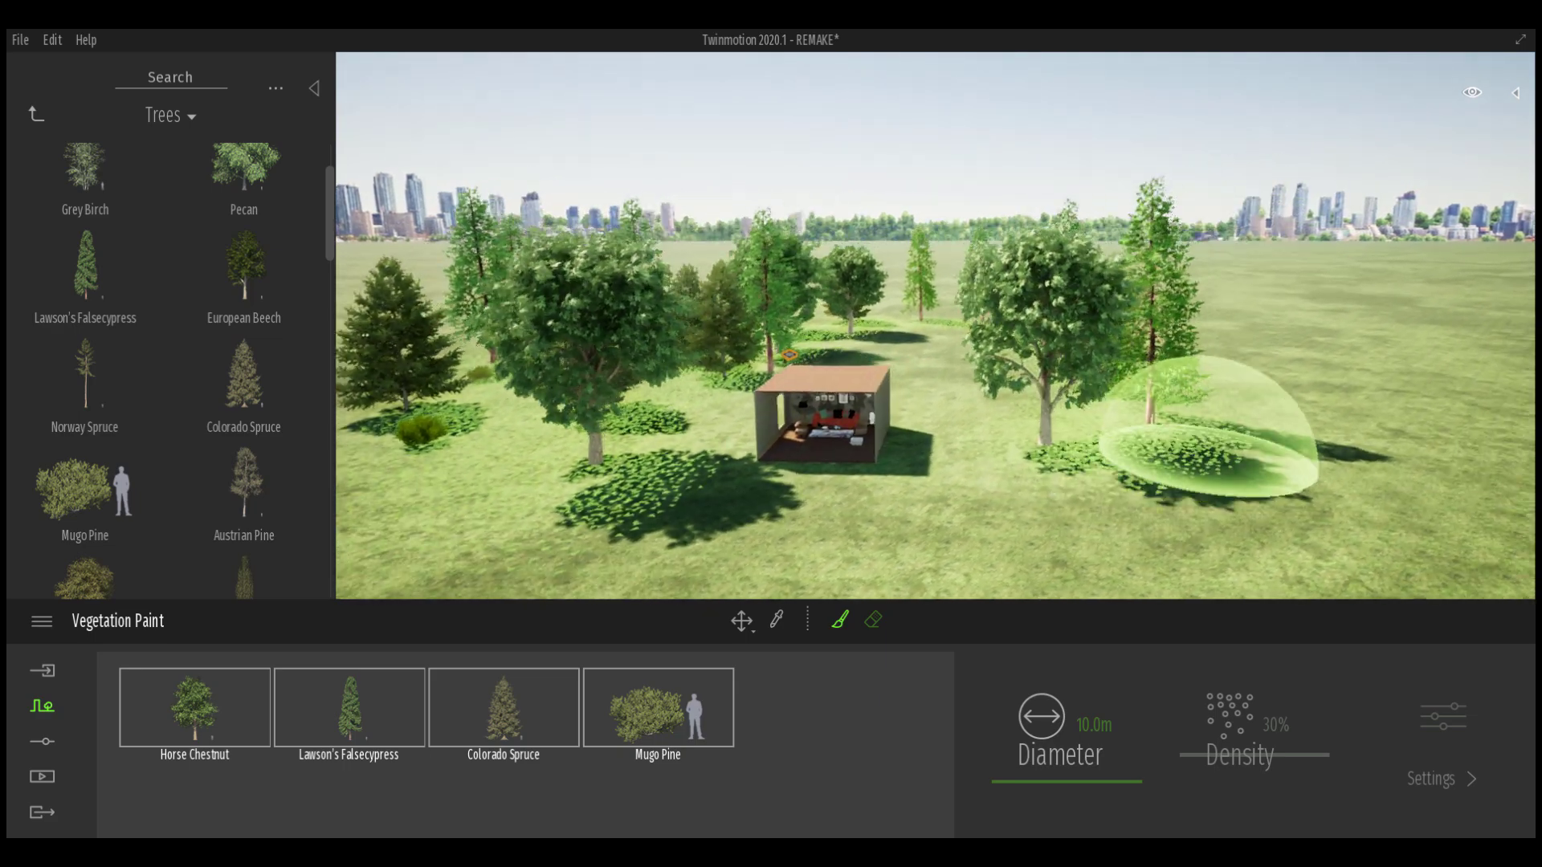
{"action": "key", "text": "e"}
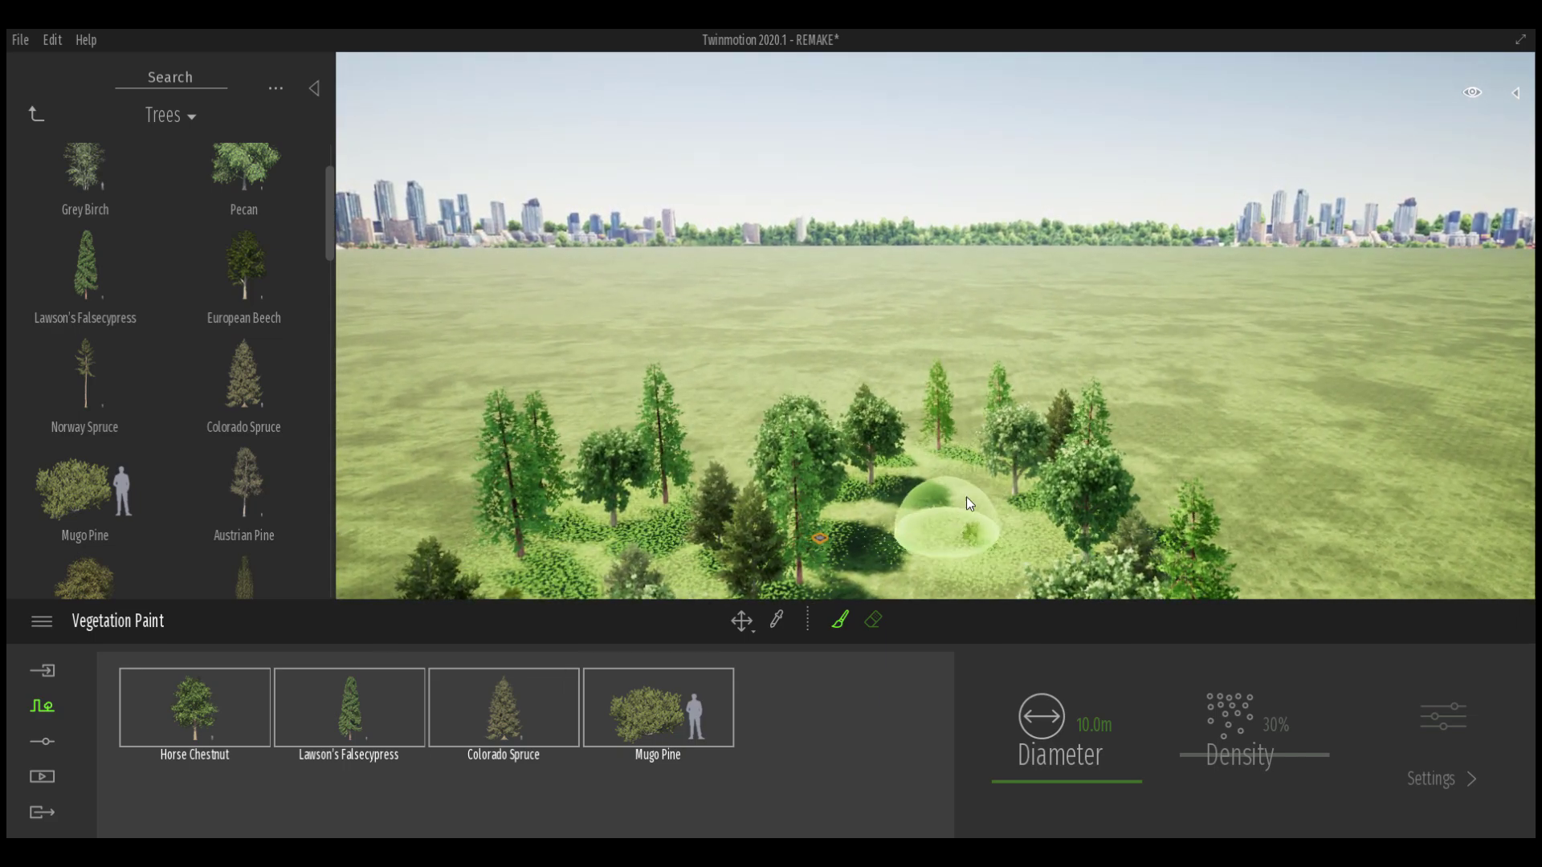
{"action": "mouse_move", "coordinate": [966, 501]}
{"action": "left_mouse_down"}
{"action": "mouse_move", "coordinate": [913, 417]}
{"action": "mouse_move", "coordinate": [693, 438]}
{"action": "mouse_move", "coordinate": [733, 347]}
{"action": "mouse_move", "coordinate": [879, 336]}
{"action": "mouse_move", "coordinate": [1158, 380]}
{"action": "mouse_move", "coordinate": [1215, 522]}
{"action": "mouse_move", "coordinate": [1145, 406]}
{"action": "mouse_move", "coordinate": [893, 329]}
{"action": "mouse_move", "coordinate": [626, 345]}
{"action": "mouse_move", "coordinate": [543, 370]}
{"action": "mouse_move", "coordinate": [554, 403]}
{"action": "mouse_move", "coordinate": [916, 312]}
{"action": "mouse_move", "coordinate": [1197, 421]}
{"action": "mouse_move", "coordinate": [1357, 548]}
{"action": "mouse_move", "coordinate": [1376, 433]}
{"action": "mouse_move", "coordinate": [1192, 331]}
{"action": "mouse_move", "coordinate": [1111, 315]}
{"action": "left_mouse_up"}
{"action": "key", "text": "s"}
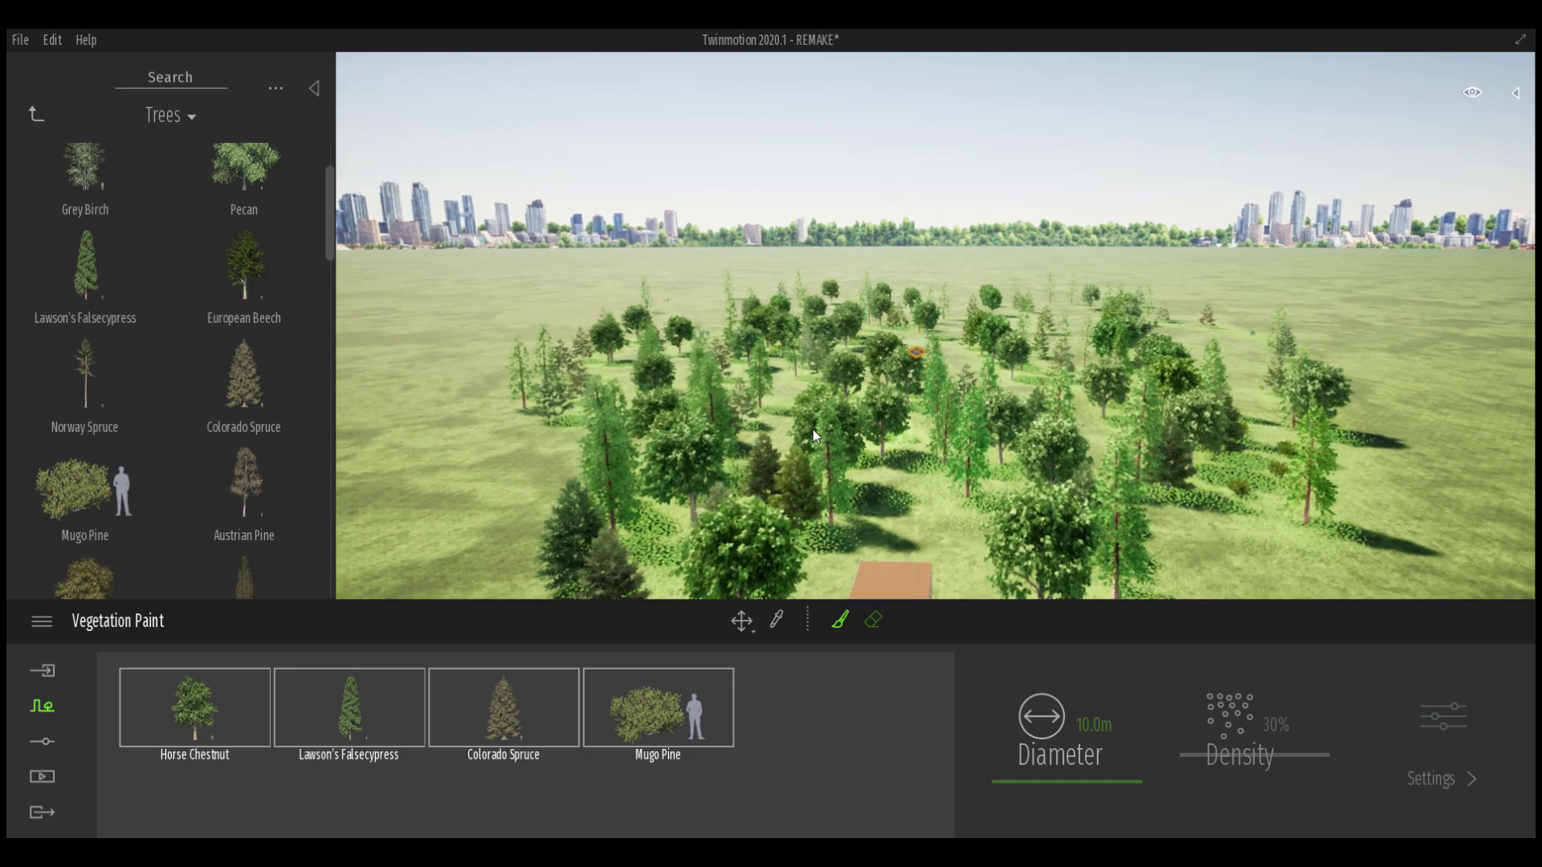
{"action": "scroll", "coordinate": [798, 445], "scroll_direction": "down", "scroll_amount": 1}
{"action": "middle_click_drag", "start_coordinate": [798, 445], "coordinate": [700, 489]}
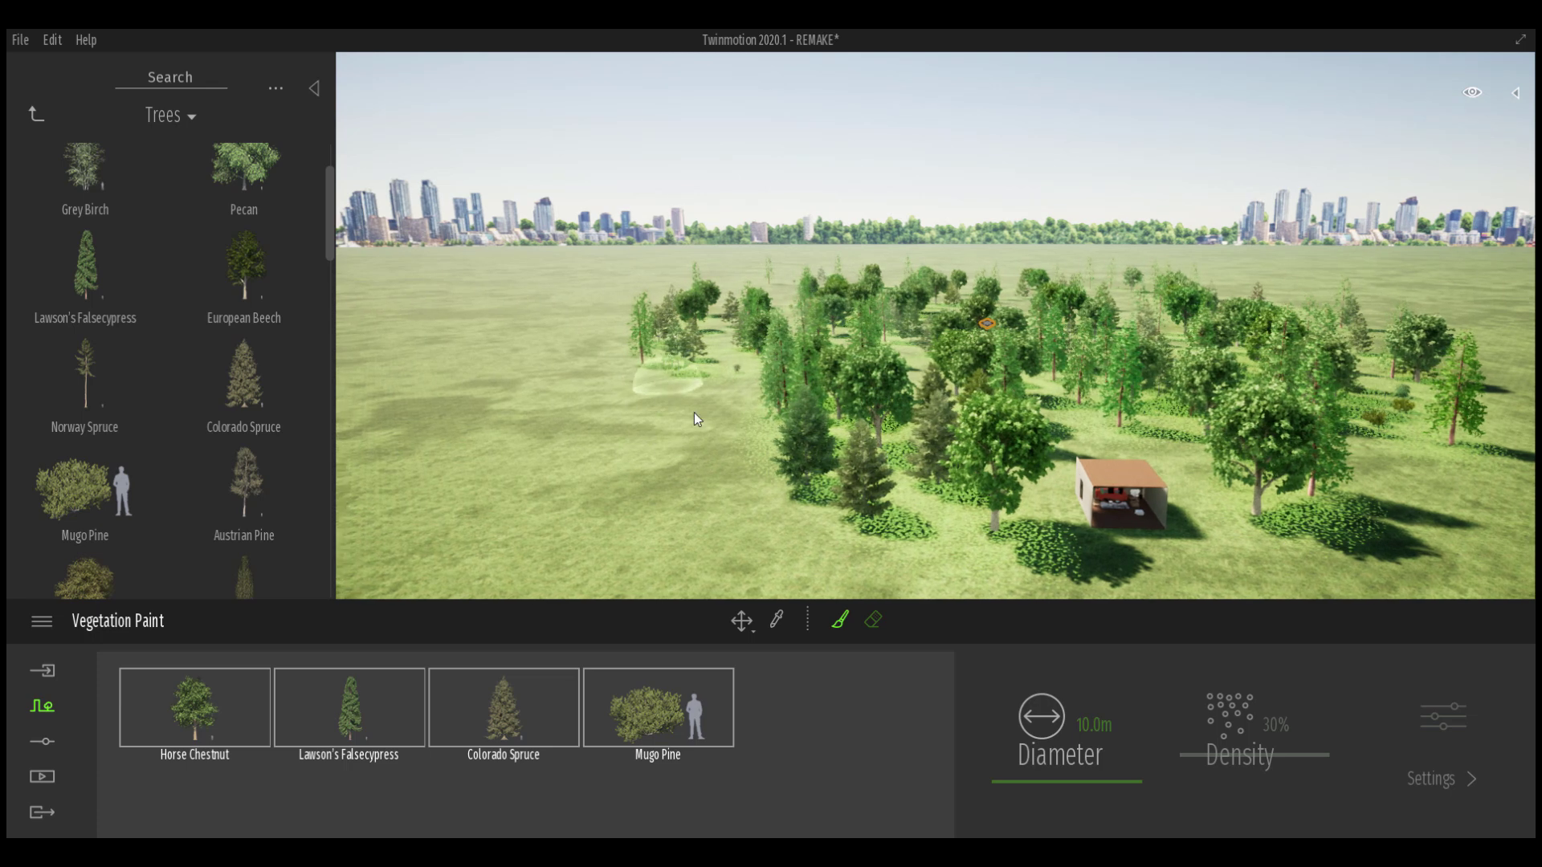
{"action": "mouse_move", "coordinate": [696, 418]}
{"action": "left_mouse_down"}
{"action": "mouse_move", "coordinate": [663, 483]}
{"action": "mouse_move", "coordinate": [587, 494]}
{"action": "left_mouse_up"}
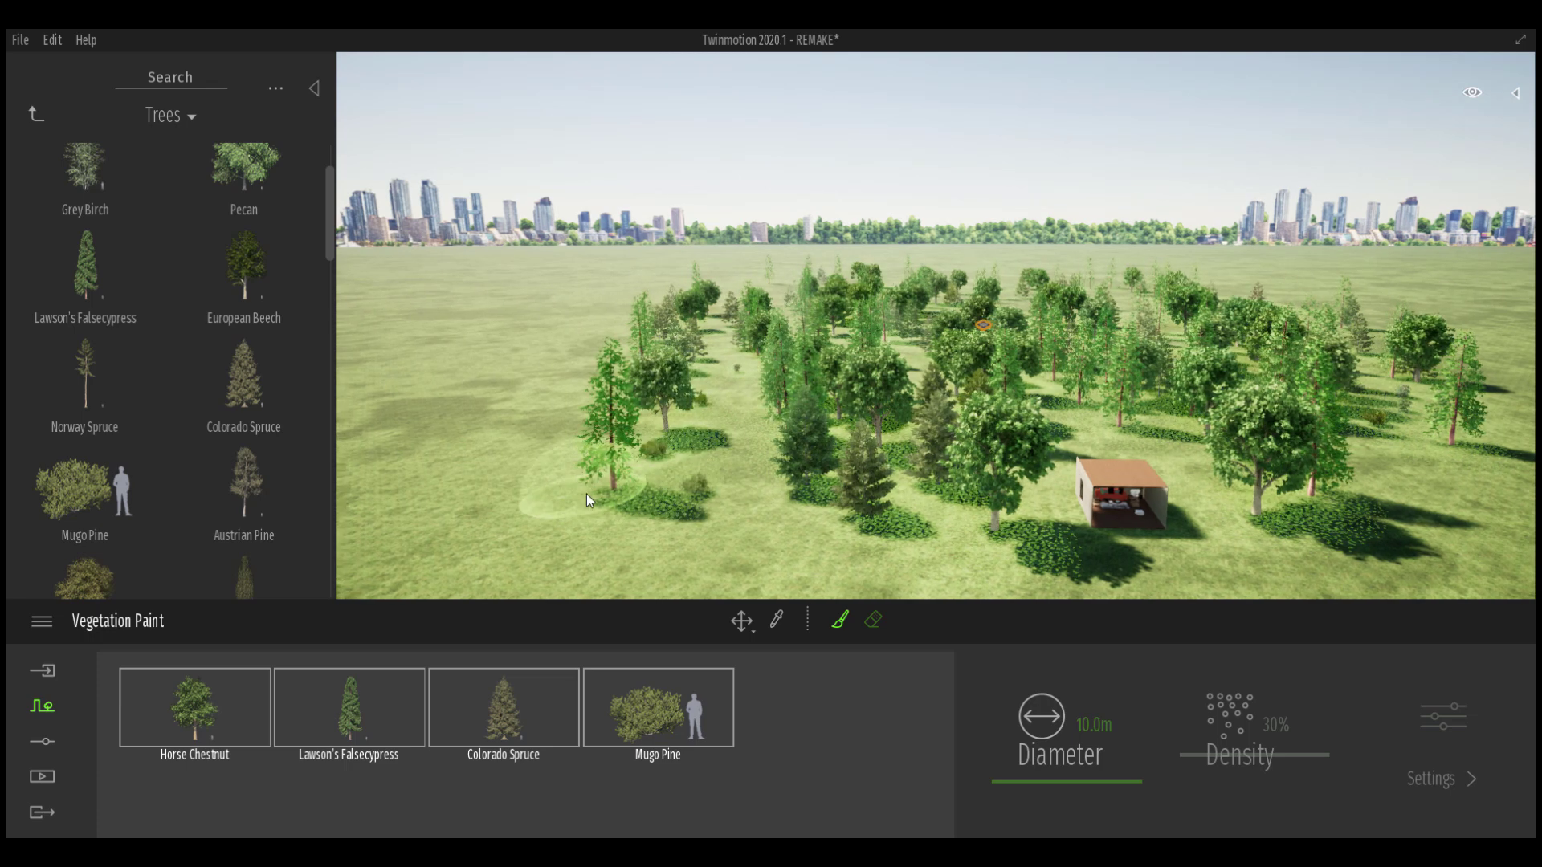
Set the paint brush diameter to 29.2 m and paint a wide forest behind and beside the furnished room
{"action": "left_click", "coordinate": [343, 793]}
{"action": "left_click", "coordinate": [199, 723]}
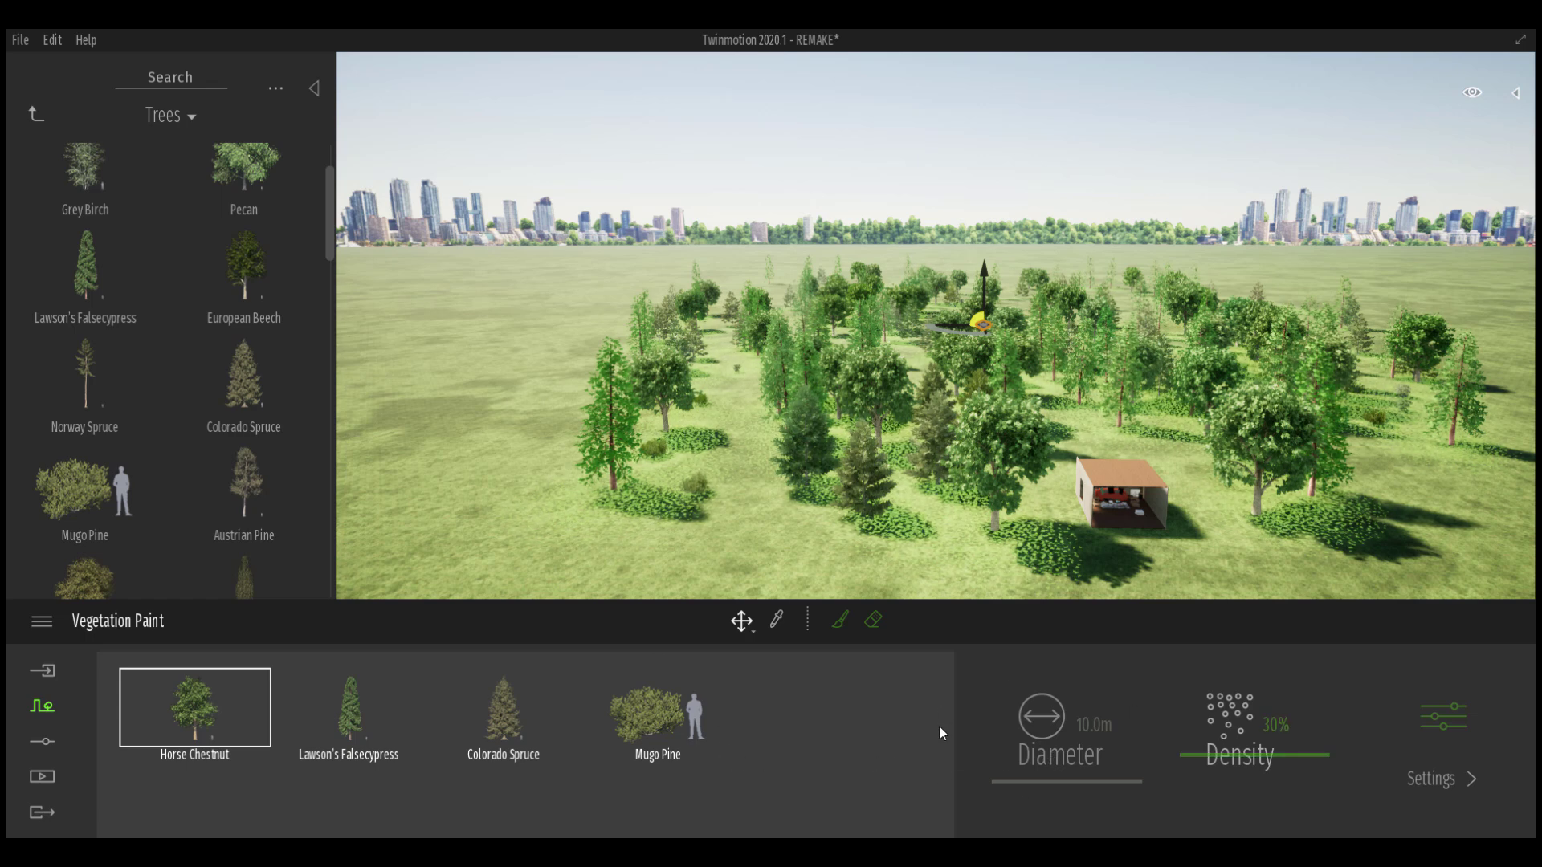
{"action": "left_click", "coordinate": [839, 620]}
{"action": "left_click_drag", "start_coordinate": [1108, 779], "coordinate": [1109, 753]}
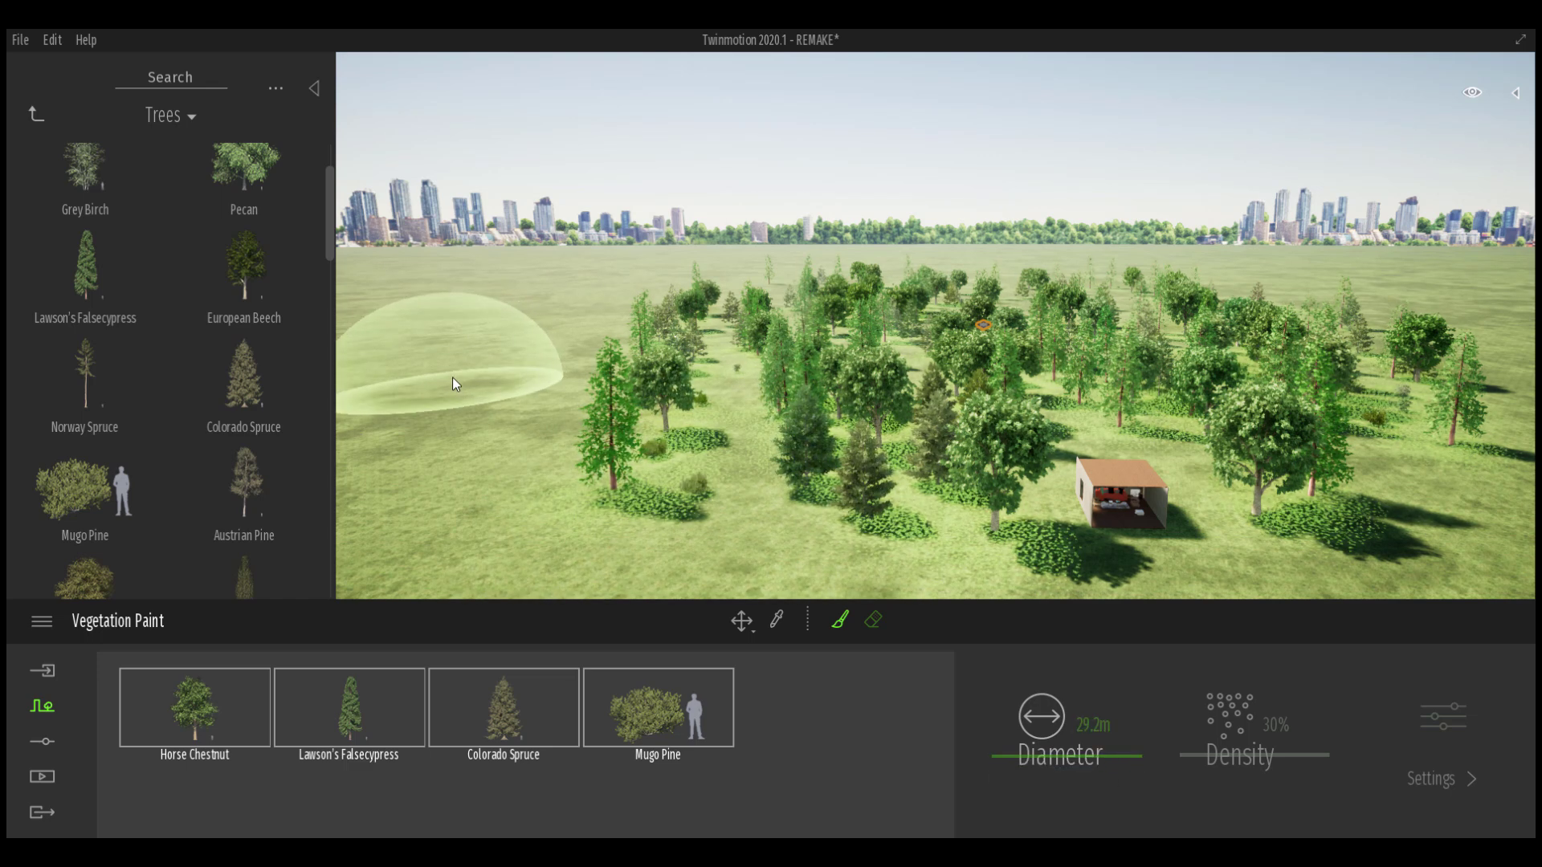
{"action": "mouse_move", "coordinate": [451, 378]}
{"action": "left_mouse_down"}
{"action": "mouse_move", "coordinate": [553, 304]}
{"action": "mouse_move", "coordinate": [581, 330]}
{"action": "mouse_move", "coordinate": [700, 292]}
{"action": "mouse_move", "coordinate": [1164, 290]}
{"action": "mouse_move", "coordinate": [1339, 334]}
{"action": "mouse_move", "coordinate": [1471, 445]}
{"action": "mouse_move", "coordinate": [1453, 474]}
{"action": "left_mouse_up"}
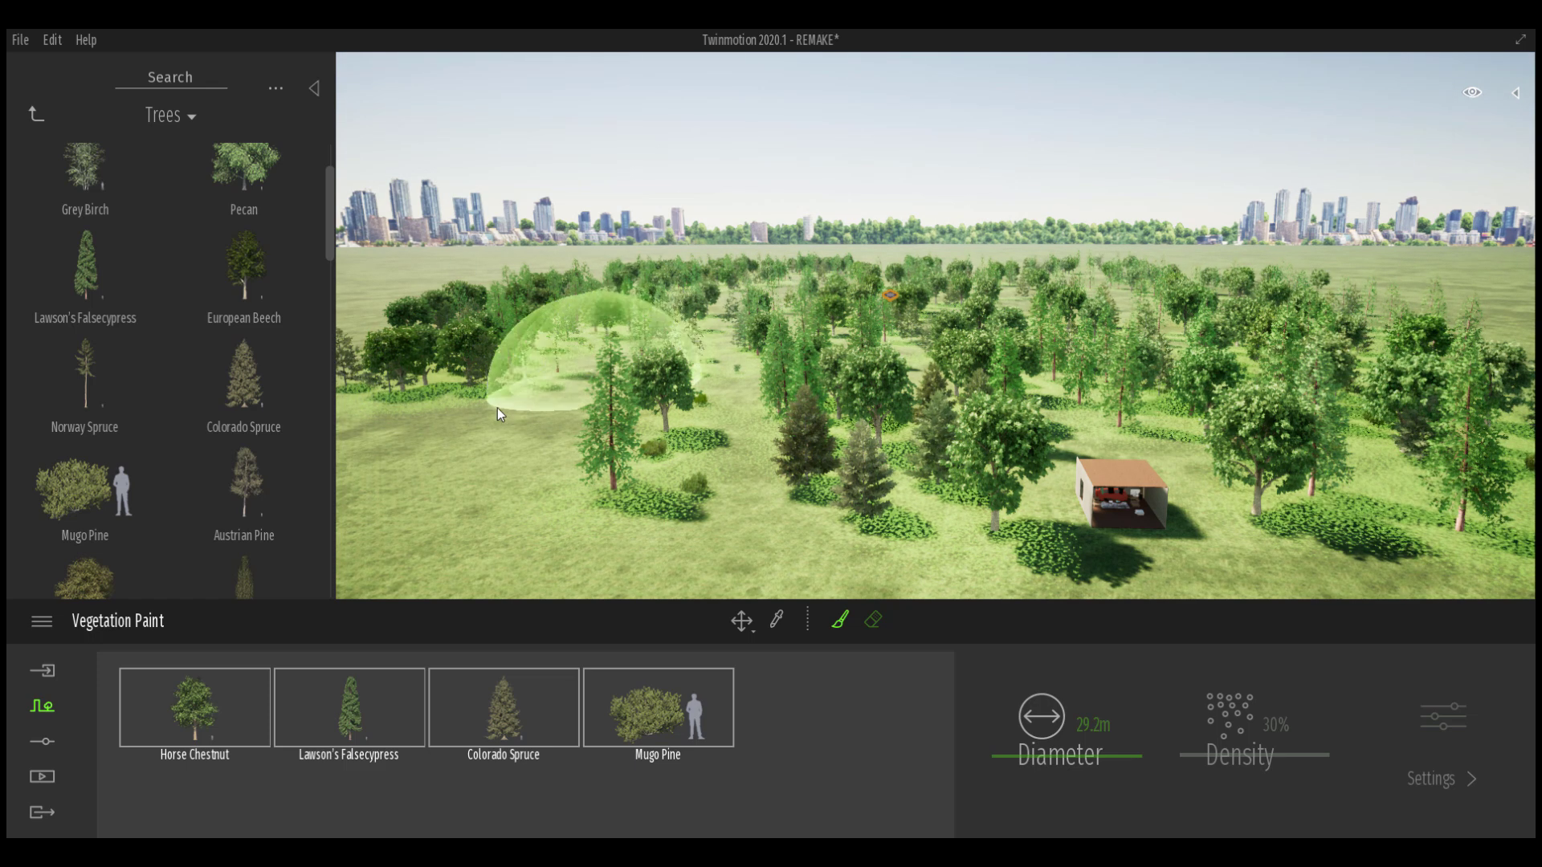
{"action": "left_click_drag", "start_coordinate": [478, 459], "coordinate": [547, 509]}
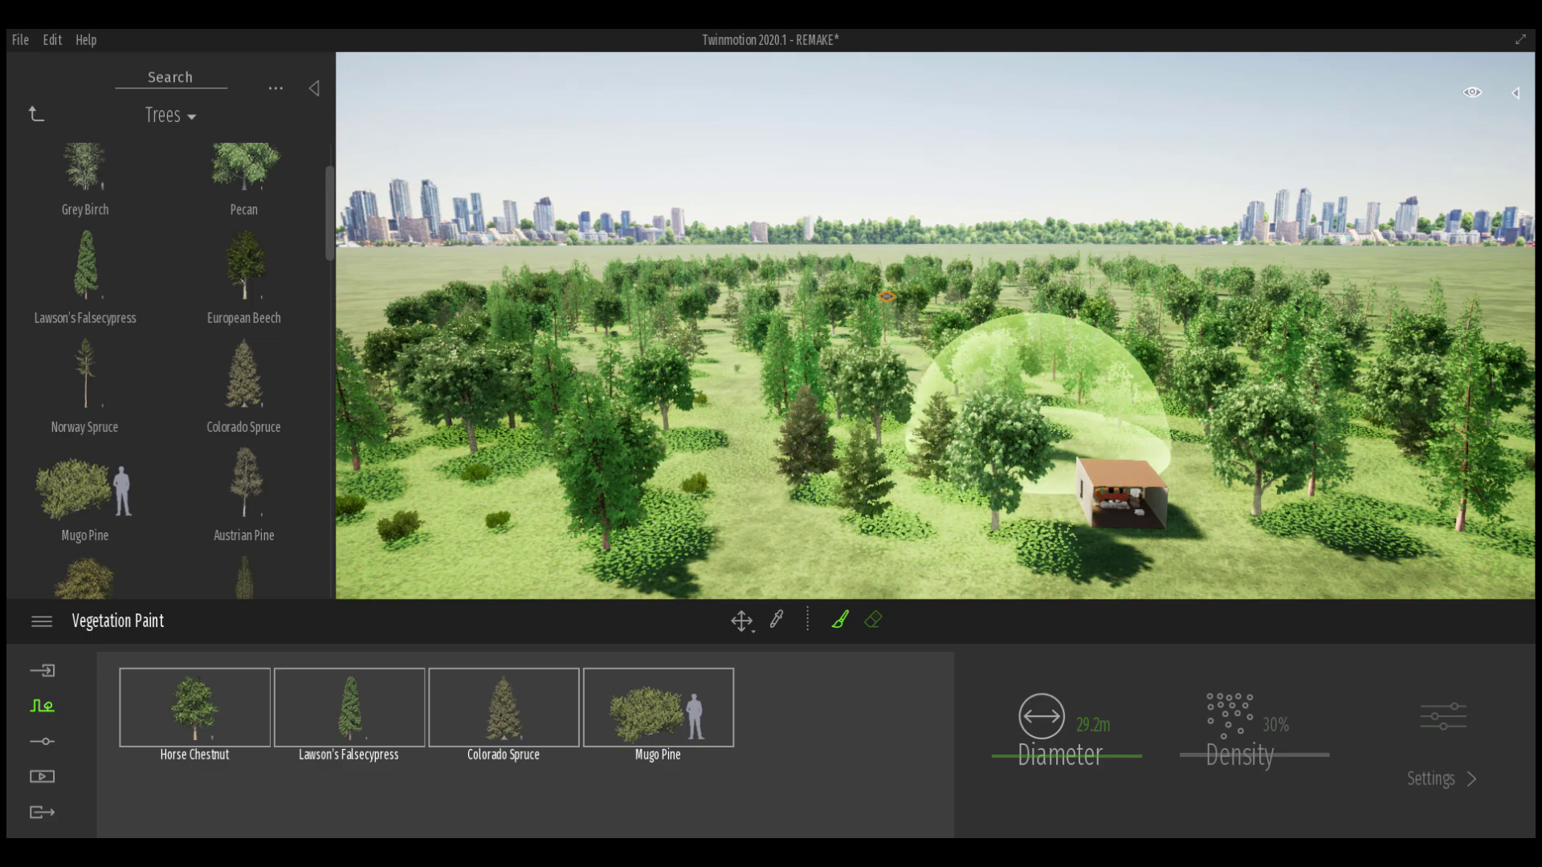
Paint more trees and bushes across the open meadow in front of the furnished room
{"action": "middle_click_drag", "start_coordinate": [1036, 469], "coordinate": [1023, 444]}
{"action": "scroll", "coordinate": [1024, 443], "scroll_direction": "down", "scroll_amount": 4}
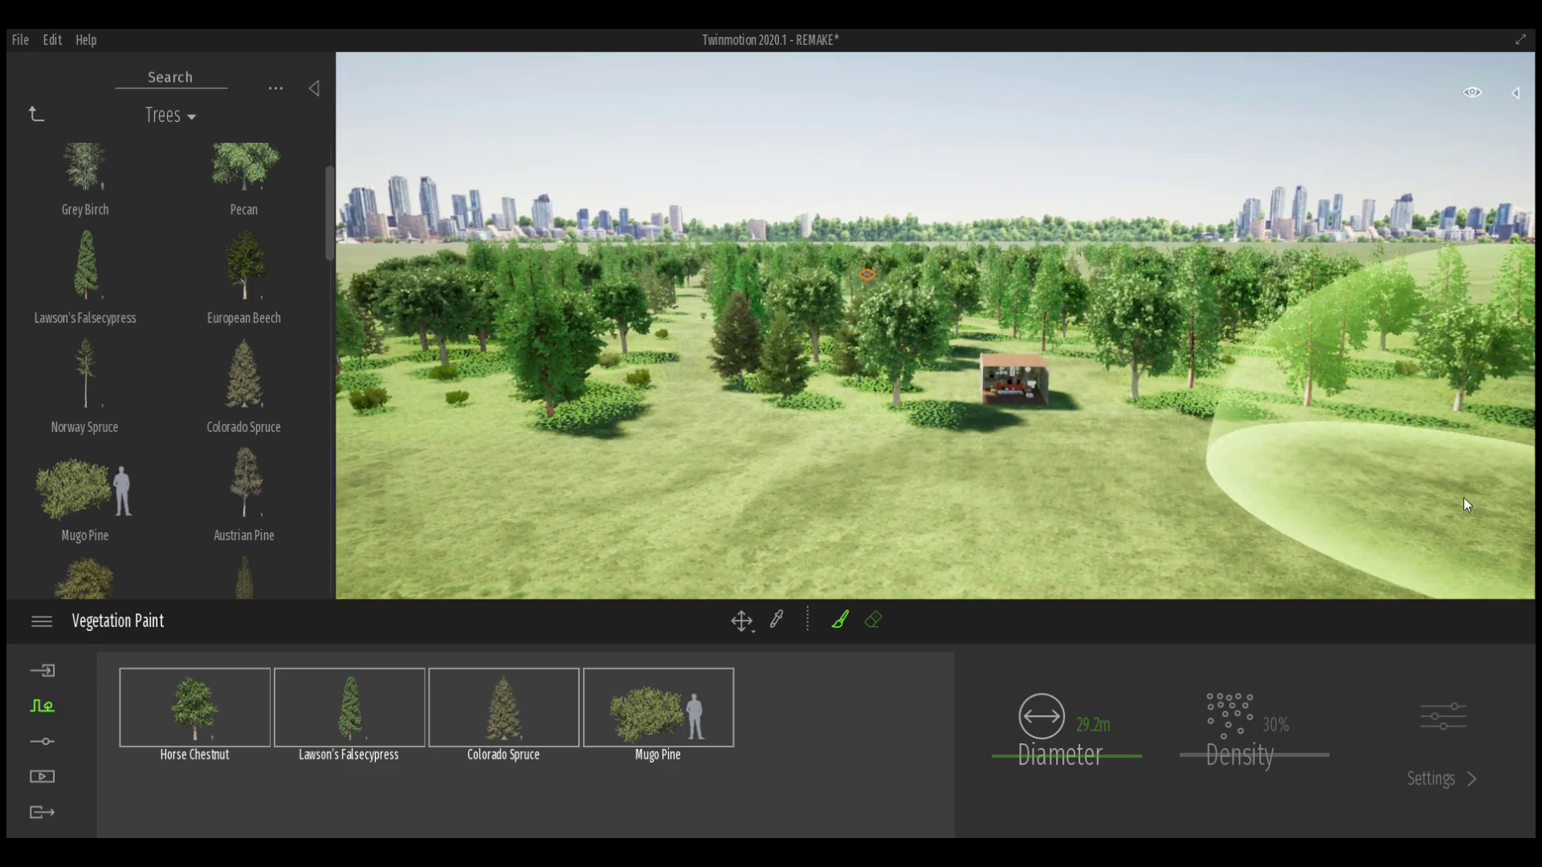
{"action": "mouse_move", "coordinate": [1453, 547]}
{"action": "left_mouse_down"}
{"action": "mouse_move", "coordinate": [1285, 522]}
{"action": "mouse_move", "coordinate": [849, 537]}
{"action": "mouse_move", "coordinate": [441, 469]}
{"action": "left_mouse_up"}
Place the Pickup 01 car from the vehicle library on the grass beside the furnished room
{"action": "left_click", "coordinate": [35, 113]}
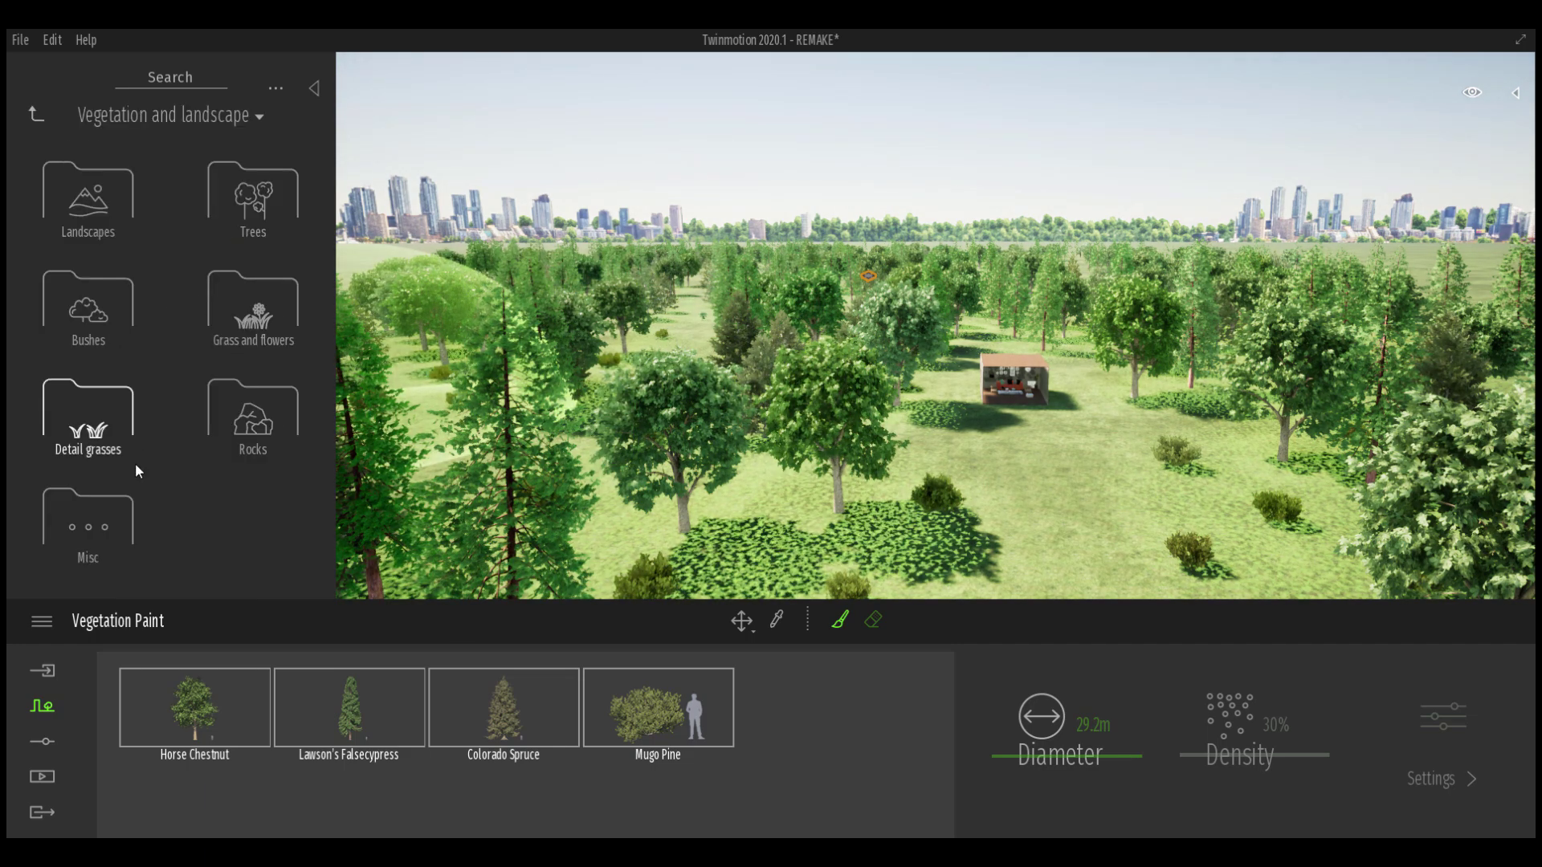
{"action": "left_click", "coordinate": [37, 113]}
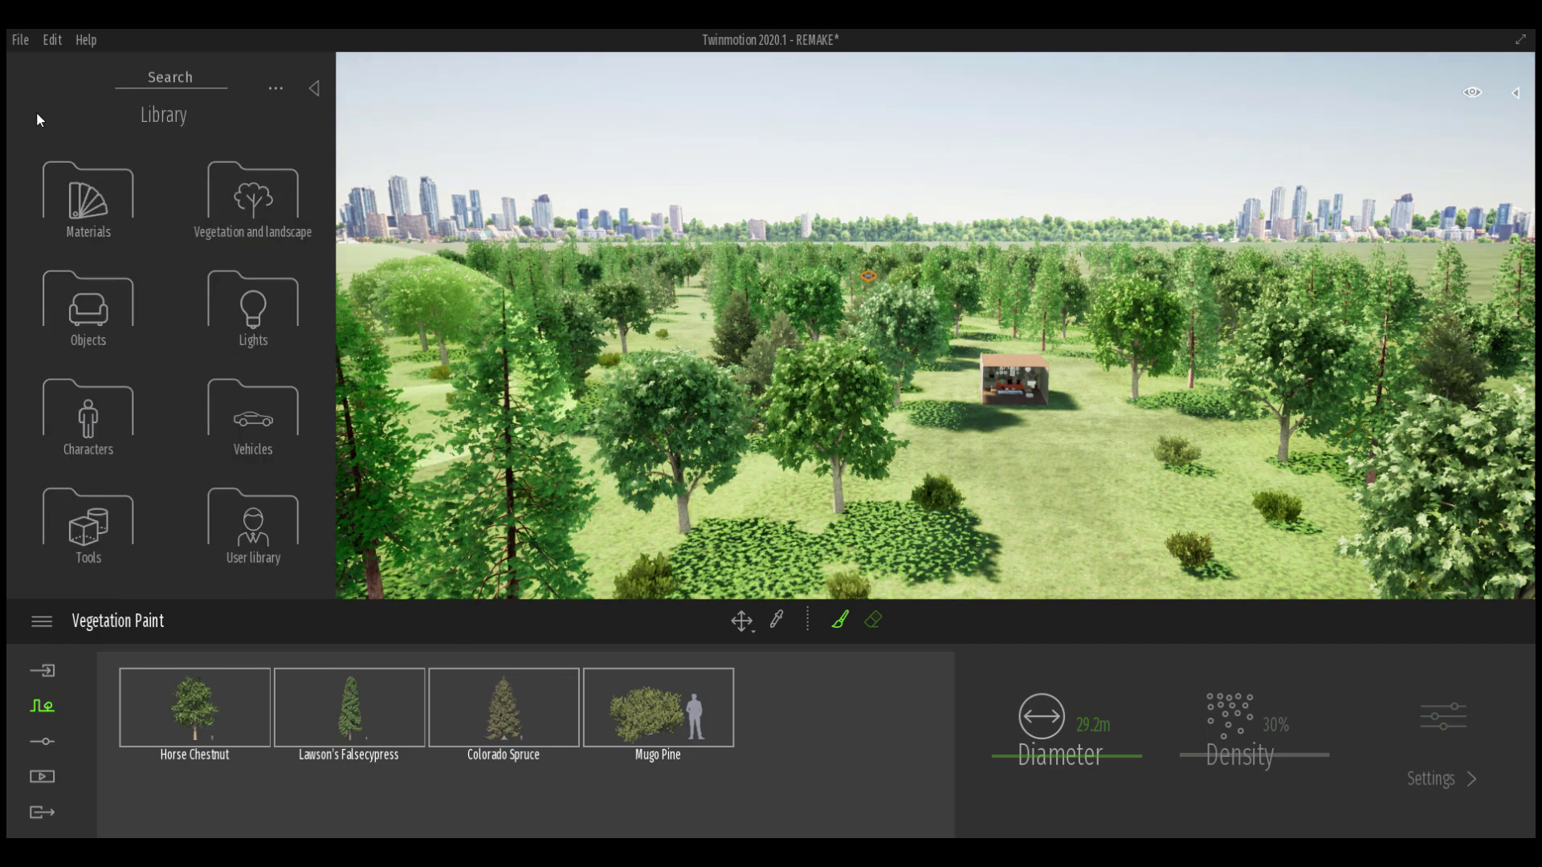
{"action": "left_click", "coordinate": [253, 418]}
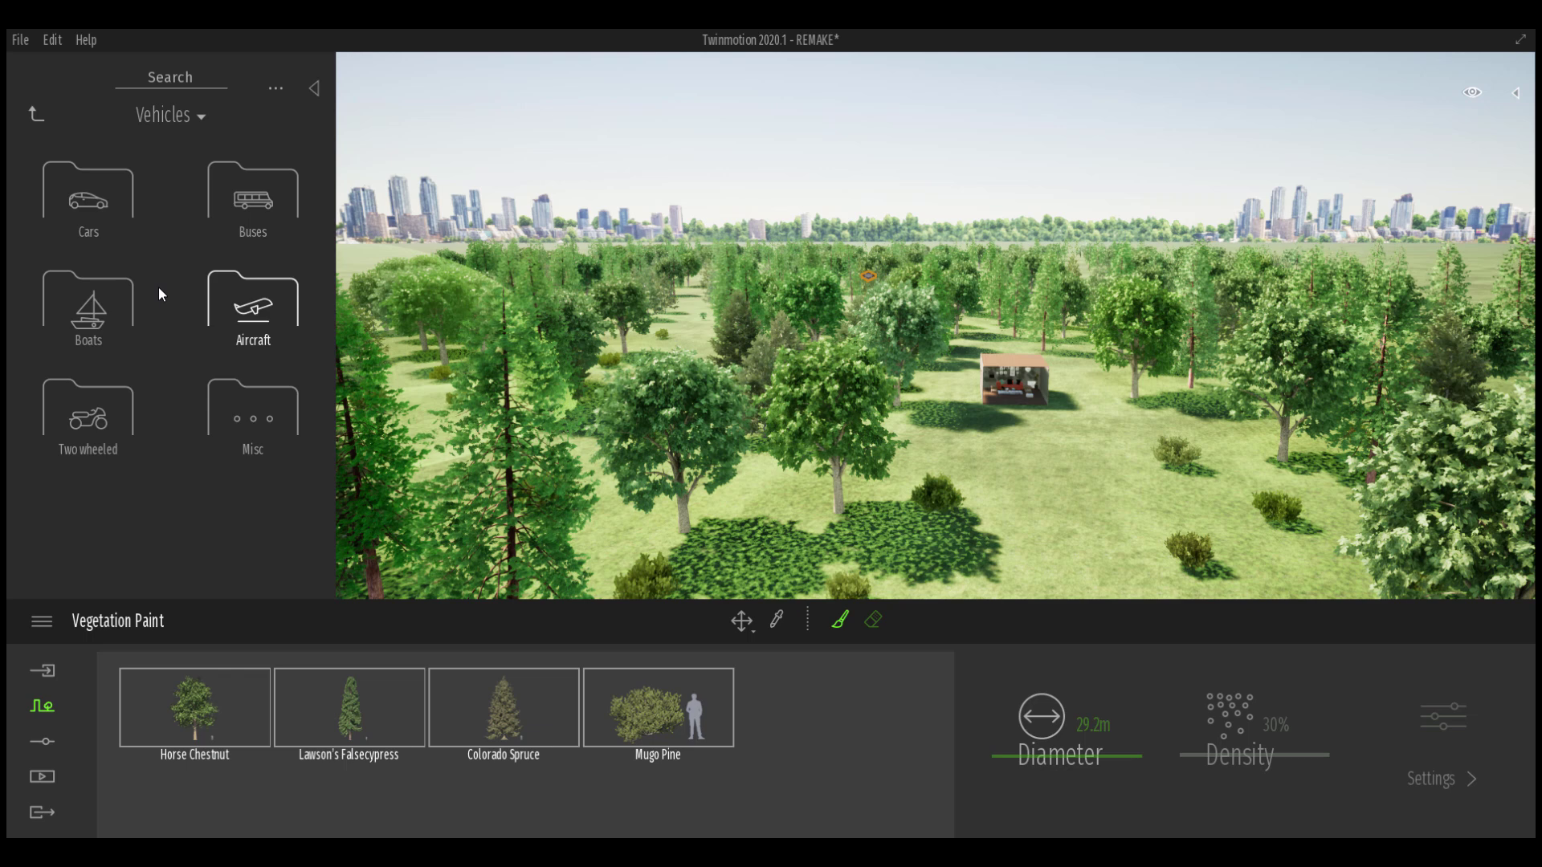
{"action": "left_click", "coordinate": [86, 194]}
{"action": "left_click_drag", "start_coordinate": [85, 402], "coordinate": [1081, 415]}
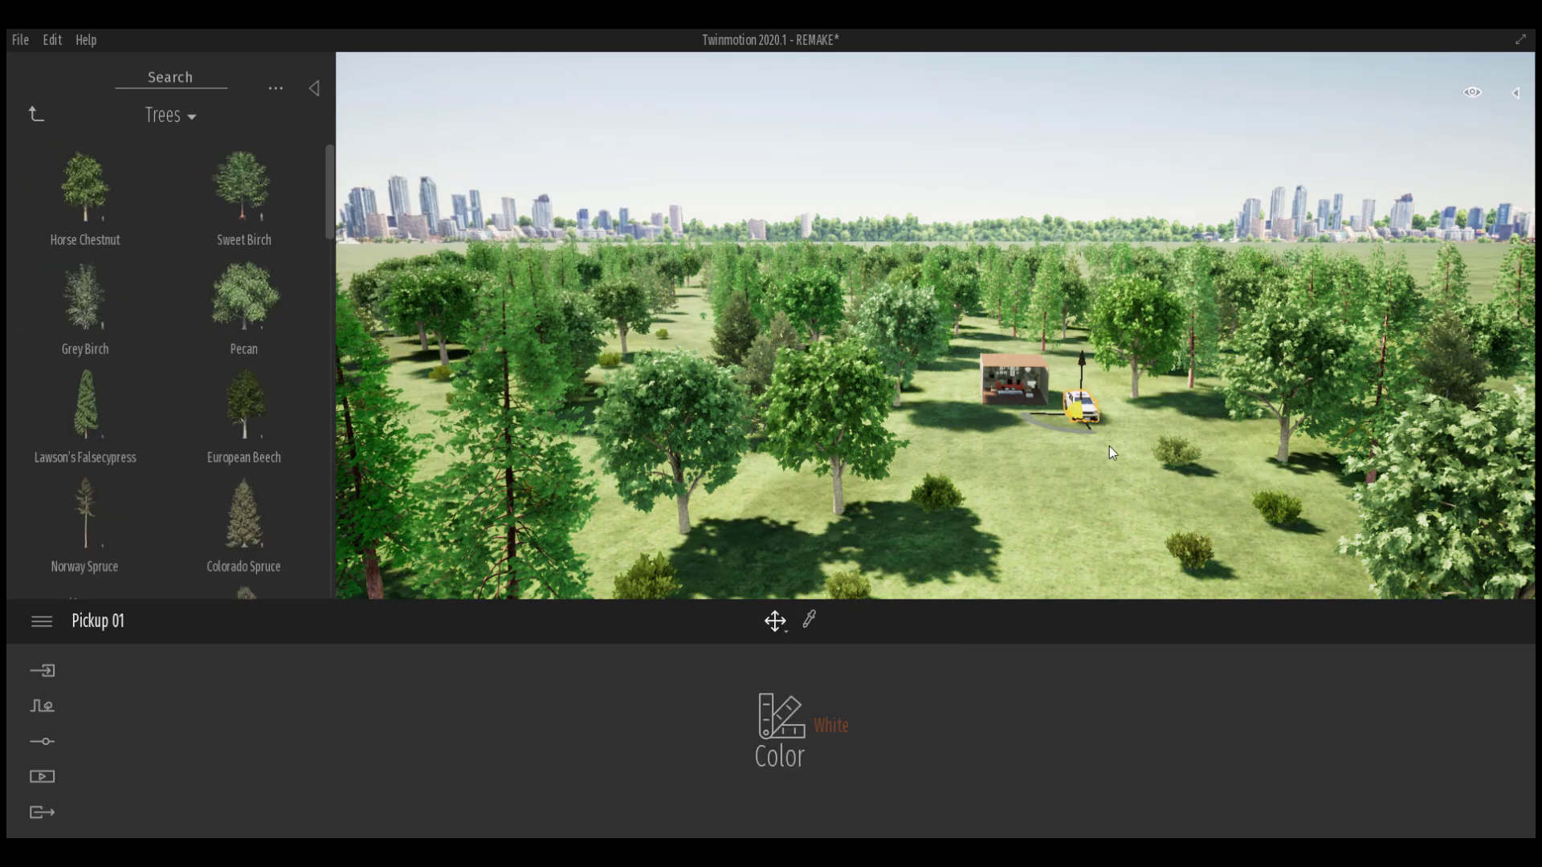
Set the pickup's color to Black and inspect the vehicle beside the room
{"action": "left_click", "coordinate": [833, 726]}
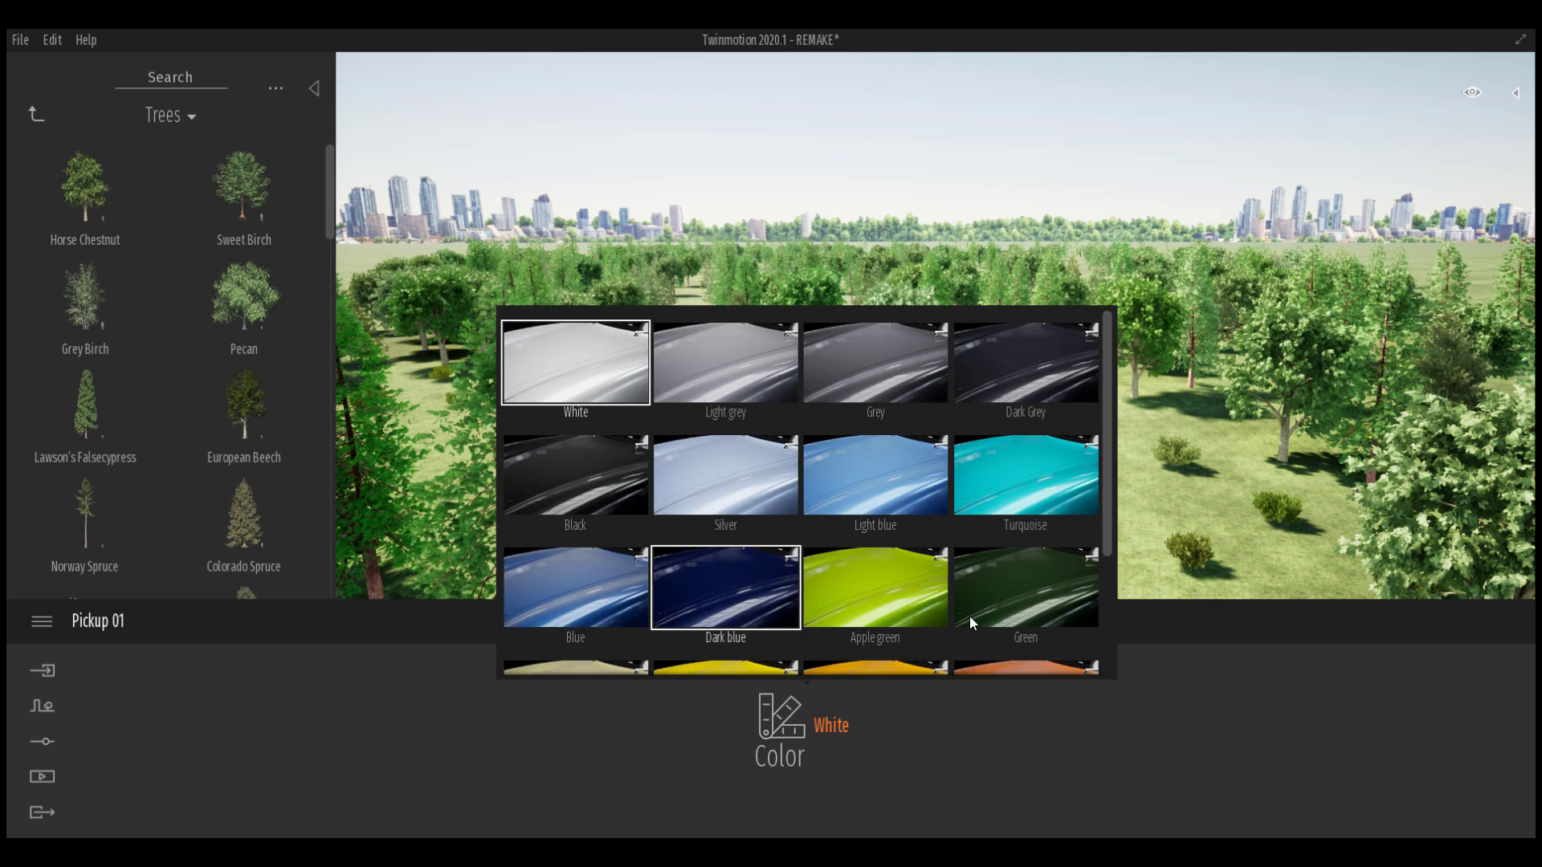
{"action": "left_click", "coordinate": [631, 513]}
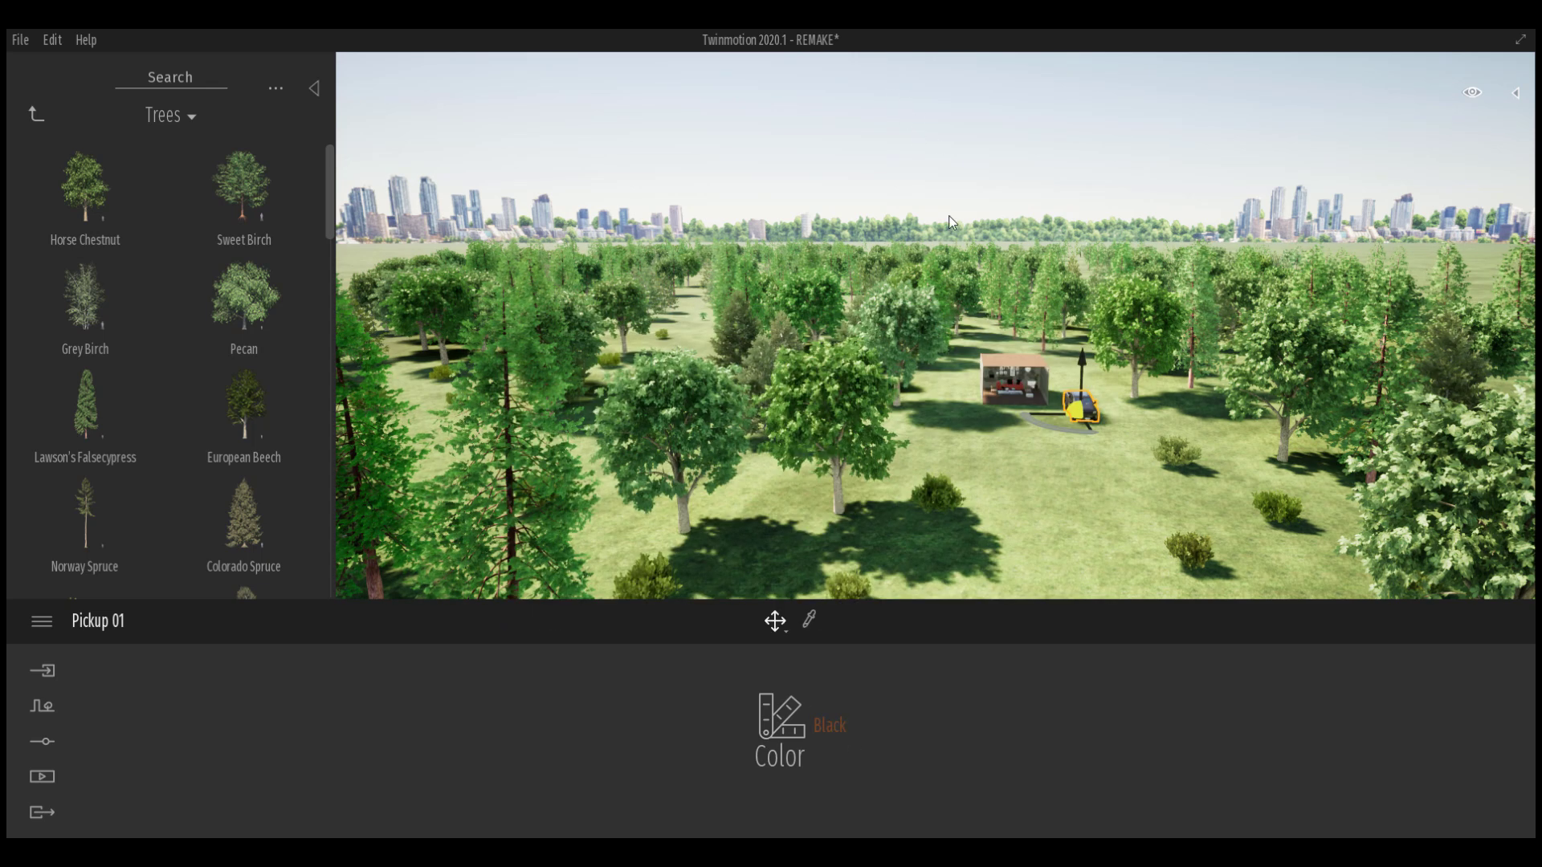
{"action": "double_click", "coordinate": [1094, 403]}
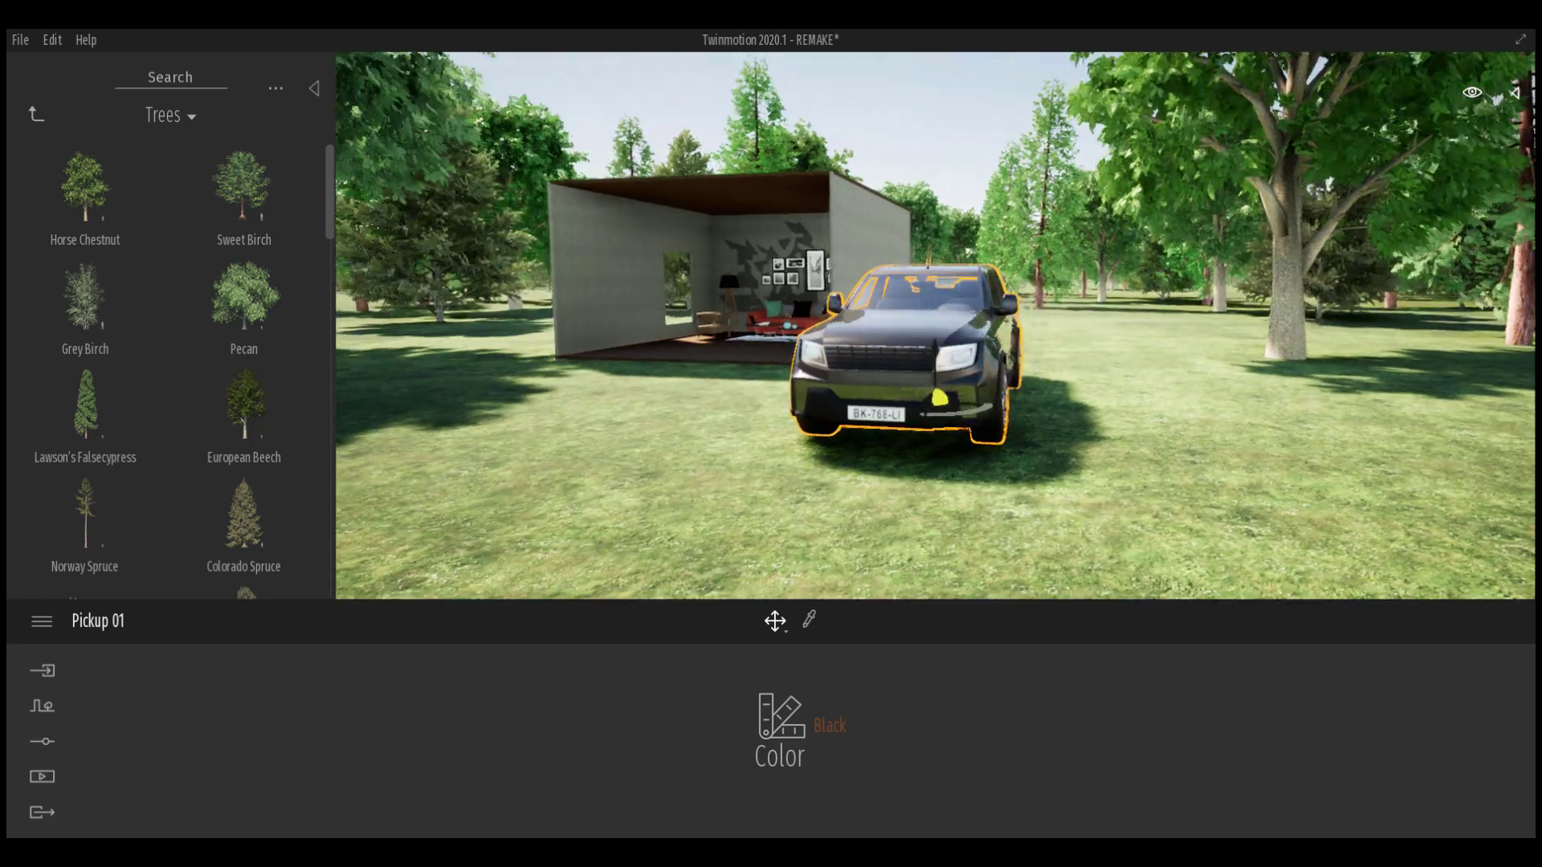
{"action": "middle_click_drag", "start_coordinate": [819, 376], "coordinate": [853, 376], "text": "shift"}
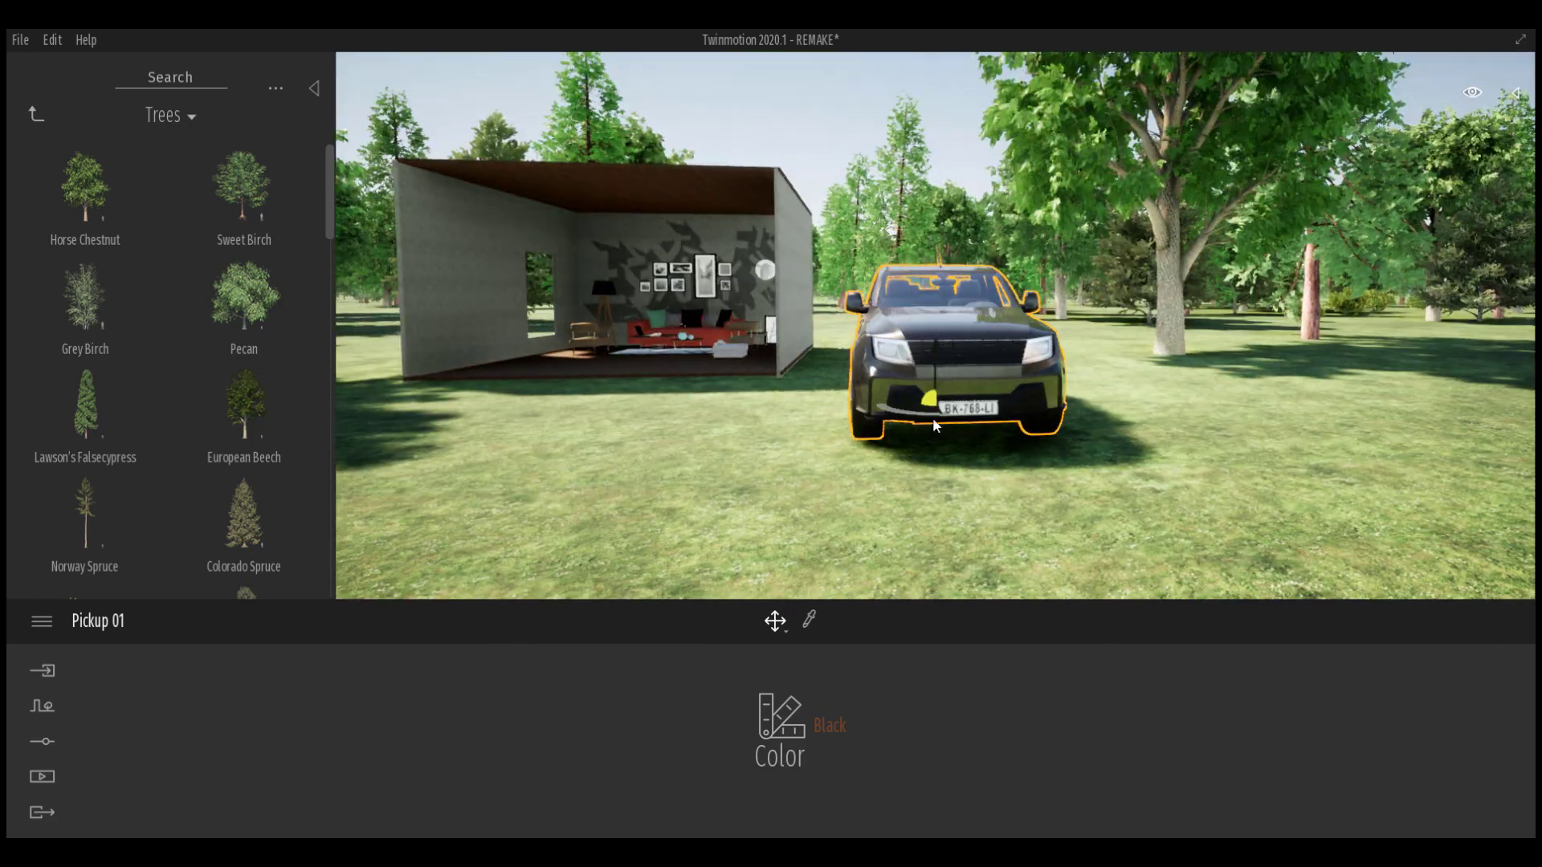
{"action": "scroll", "coordinate": [853, 376], "scroll_direction": "down", "scroll_amount": 3}
{"action": "scroll", "coordinate": [852, 376], "scroll_direction": "down", "scroll_amount": 2}
{"action": "key", "text": "a"}
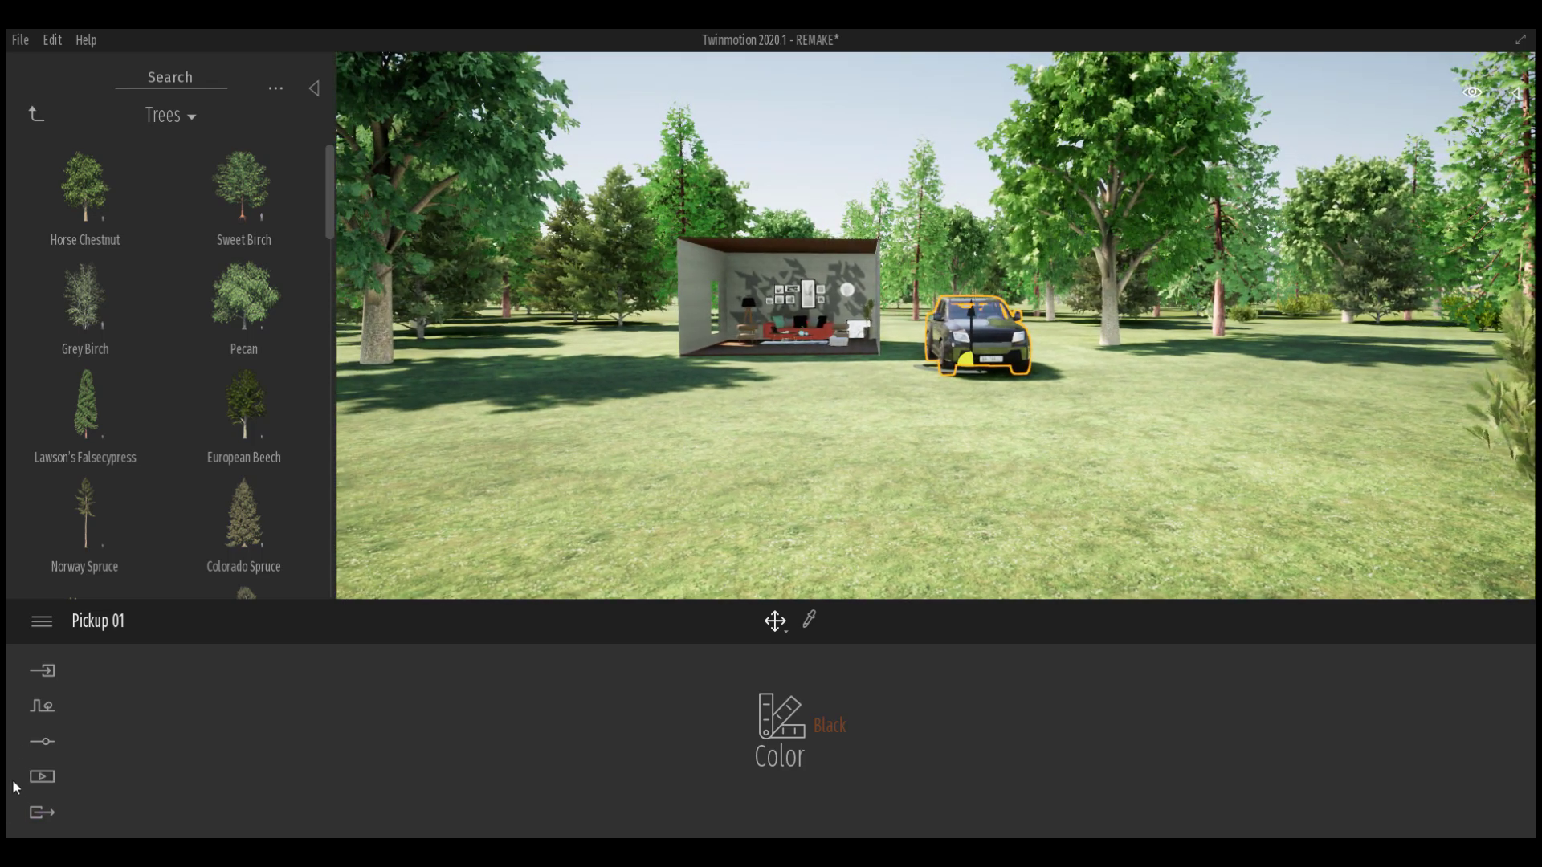
Check the existing video Clip 01 and delete it from the project's media
{"action": "left_click", "coordinate": [45, 779]}
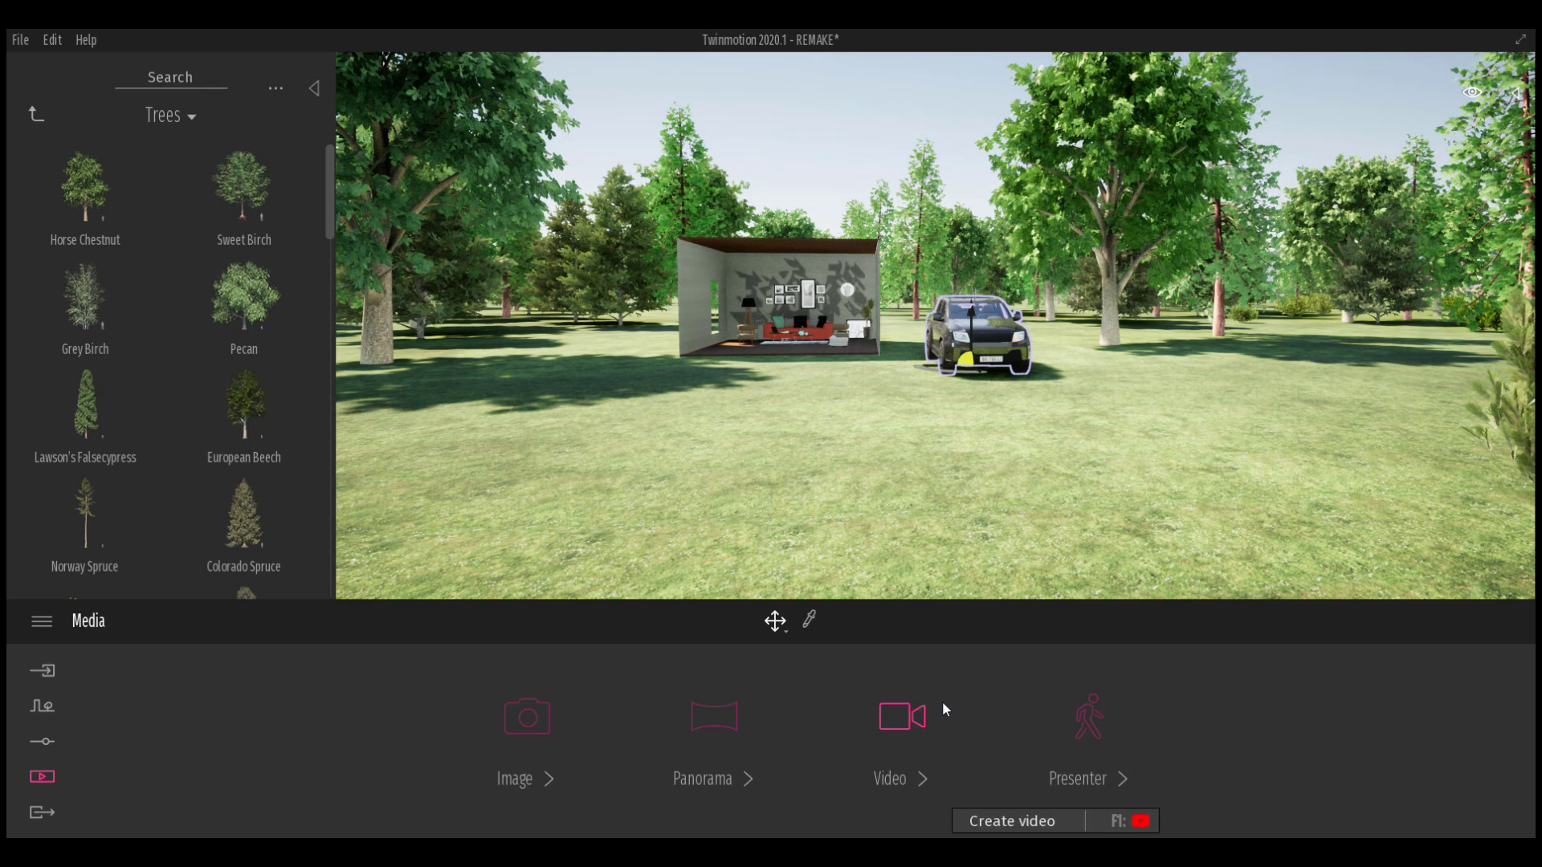
{"action": "left_click", "coordinate": [902, 715]}
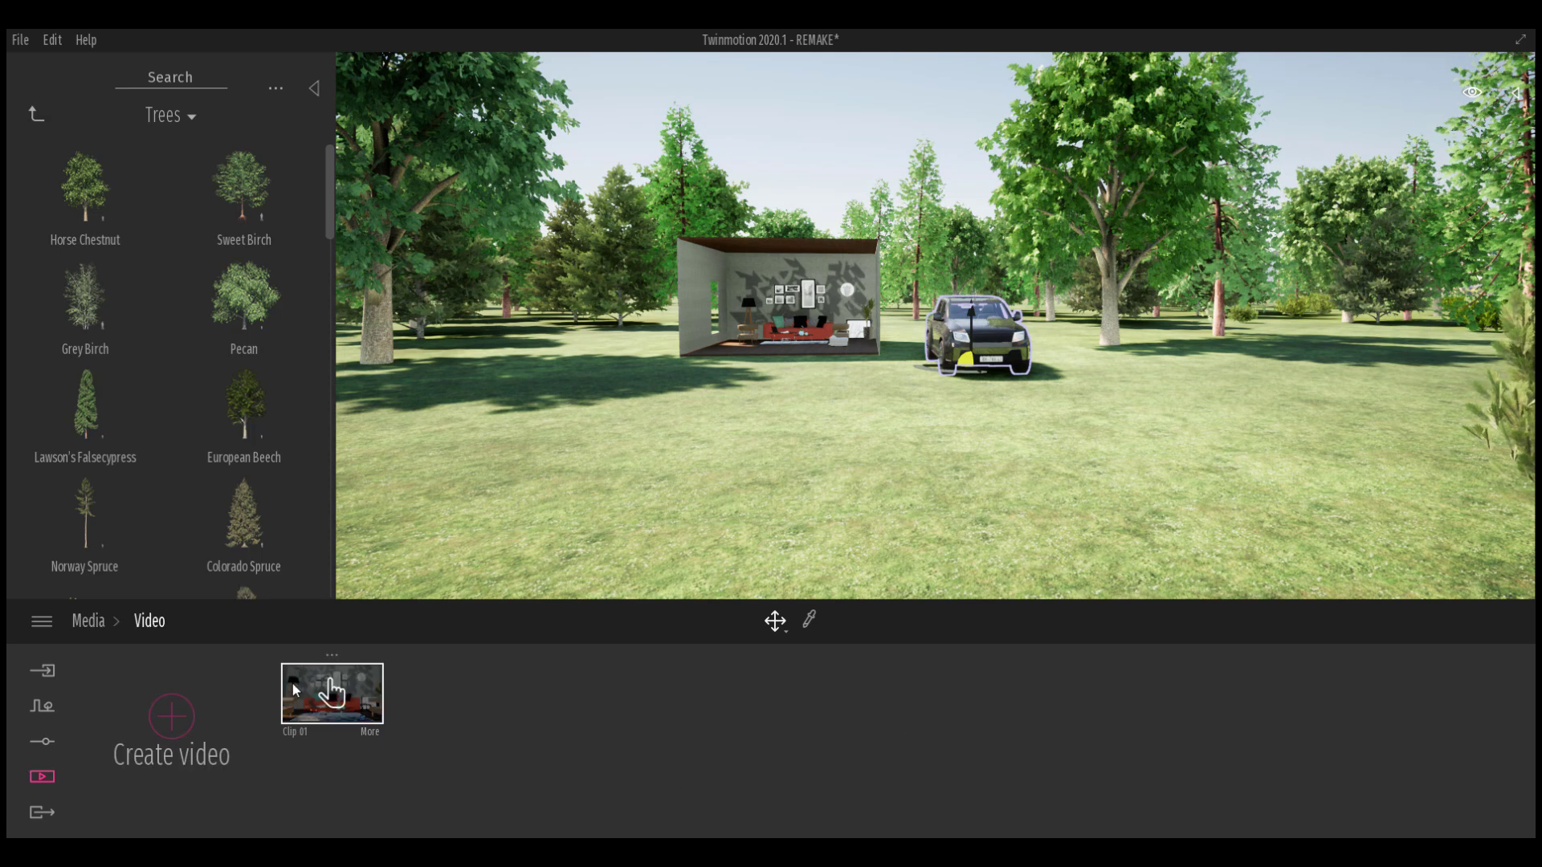
{"action": "left_click", "coordinate": [331, 692]}
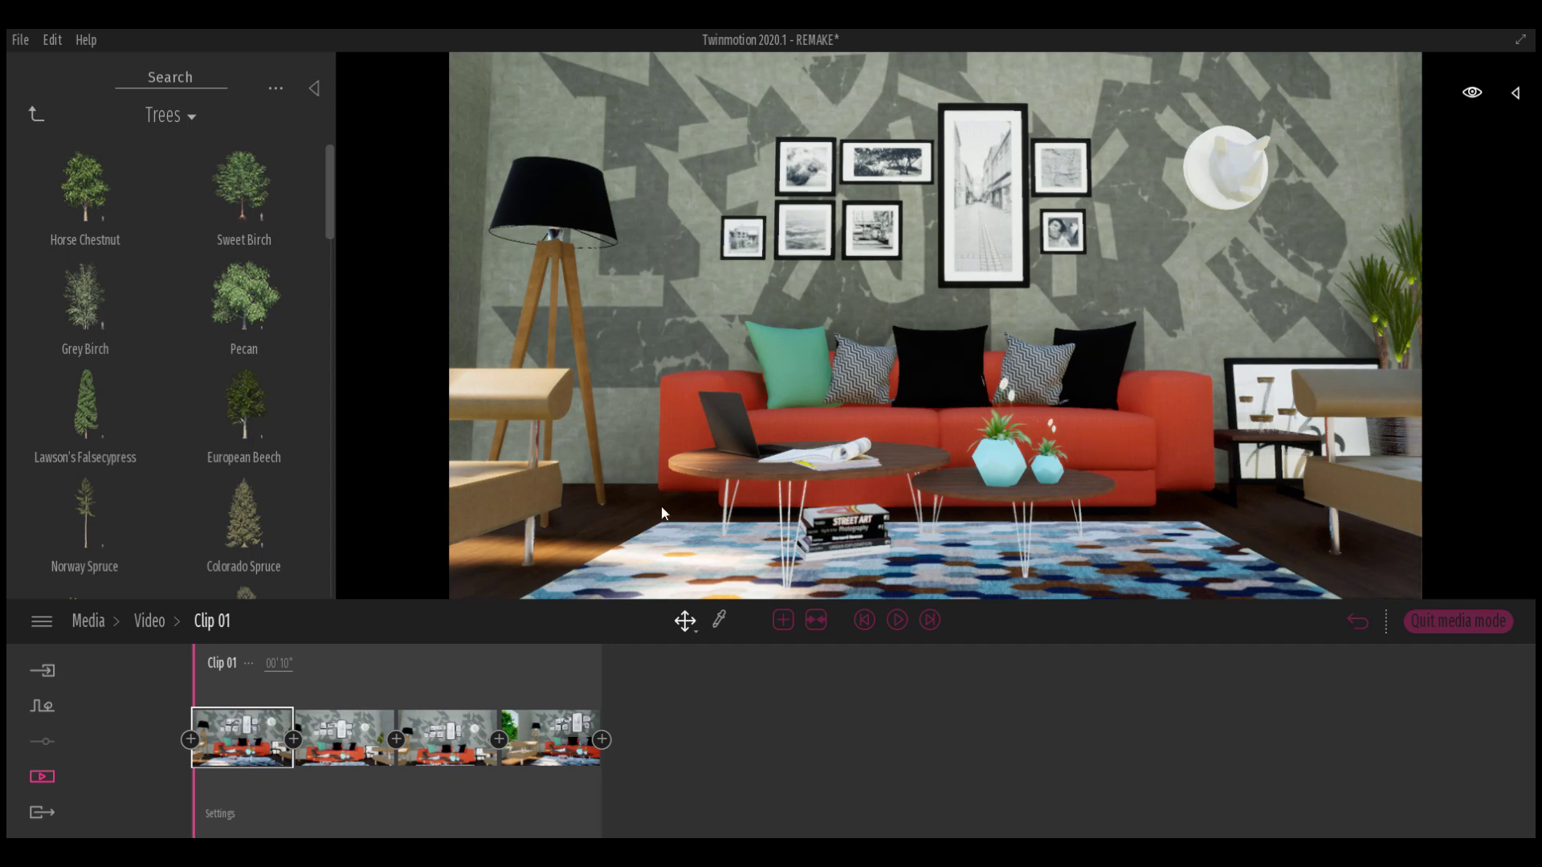
{"action": "left_click", "coordinate": [139, 627]}
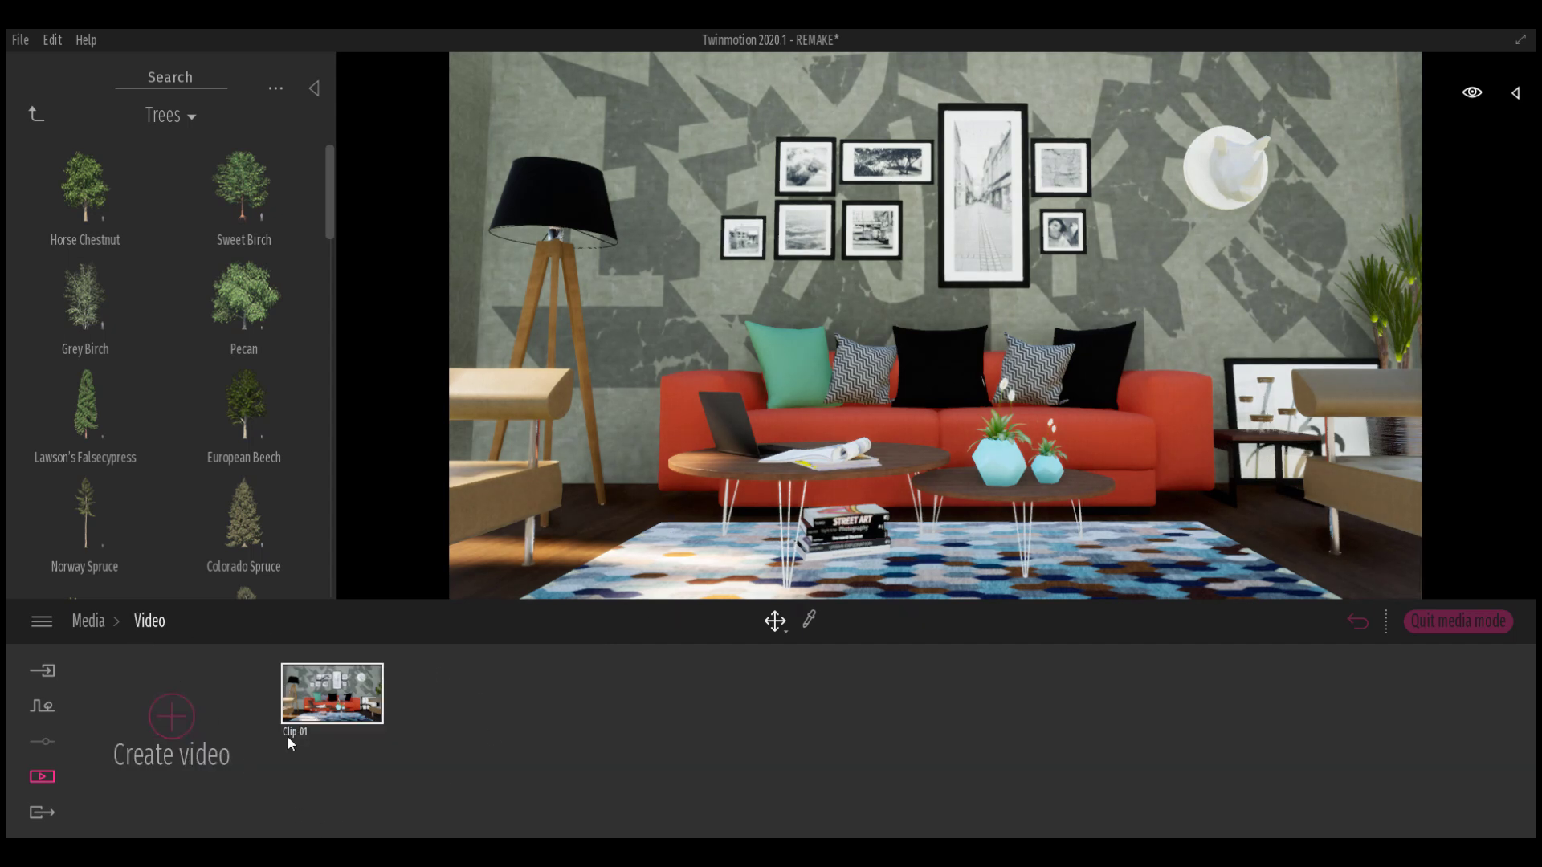
{"action": "left_click", "coordinate": [332, 656]}
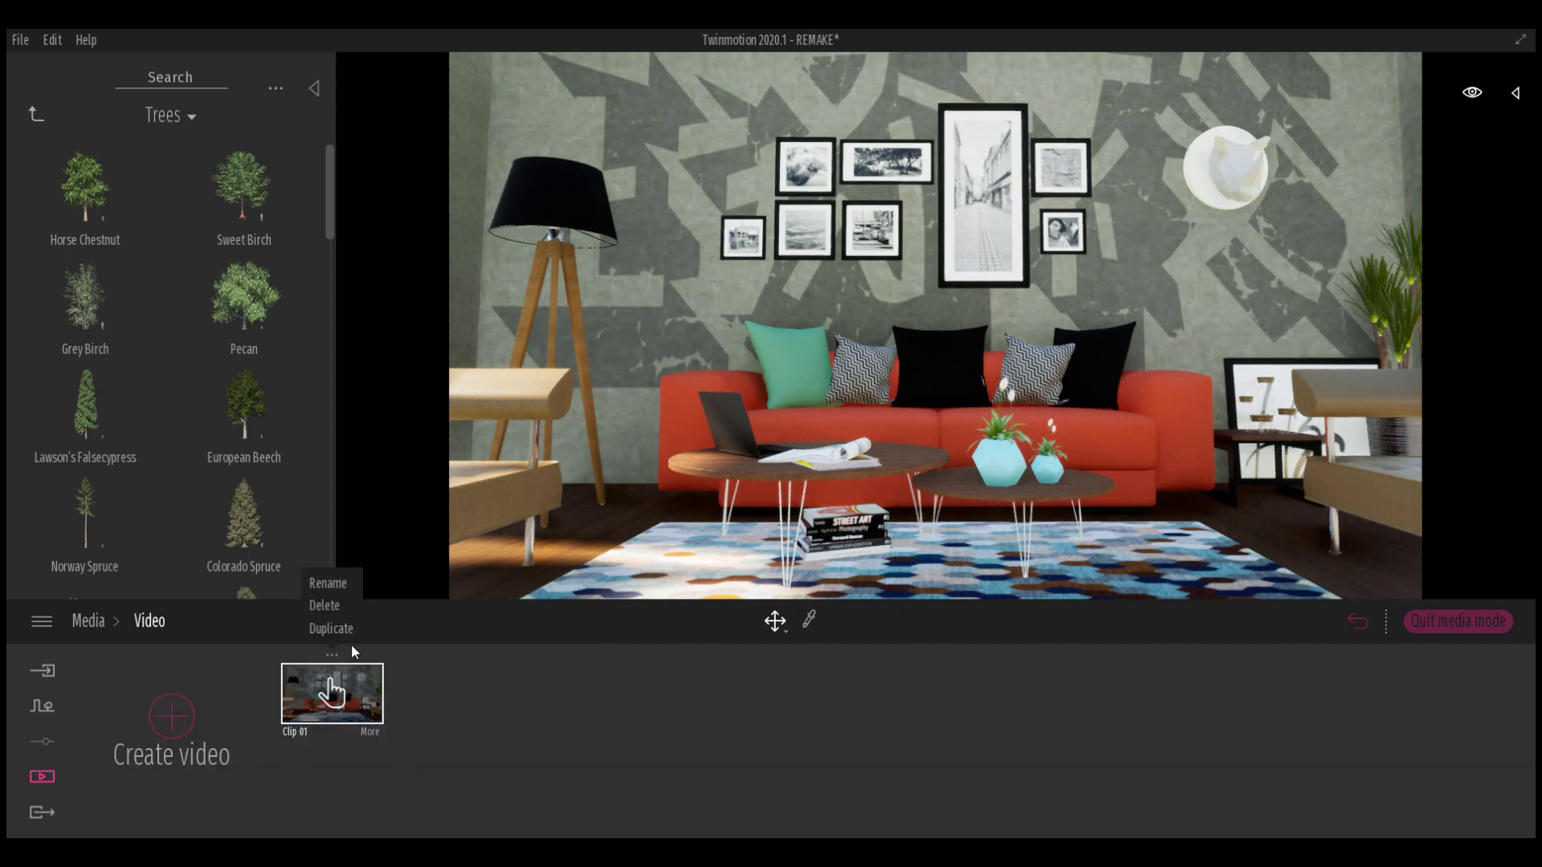
{"action": "left_click", "coordinate": [324, 606]}
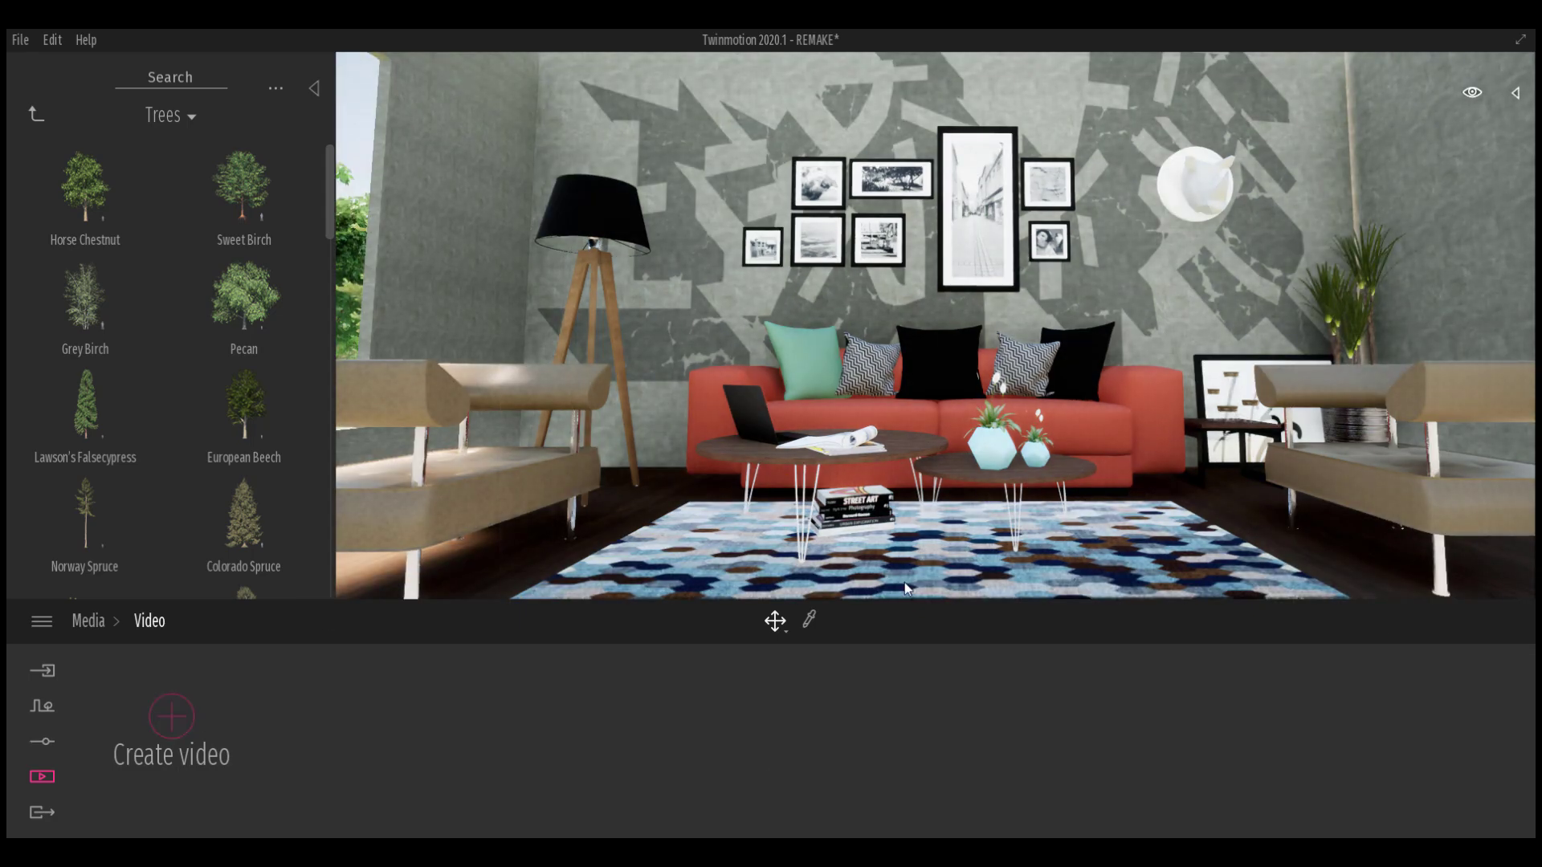
Create a new video from a view framing the room and pickup among the trees, and add a second keyframe
{"action": "scroll", "coordinate": [925, 517], "scroll_direction": "down", "scroll_amount": 3}
{"action": "scroll", "coordinate": [925, 517], "scroll_direction": "down", "scroll_amount": 6}
{"action": "middle_click_drag", "start_coordinate": [928, 509], "coordinate": [1387, 319]}
{"action": "scroll", "coordinate": [895, 321], "scroll_direction": "down", "scroll_amount": 2}
{"action": "scroll", "coordinate": [895, 320], "scroll_direction": "down", "scroll_amount": 1}
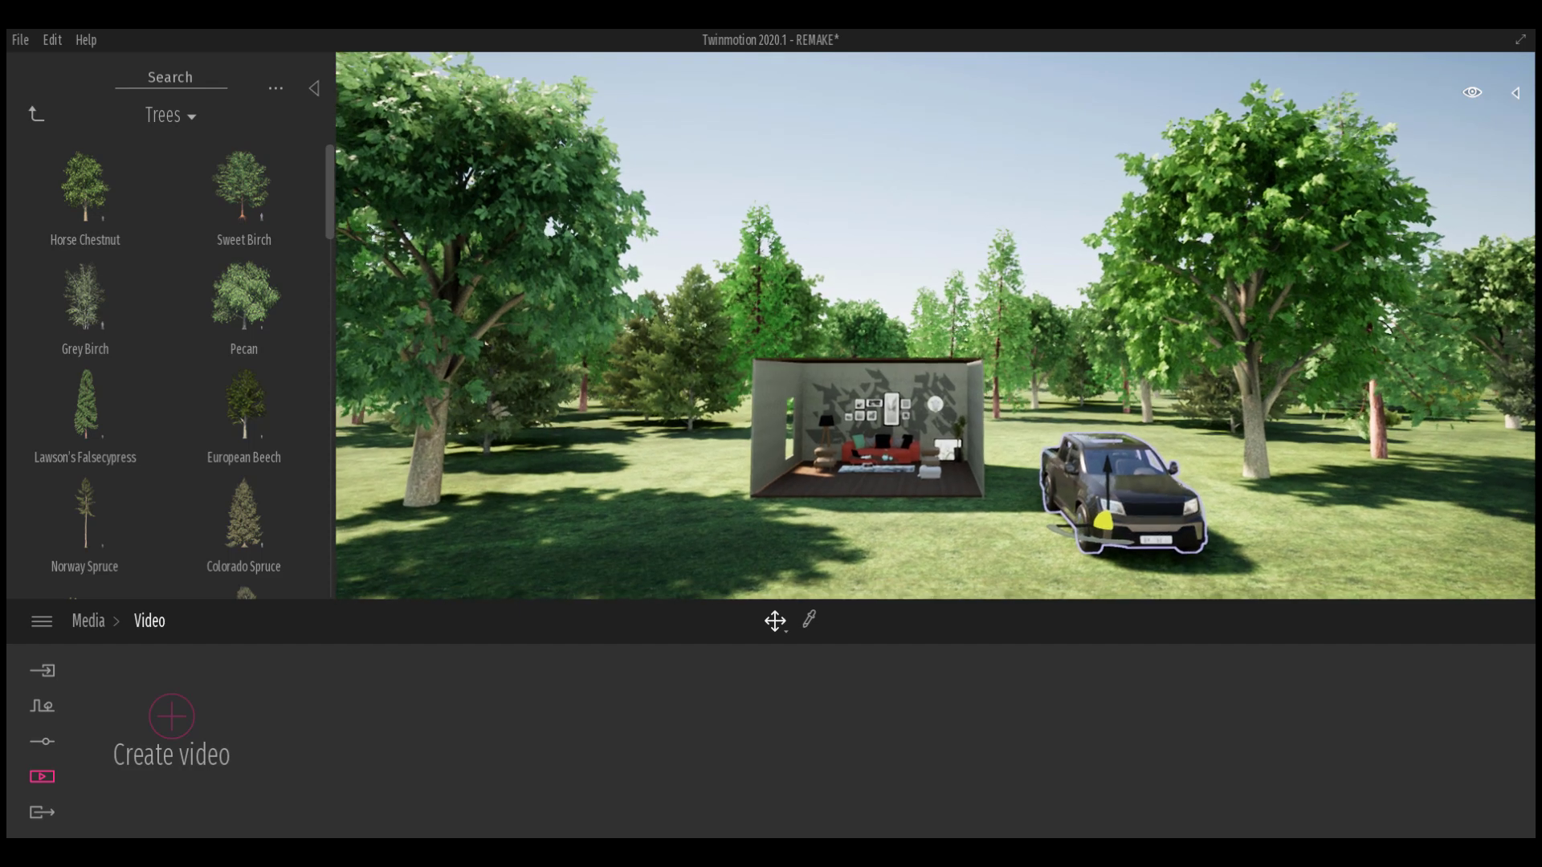
{"action": "scroll", "coordinate": [1387, 320], "scroll_direction": "down", "scroll_amount": 1}
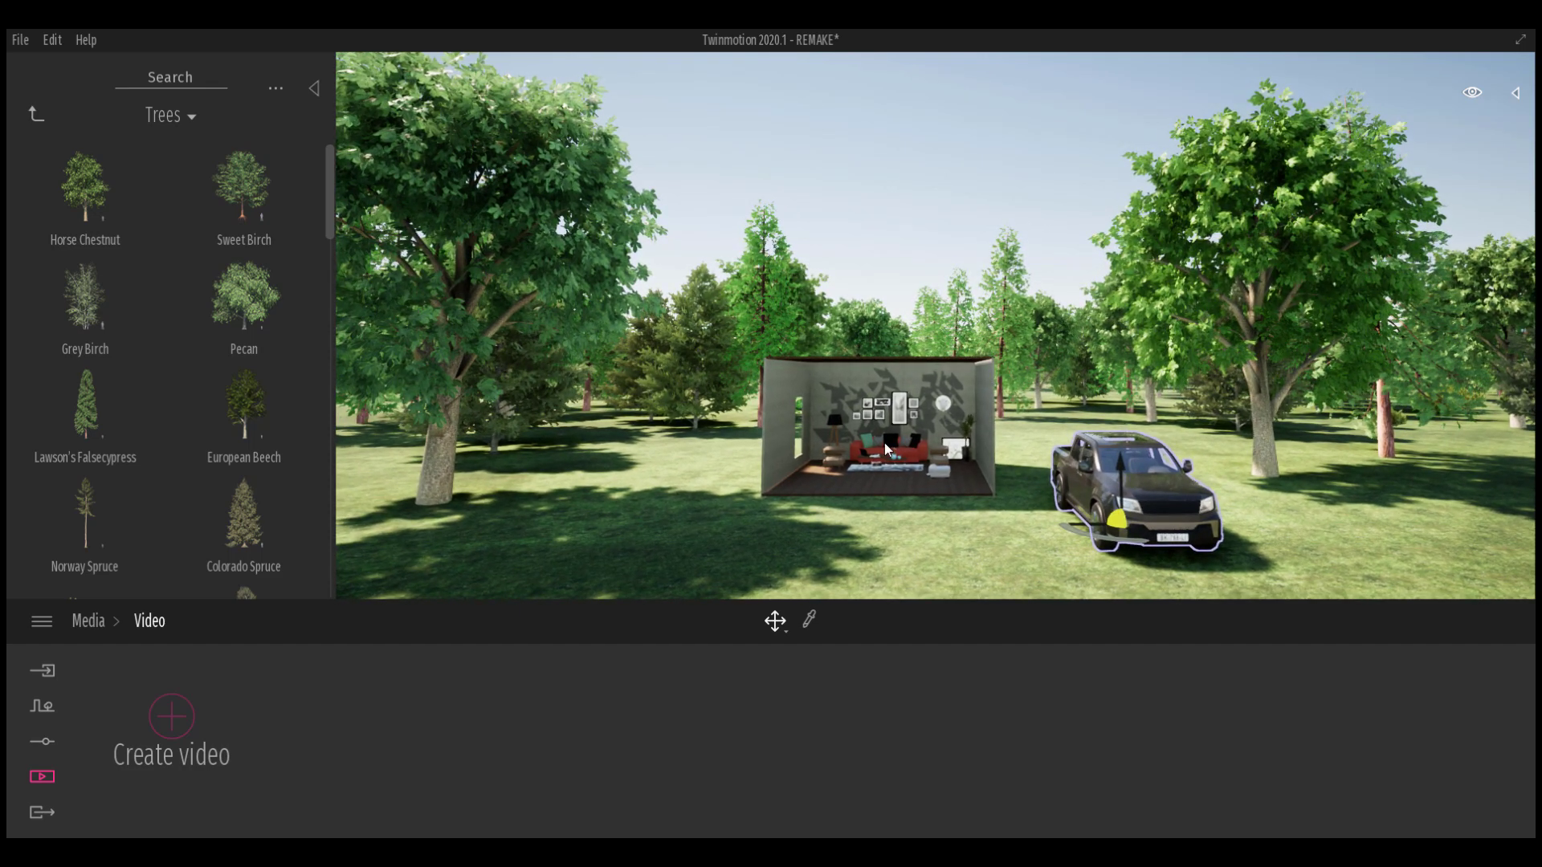
{"action": "scroll", "coordinate": [886, 413], "scroll_direction": "up", "scroll_amount": 5}
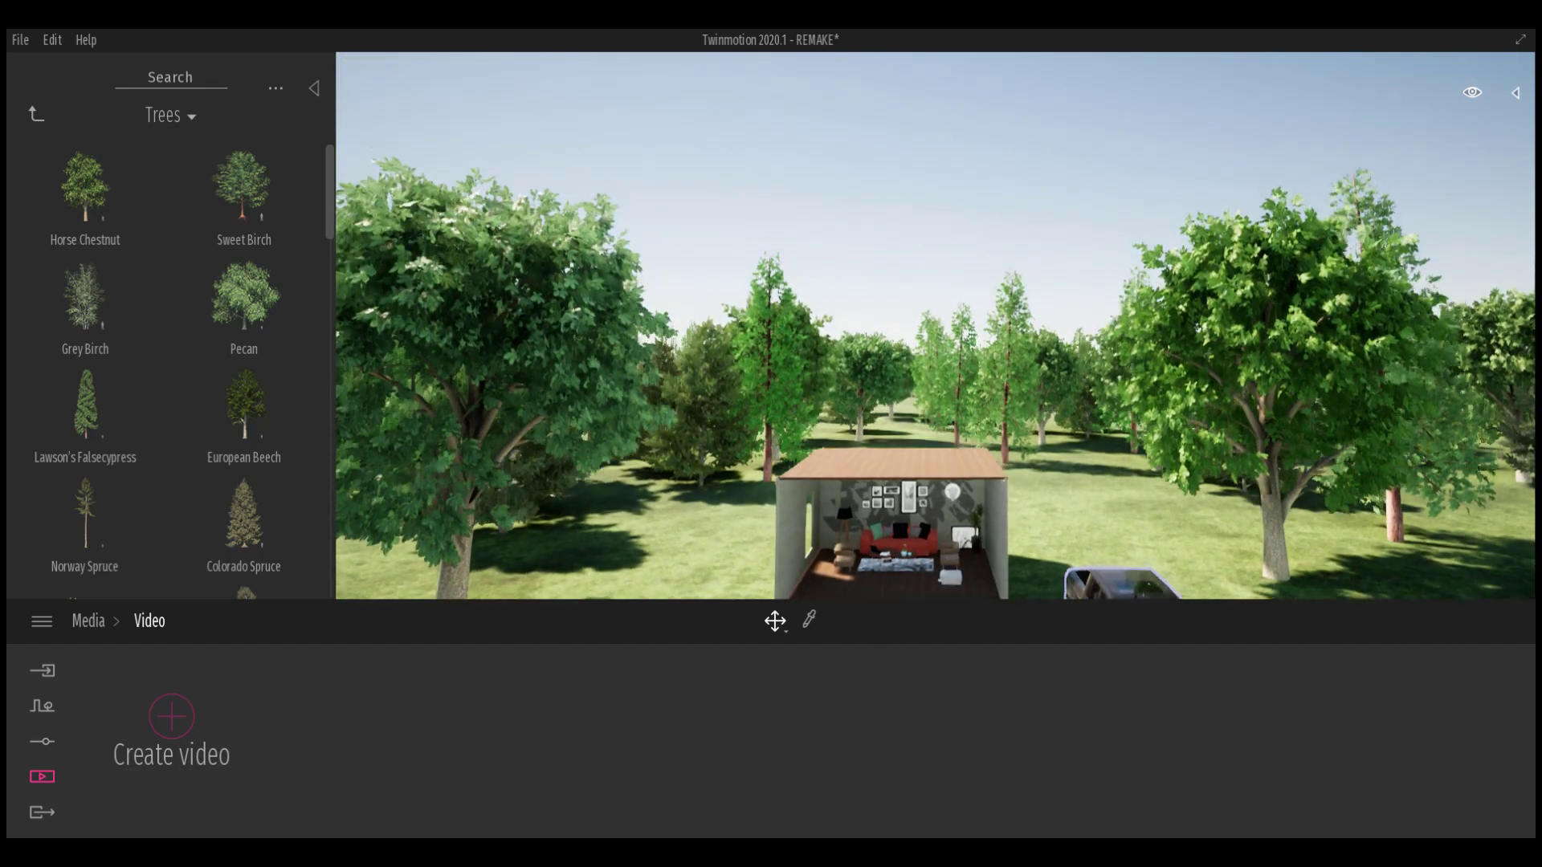
{"action": "key", "text": "e"}
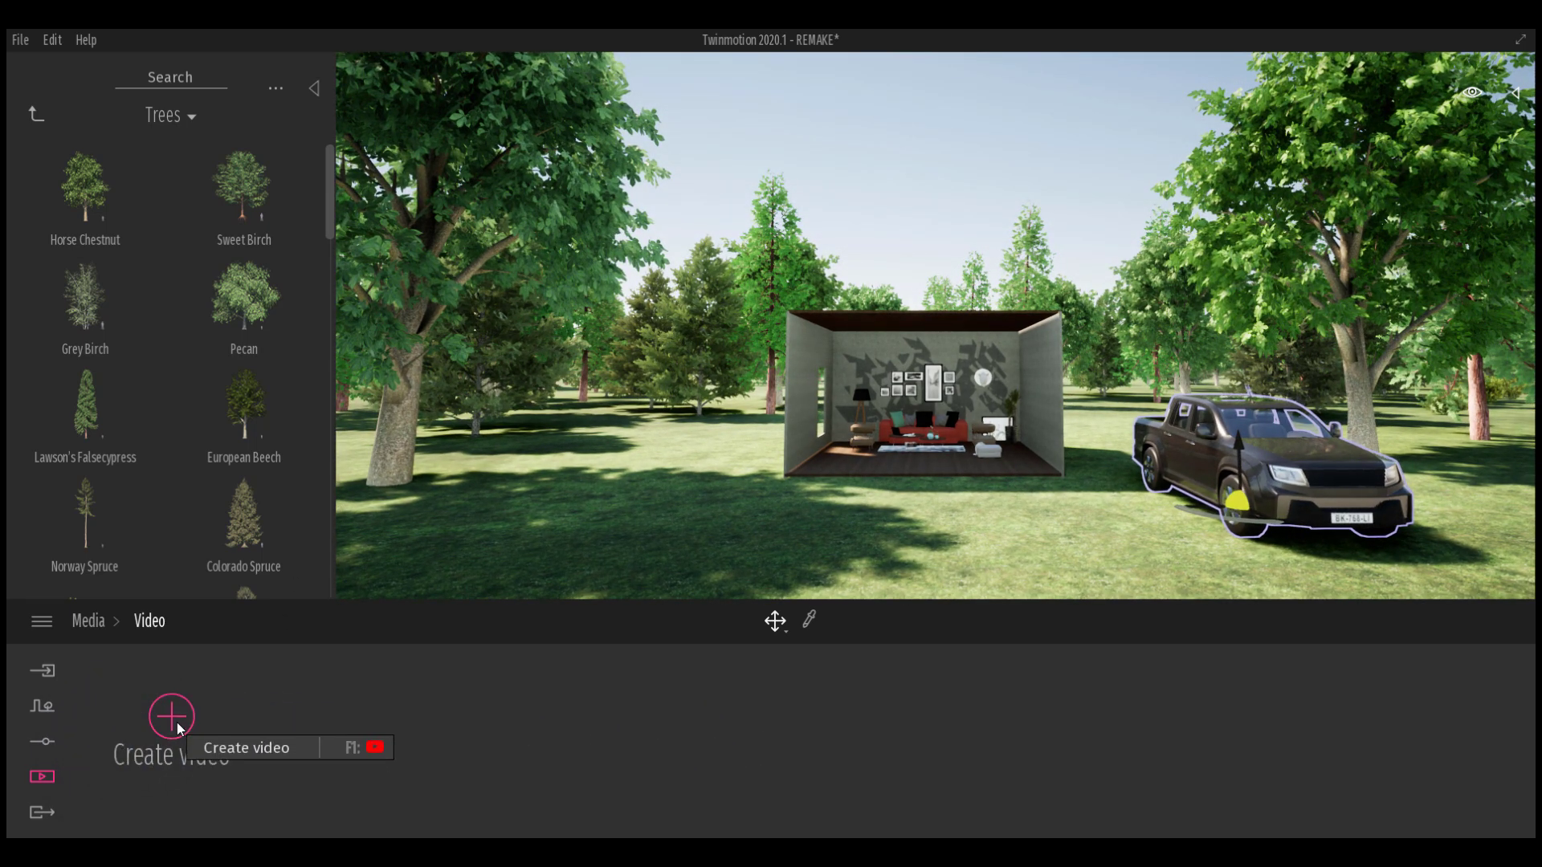
{"action": "left_click", "coordinate": [175, 722]}
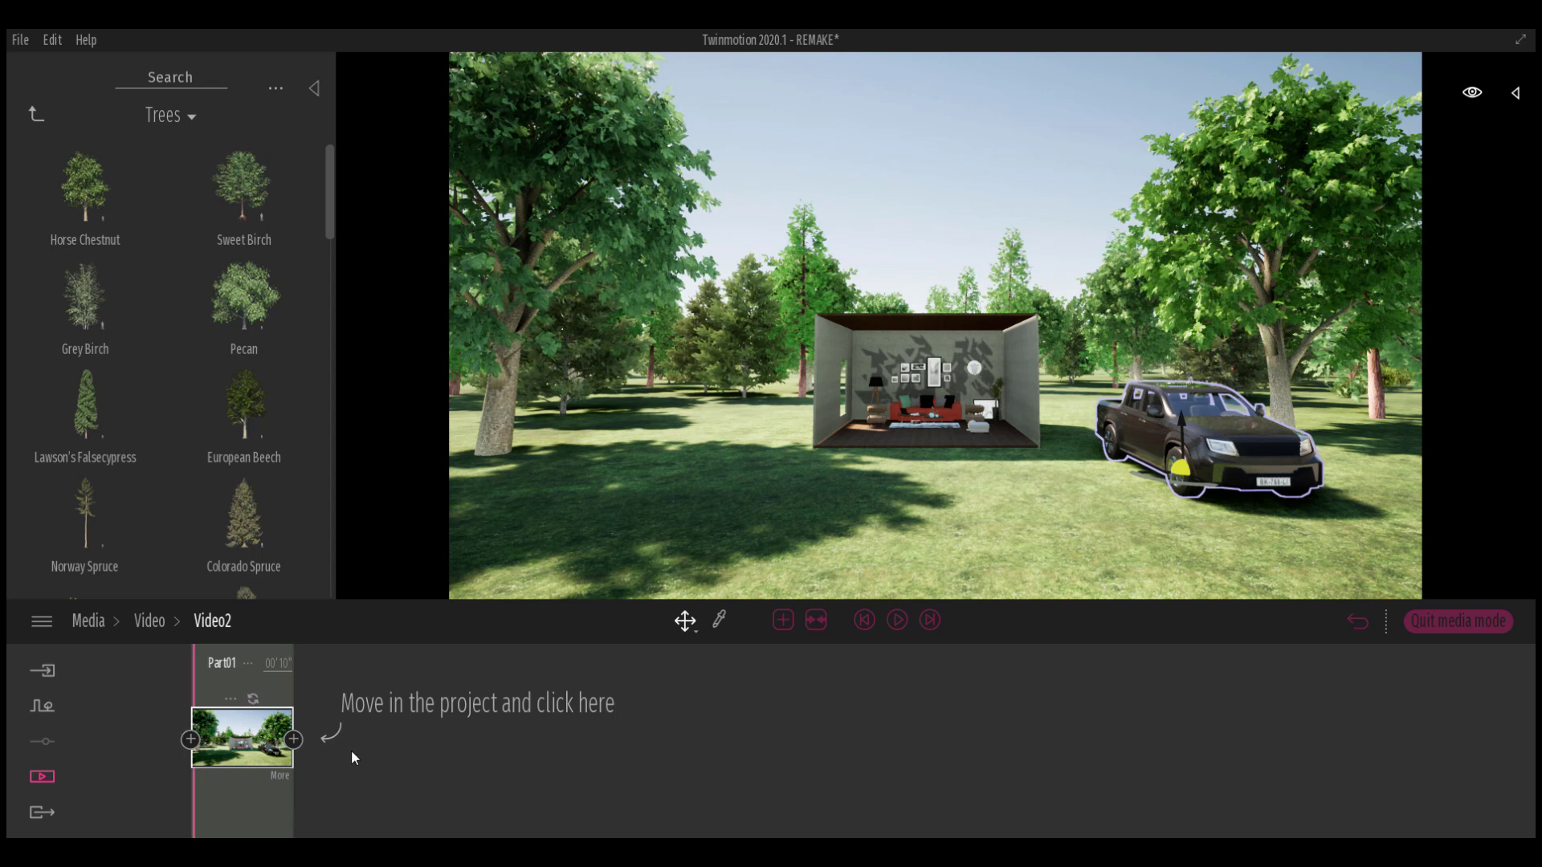
{"action": "left_click", "coordinate": [294, 739]}
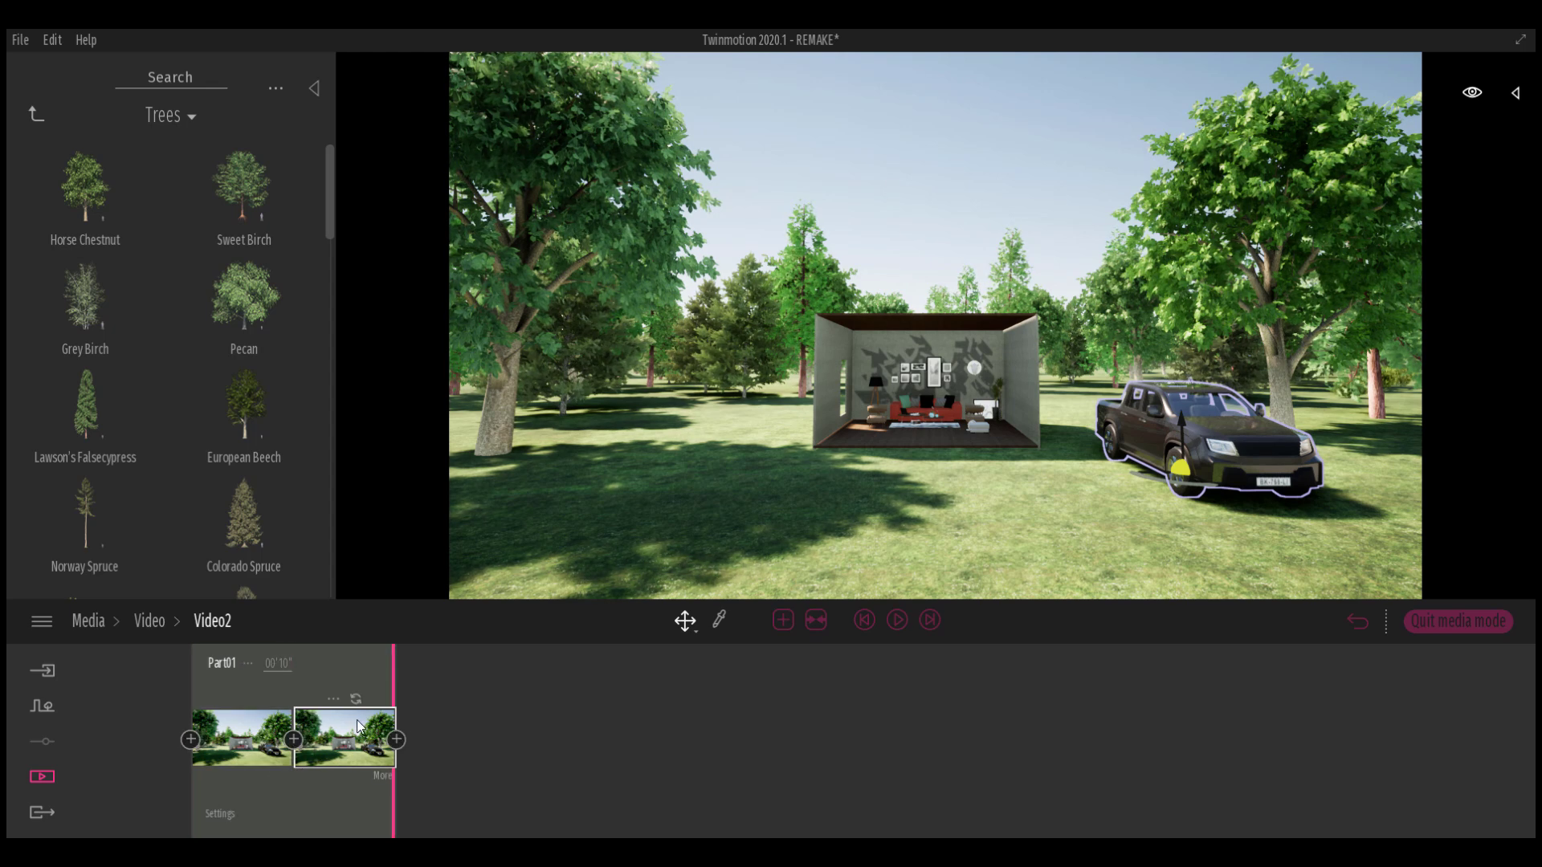
Re-capture the second keyframe from a higher view looking over the room's roof, and preview the camera move from the first keyframe
{"action": "middle_click_drag", "start_coordinate": [940, 294], "coordinate": [924, 450]}
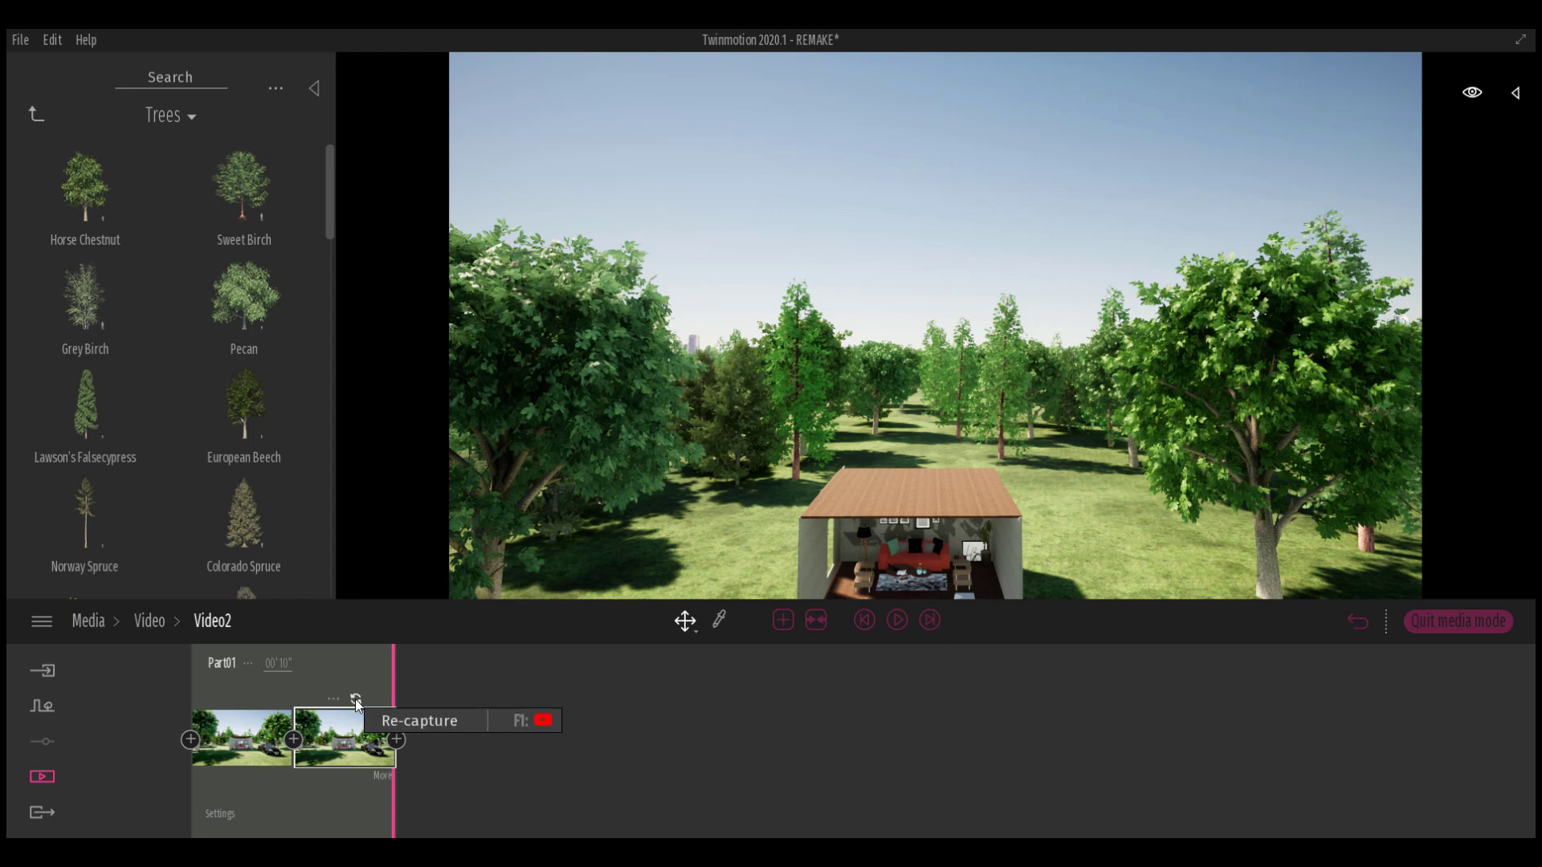
{"action": "left_click", "coordinate": [356, 700]}
{"action": "left_click", "coordinate": [224, 751]}
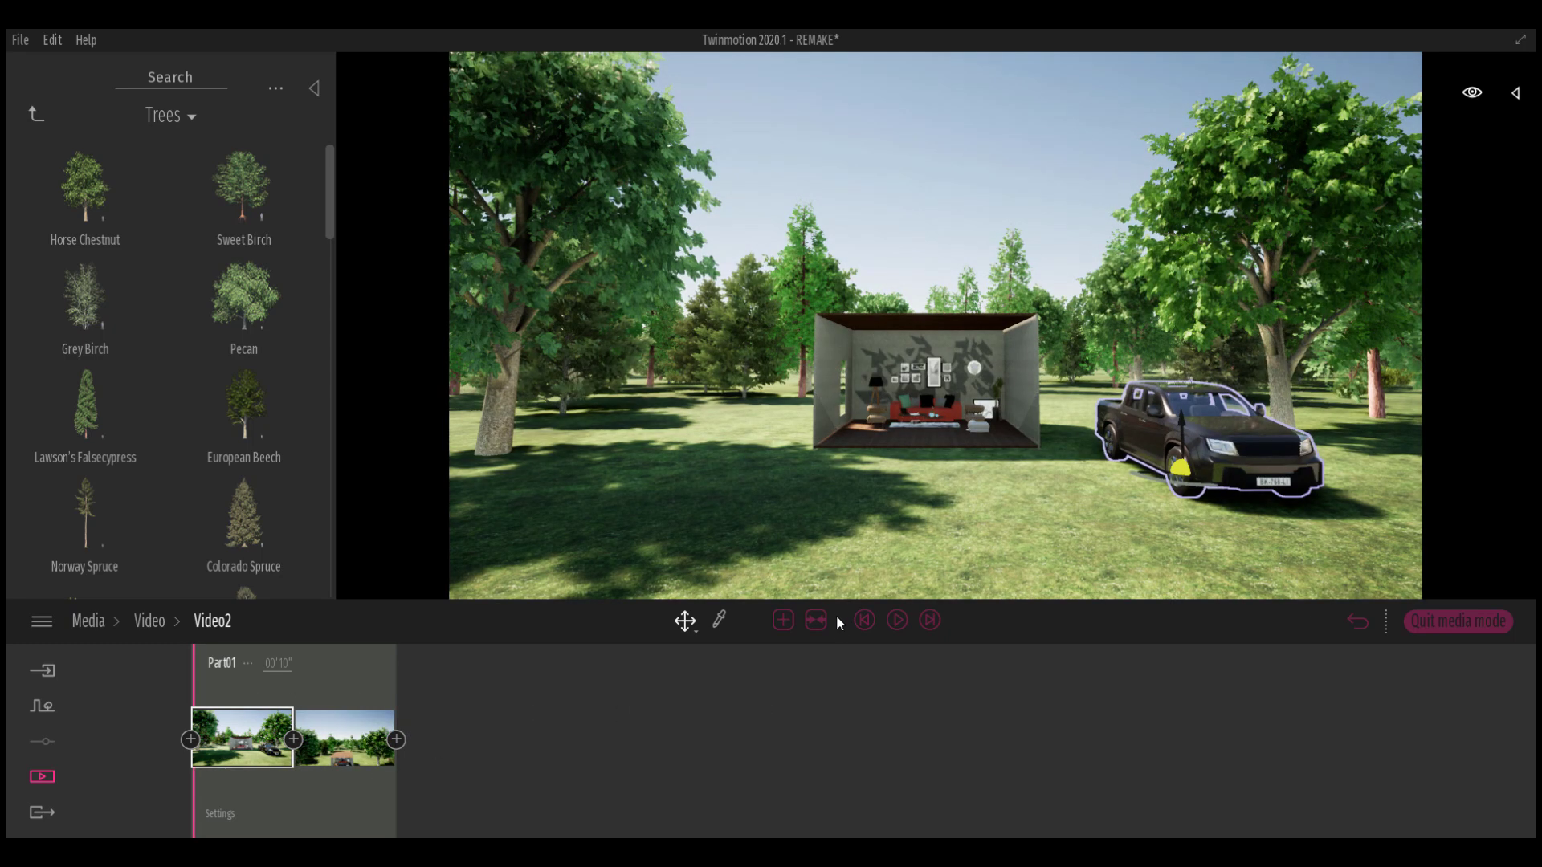
{"action": "left_click", "coordinate": [896, 623]}
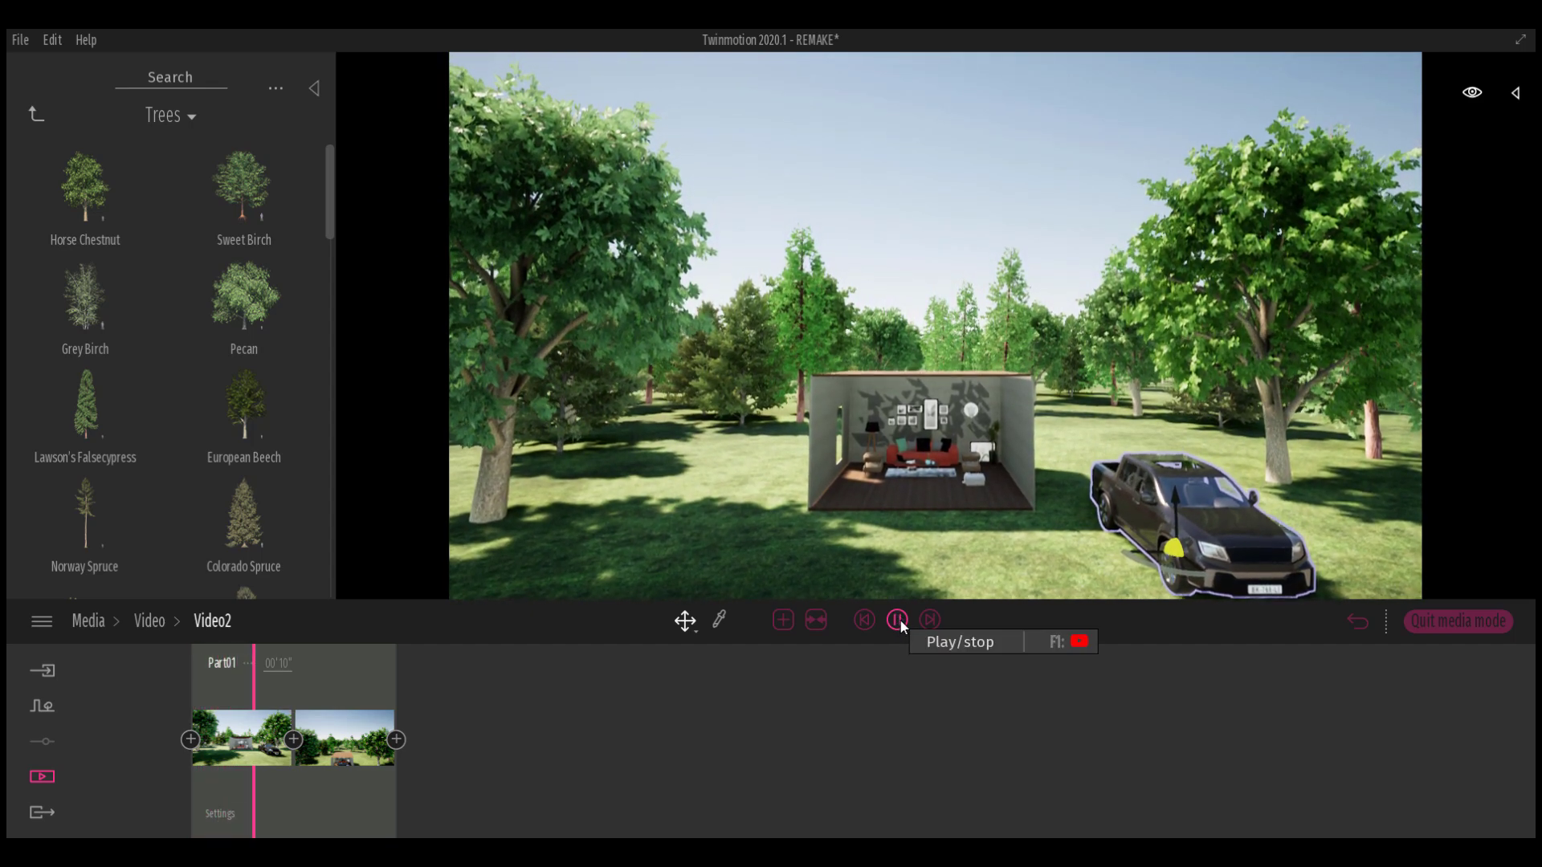
{"action": "left_click", "coordinate": [897, 622]}
Shorten the Part01 duration to 5 seconds and play the video to check its speed
{"action": "left_click", "coordinate": [279, 661]}
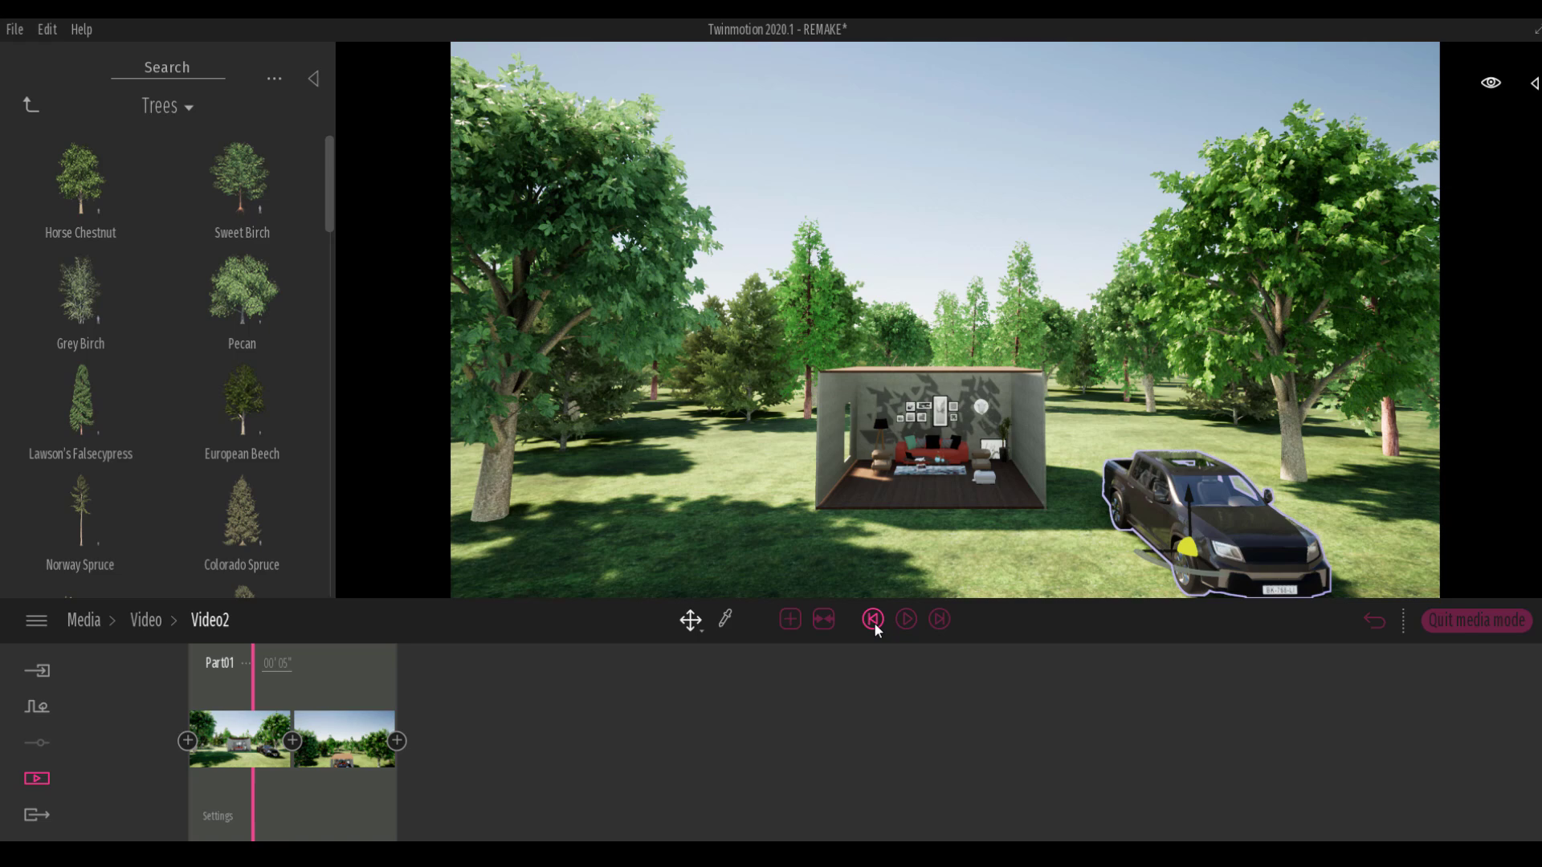
{"action": "left_click", "coordinate": [1253, 511]}
{"action": "left_click", "coordinate": [898, 627]}
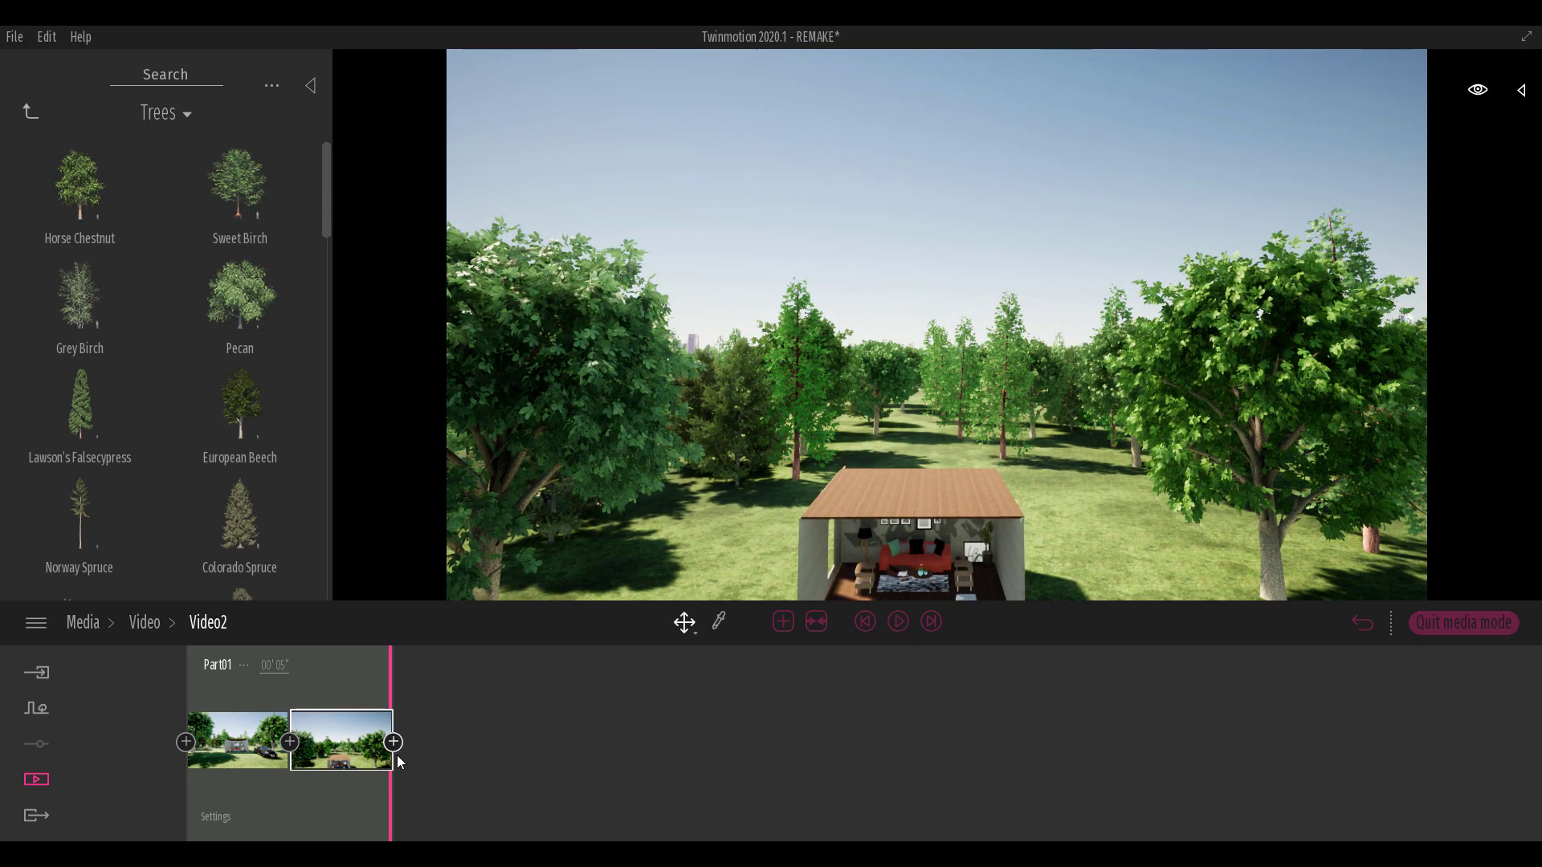
Set the first keyframe's weather to partly cloudy and lower its vegetation growth to 0.03
{"action": "left_click", "coordinate": [252, 749]}
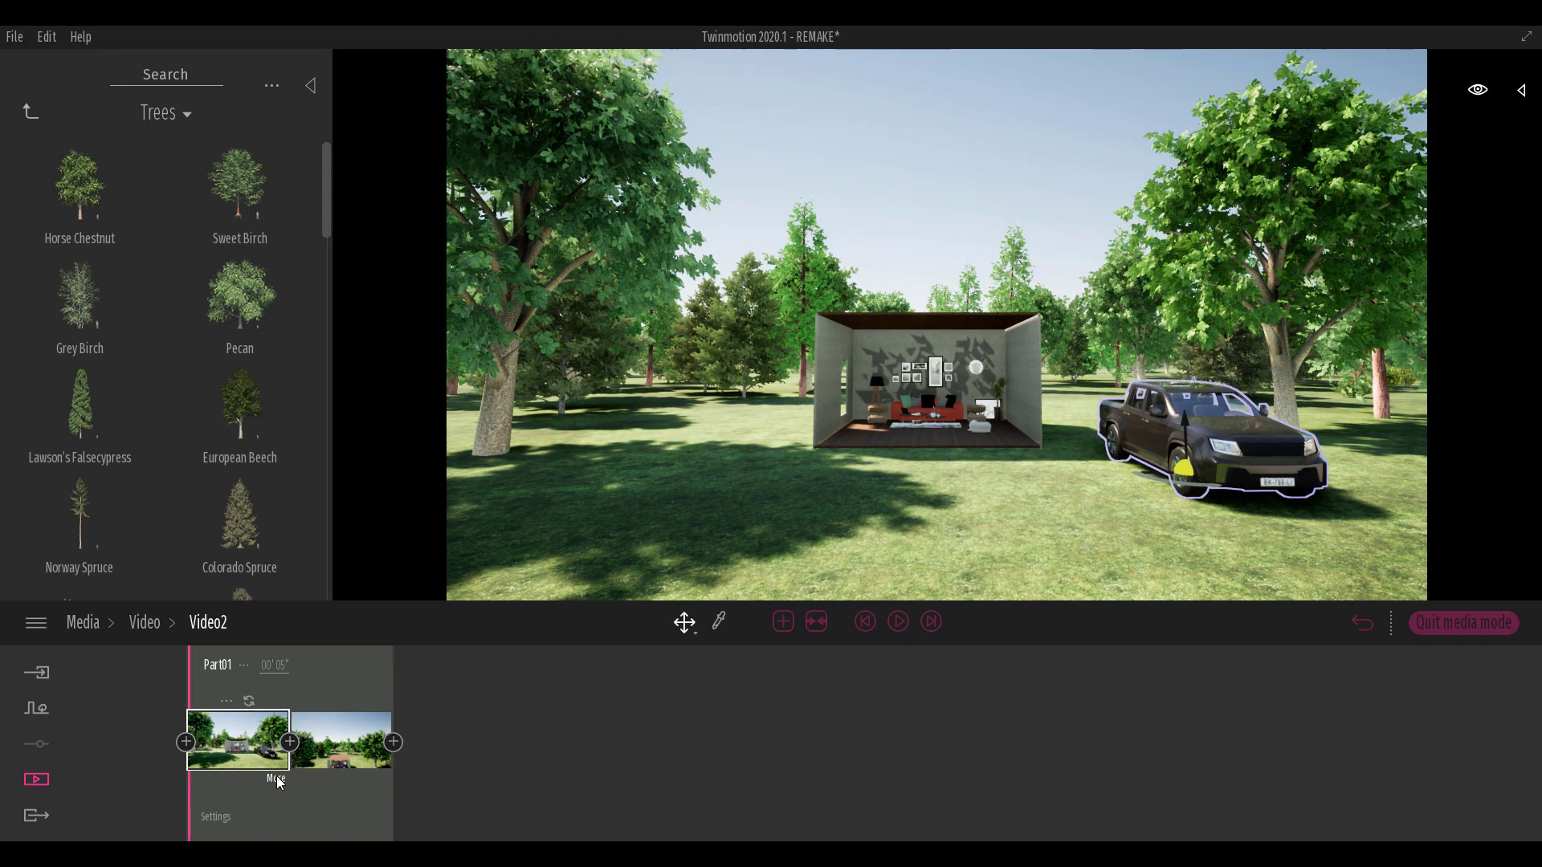
{"action": "left_click", "coordinate": [276, 779]}
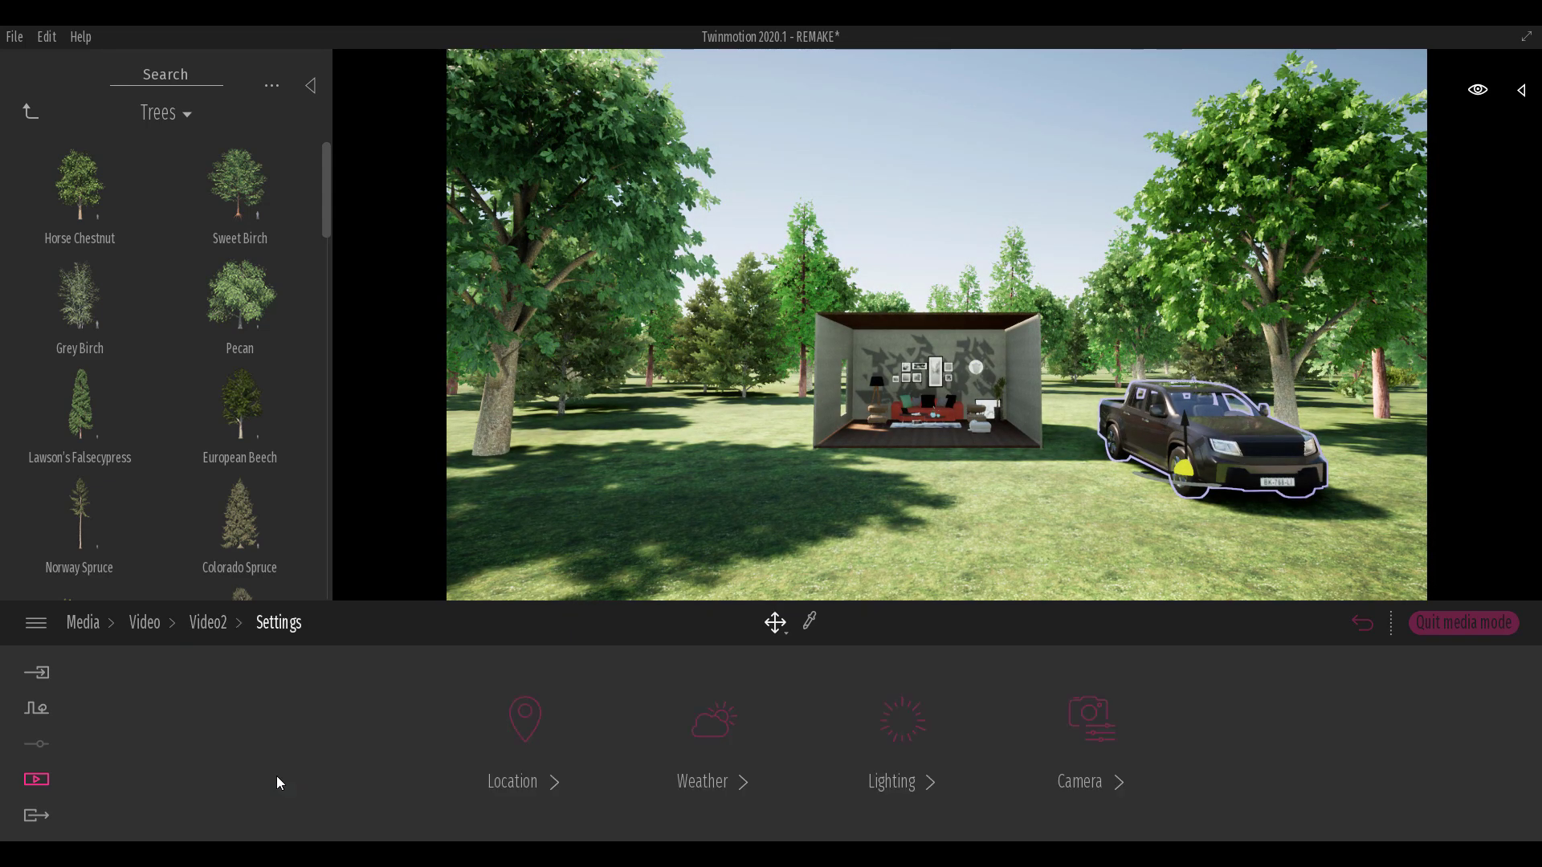
{"action": "left_click", "coordinate": [717, 721]}
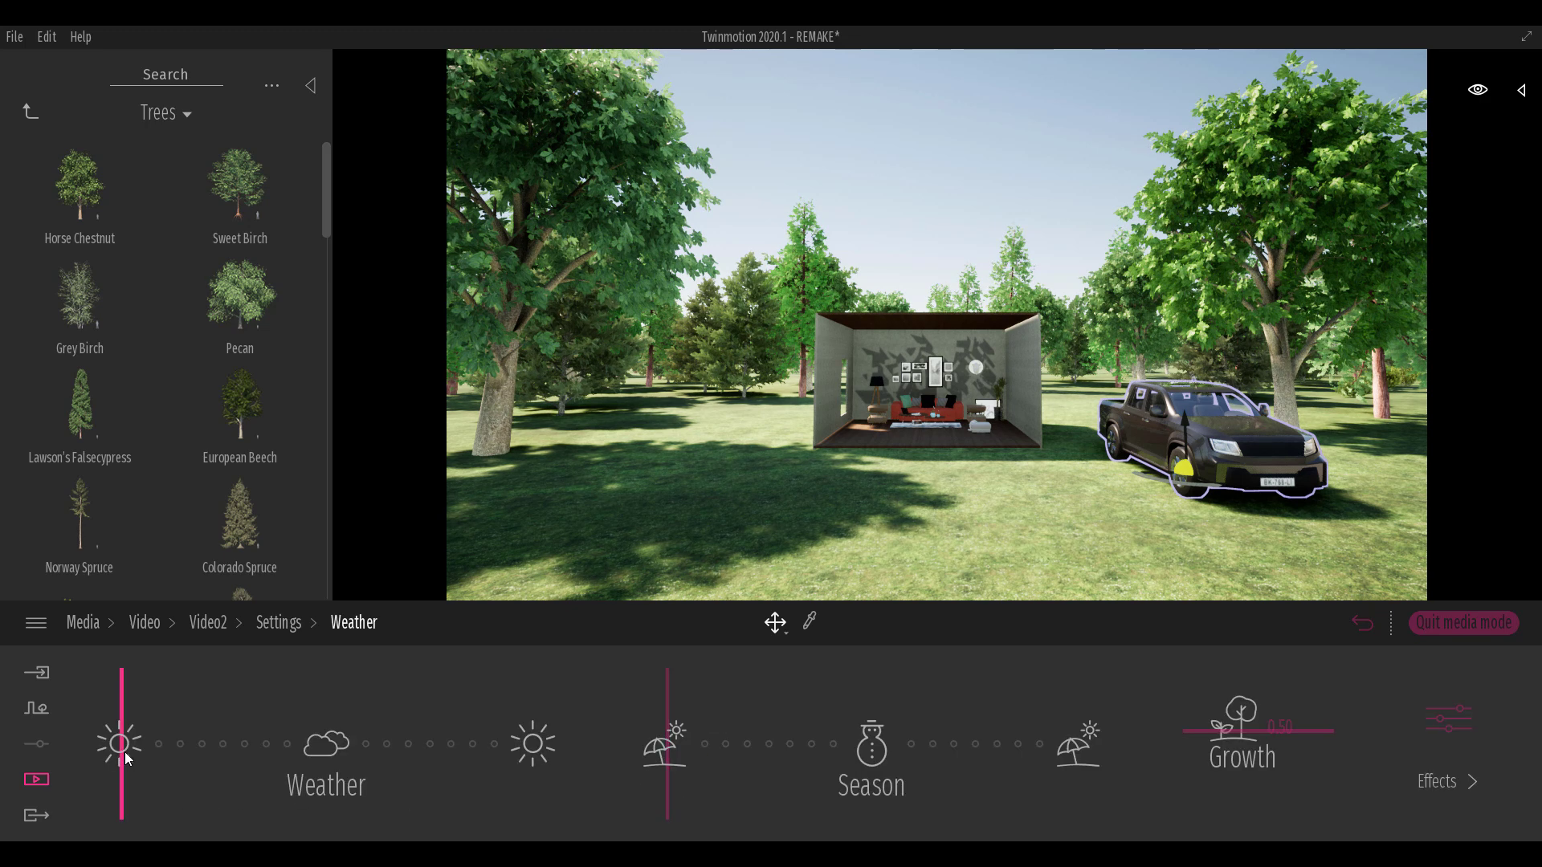
{"action": "mouse_move", "coordinate": [143, 750]}
{"action": "left_mouse_down"}
{"action": "mouse_move", "coordinate": [219, 756]}
{"action": "mouse_move", "coordinate": [197, 752]}
{"action": "left_mouse_up"}
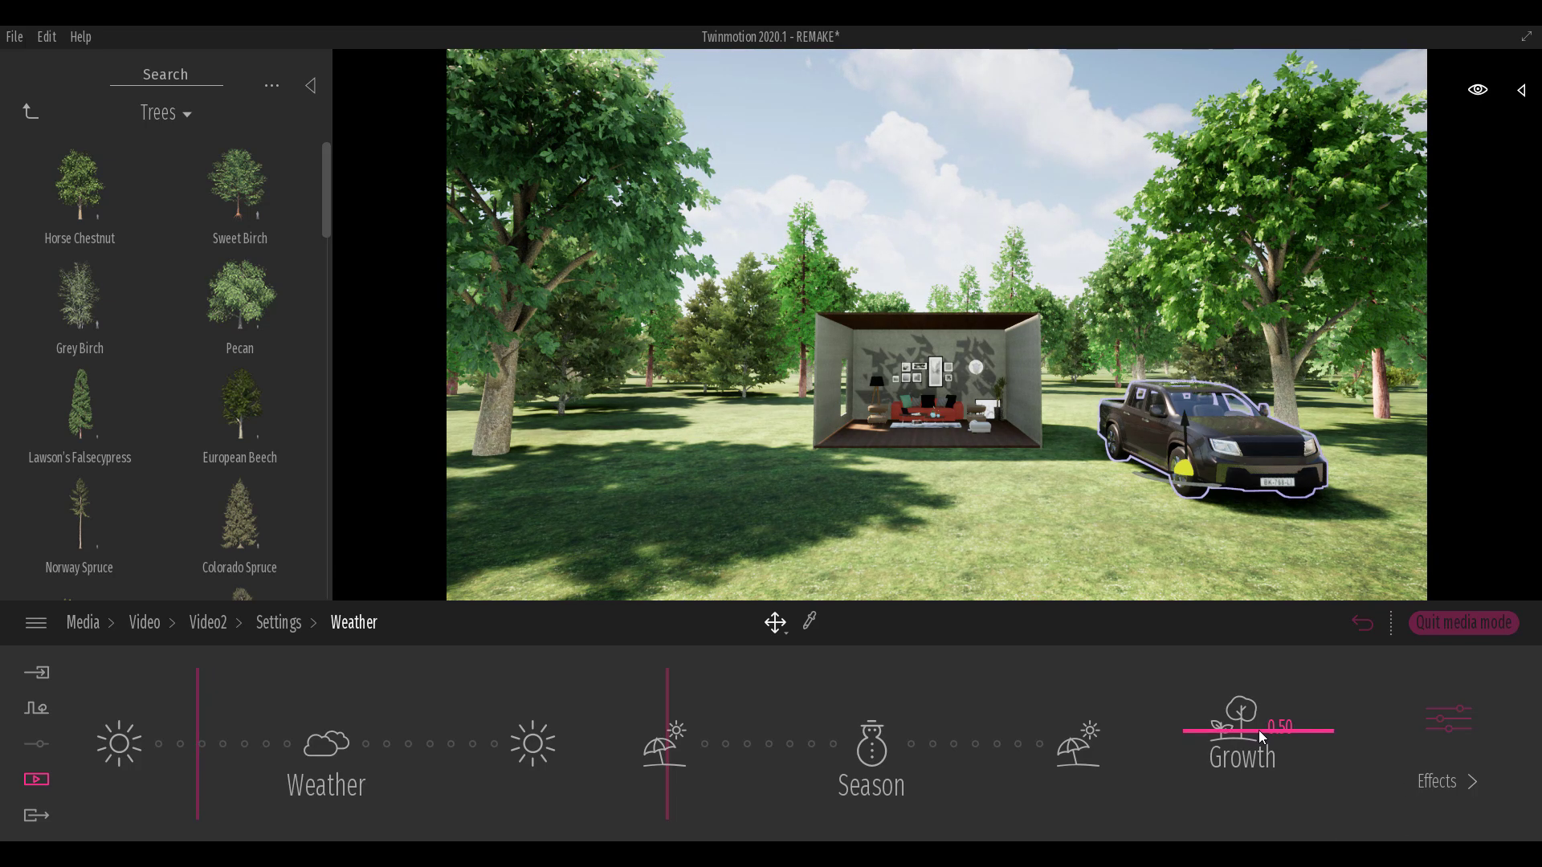
{"action": "left_click_drag", "start_coordinate": [1259, 736], "coordinate": [1287, 798]}
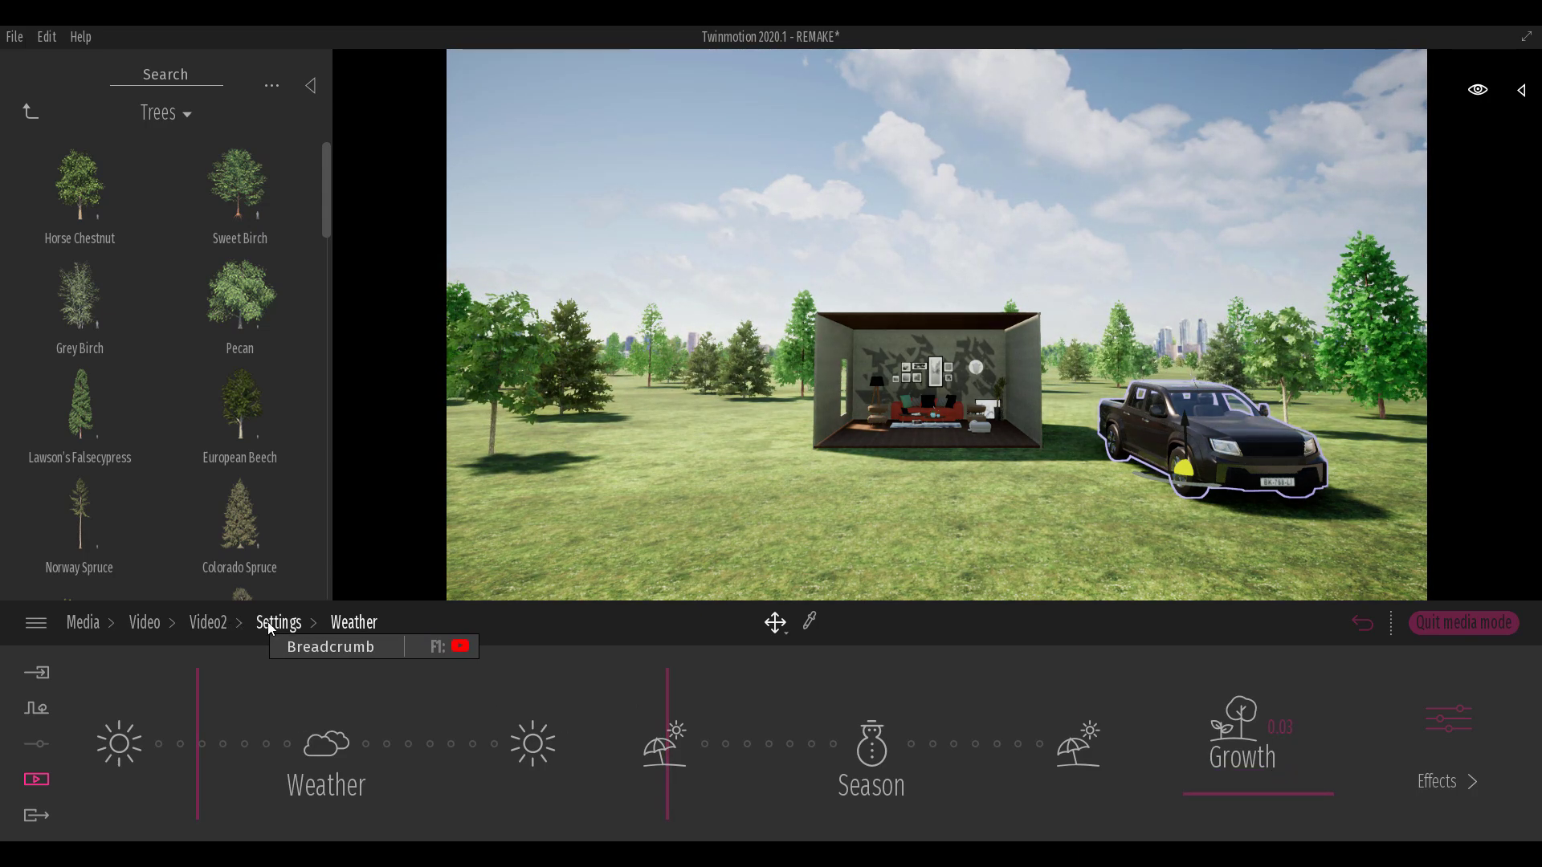
Shift the first keyframe's season slightly from summer toward winter and play the video
{"action": "left_click", "coordinate": [1459, 733]}
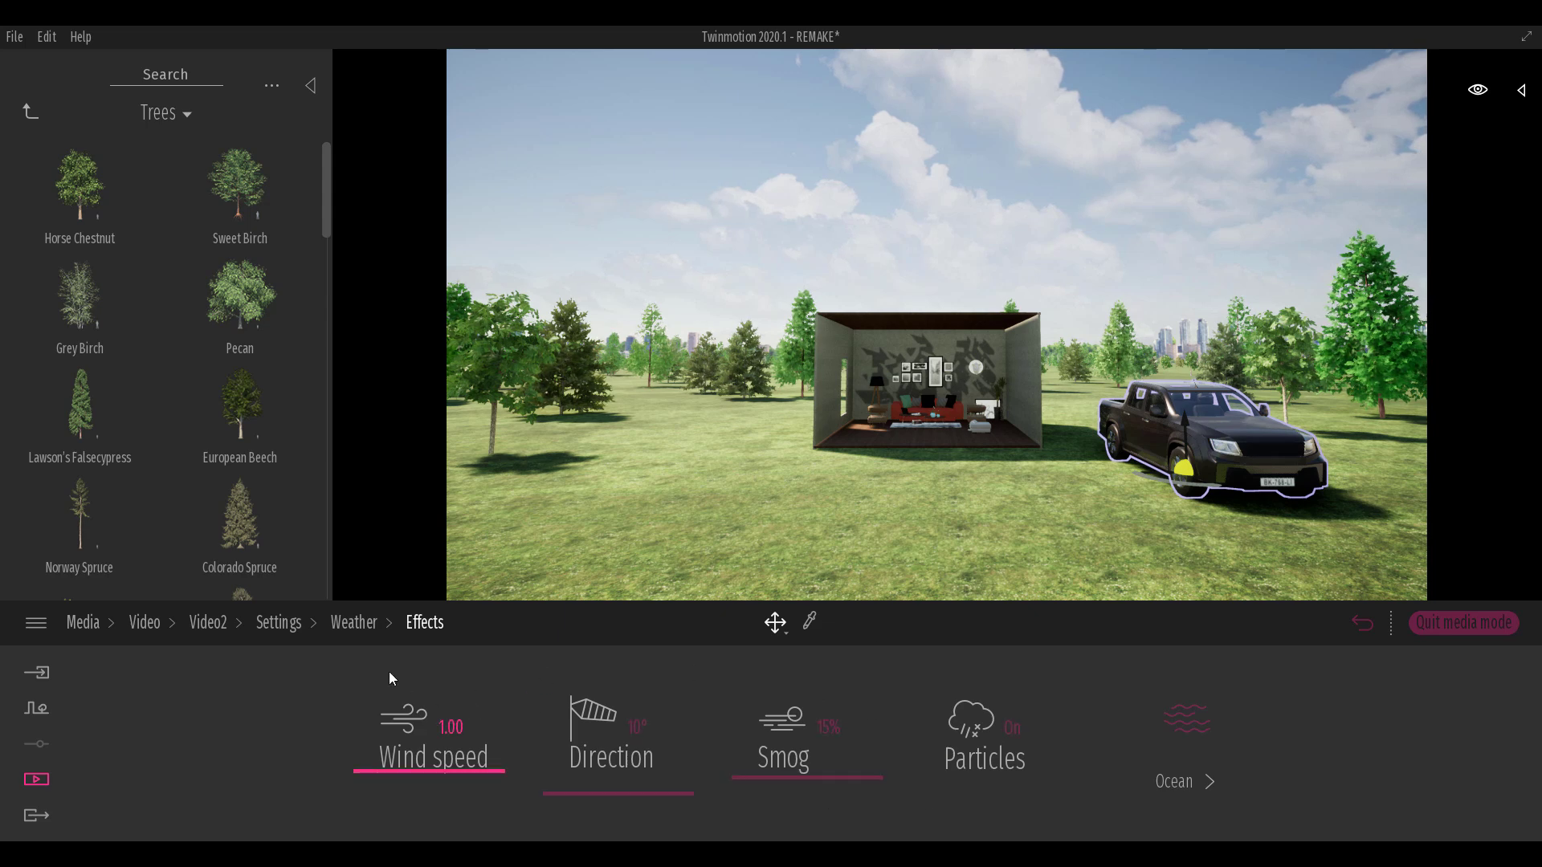
{"action": "left_click", "coordinate": [373, 628]}
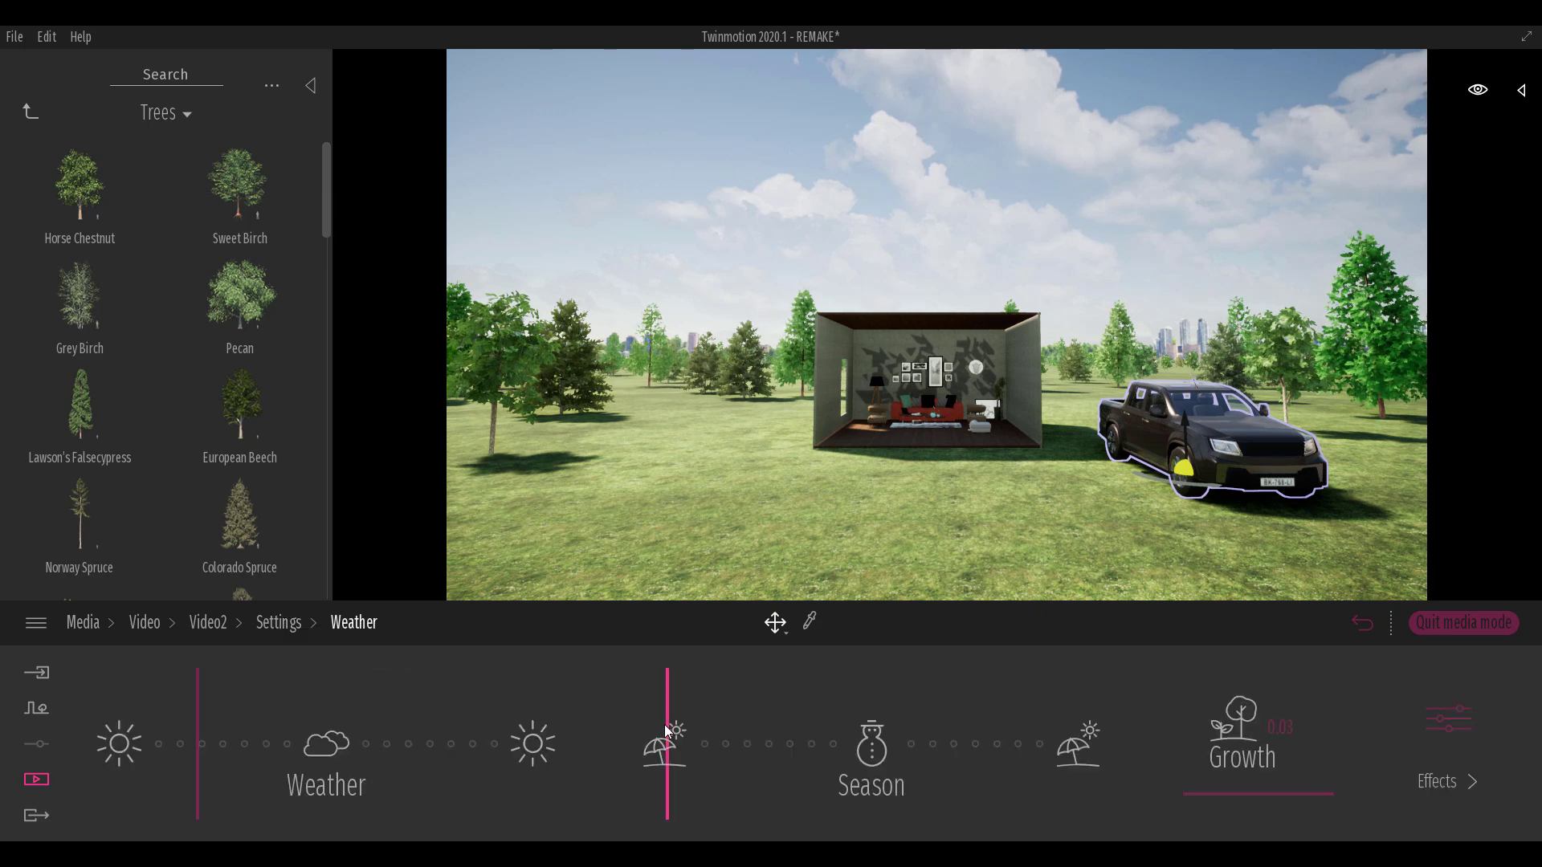
{"action": "left_click_drag", "start_coordinate": [669, 725], "coordinate": [705, 725]}
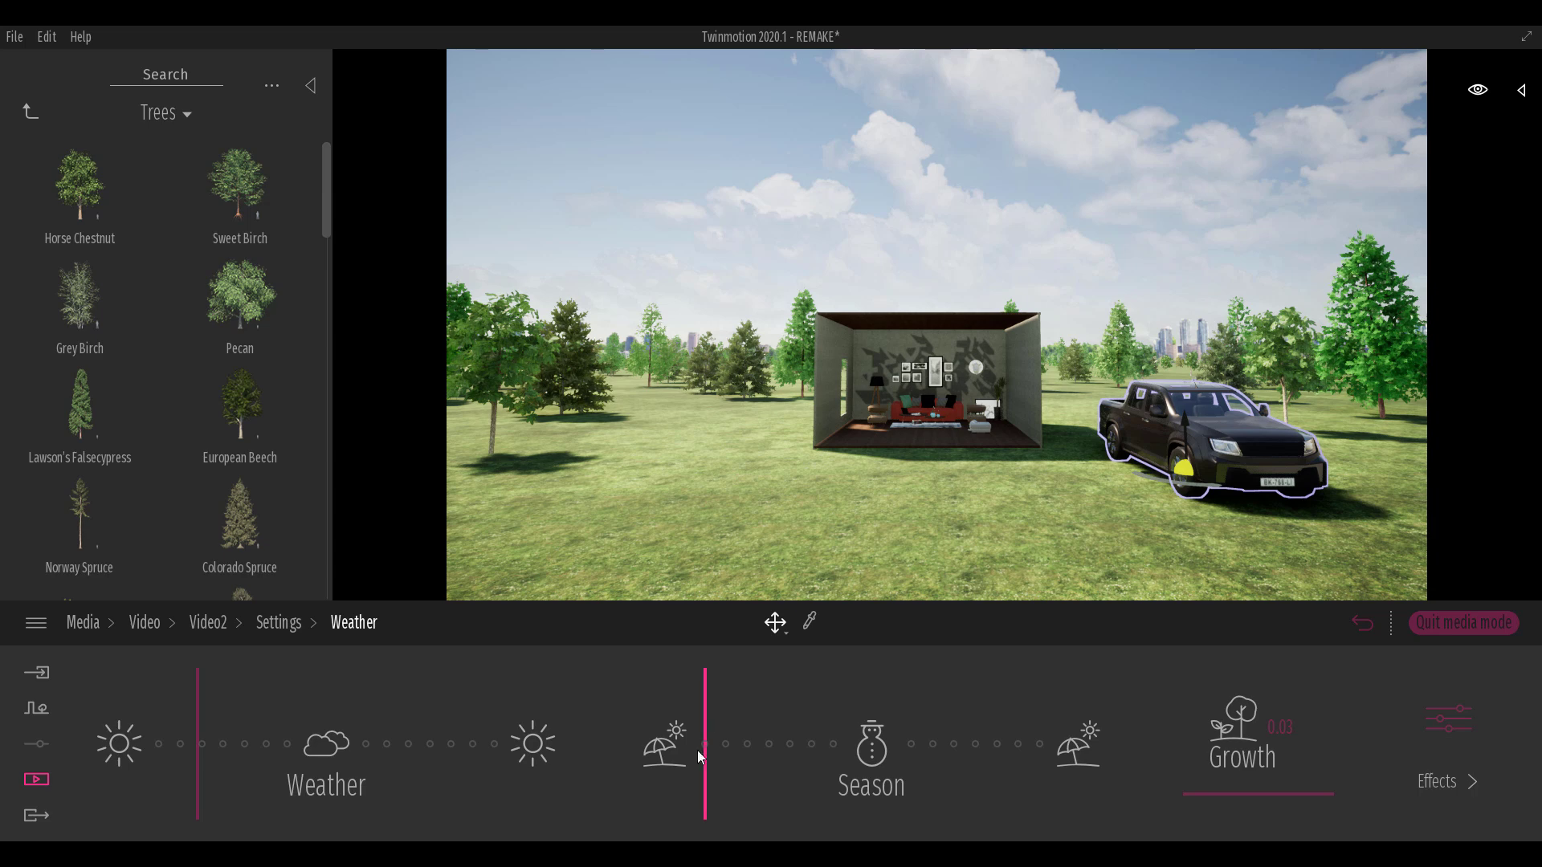
{"action": "left_click", "coordinate": [279, 624]}
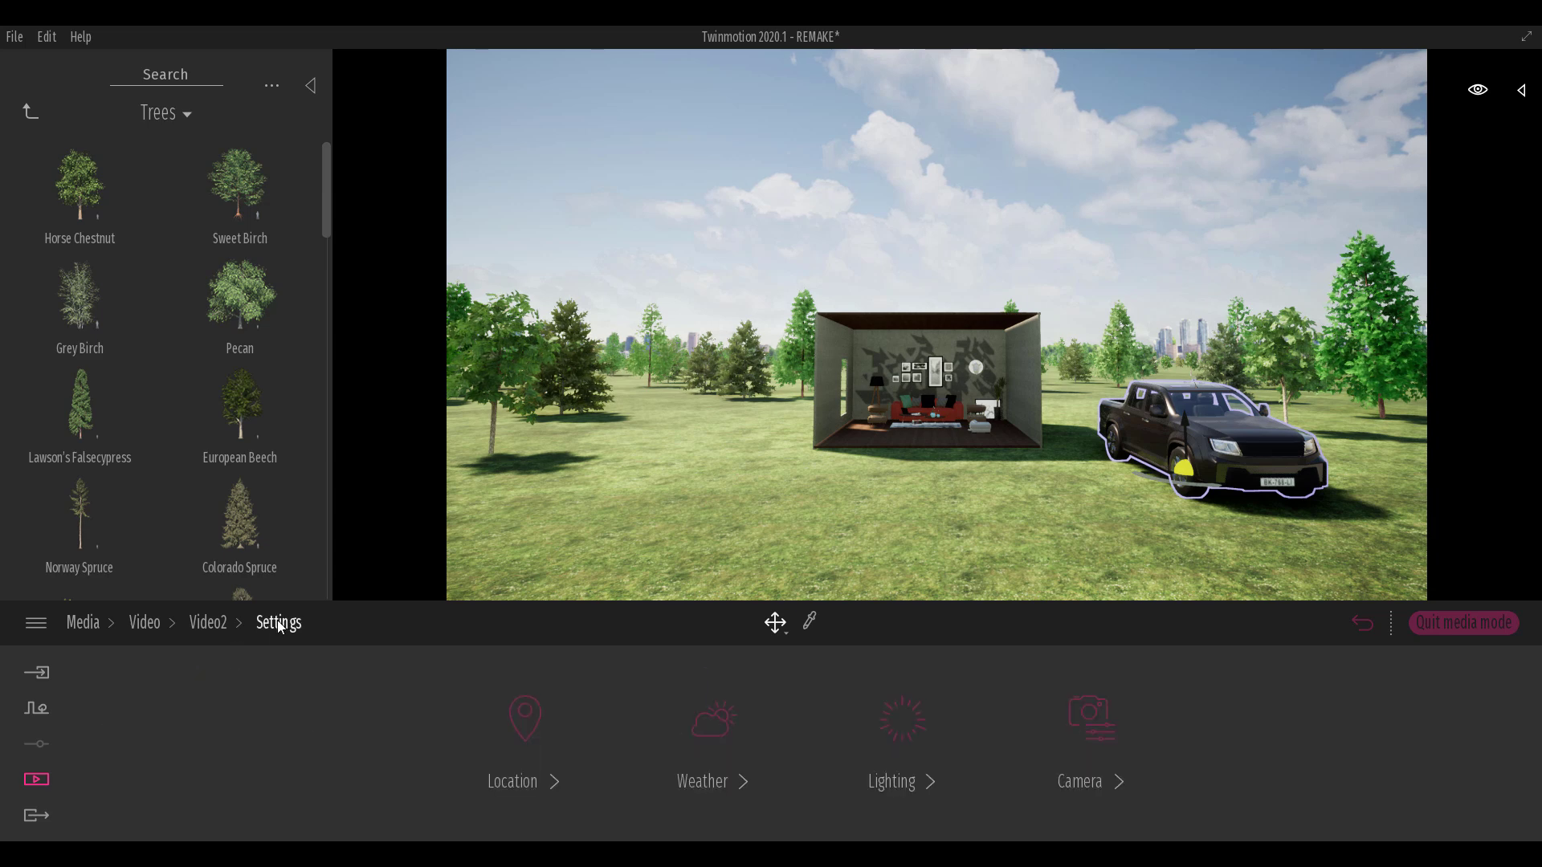
{"action": "left_click", "coordinate": [209, 624]}
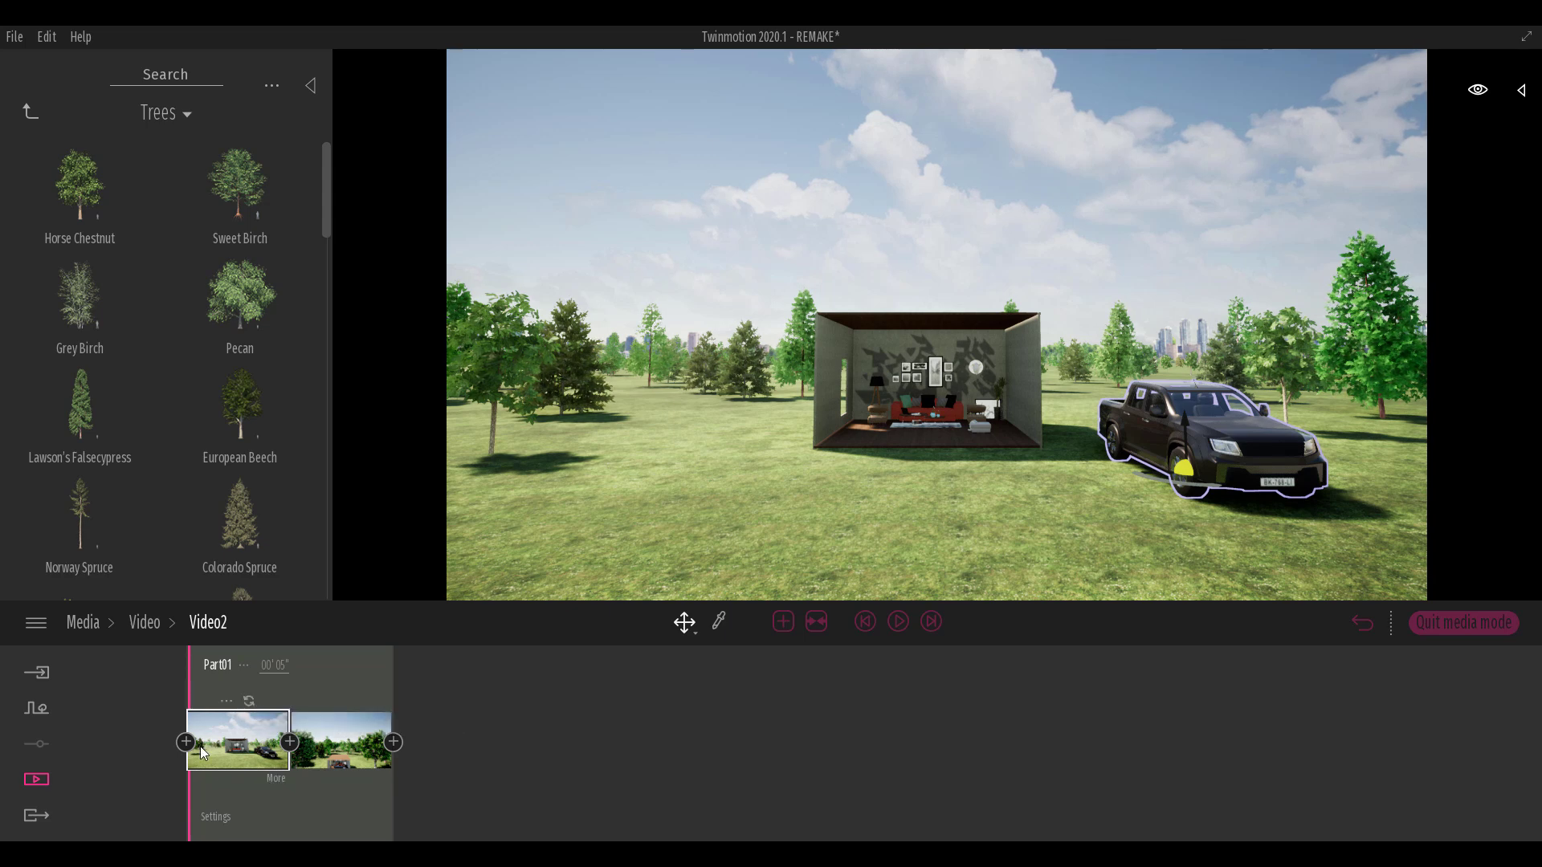
{"action": "left_click", "coordinate": [897, 625]}
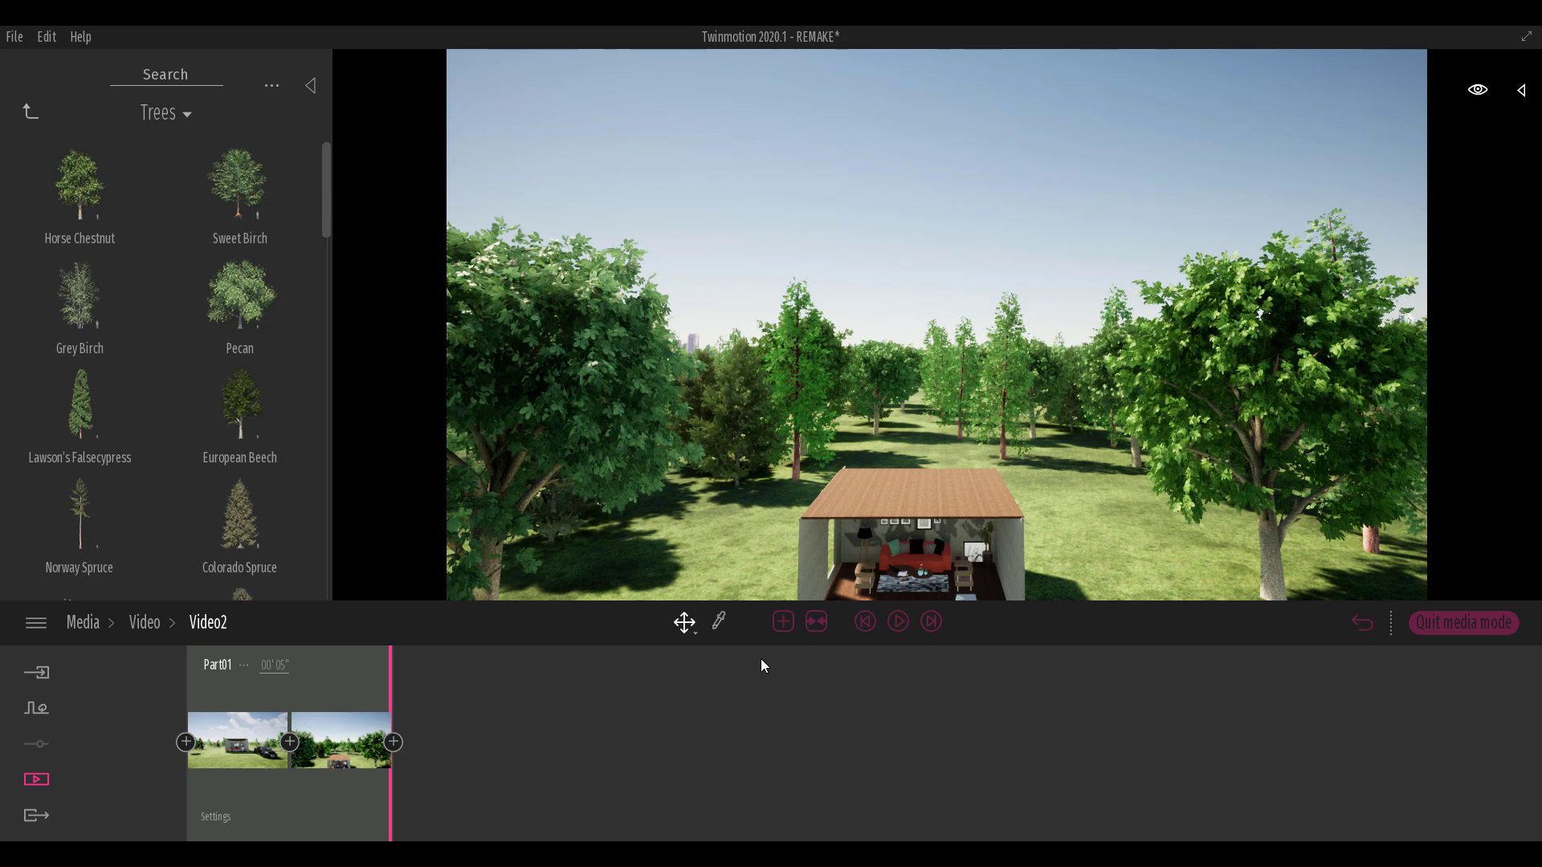
Give the second keyframe partly cloudy weather, a vegetation growth of 0.94 and an autumn season between summer and winter
{"action": "left_click", "coordinate": [381, 779]}
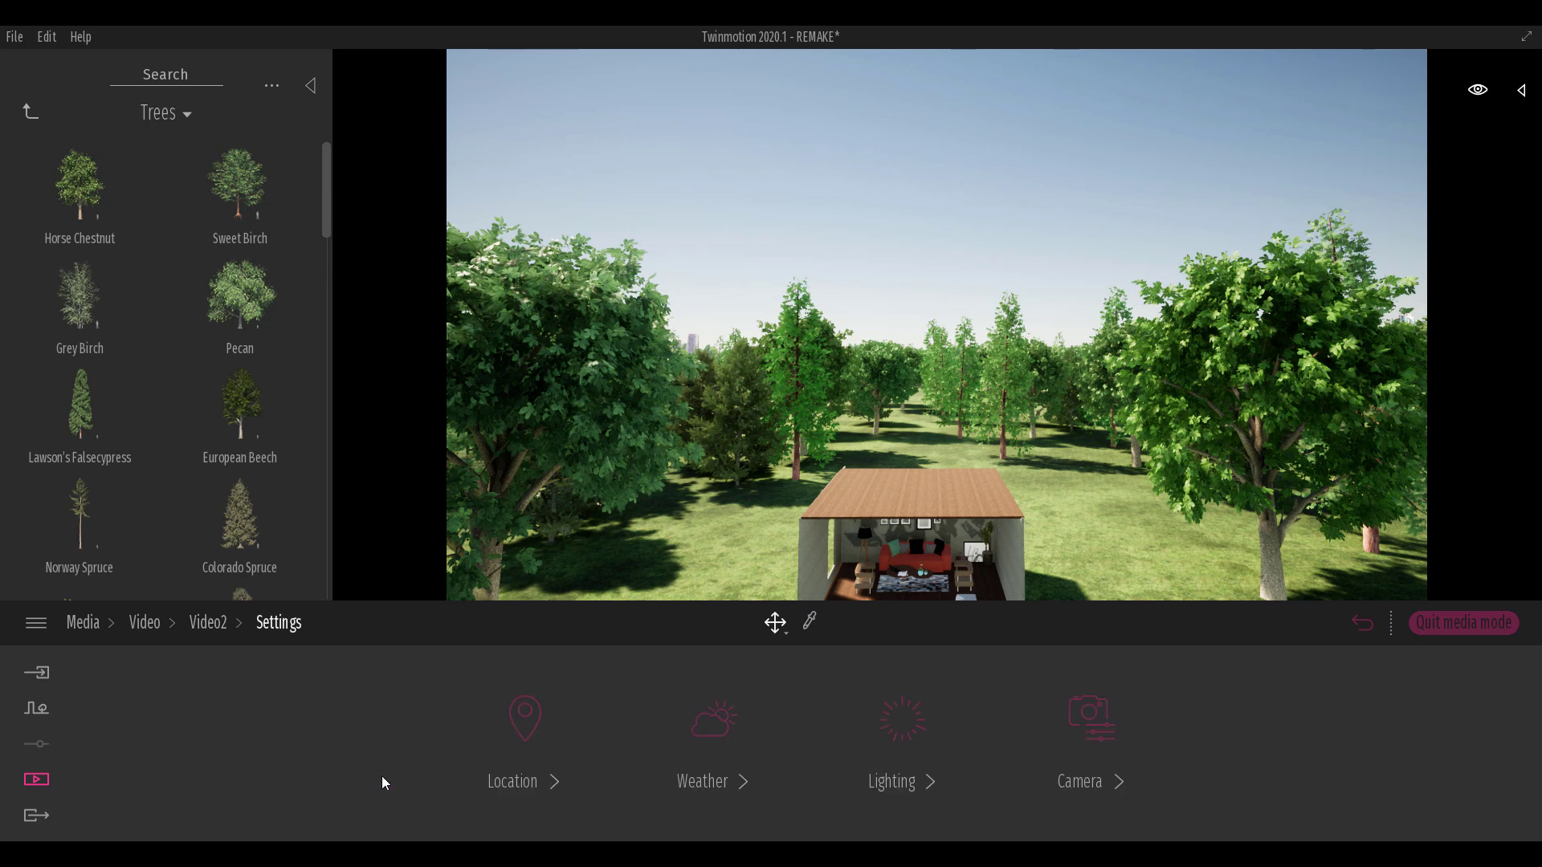
{"action": "left_click", "coordinate": [713, 720]}
{"action": "mouse_move", "coordinate": [121, 772]}
{"action": "left_mouse_down"}
{"action": "mouse_move", "coordinate": [236, 772]}
{"action": "mouse_move", "coordinate": [206, 774]}
{"action": "left_mouse_up"}
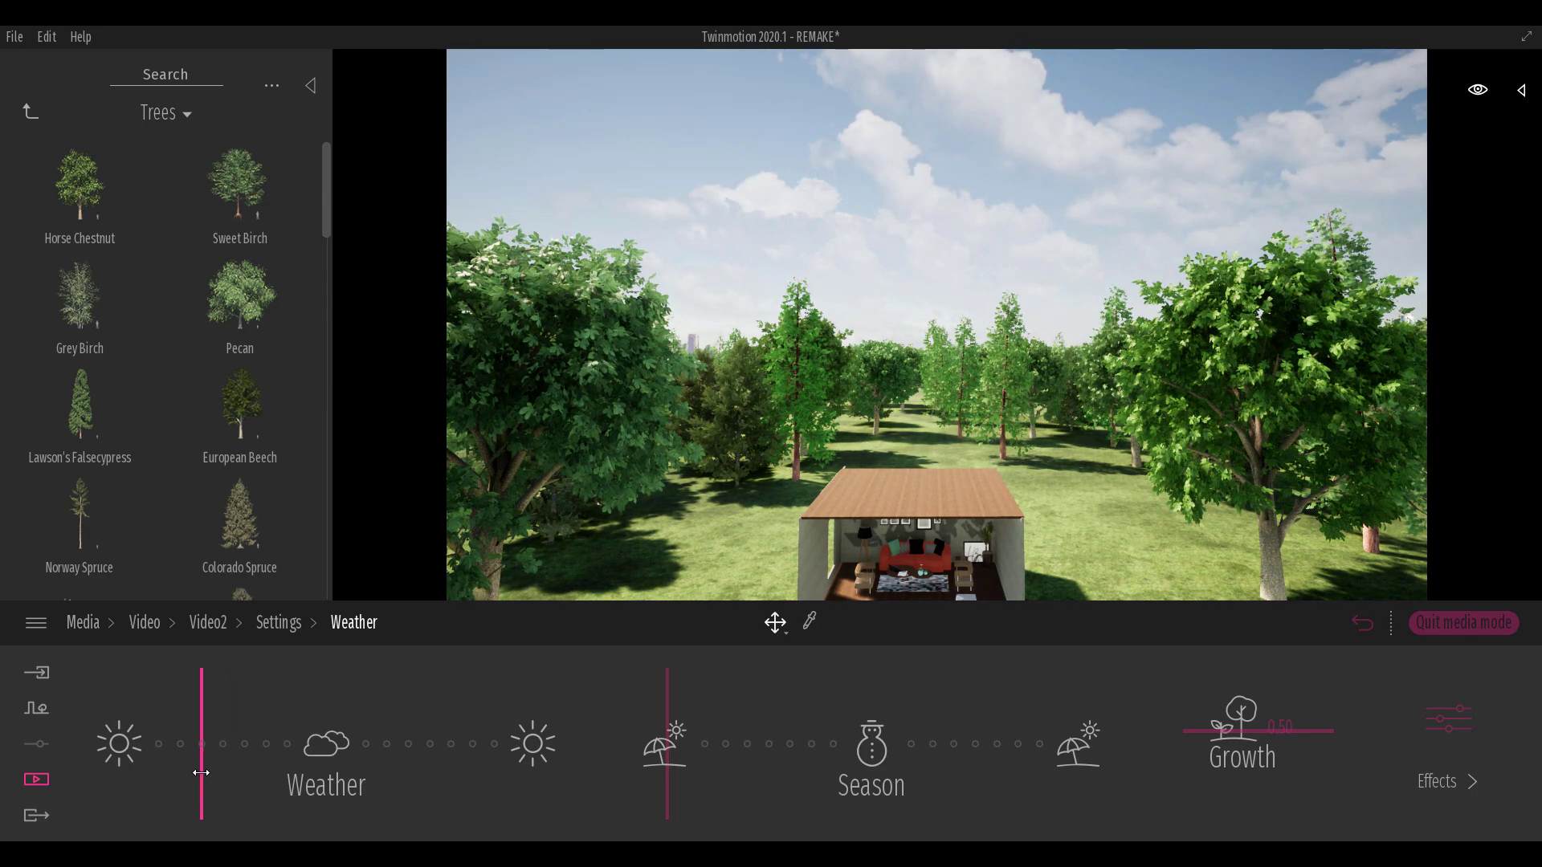
{"action": "left_click_drag", "start_coordinate": [1202, 730], "coordinate": [1201, 680]}
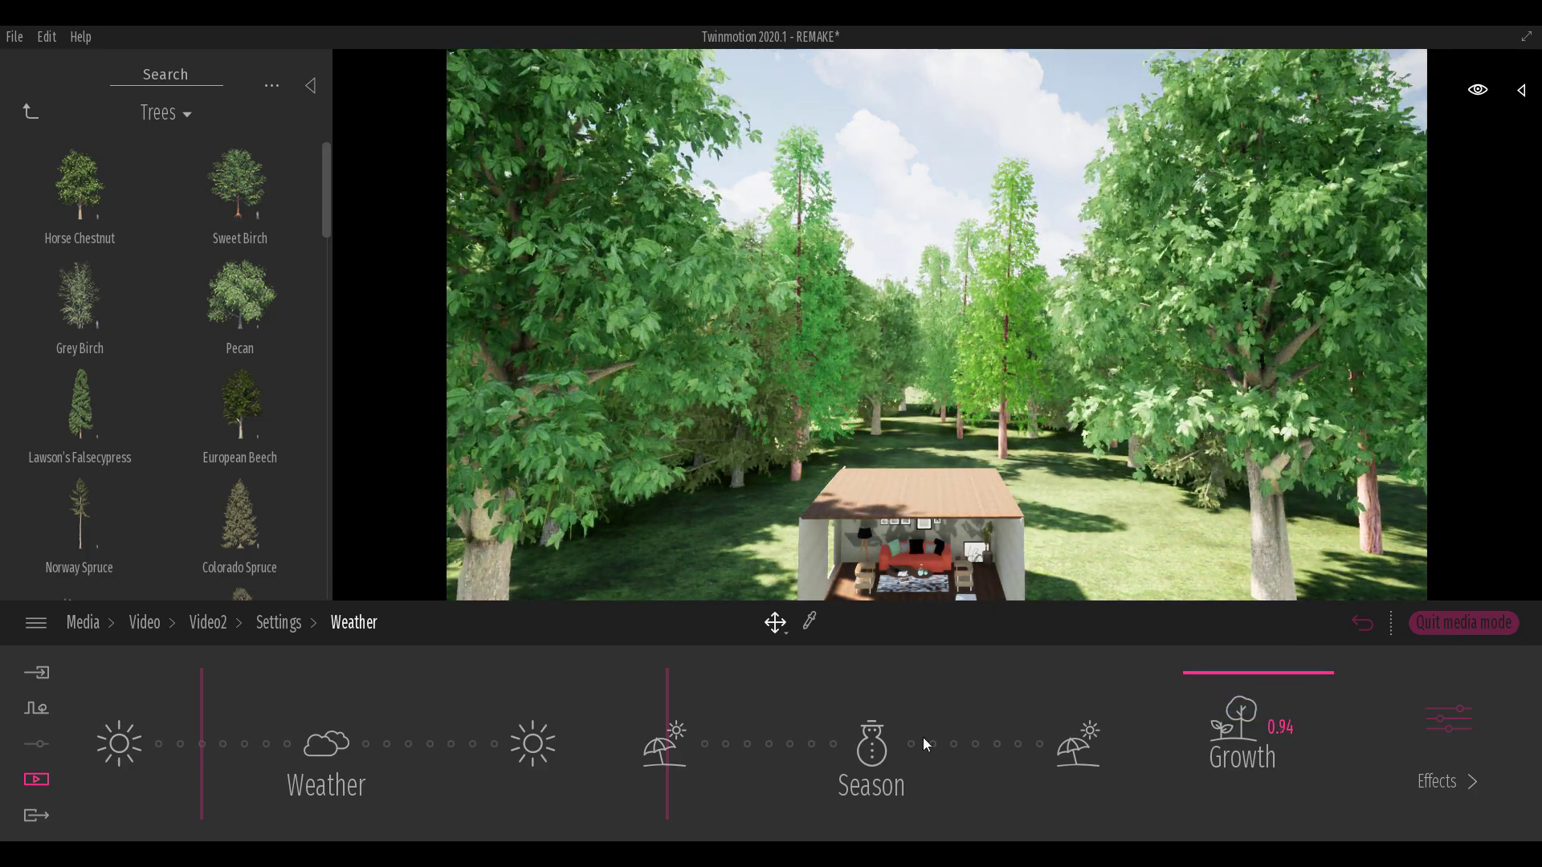
{"action": "mouse_move", "coordinate": [676, 771]}
{"action": "left_mouse_down"}
{"action": "mouse_move", "coordinate": [797, 759]}
{"action": "mouse_move", "coordinate": [759, 752]}
{"action": "left_mouse_up"}
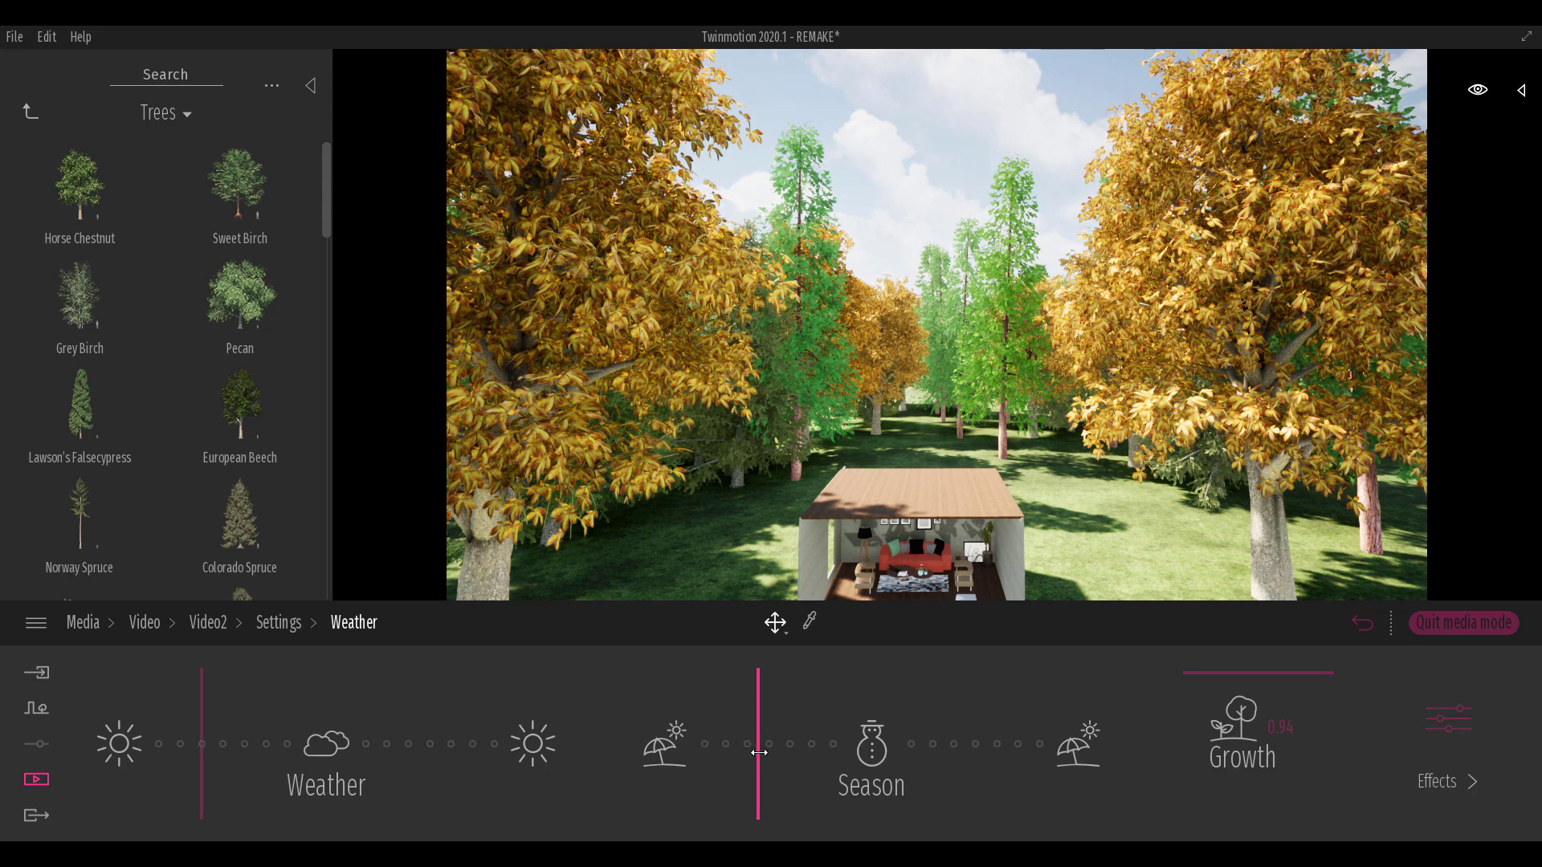
{"action": "left_click", "coordinate": [211, 623]}
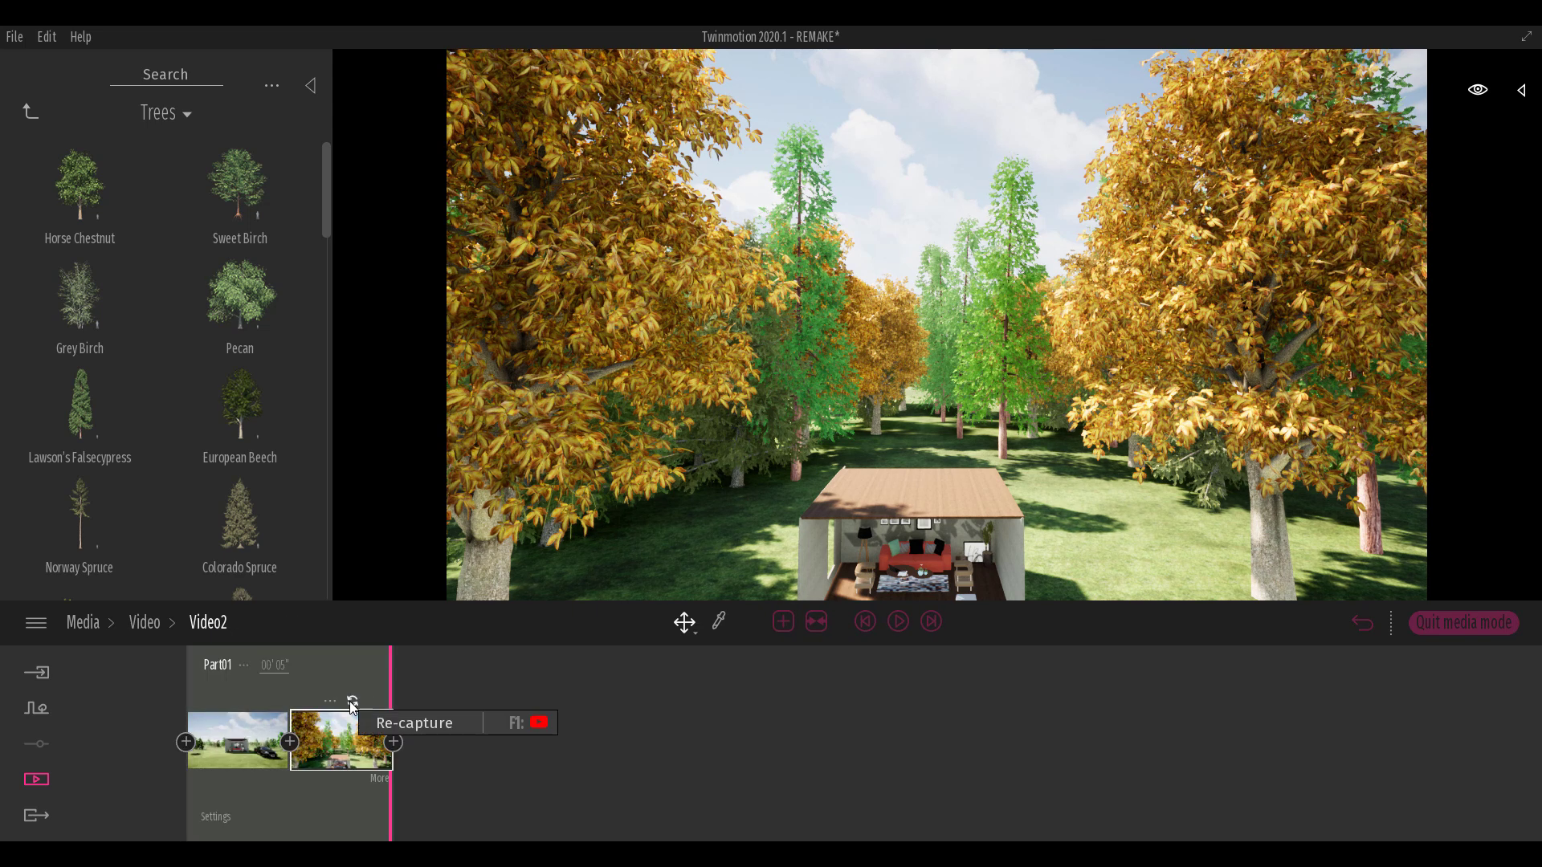
Set the second keyframe's day time to 19:43 and play the video from the first frame
{"action": "left_click", "coordinate": [375, 774]}
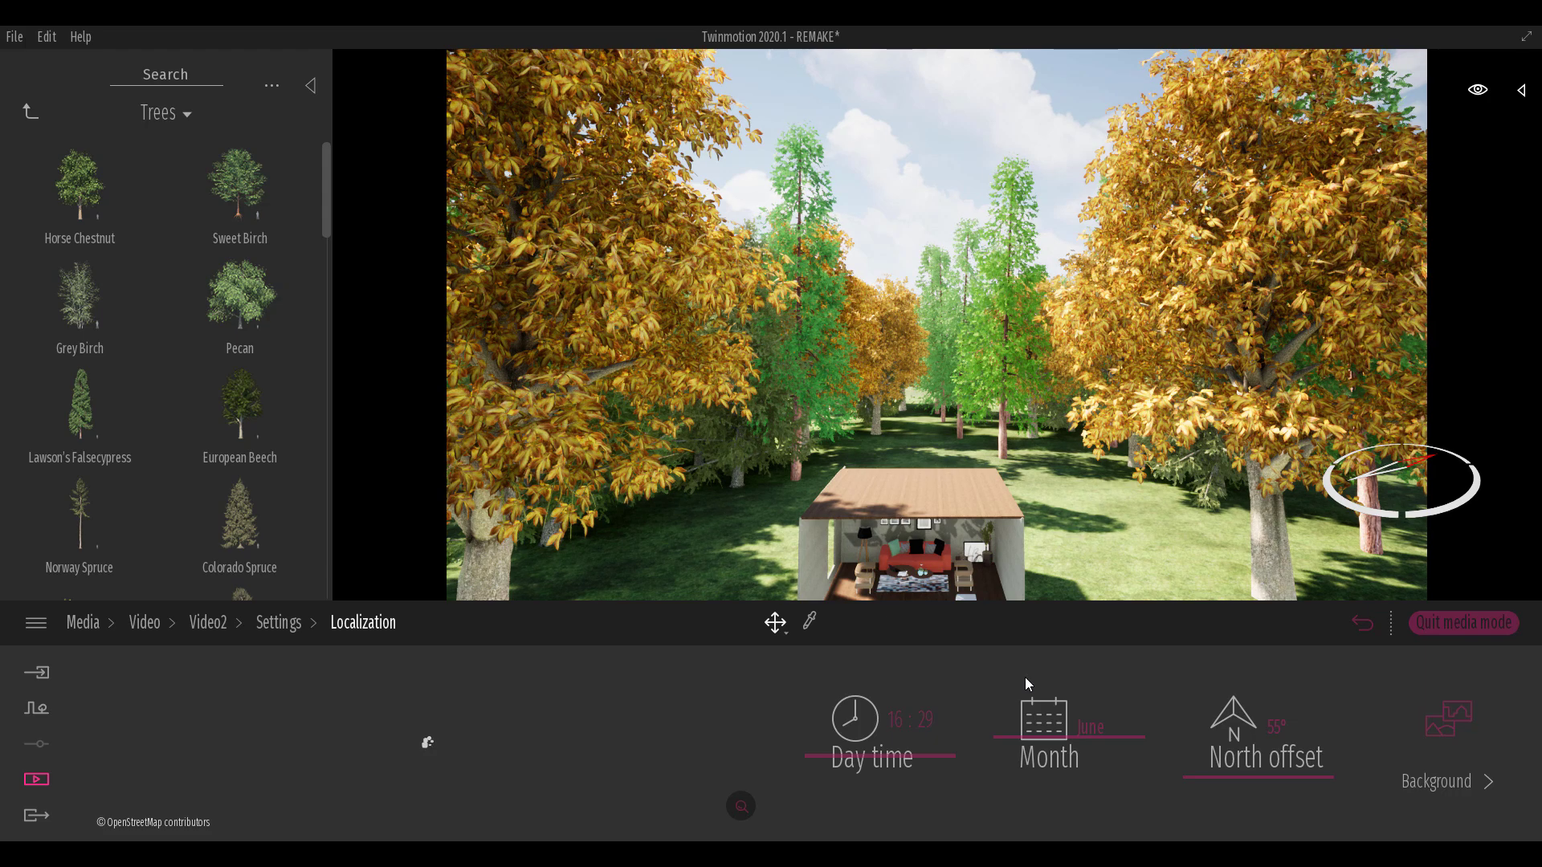
{"action": "mouse_move", "coordinate": [881, 763]}
{"action": "left_mouse_down"}
{"action": "mouse_move", "coordinate": [888, 783]}
{"action": "mouse_move", "coordinate": [880, 707]}
{"action": "mouse_move", "coordinate": [894, 791]}
{"action": "mouse_move", "coordinate": [898, 767]}
{"action": "mouse_move", "coordinate": [908, 776]}
{"action": "left_mouse_up"}
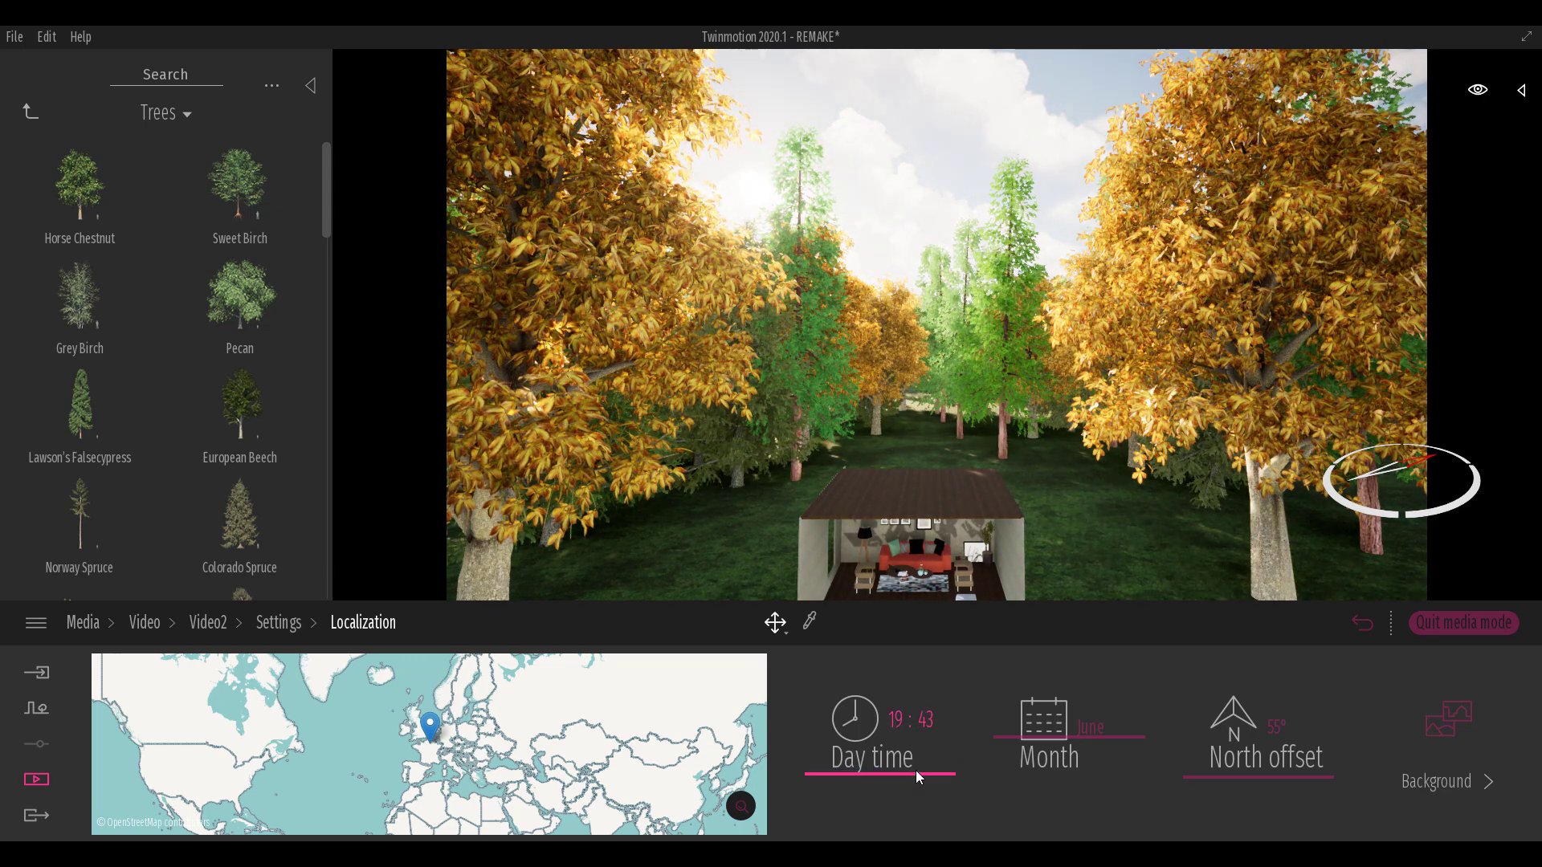
{"action": "left_click", "coordinate": [205, 625]}
{"action": "mouse_move", "coordinate": [352, 702]}
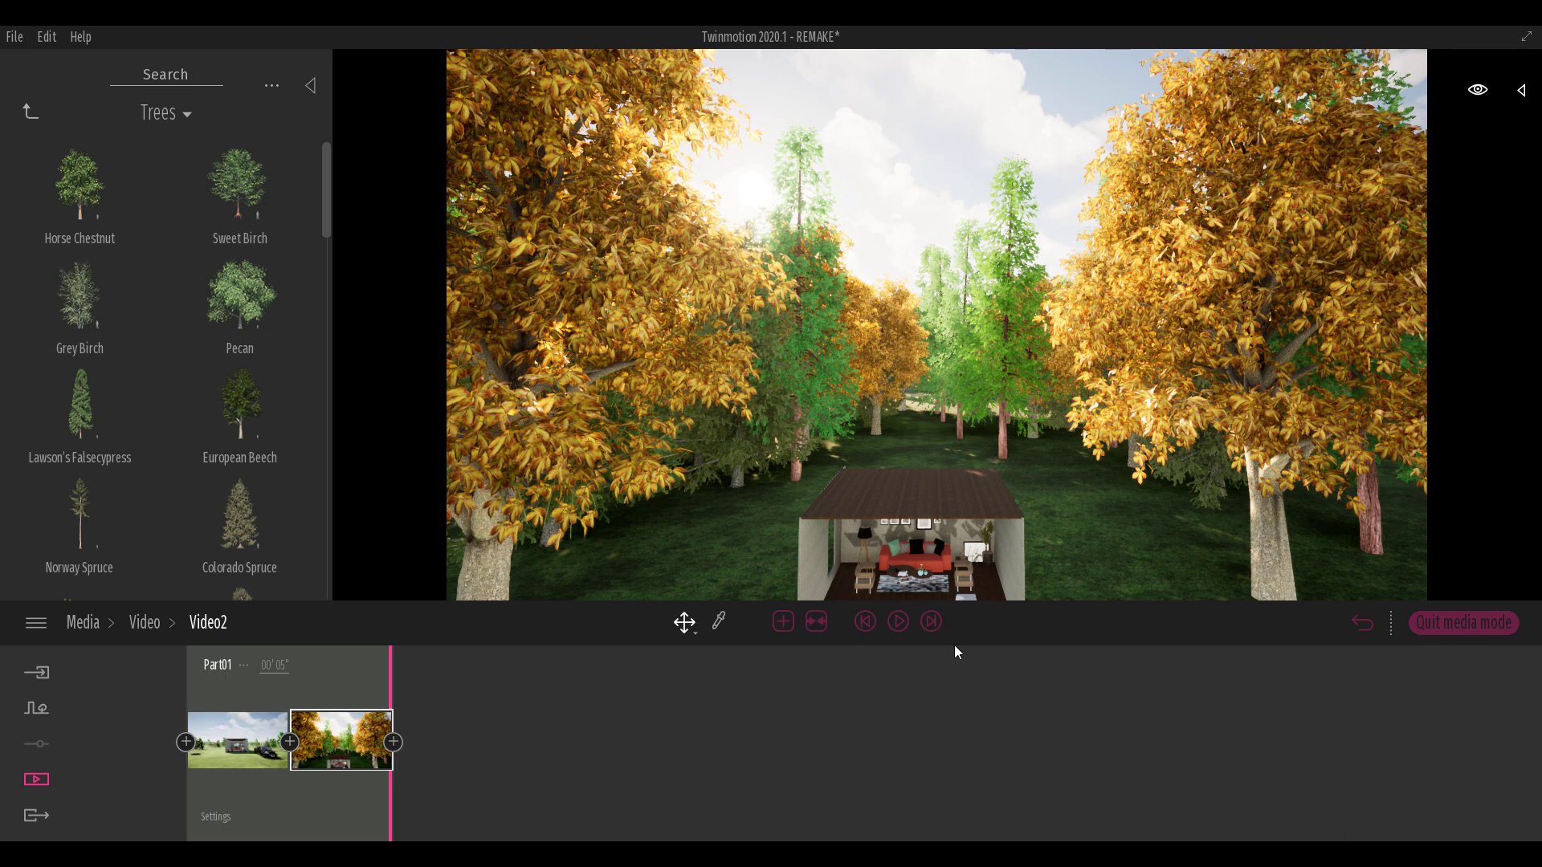
{"action": "left_click", "coordinate": [865, 623]}
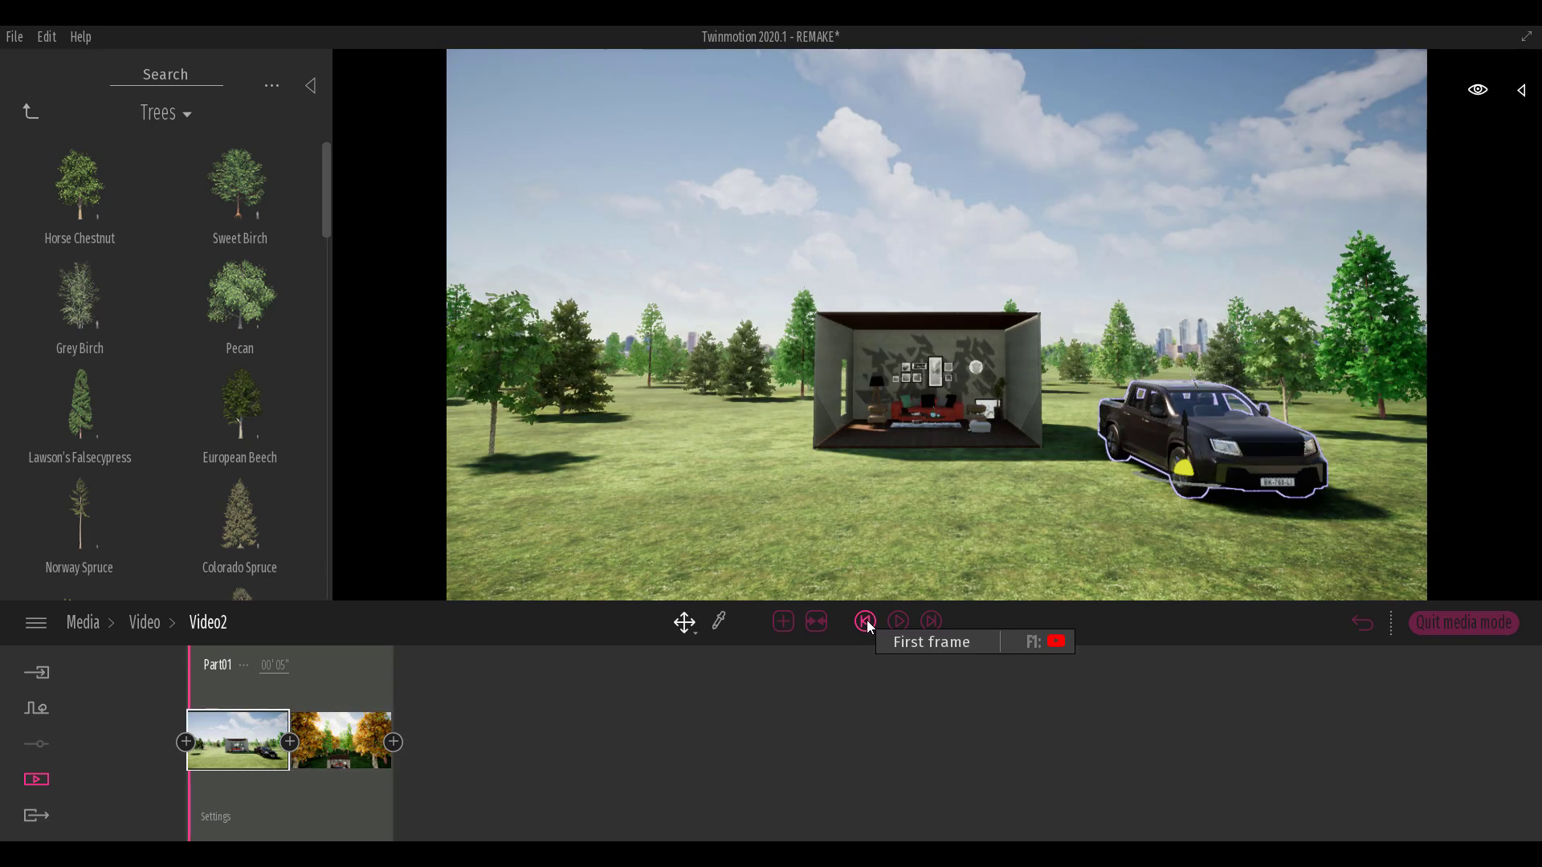
{"action": "left_click", "coordinate": [900, 623]}
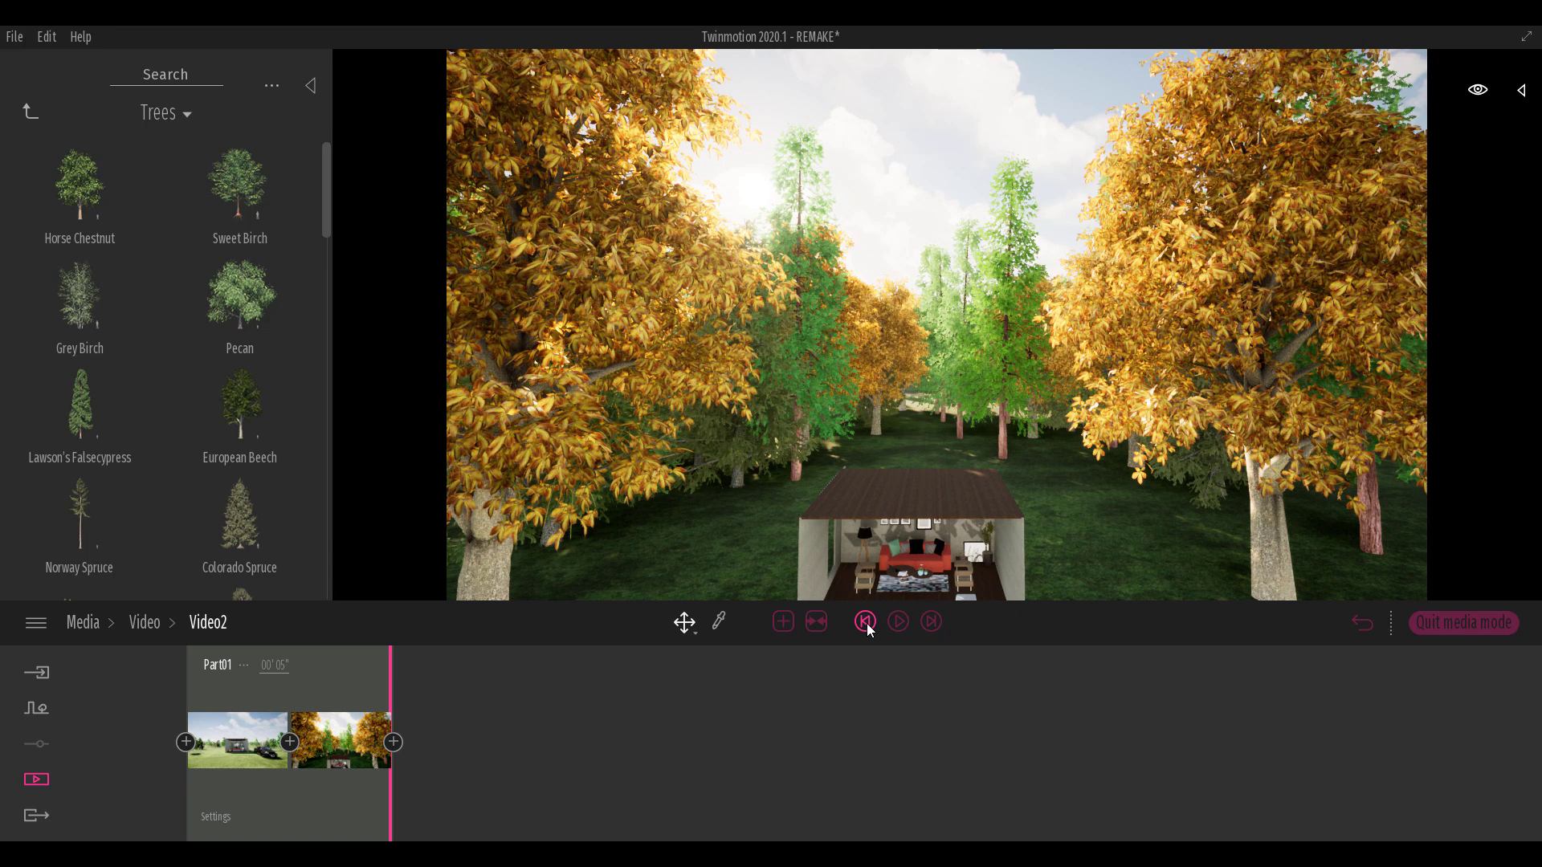
Reduce the cloud cover in the first keyframe's weather and play the video again
{"action": "left_click", "coordinate": [241, 747]}
{"action": "left_click", "coordinate": [275, 779]}
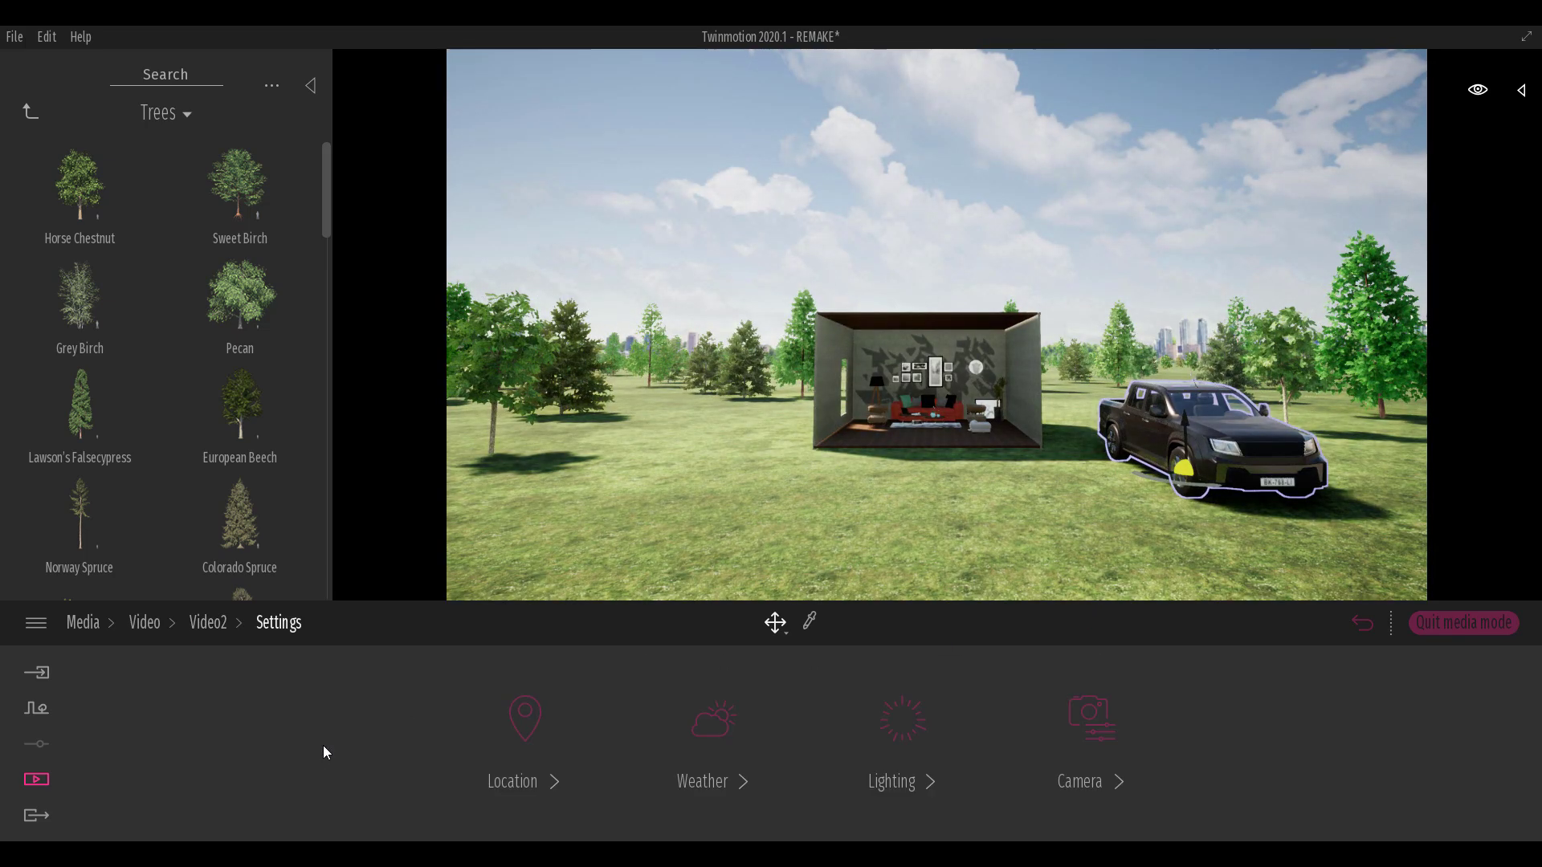
{"action": "left_click", "coordinate": [727, 727]}
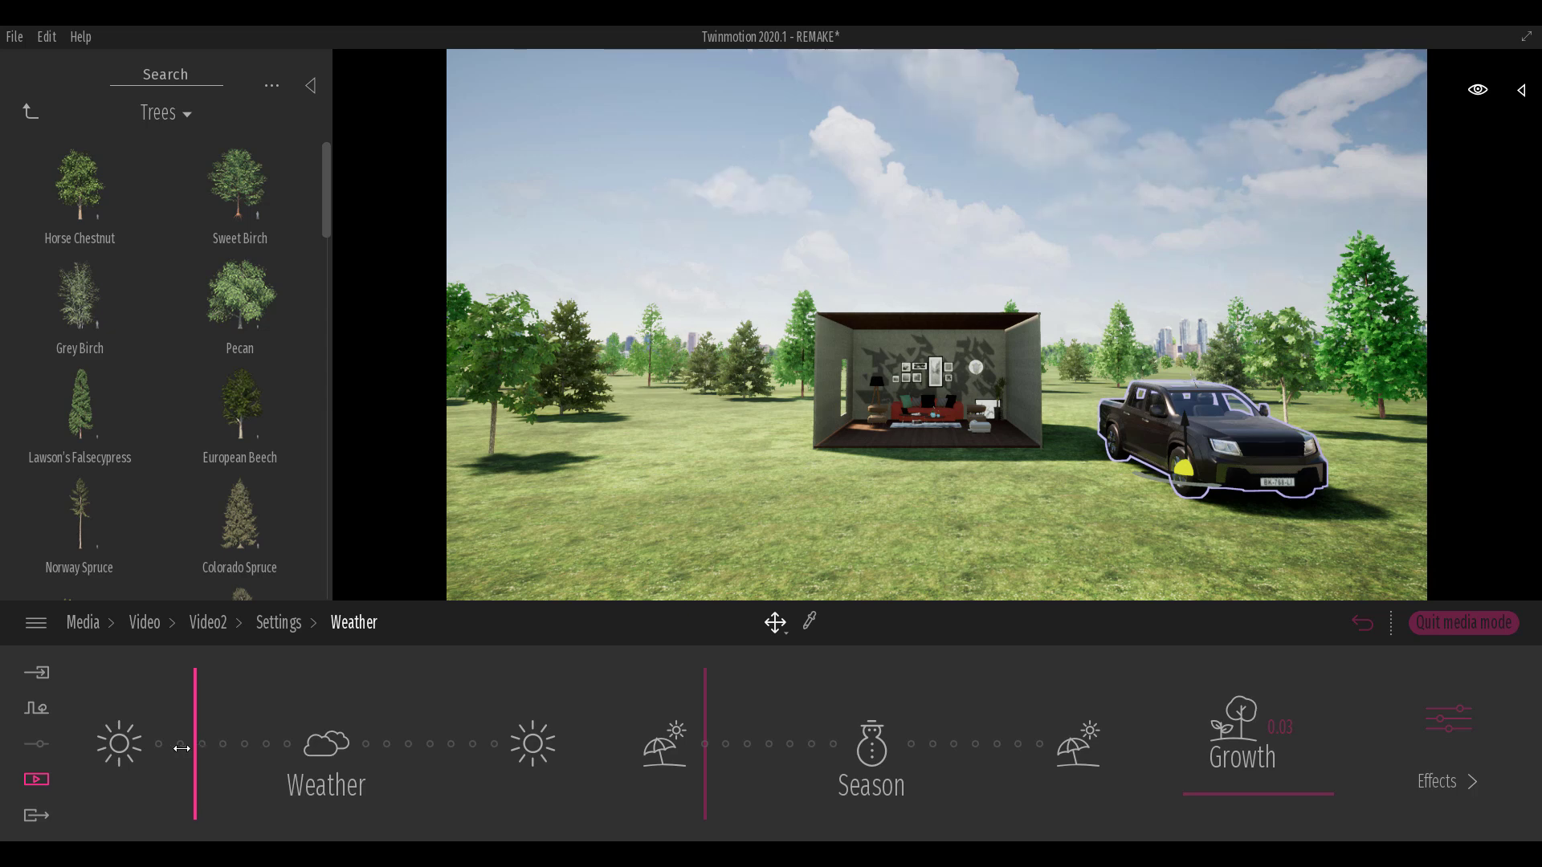
{"action": "left_click", "coordinate": [162, 750]}
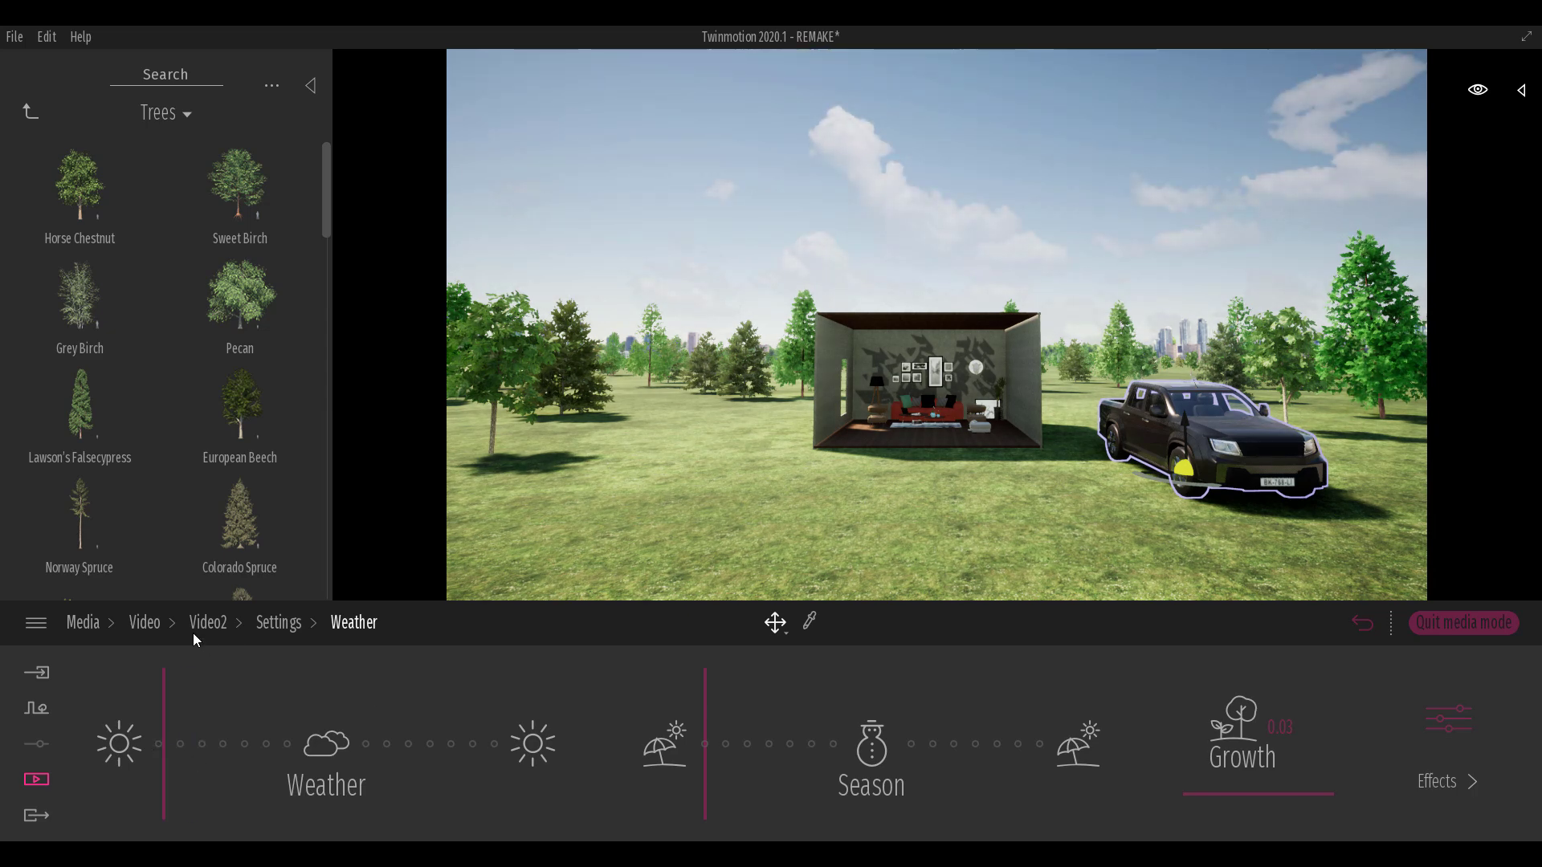
{"action": "left_click", "coordinate": [239, 627]}
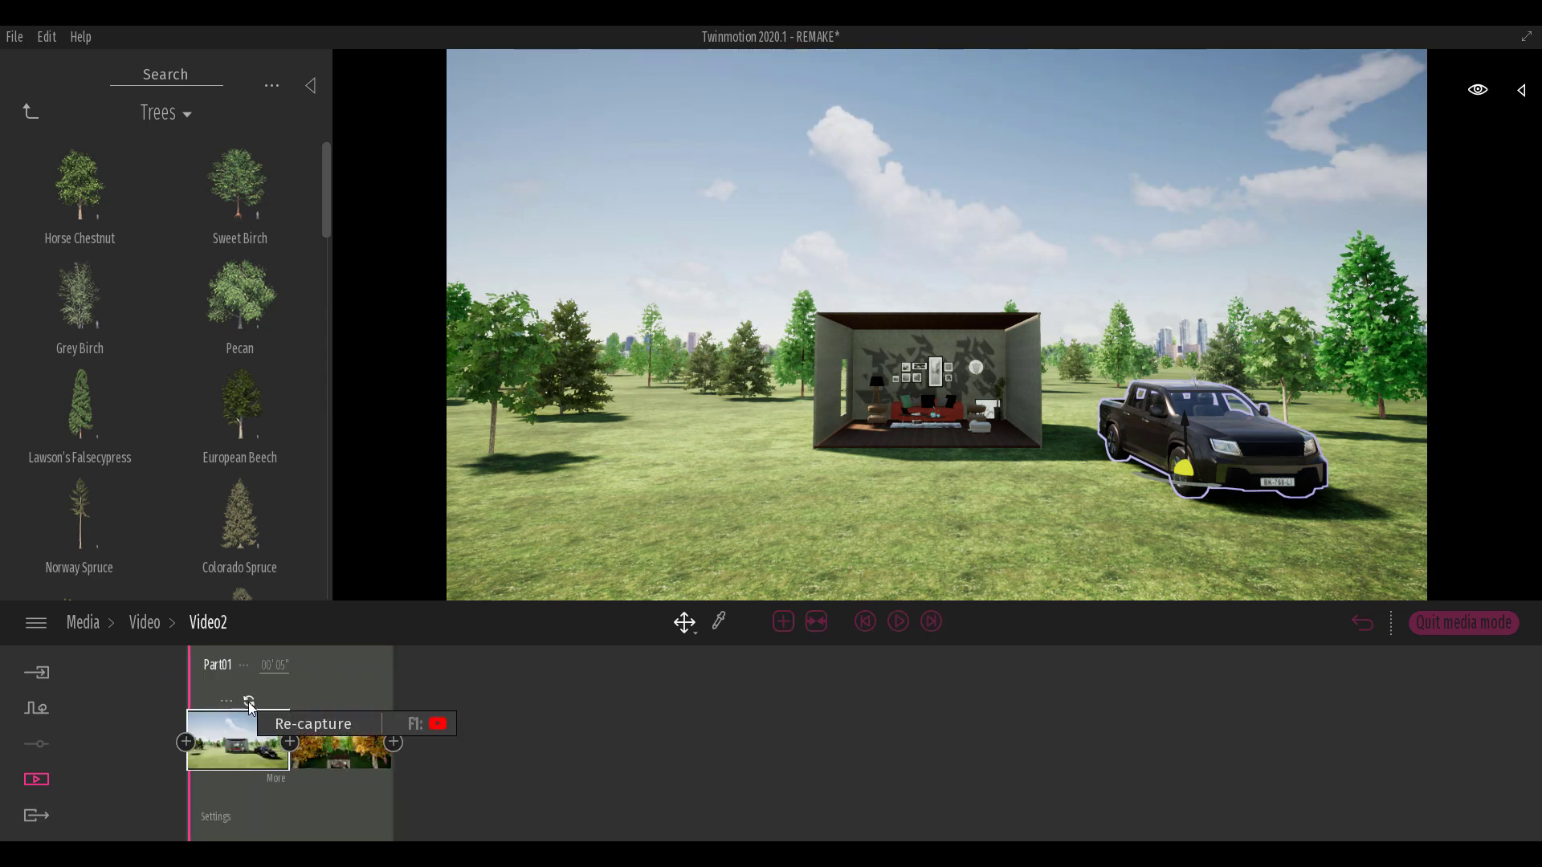
{"action": "left_click", "coordinate": [898, 622]}
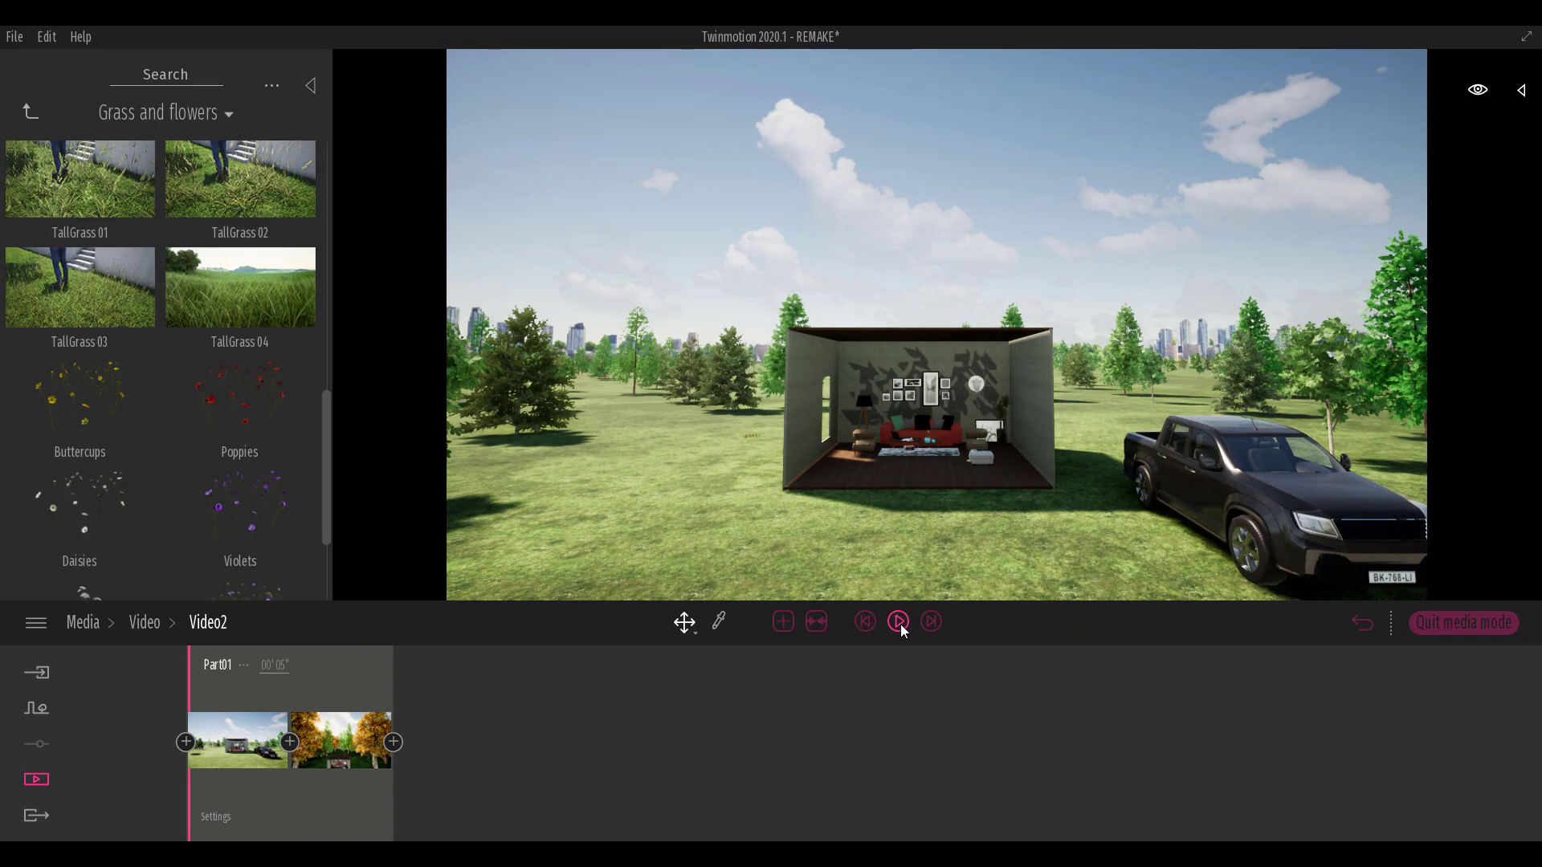
Turn on Parallelism in the first keyframe's camera settings and raise its Vignetting to 60%
{"action": "left_click", "coordinate": [280, 787]}
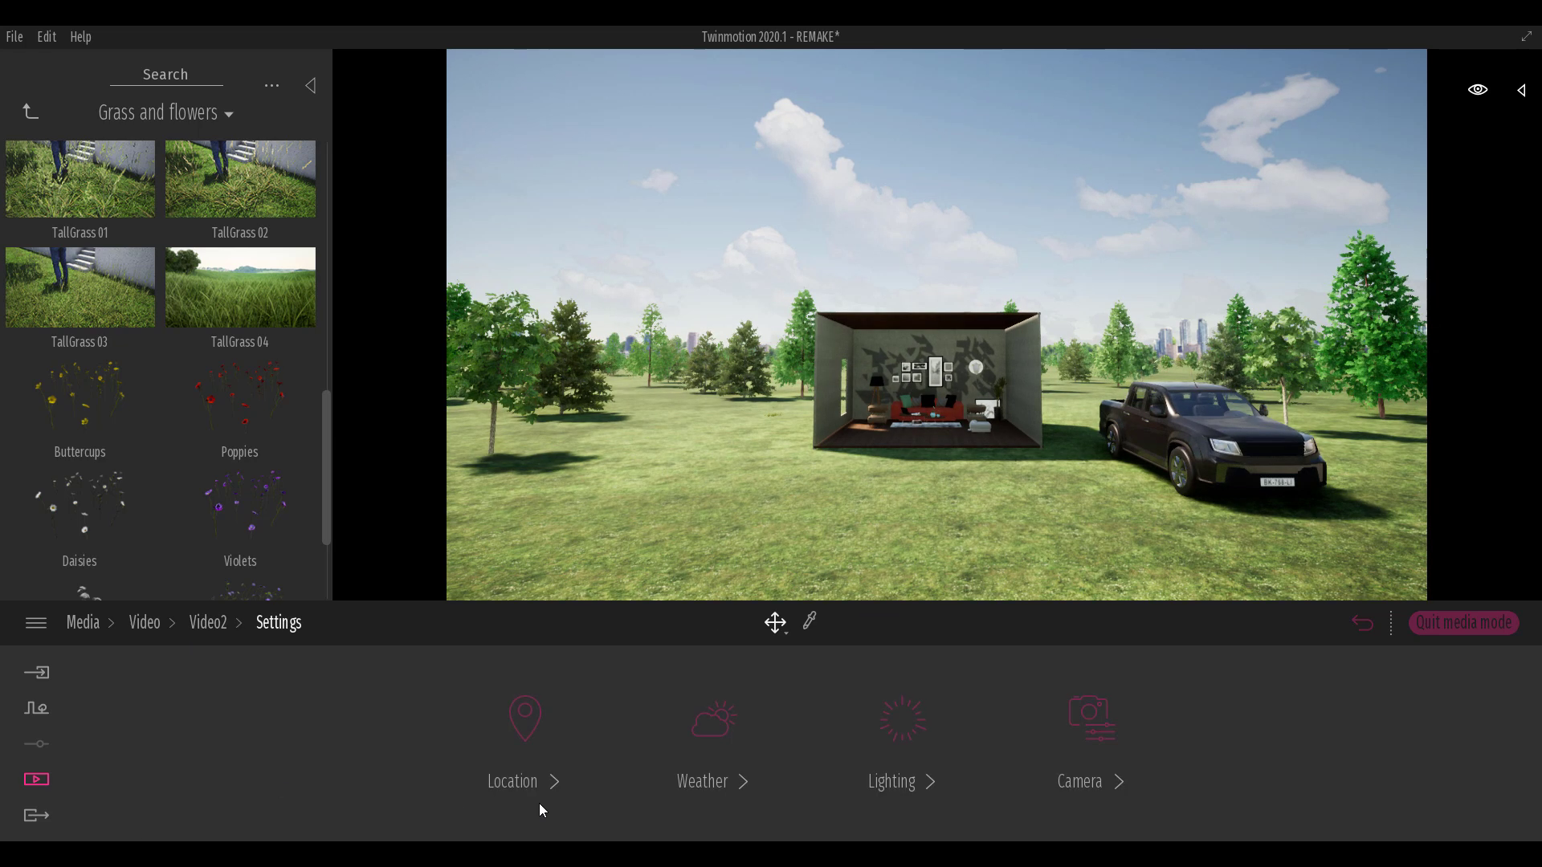
{"action": "left_click", "coordinate": [1079, 714]}
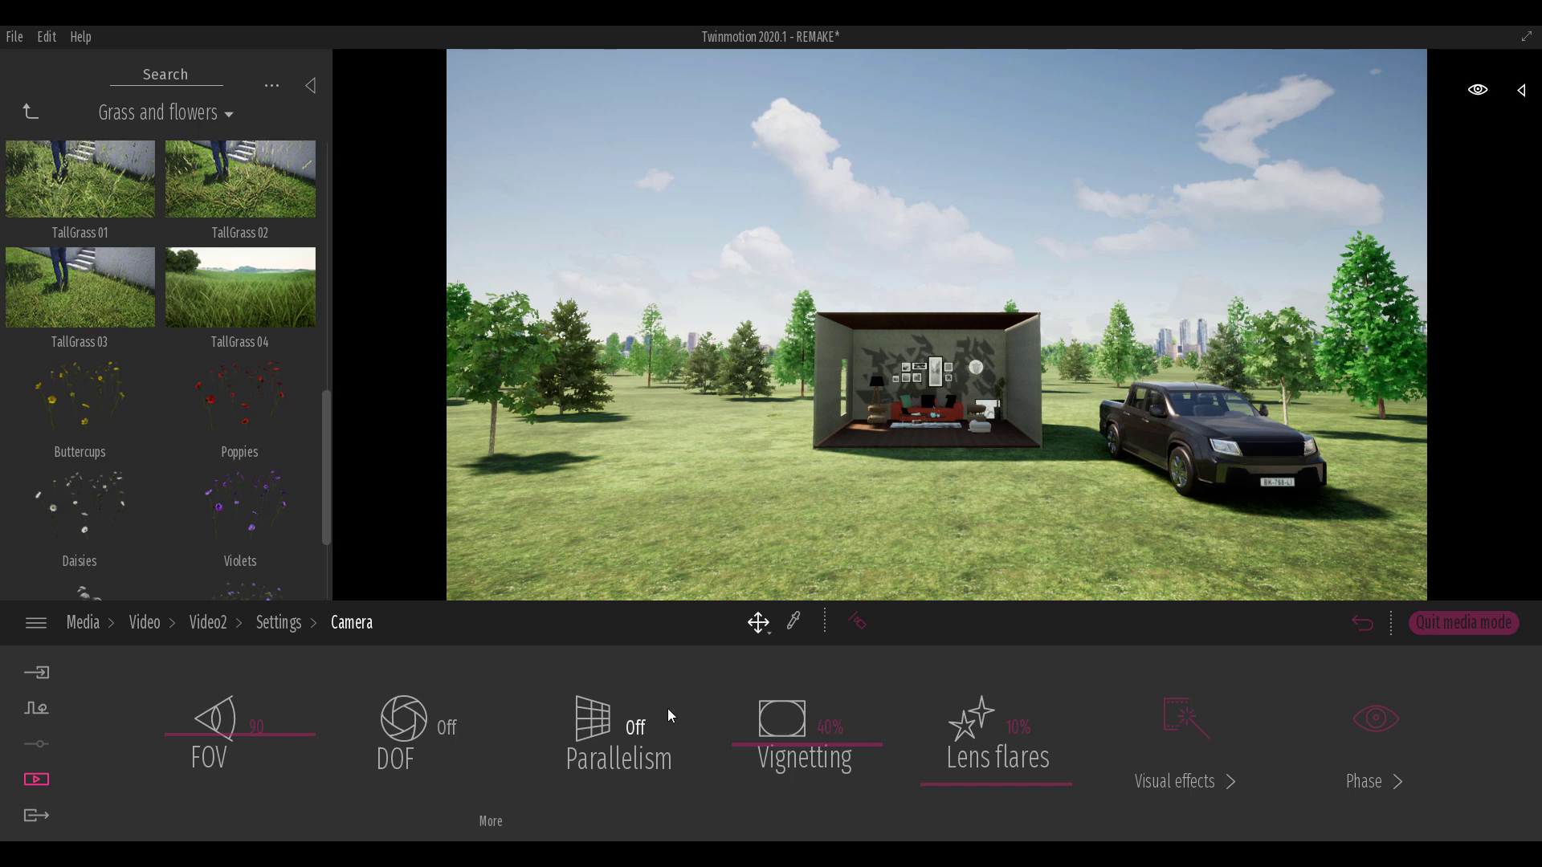
{"action": "left_click", "coordinate": [634, 727]}
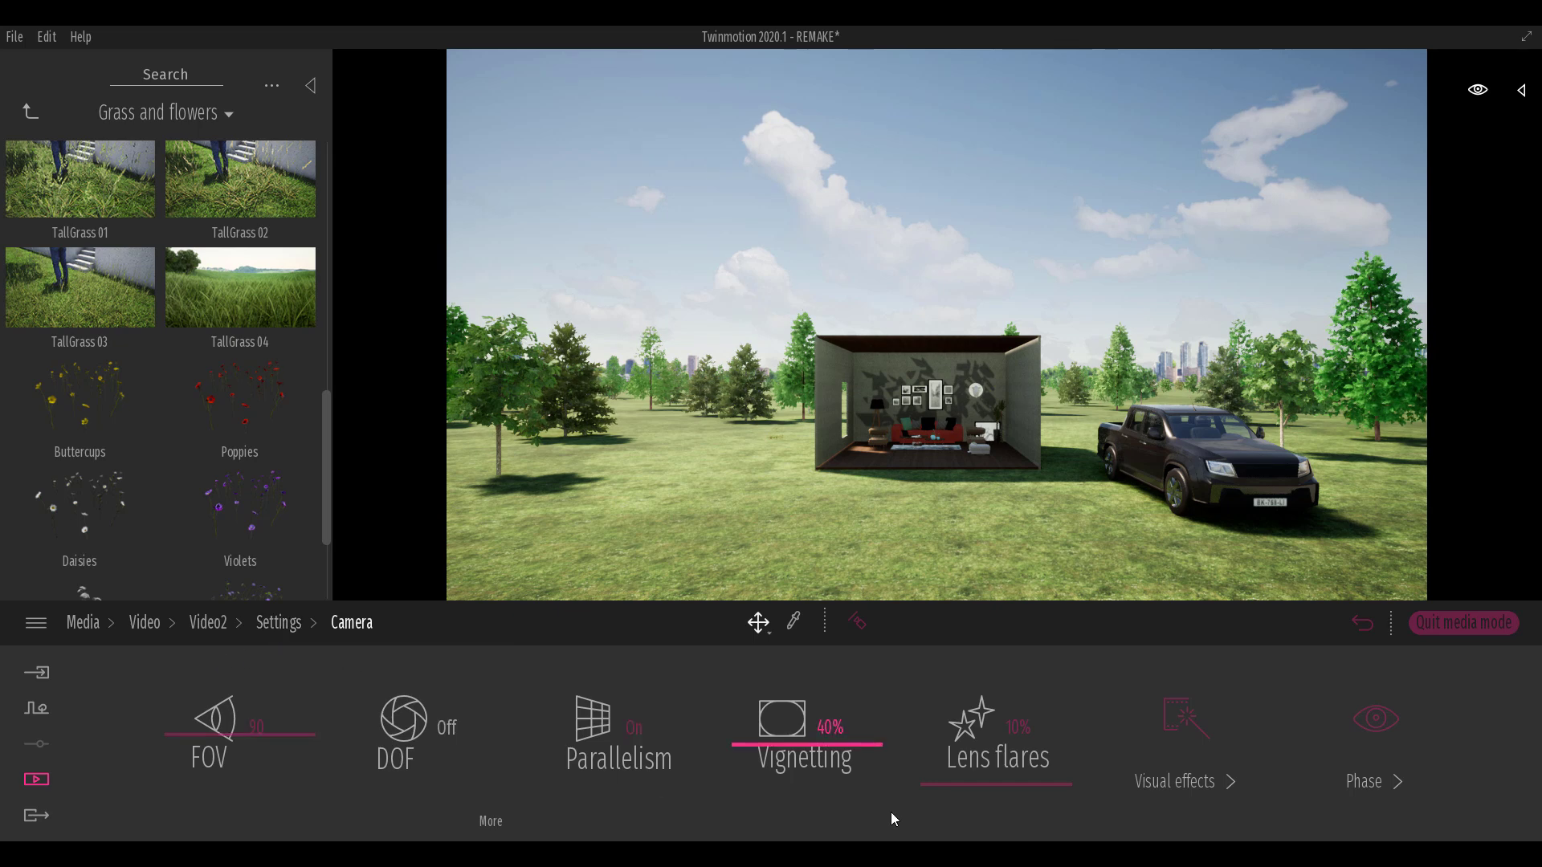
{"action": "left_click_drag", "start_coordinate": [811, 751], "coordinate": [800, 715]}
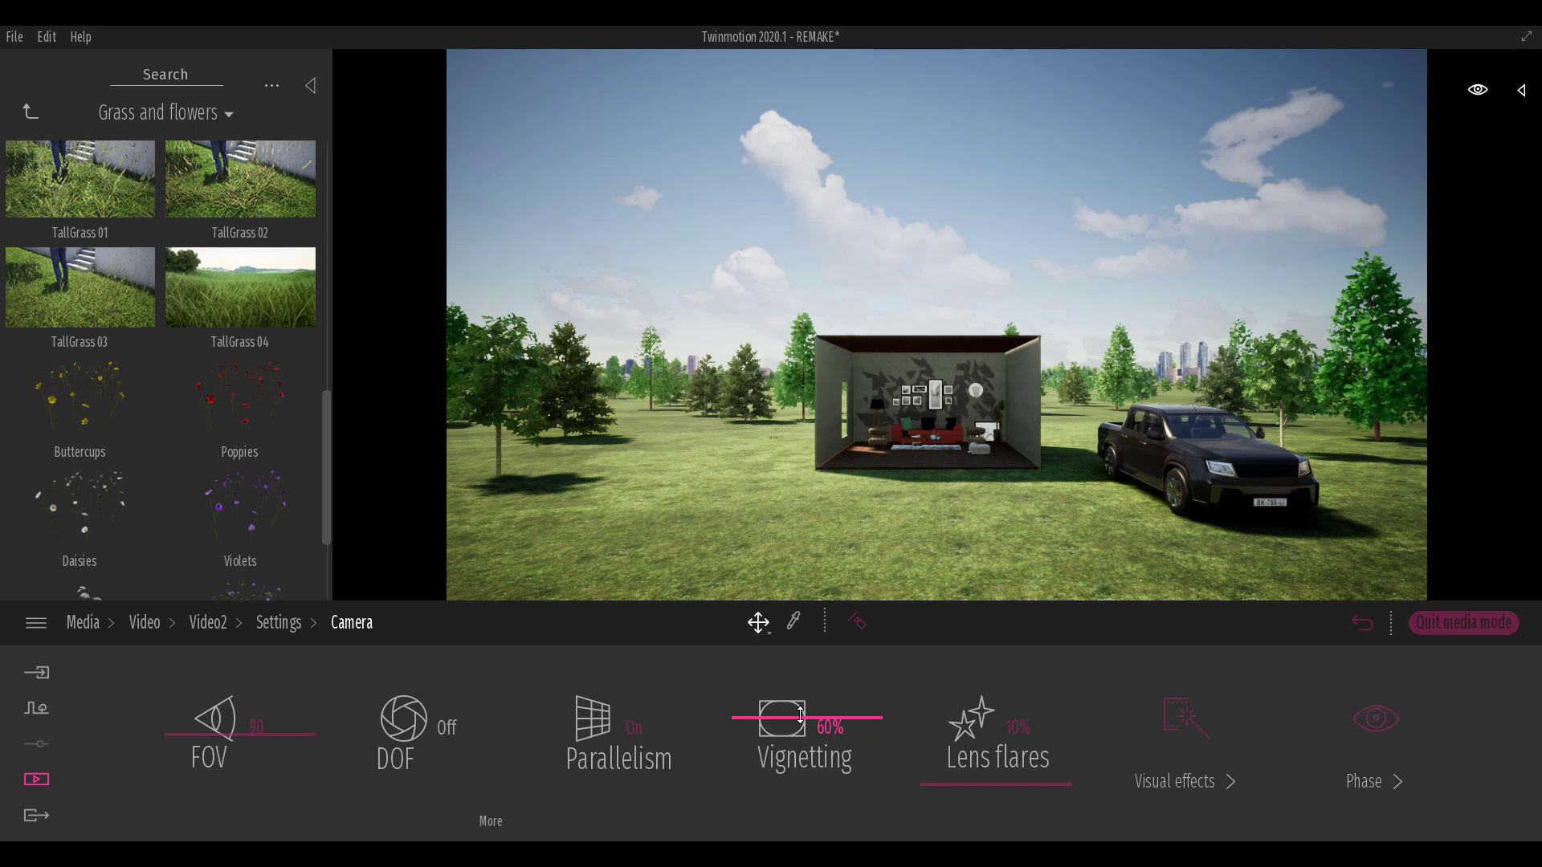
In the second keyframe's camera settings, raise Lens flares to 82% and Vignetting to 78%, and turn on Parallelism
{"action": "left_click", "coordinate": [208, 623]}
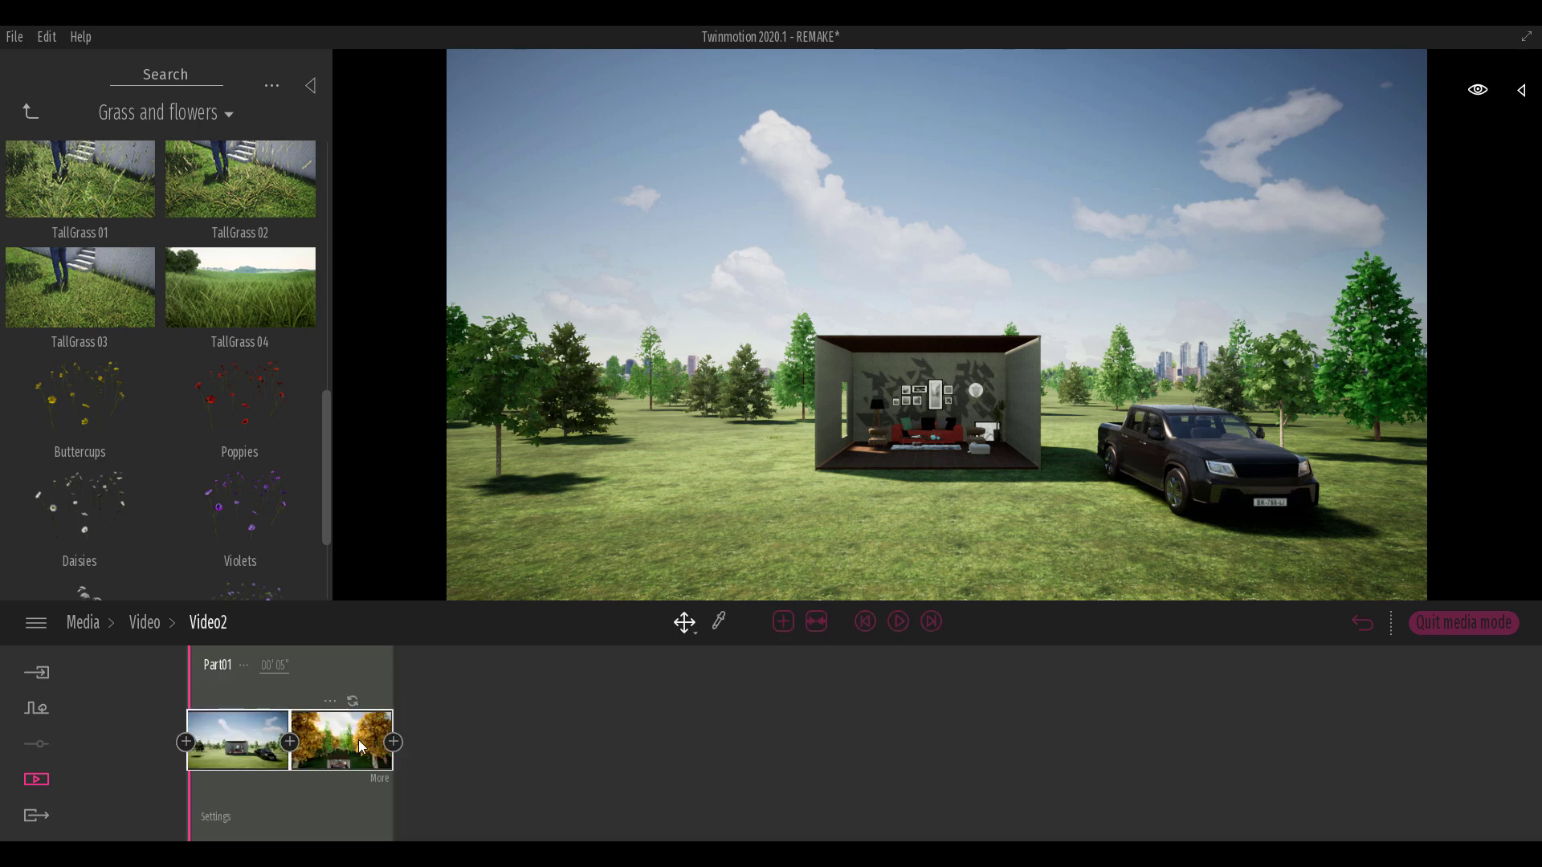
{"action": "mouse_move", "coordinate": [250, 714]}
{"action": "mouse_move", "coordinate": [386, 793]}
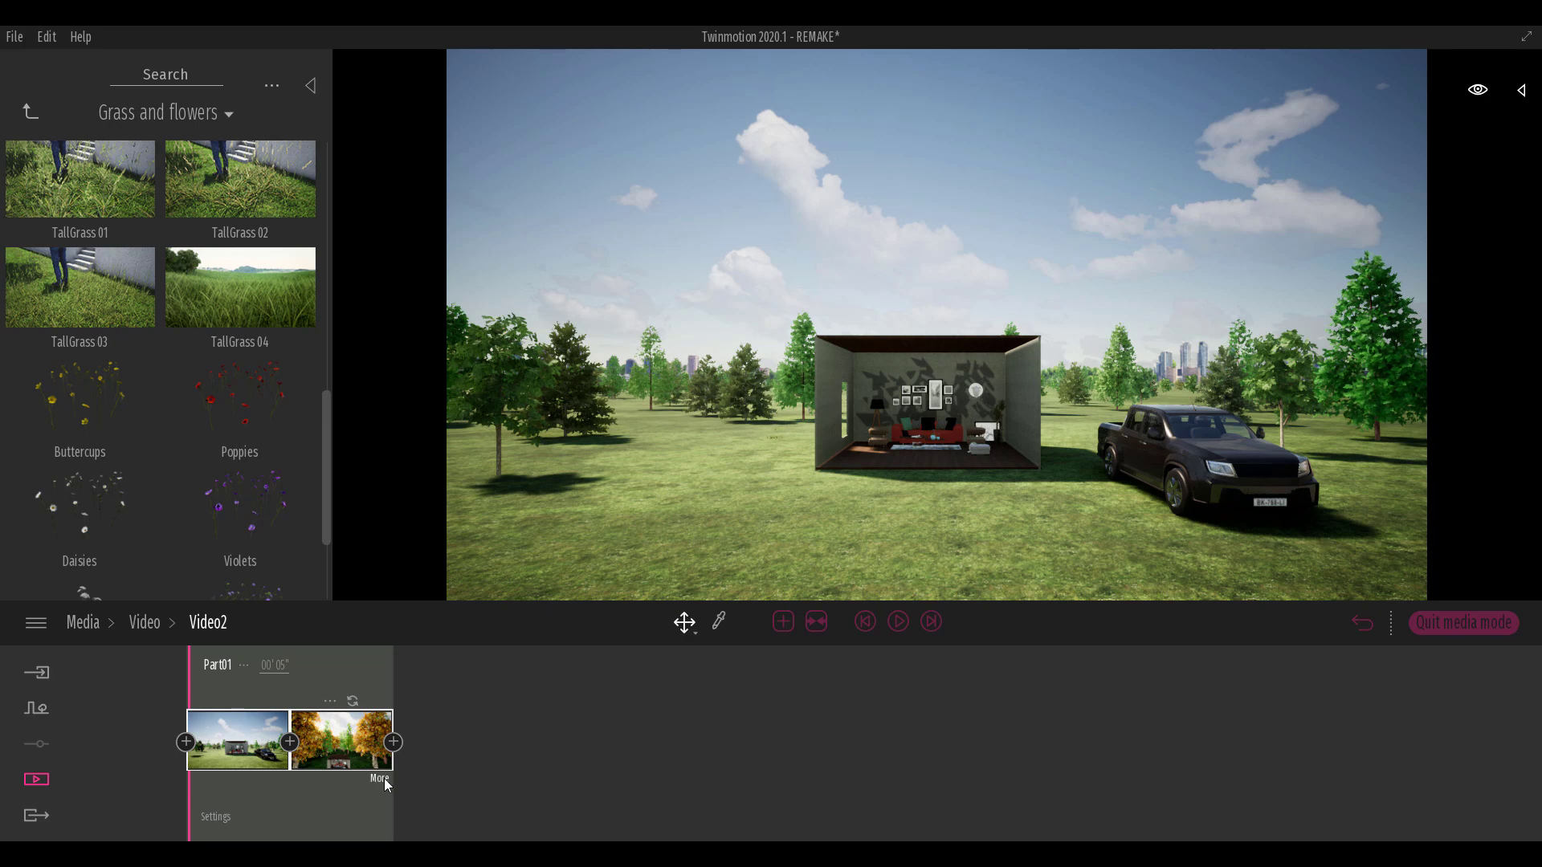
{"action": "left_click", "coordinate": [383, 778]}
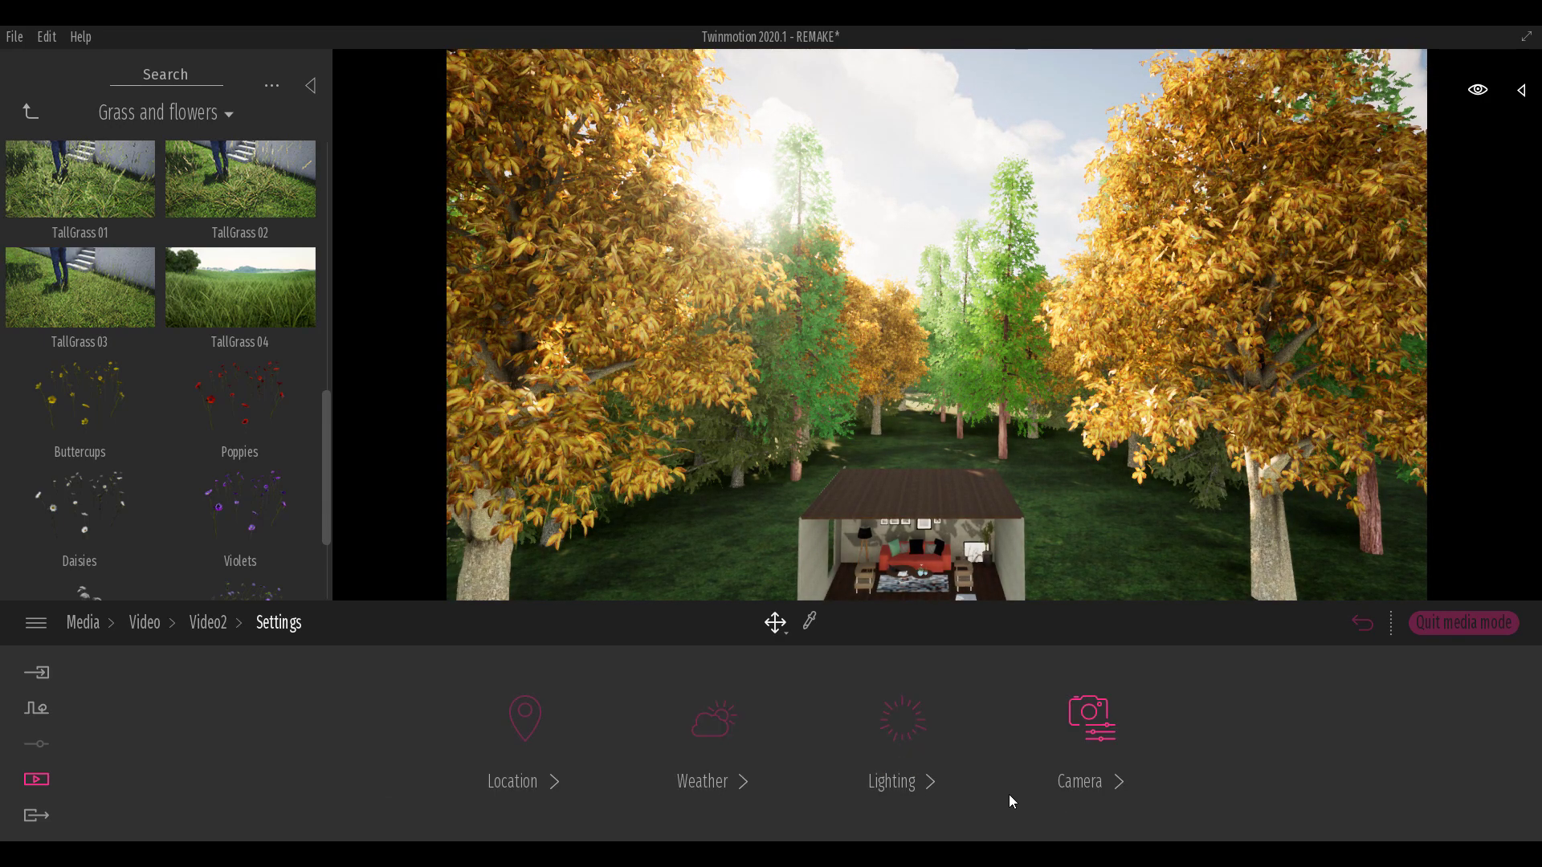
{"action": "left_click", "coordinate": [1106, 733]}
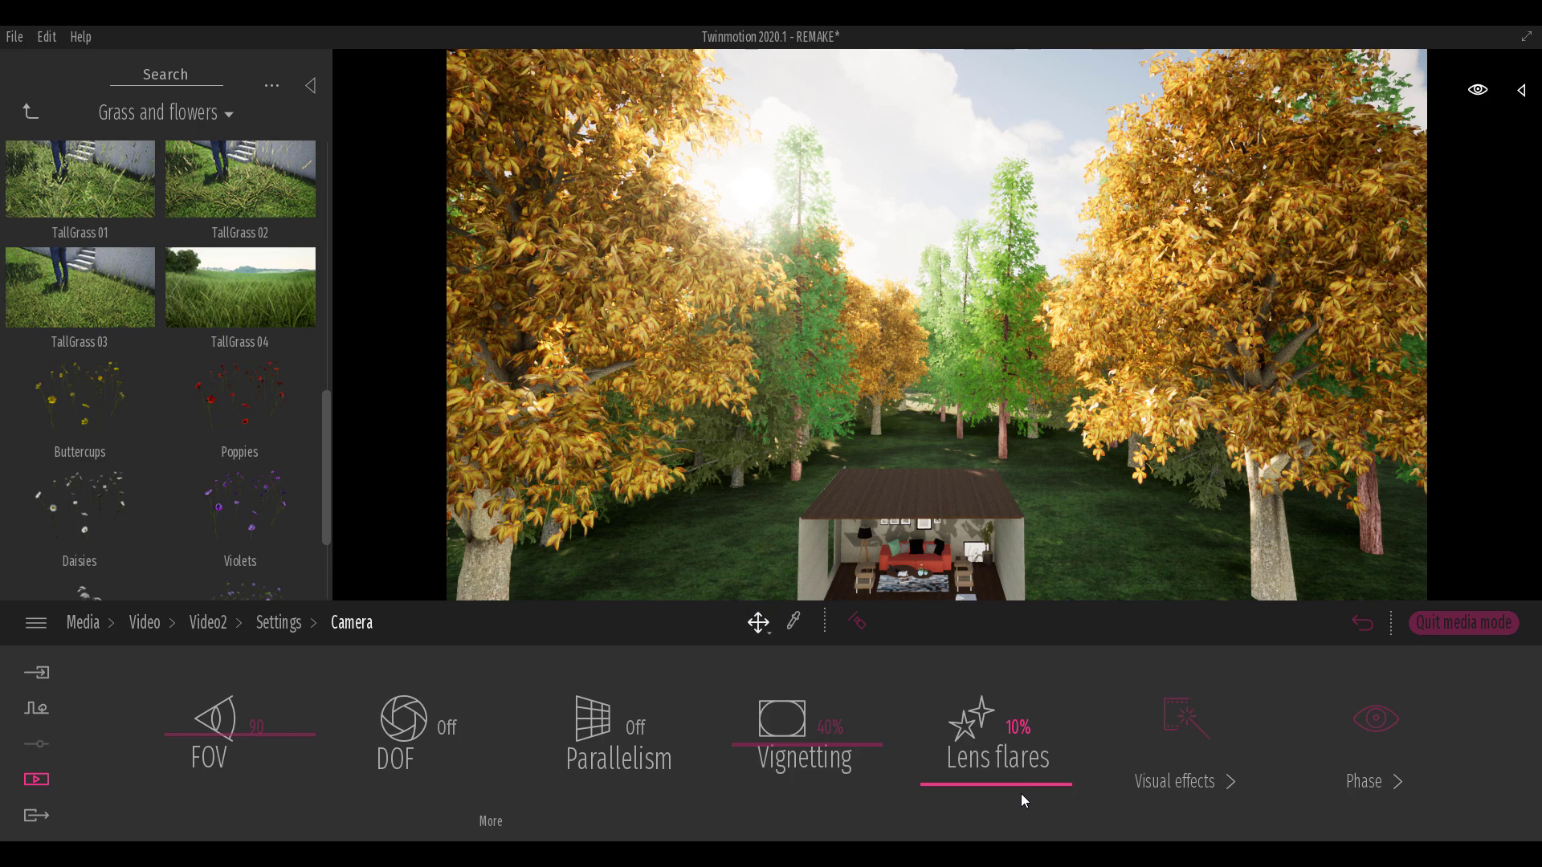
{"action": "left_click_drag", "start_coordinate": [1021, 795], "coordinate": [1030, 688]}
{"action": "left_click_drag", "start_coordinate": [813, 758], "coordinate": [793, 692]}
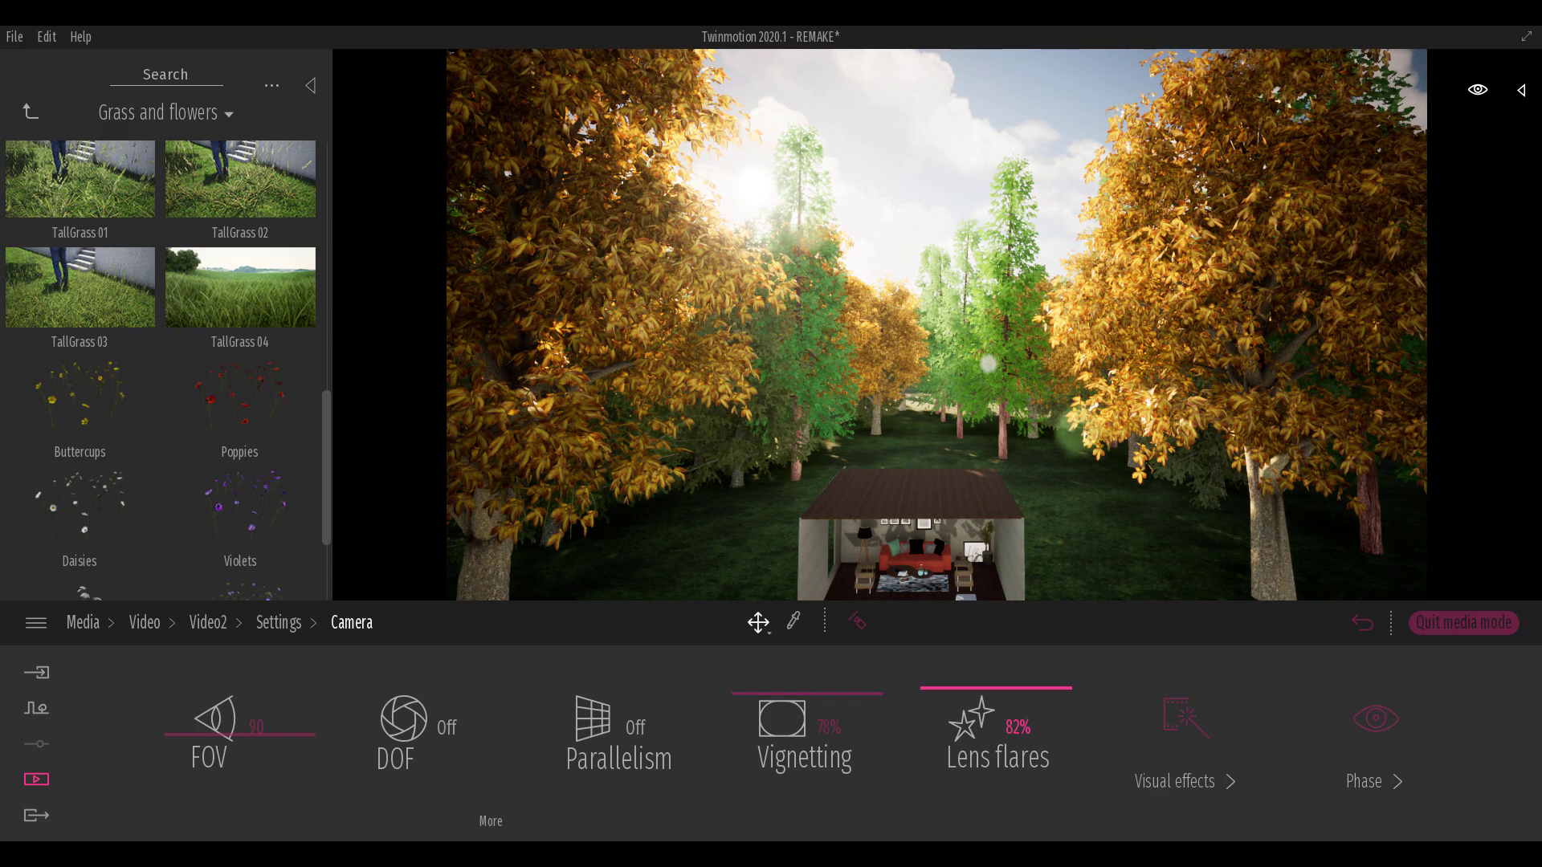
{"action": "left_click", "coordinate": [638, 734]}
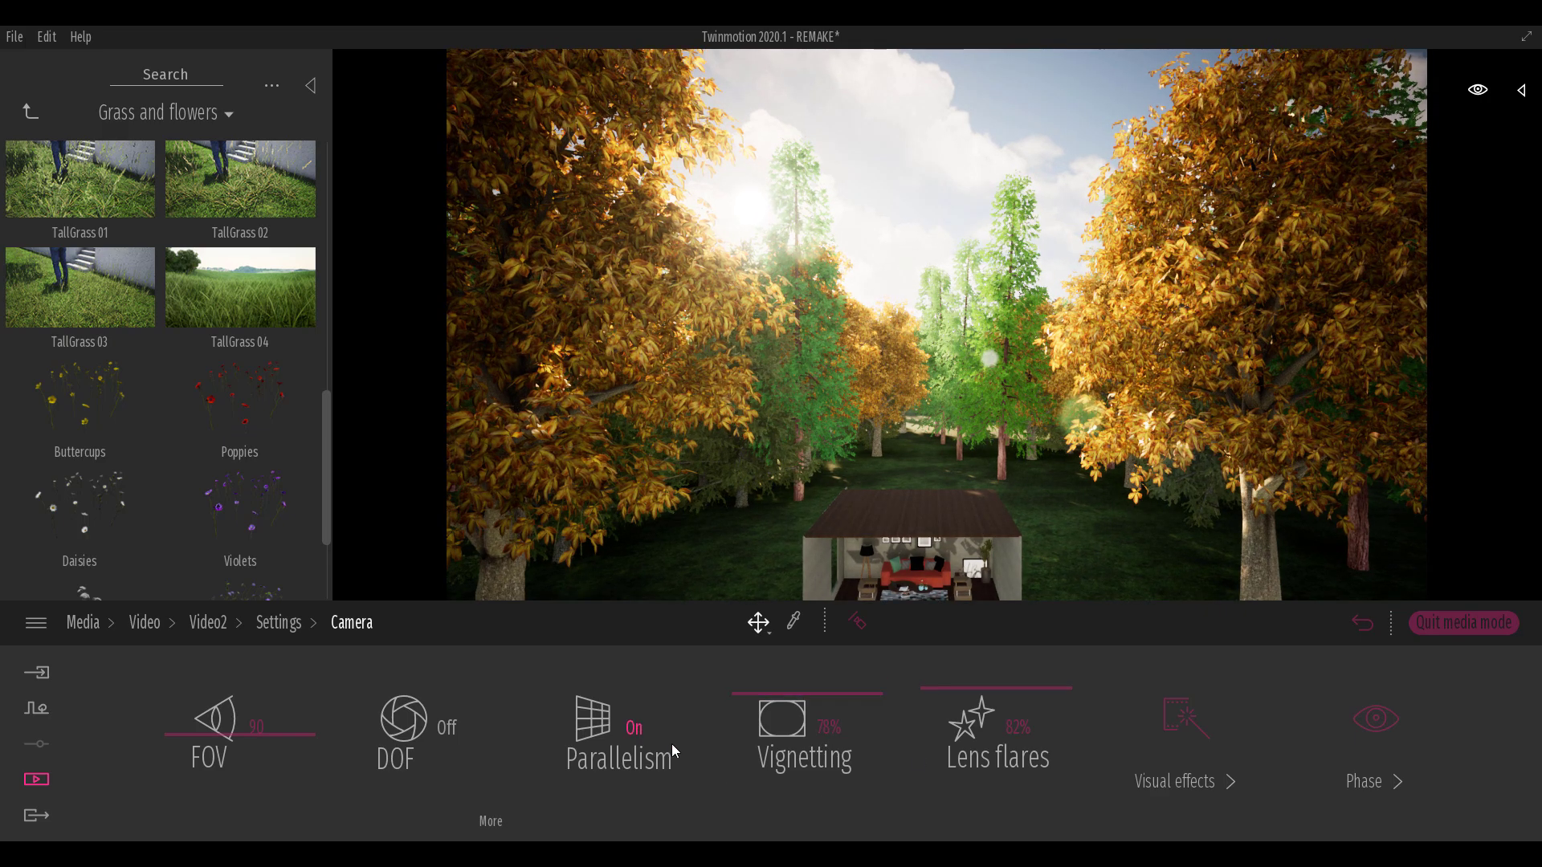
Reframe the second keyframe's view to show more of the room's interior and refresh the keyframe with it
{"action": "middle_click_drag", "start_coordinate": [872, 518], "coordinate": [870, 483]}
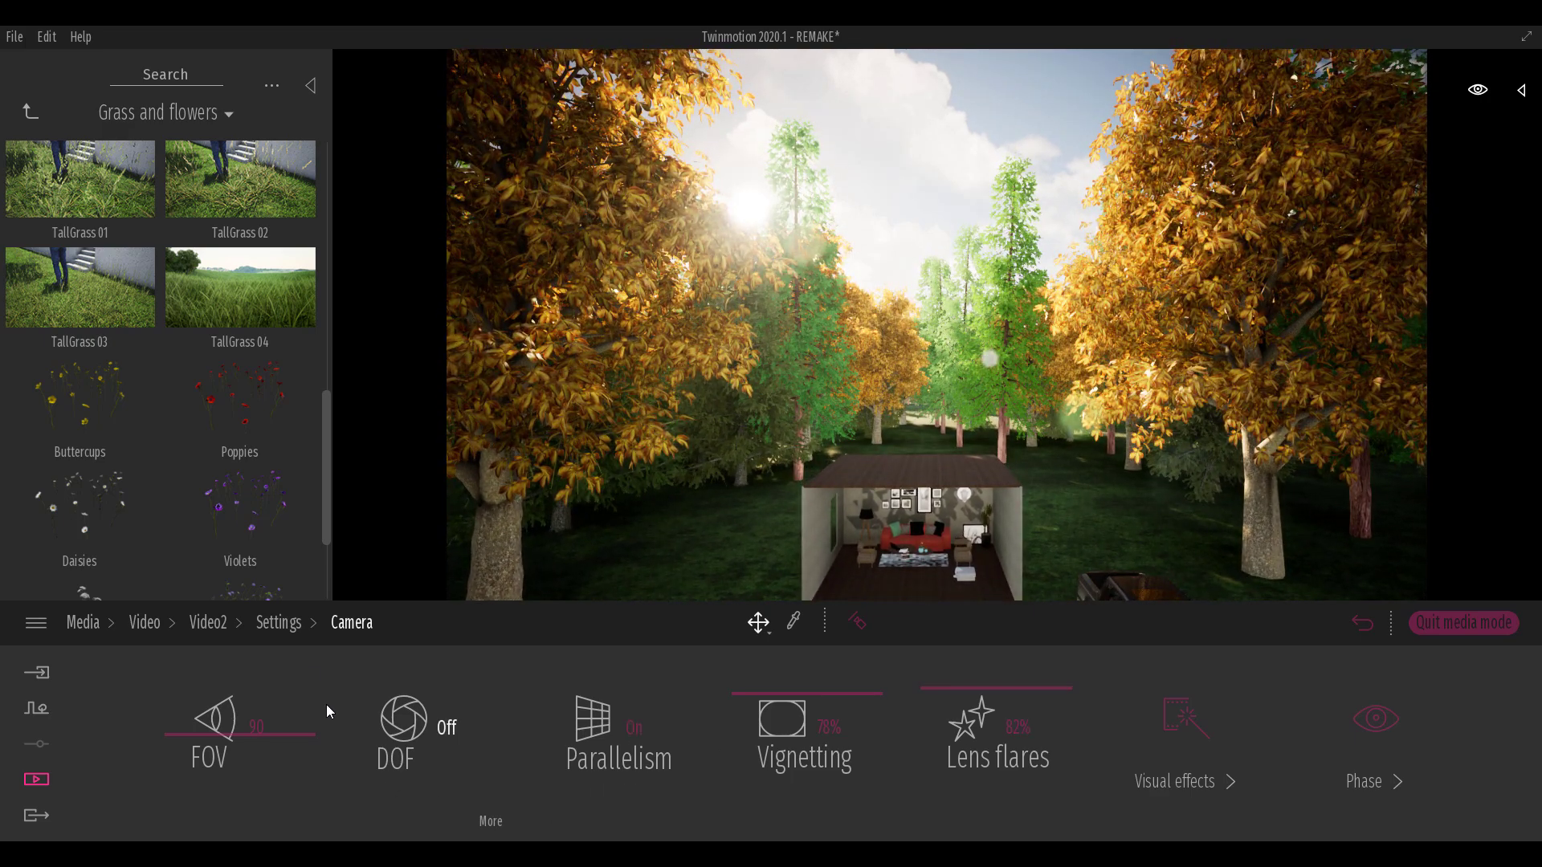
{"action": "left_click", "coordinate": [207, 623]}
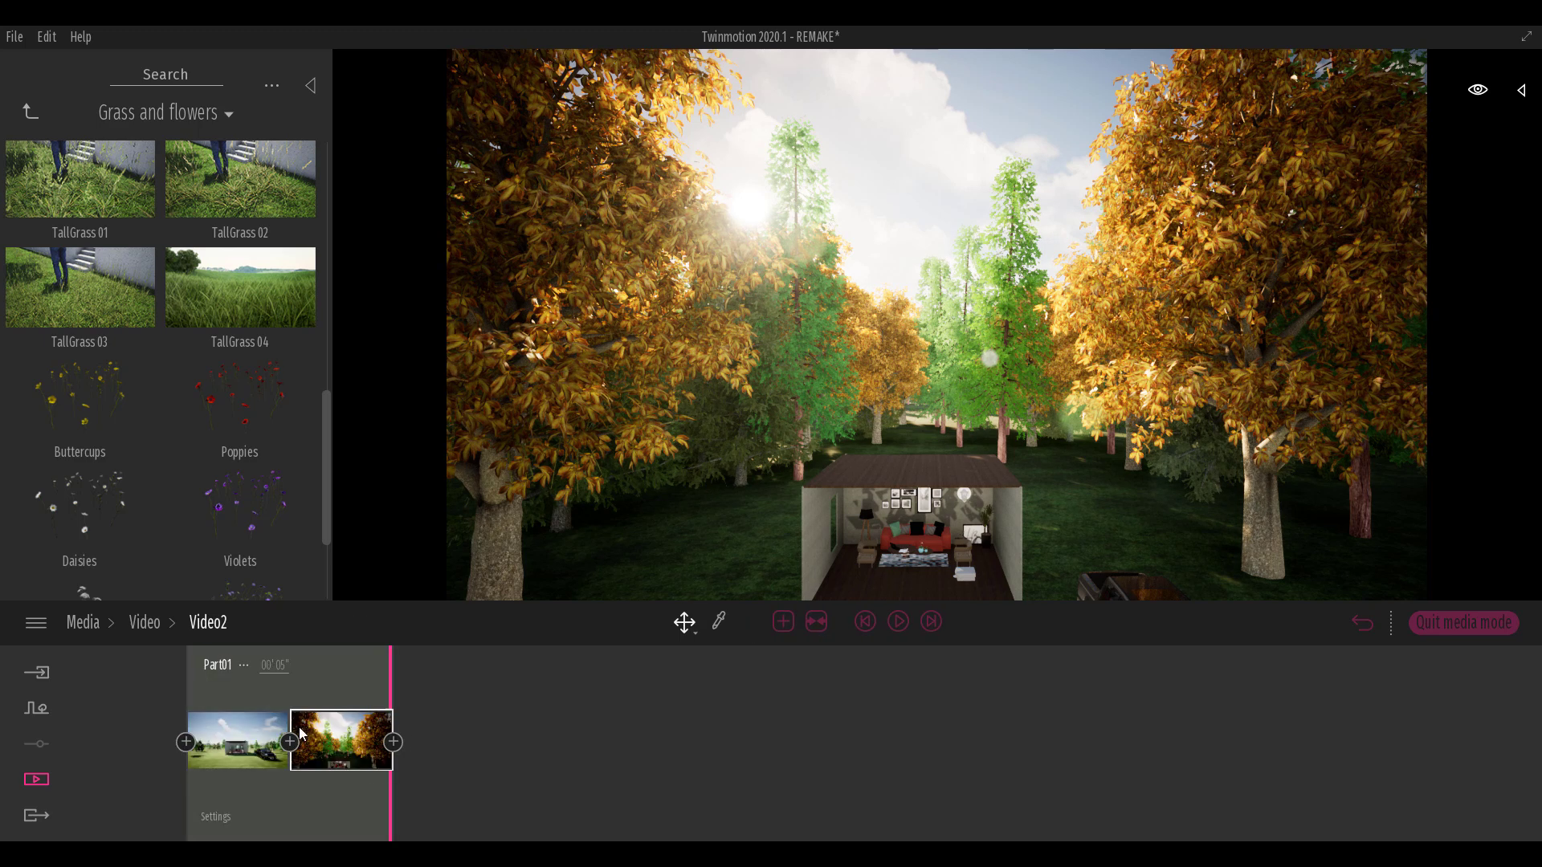
{"action": "left_click", "coordinate": [352, 702]}
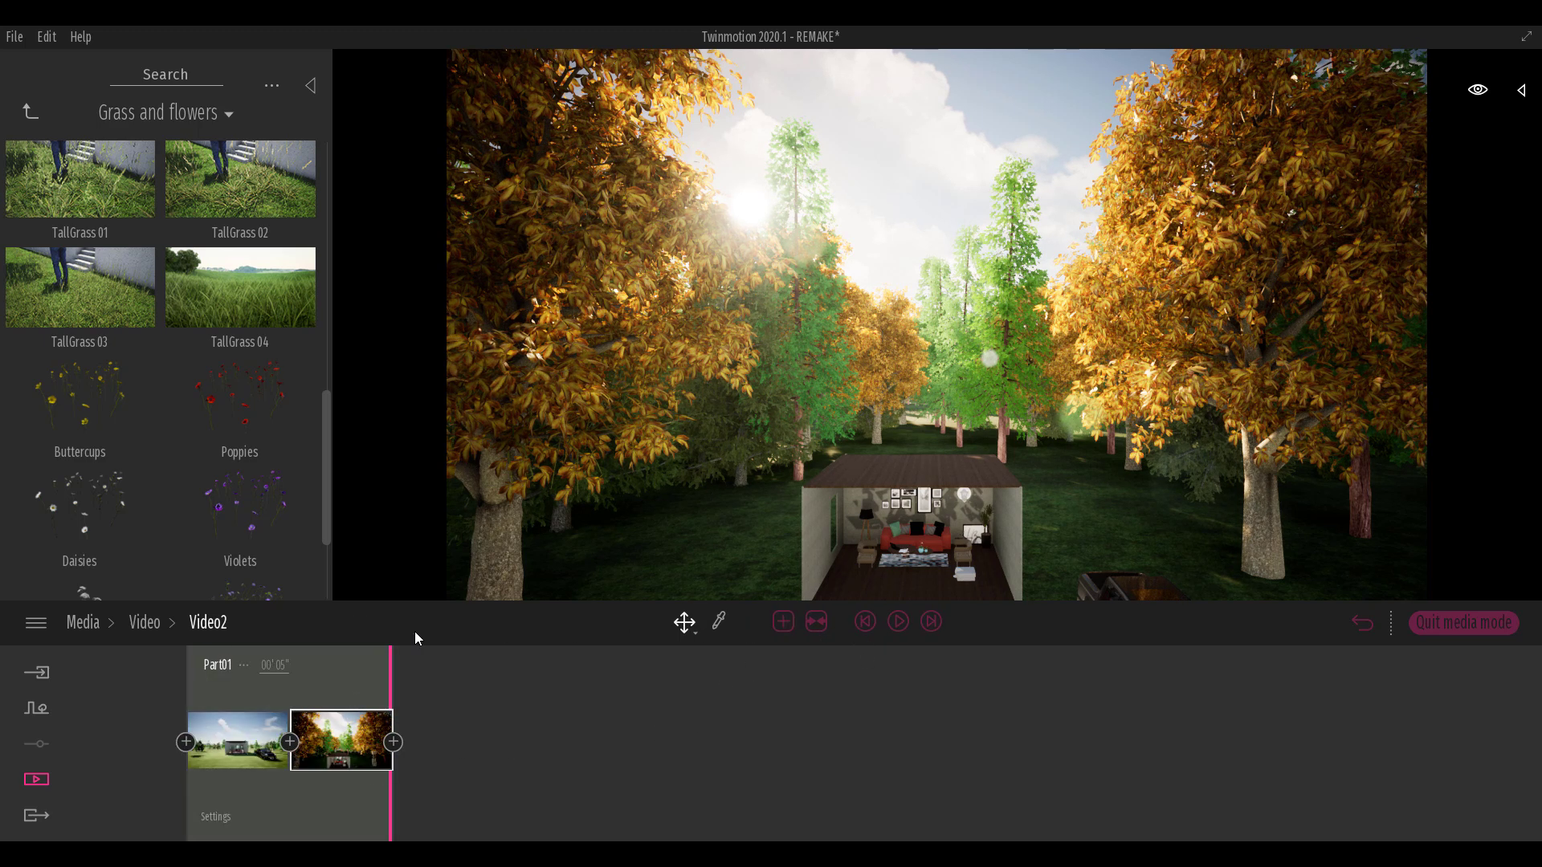
Play the video from the first frame and move the camera forward into the forest
{"action": "left_click", "coordinate": [866, 623]}
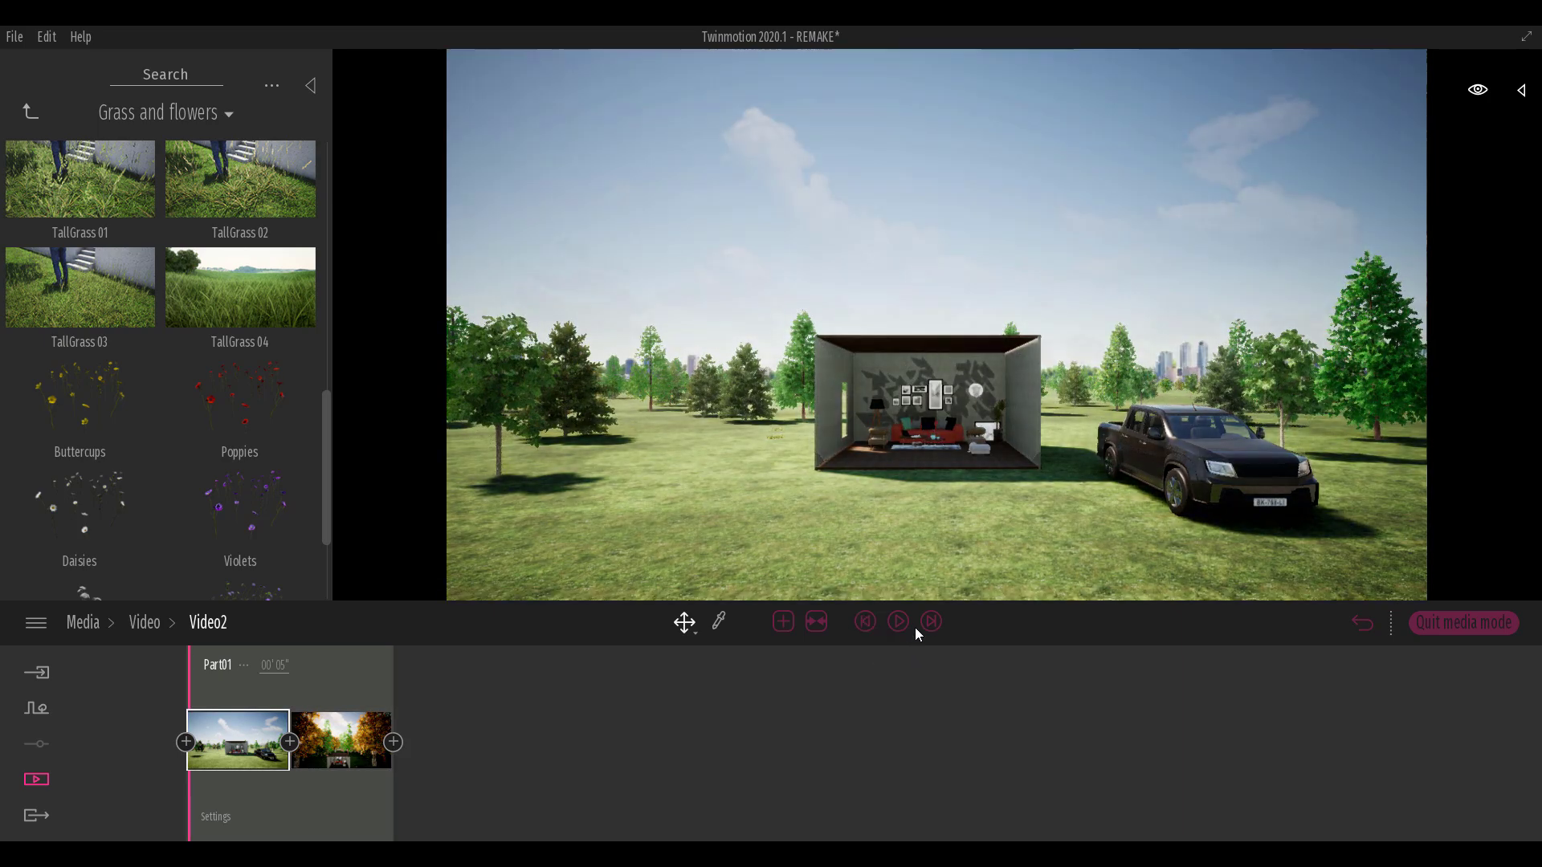
{"action": "left_click", "coordinate": [898, 623]}
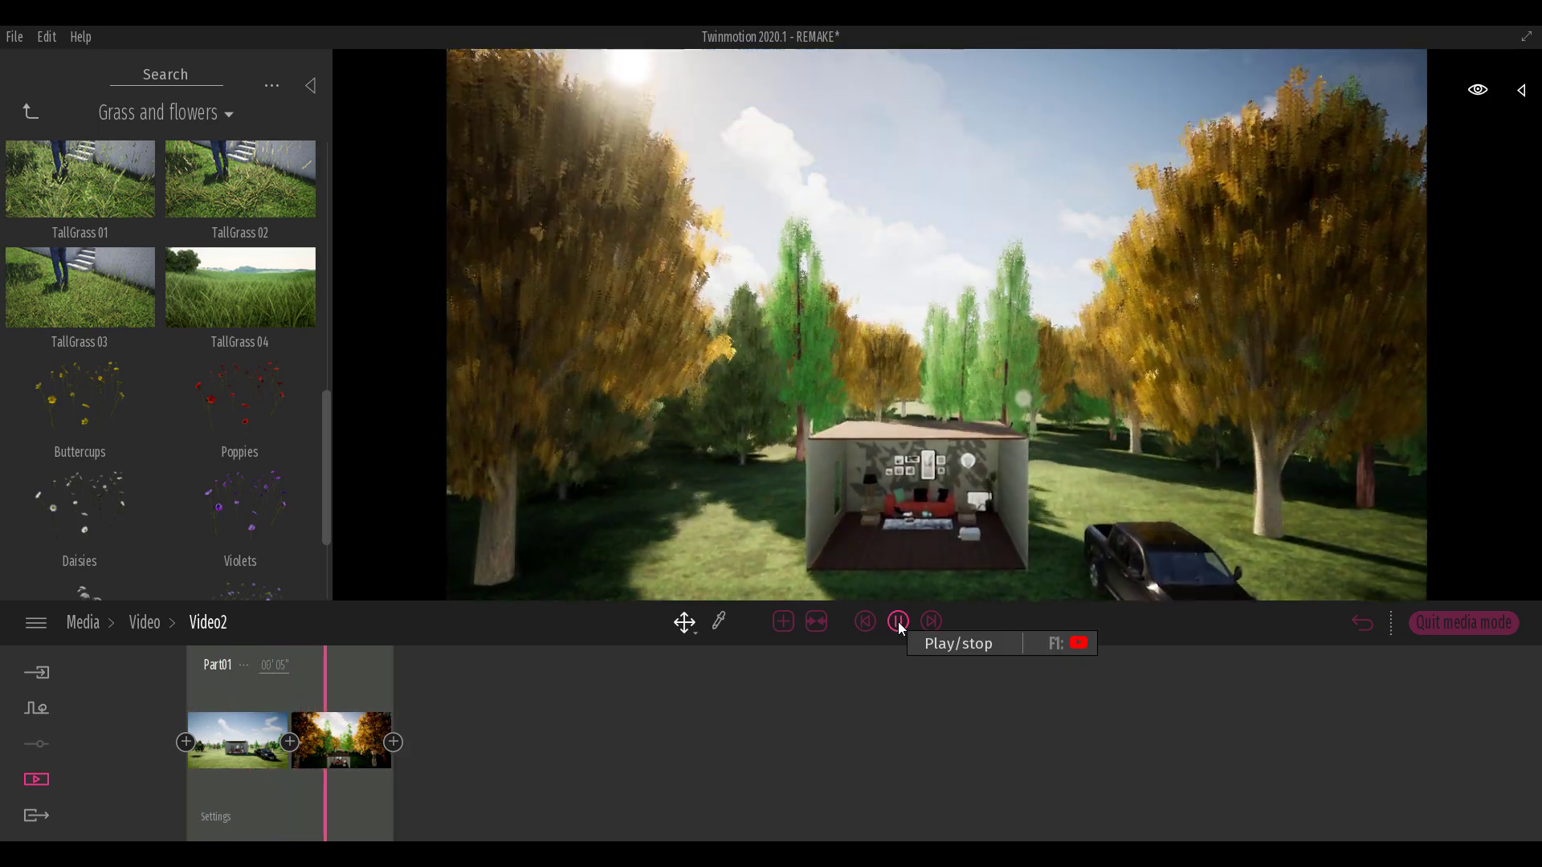
{"action": "scroll", "coordinate": [947, 344], "scroll_direction": "up", "scroll_amount": 5}
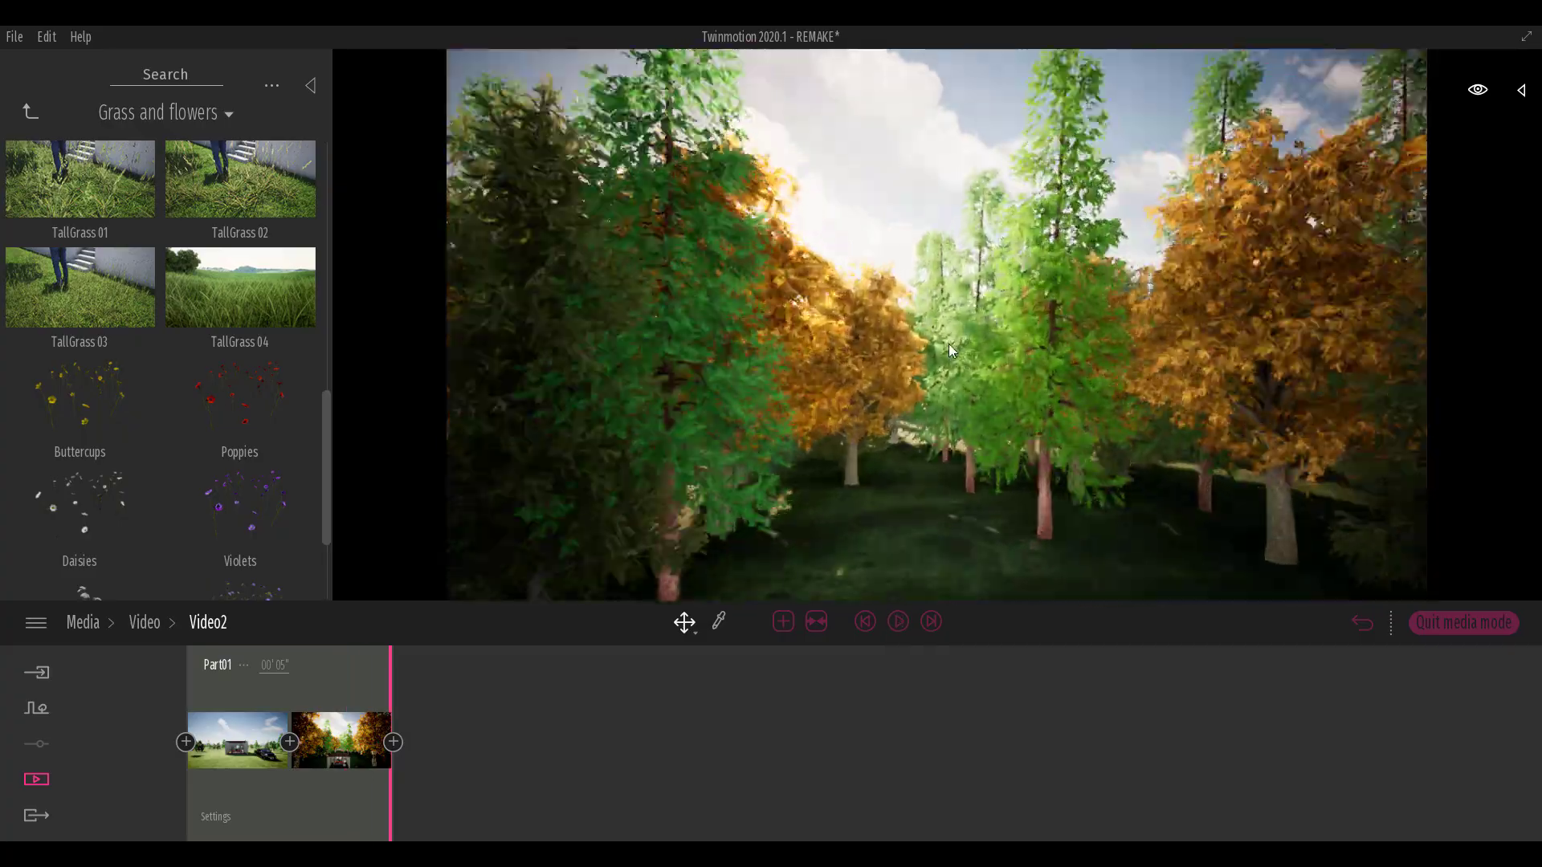